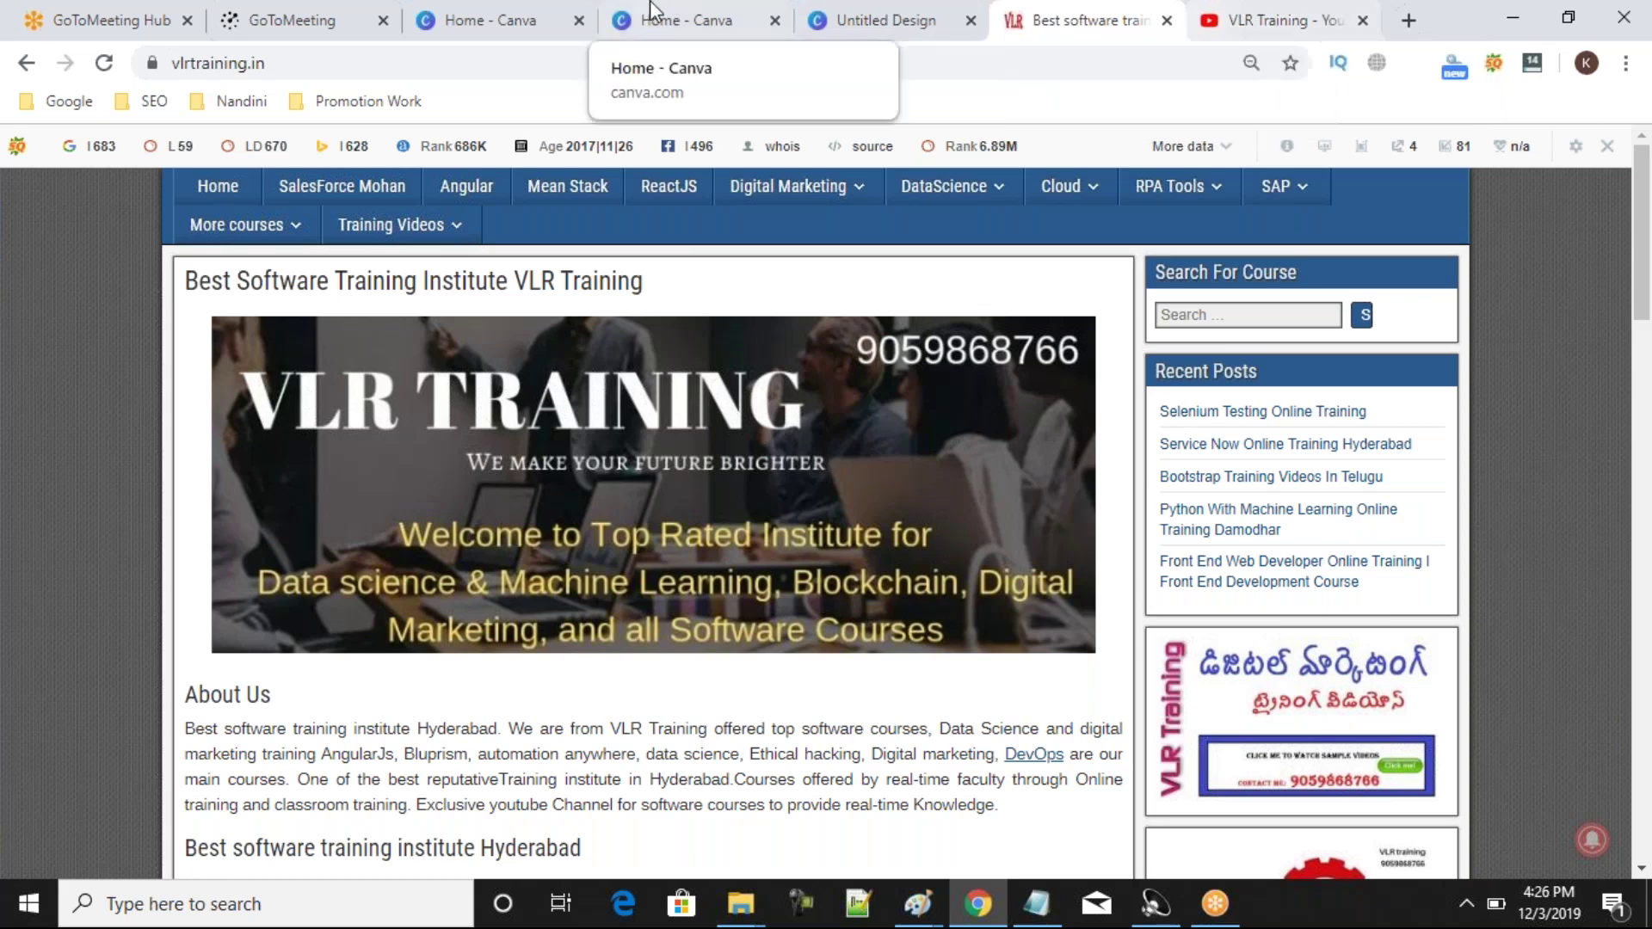
# Flip between the Canva and VLR Training tabs, then open the Digital Marketing course page from its menu.
pyautogui.click(491, 22)
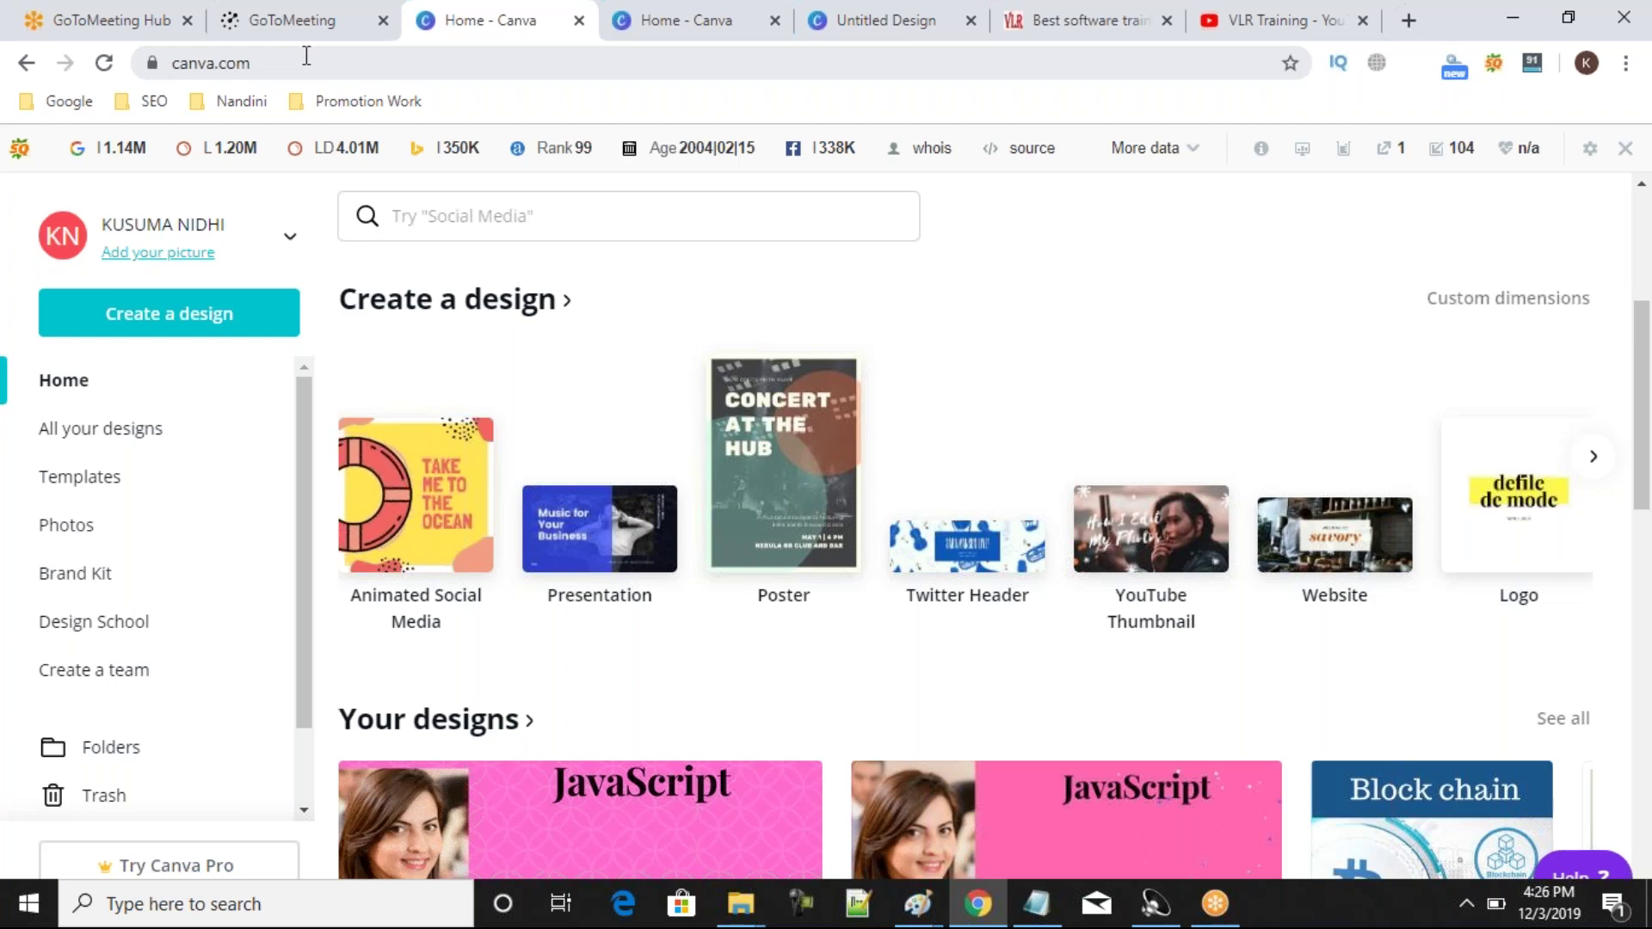
pyautogui.click(1044, 28)
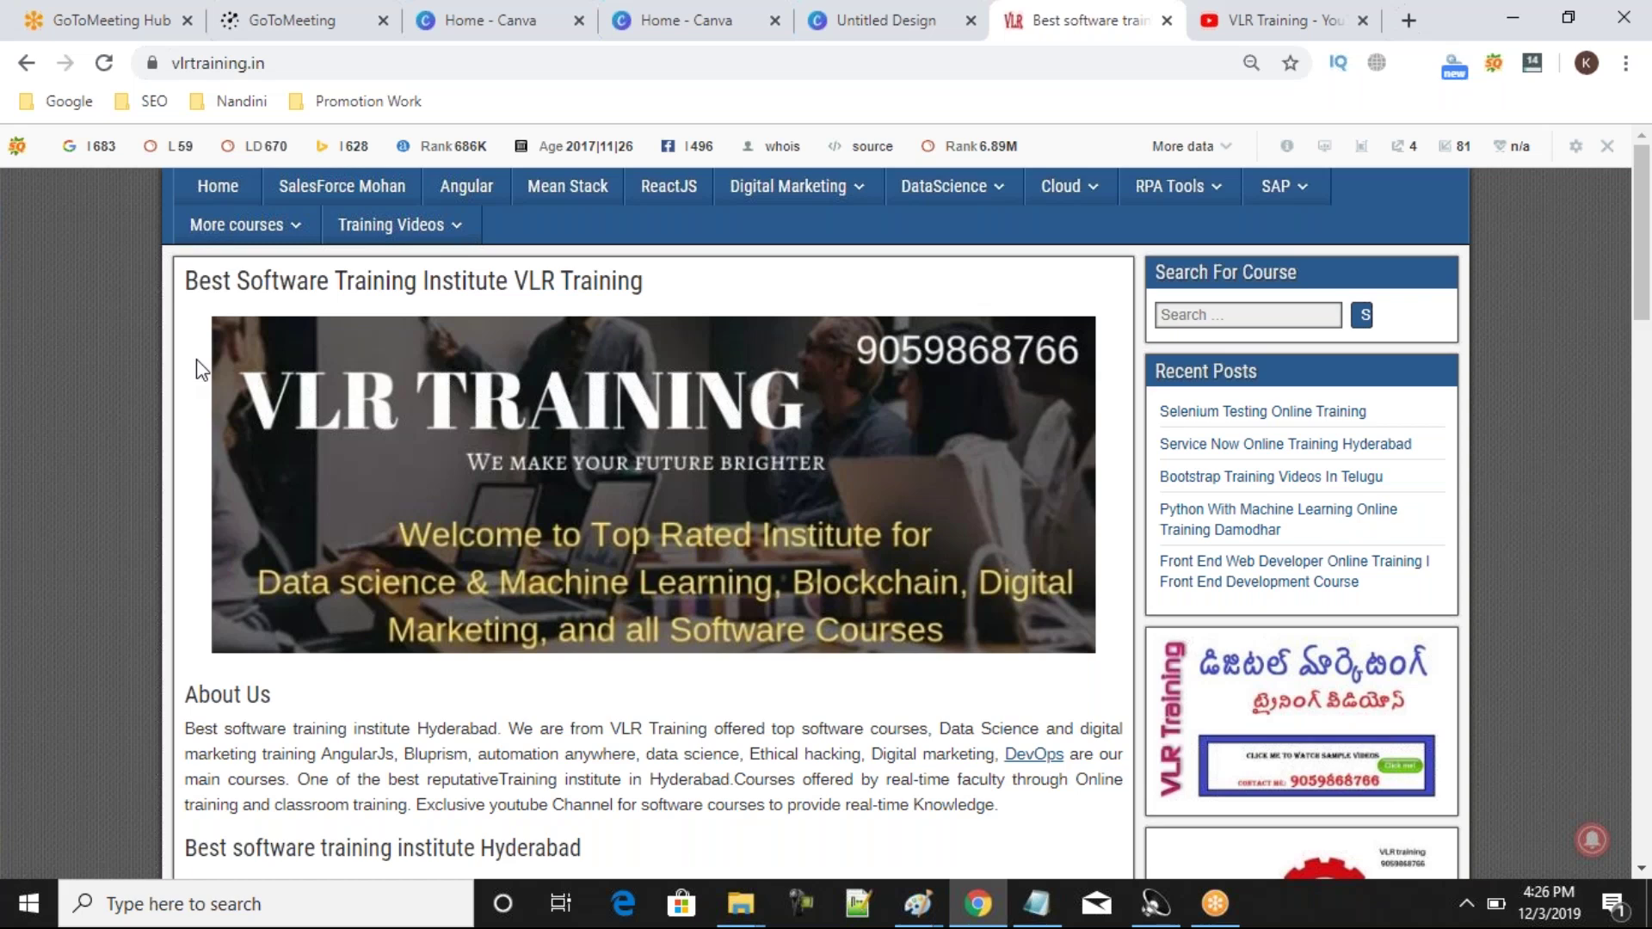
pyautogui.click(692, 29)
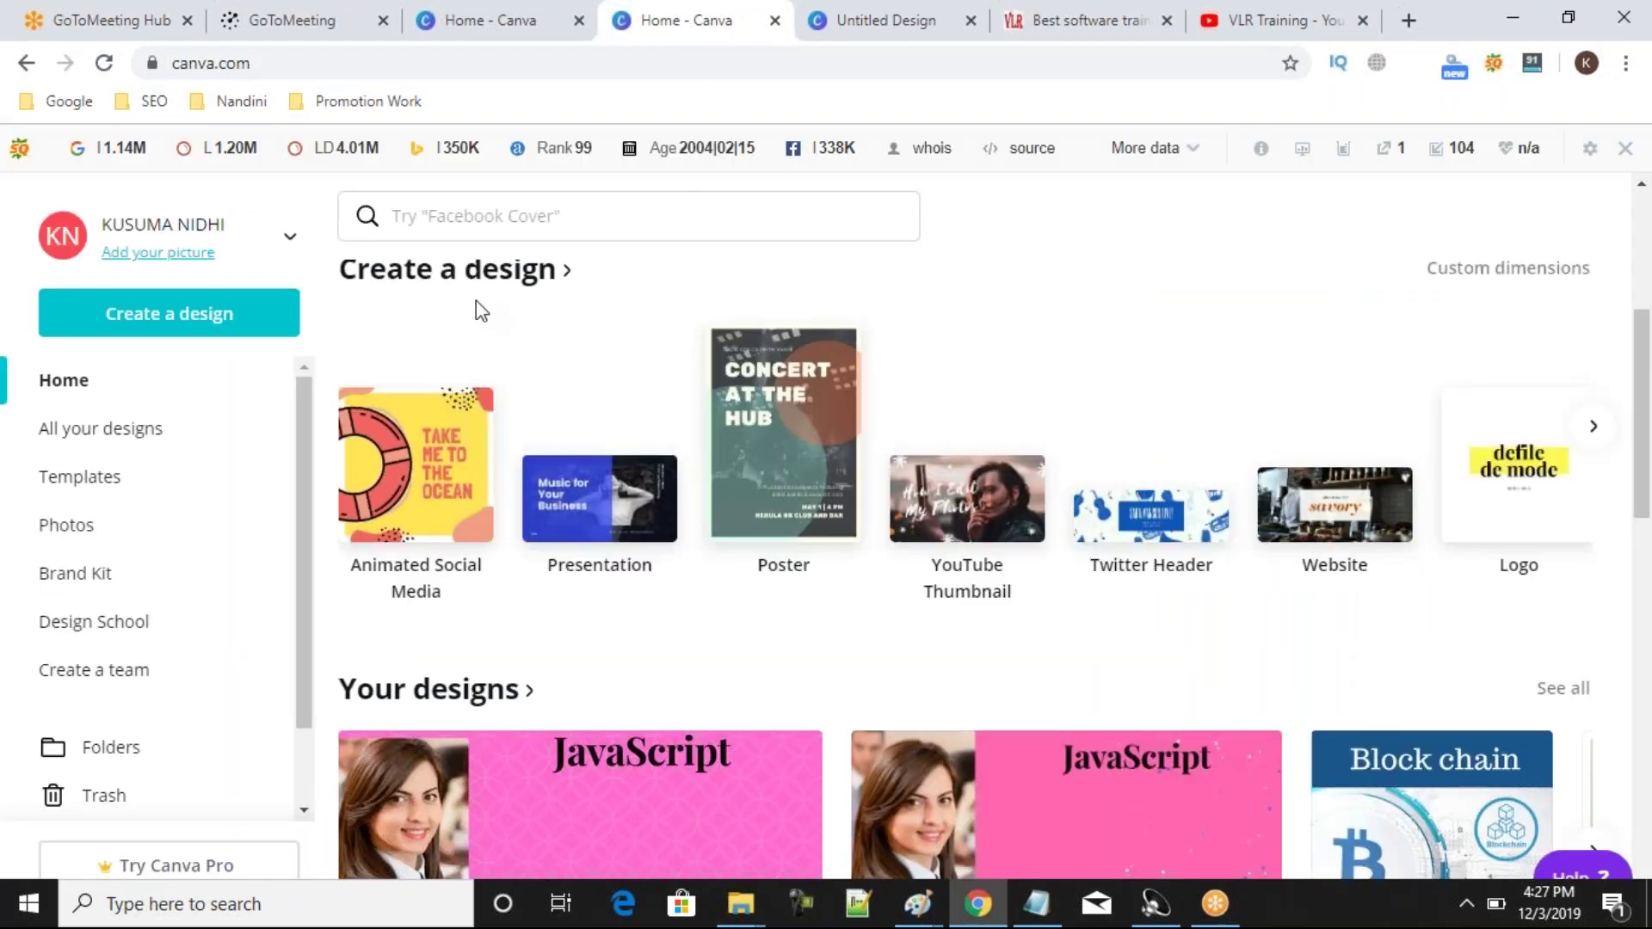
pyautogui.click(1074, 32)
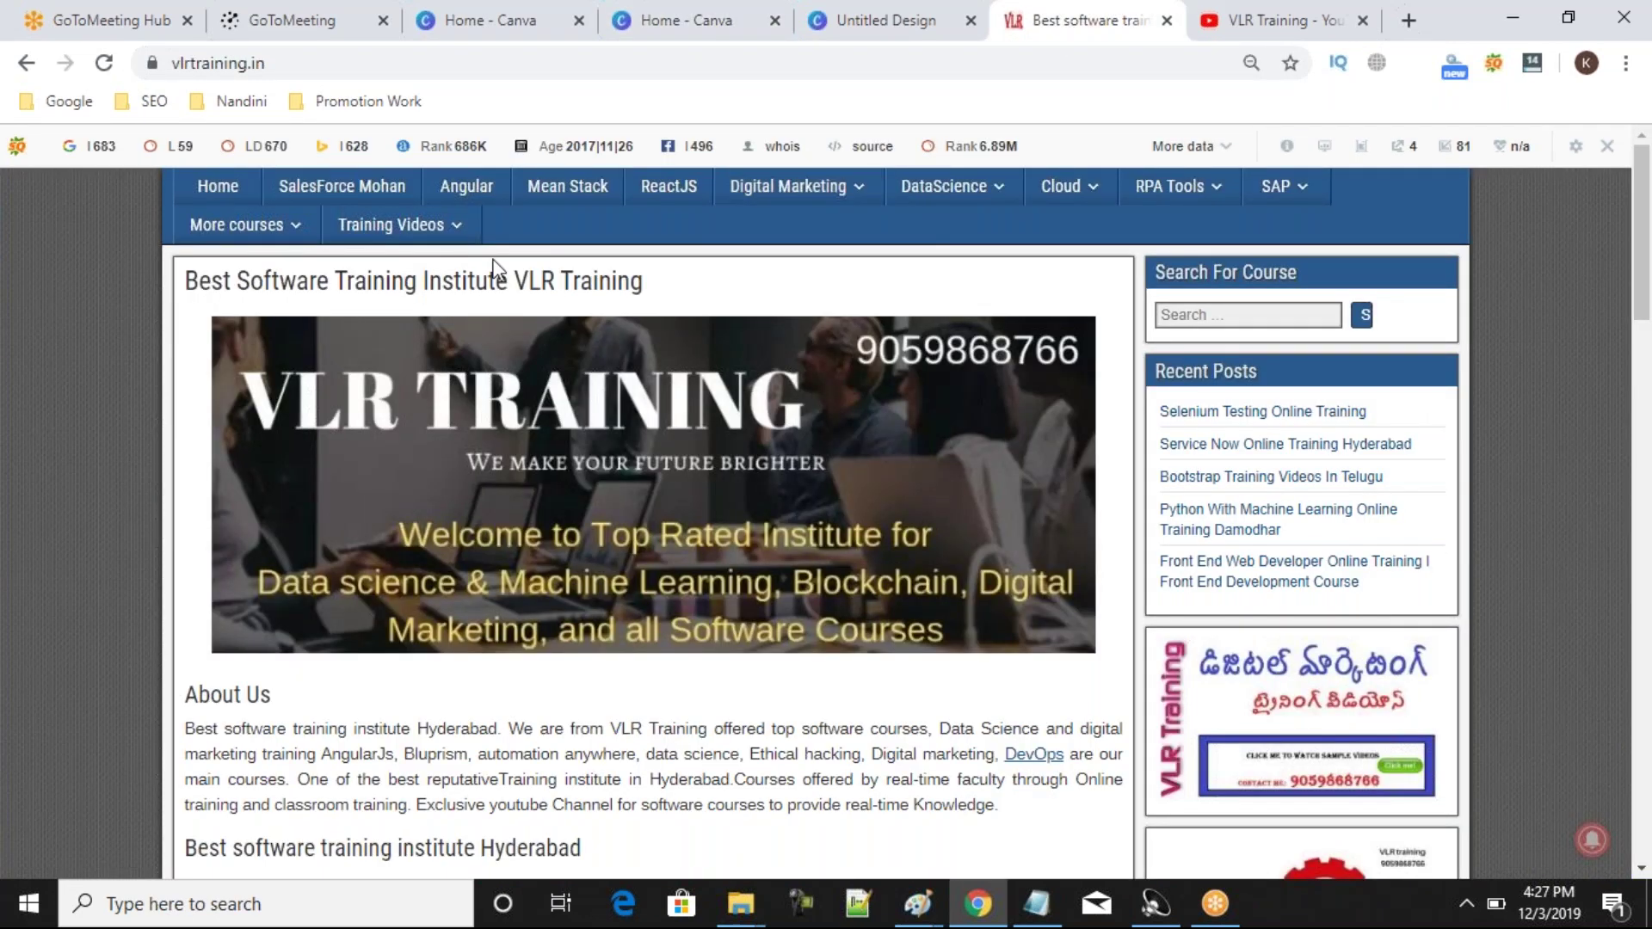
pyautogui.moveTo(788, 186)
pyautogui.click(751, 230)
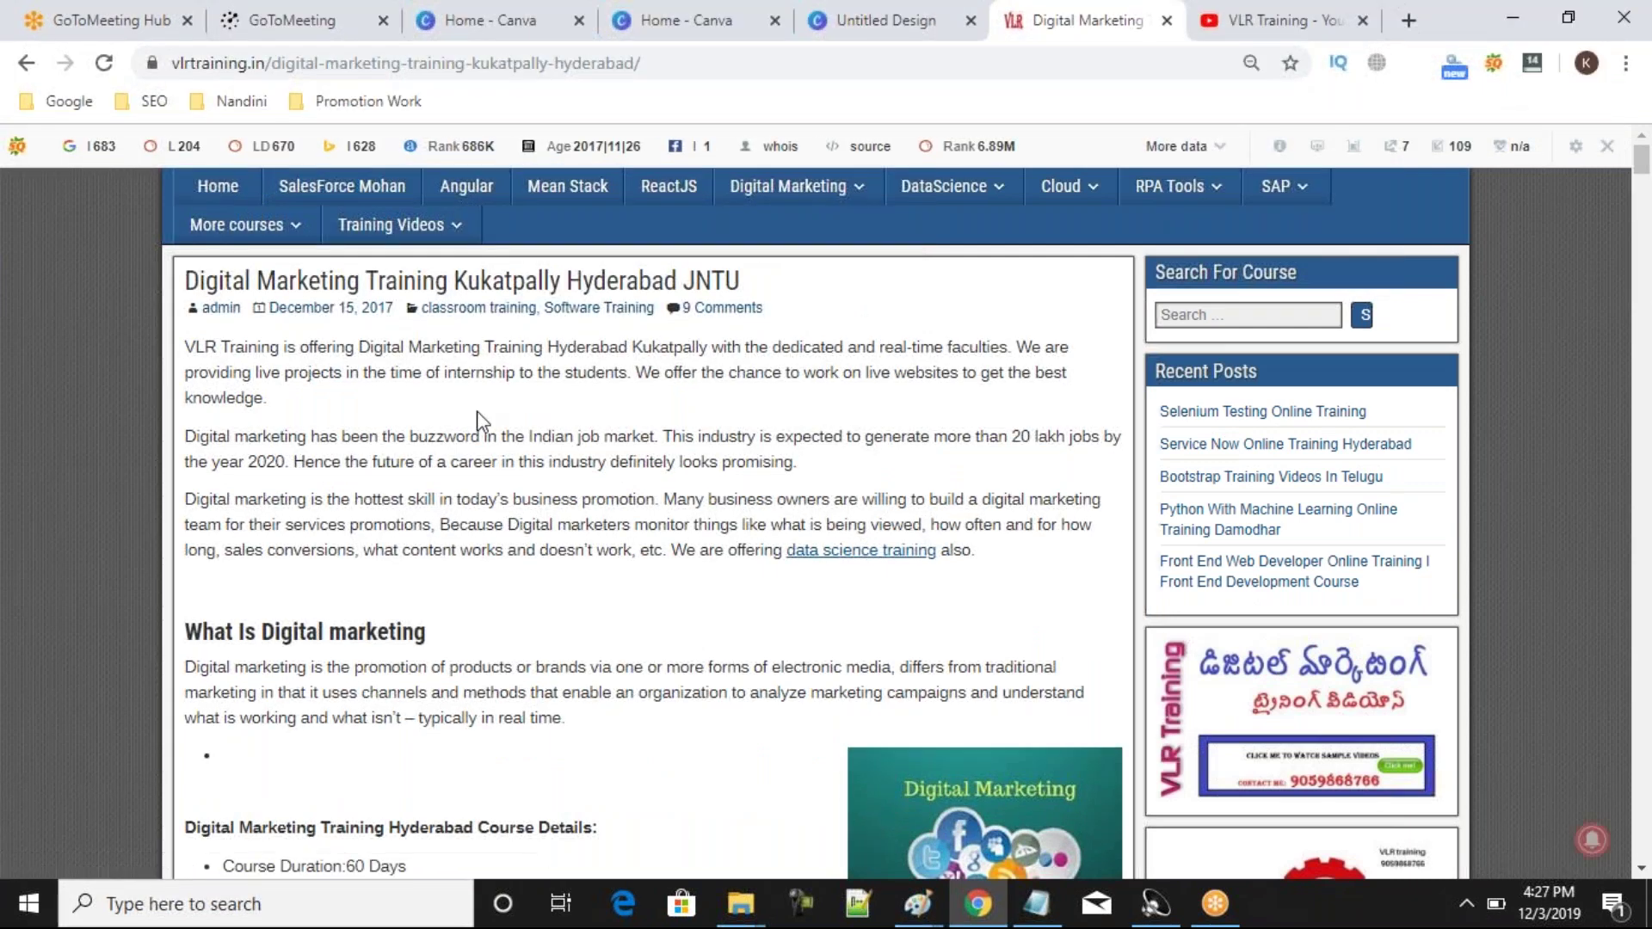
# Scroll down through the Digital Marketing course page, then switch to the VLR Training YouTube tab.
pyautogui.scroll(-5, 477, 411)
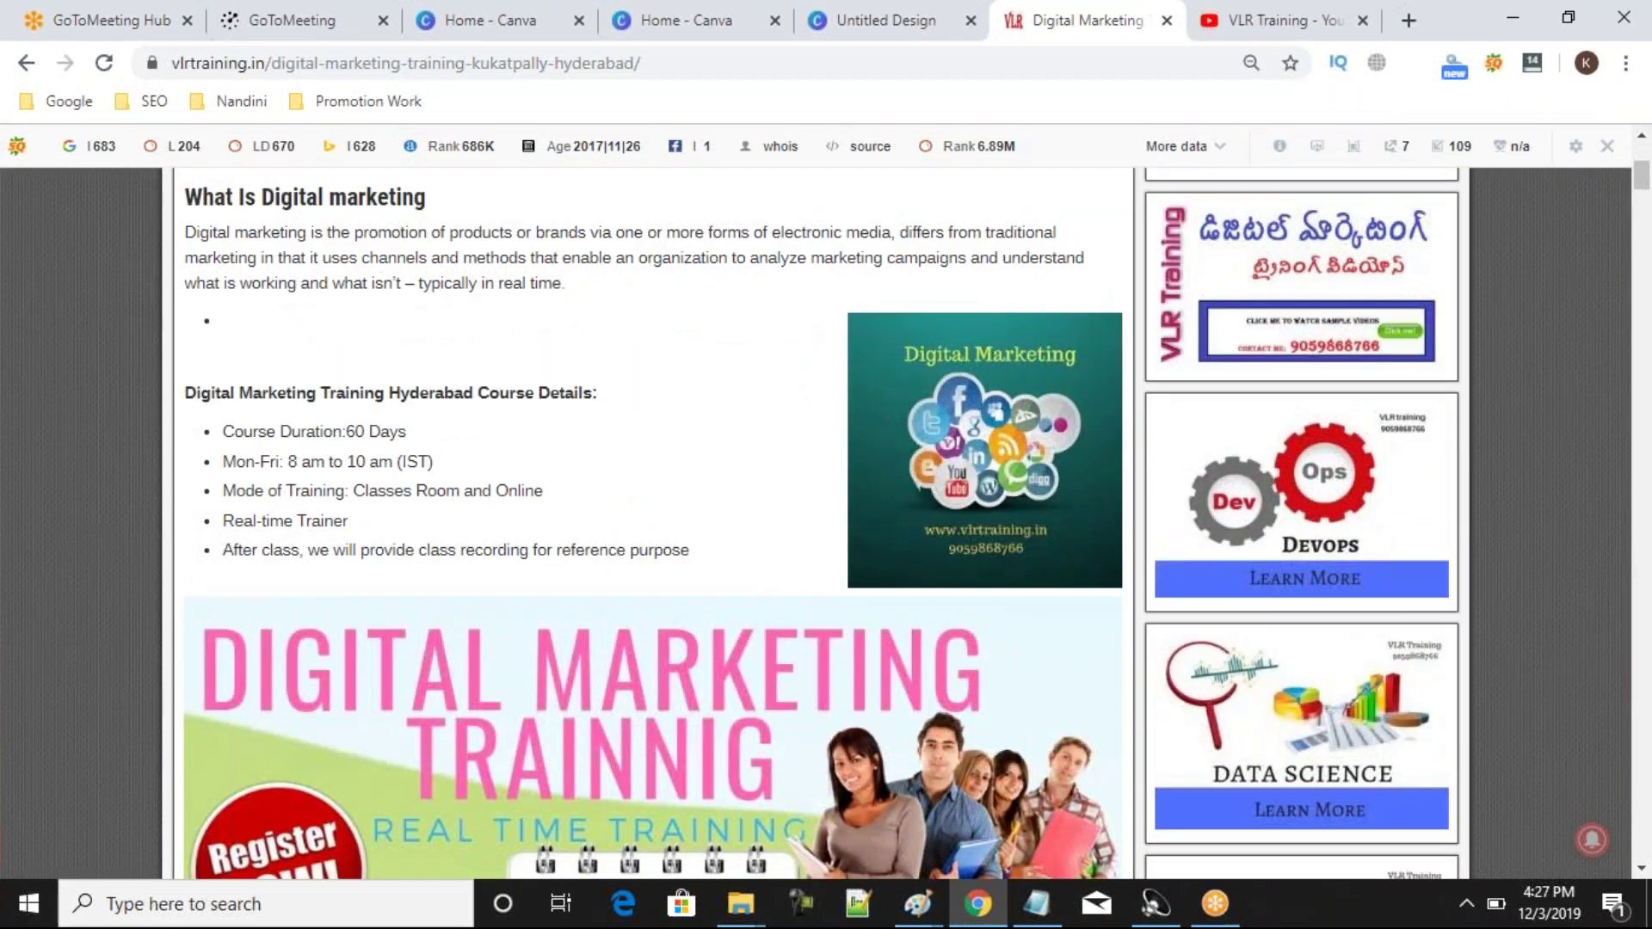
pyautogui.scroll(-1, 936, 401)
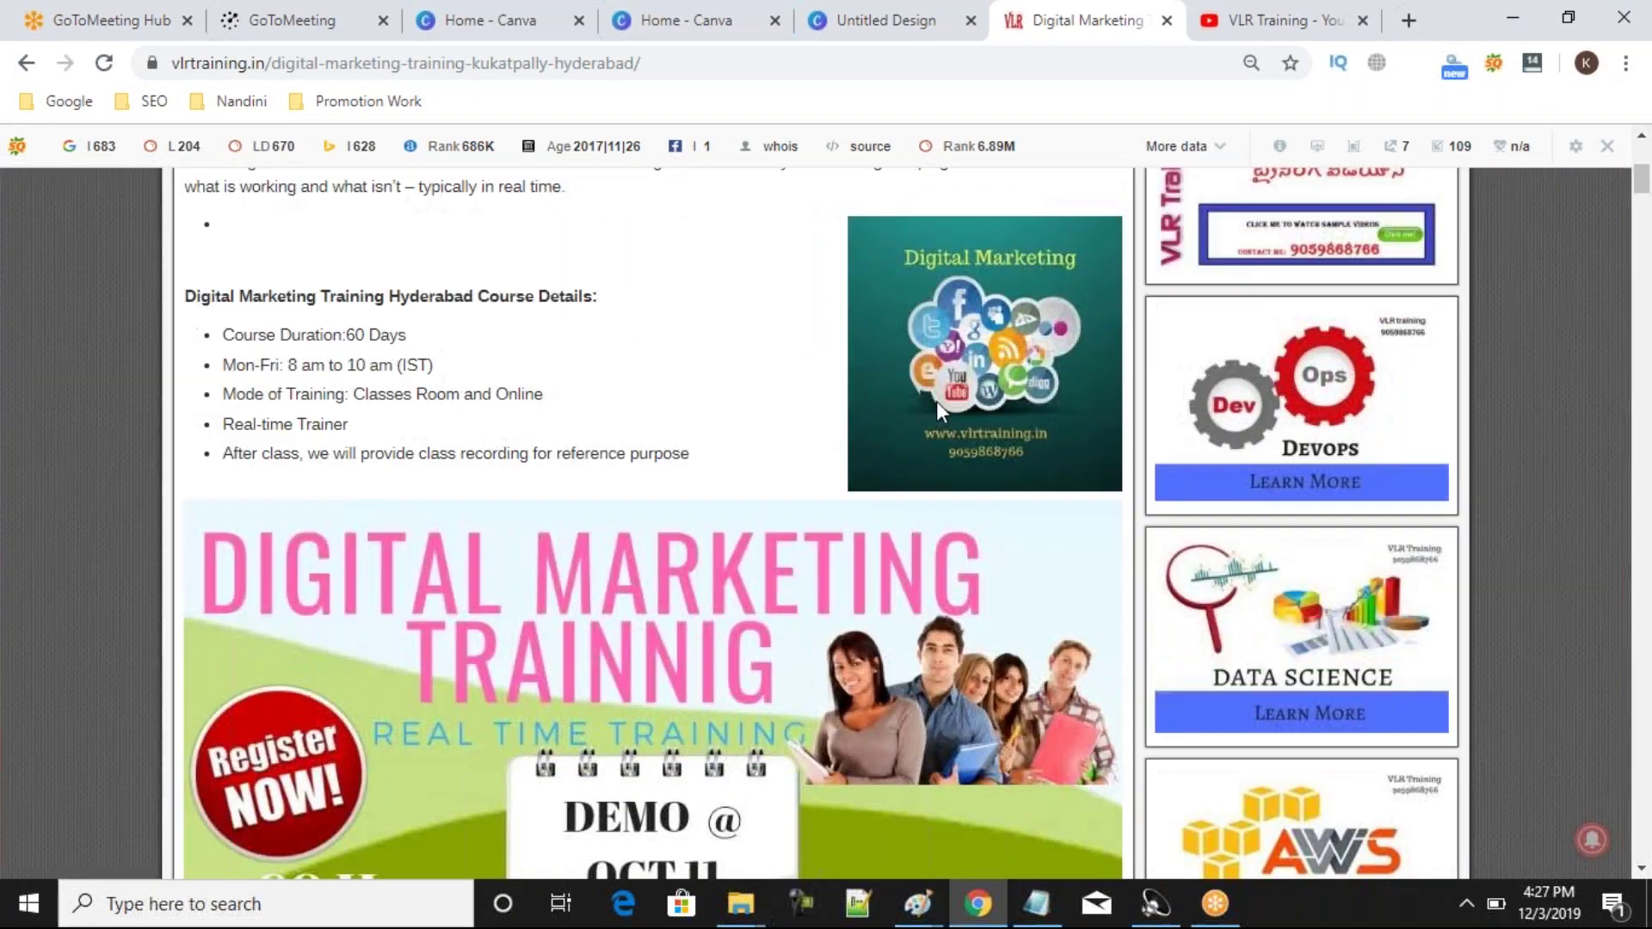
pyautogui.scroll(-5, 937, 401)
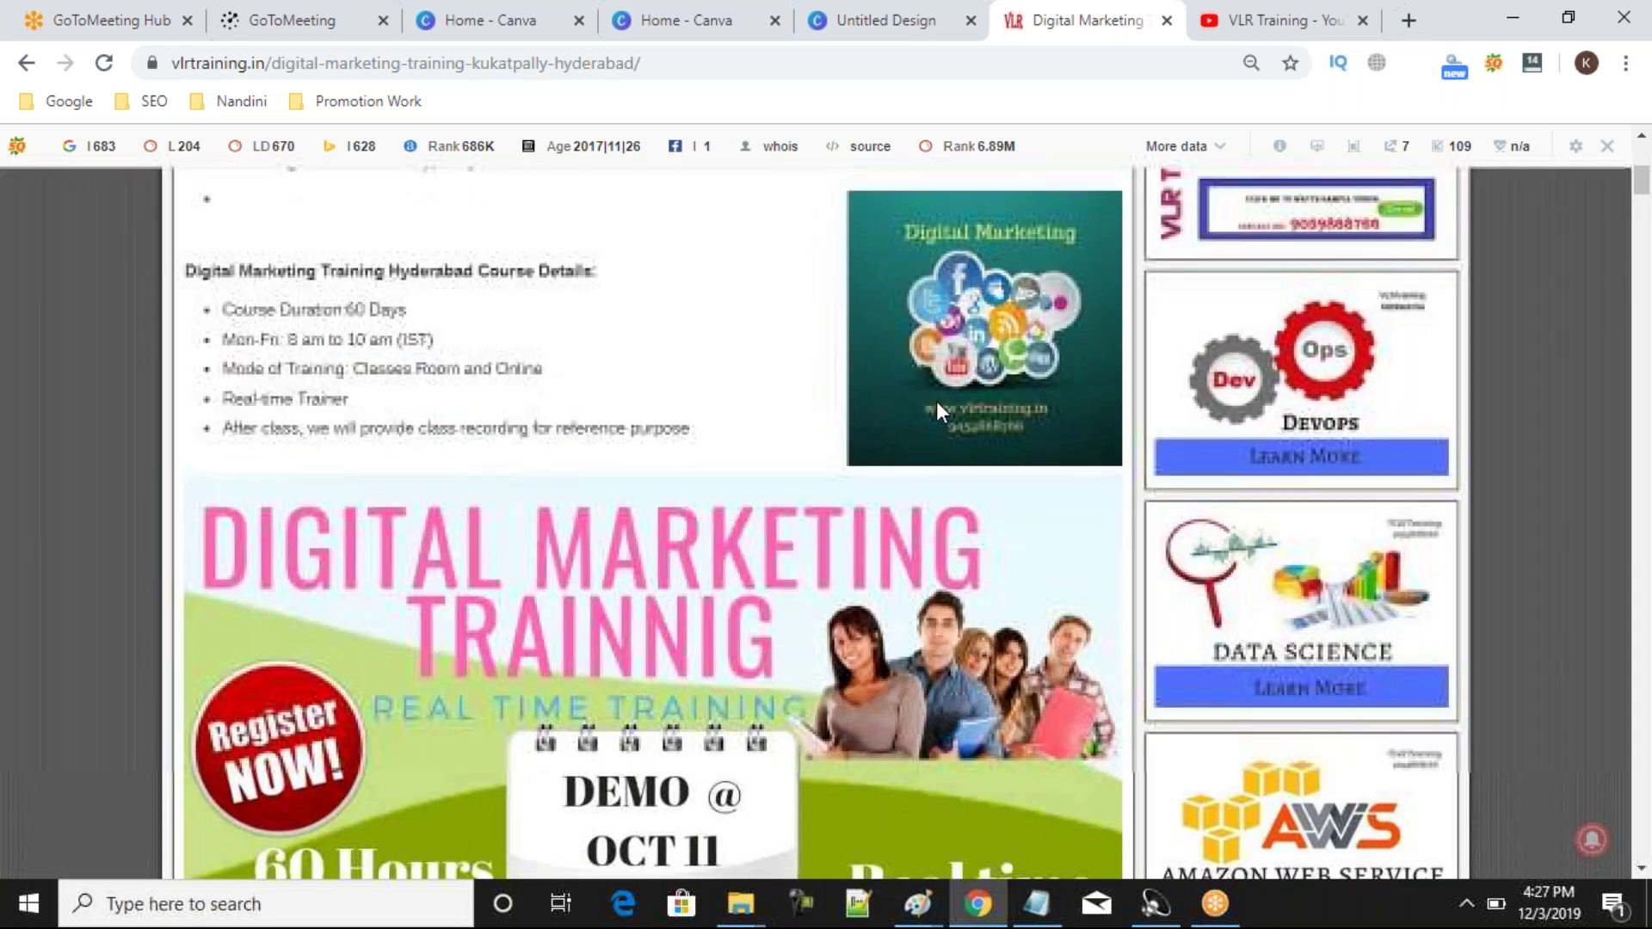
pyautogui.scroll(-1, 937, 403)
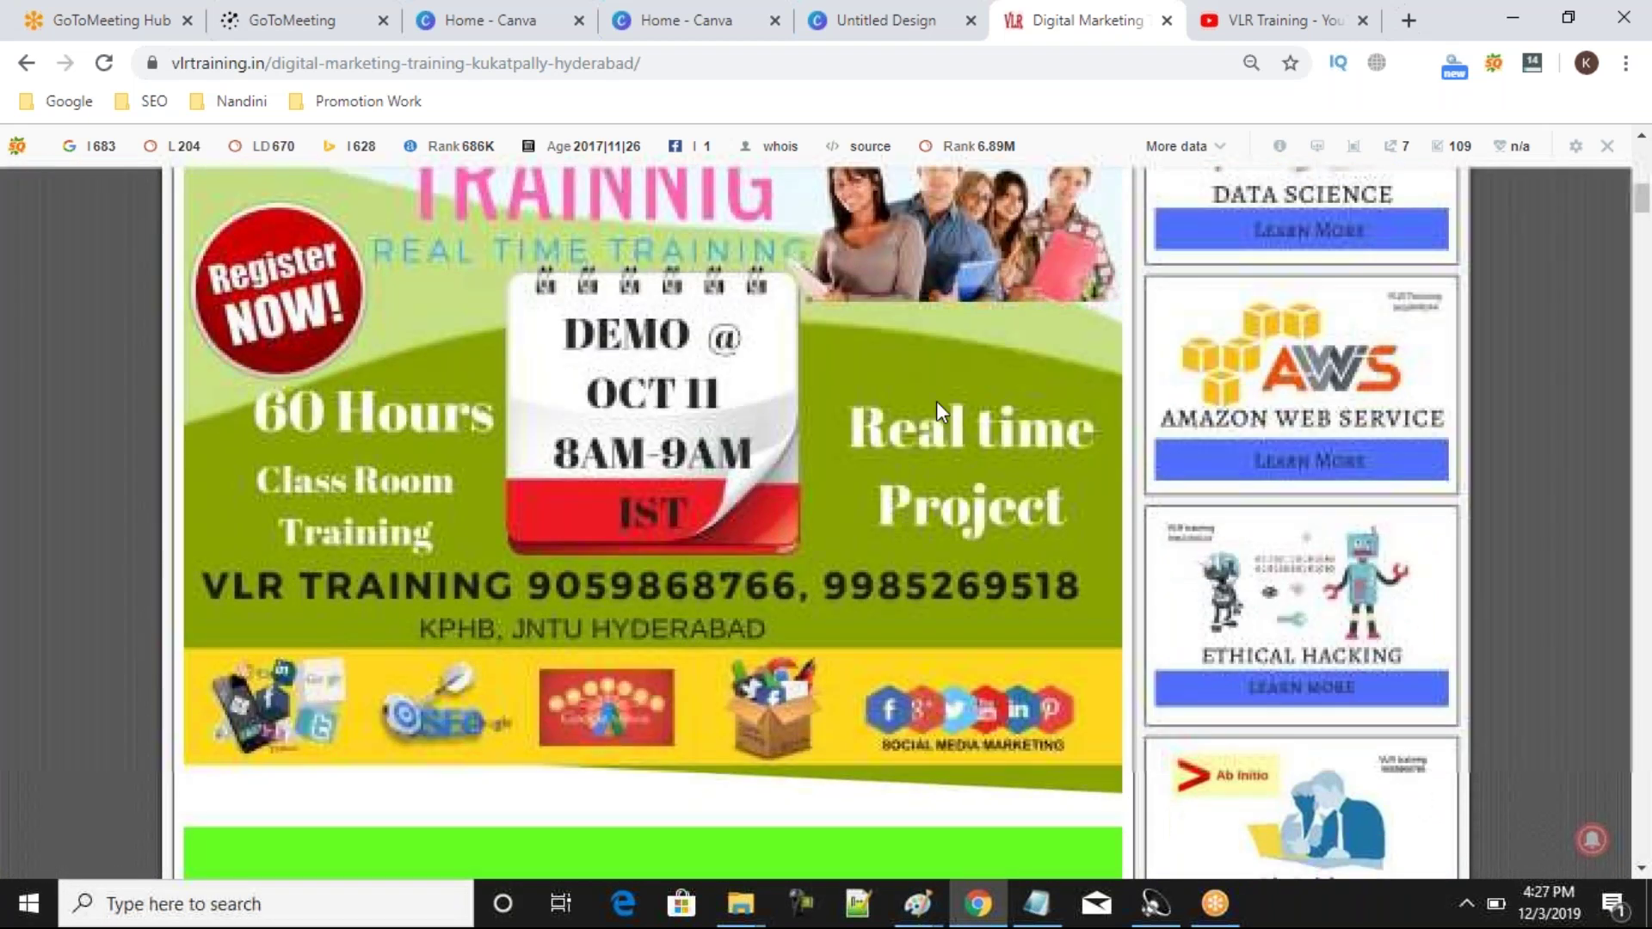
pyautogui.scroll(-8, 937, 402)
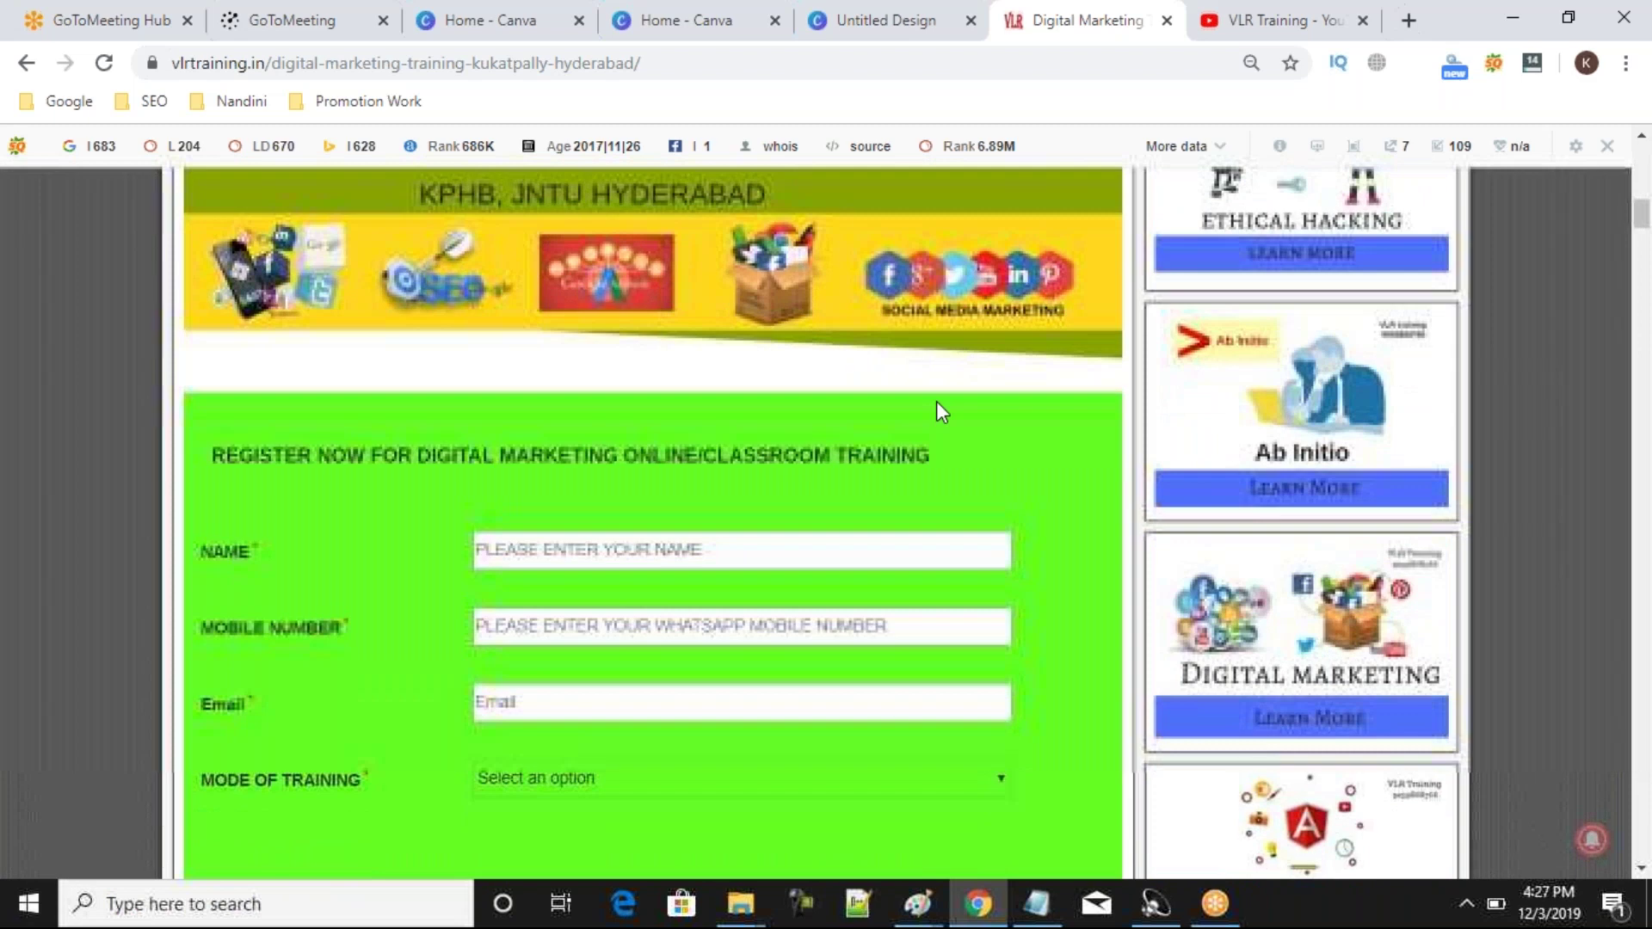
pyautogui.scroll(-6, 938, 403)
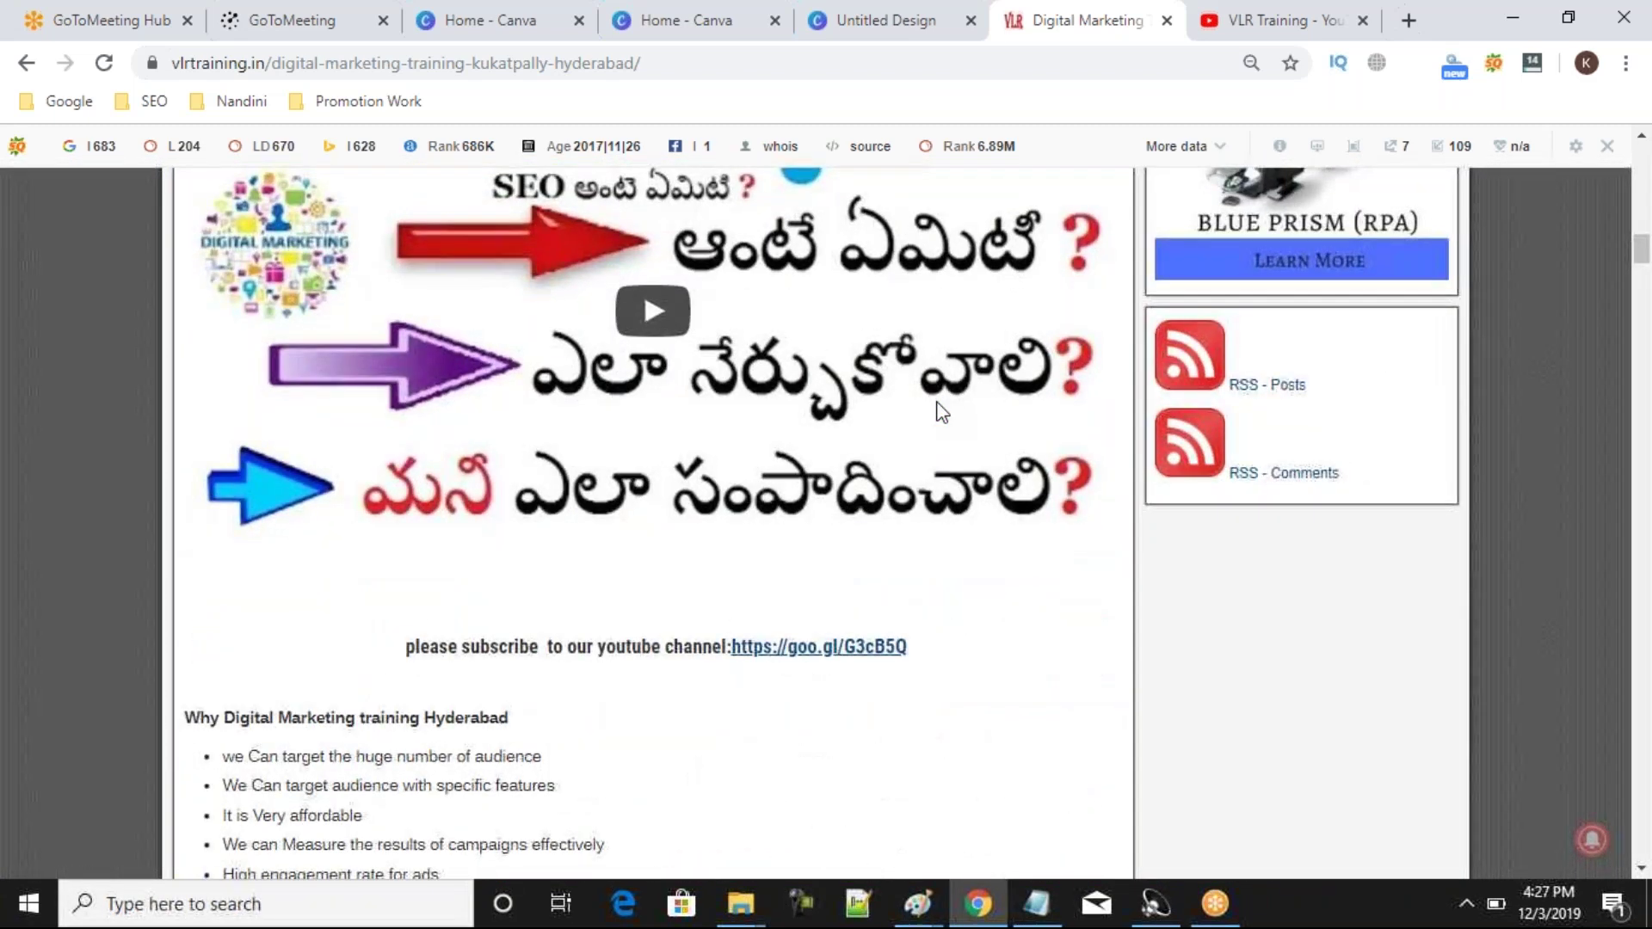
pyautogui.scroll(-1, 942, 411)
pyautogui.scroll(-7, 938, 405)
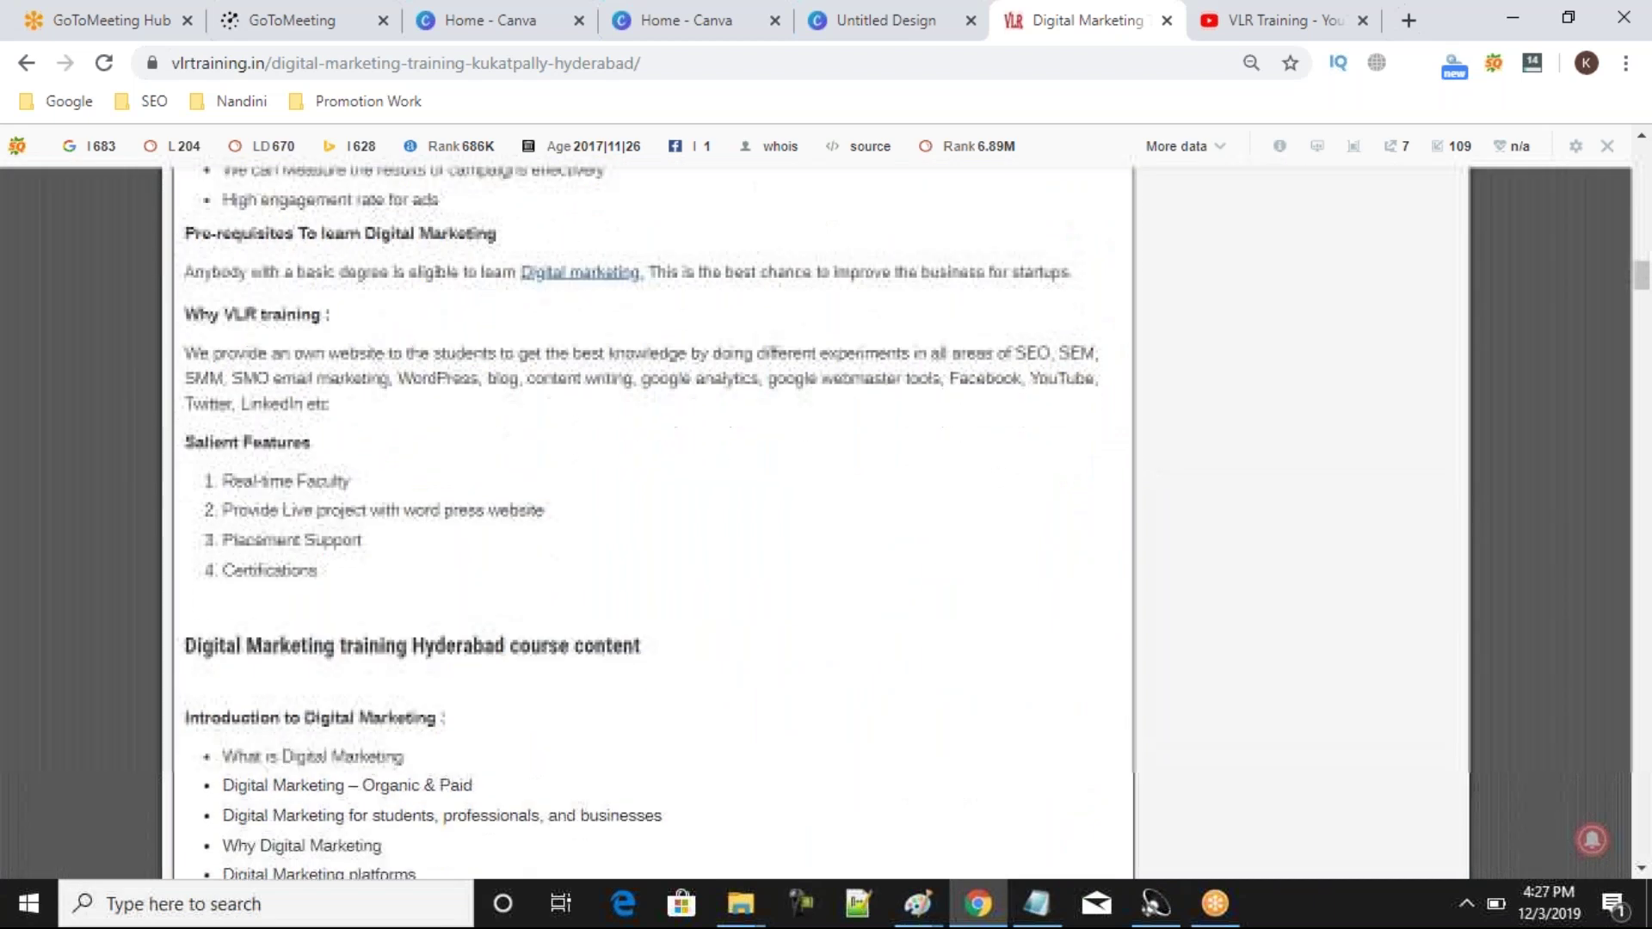
pyautogui.click(1263, 17)
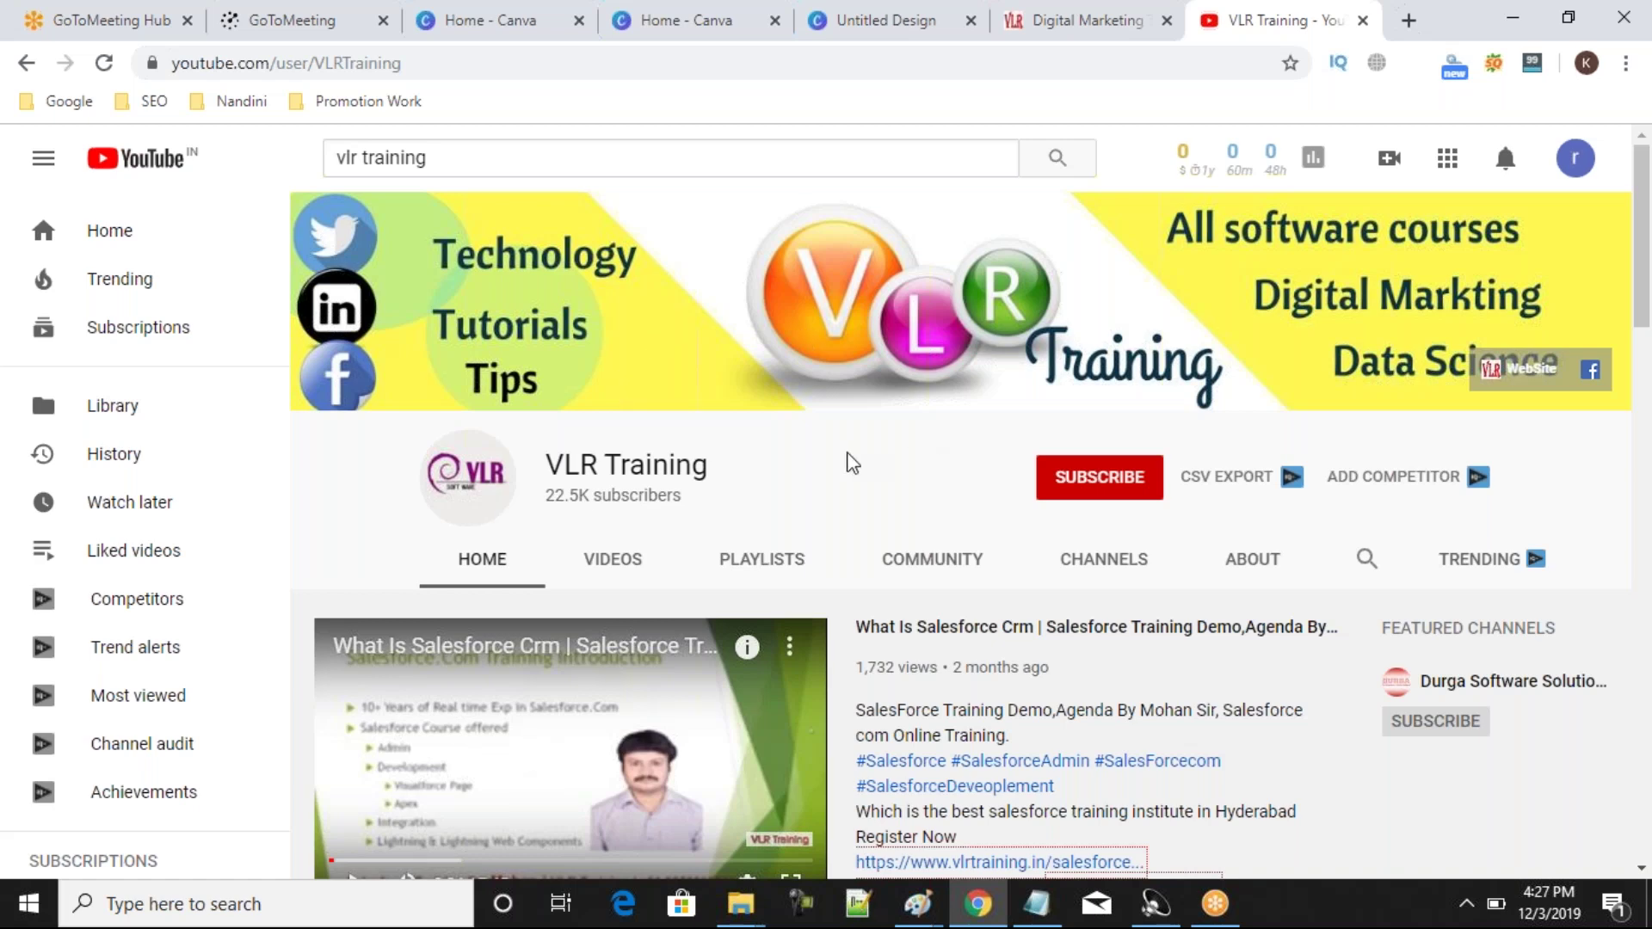
# Scroll the VLR Training channel's popular uploads down and back up, then return to the Canva home tab.
pyautogui.scroll(-3, 851, 463)
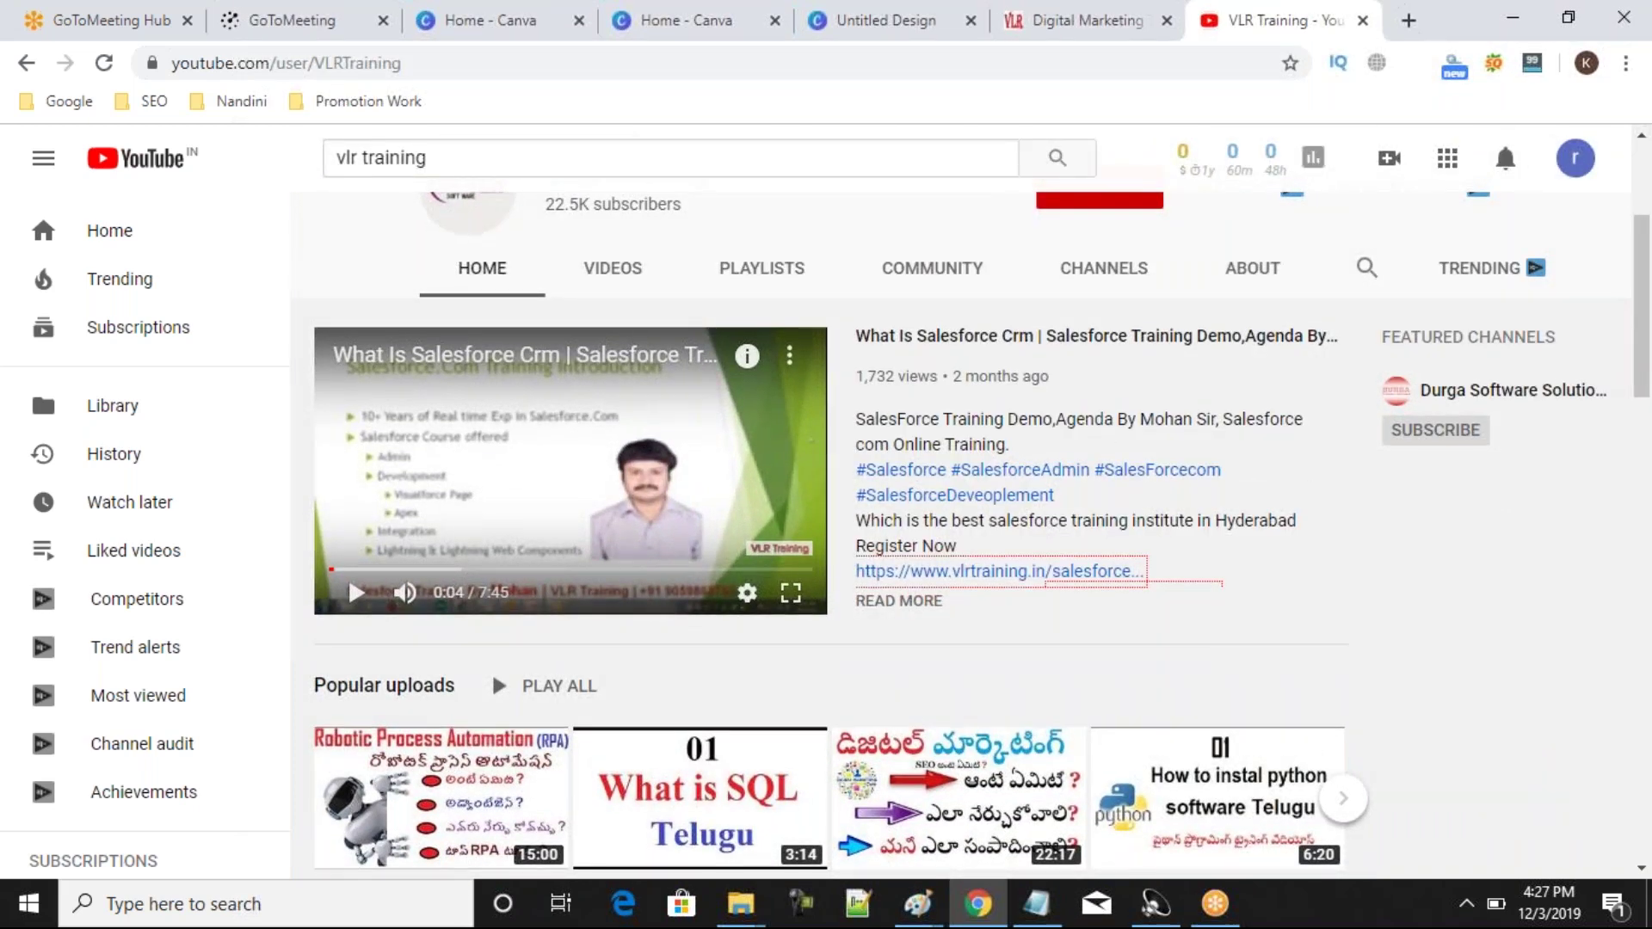
pyautogui.scroll(-2, 976, 533)
pyautogui.scroll(2, 976, 533)
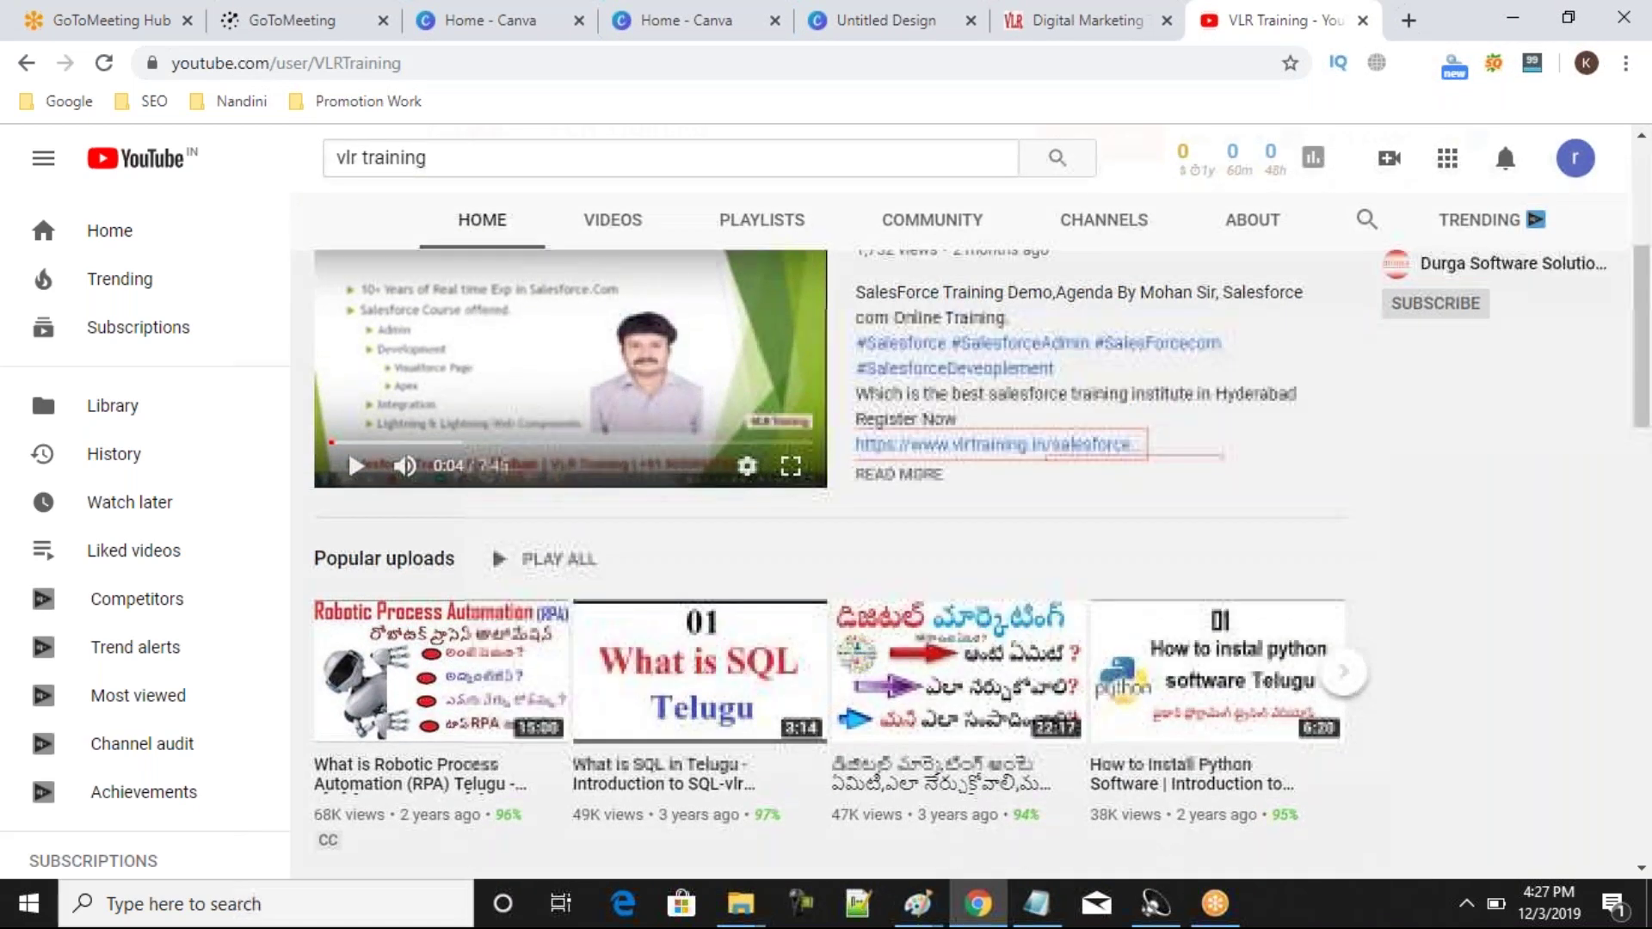
pyautogui.scroll(4, 961, 534)
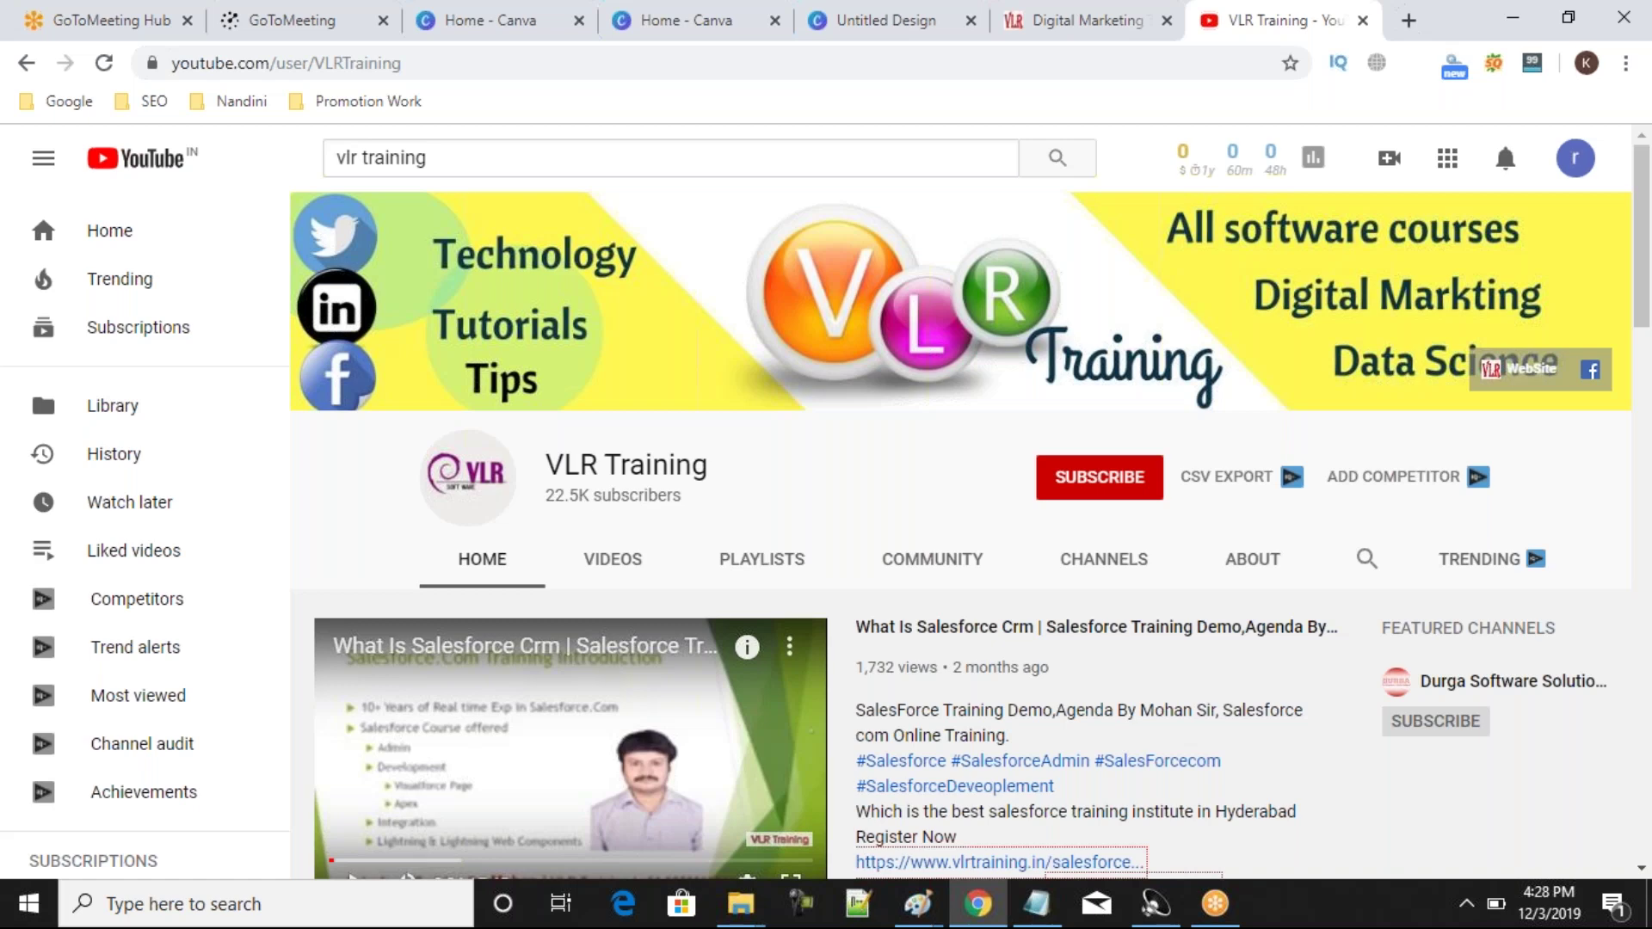
pyautogui.click(662, 26)
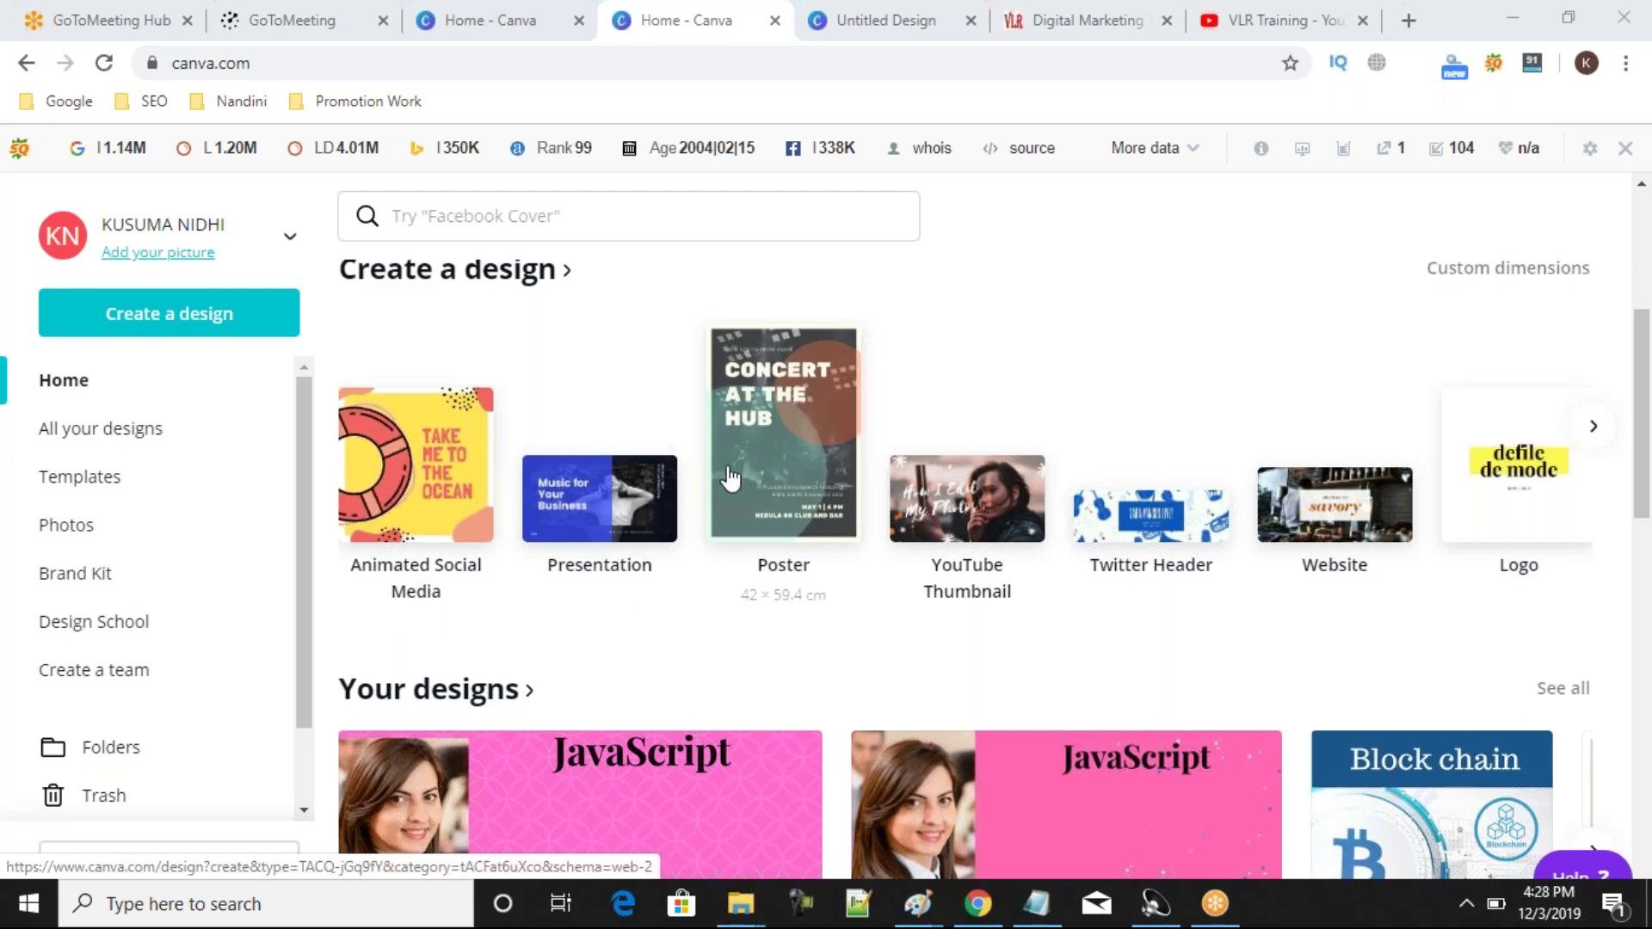
# Advance the Create a design carousel to Flyer and start a blank A4 flyer.
pyautogui.click(1594, 428)
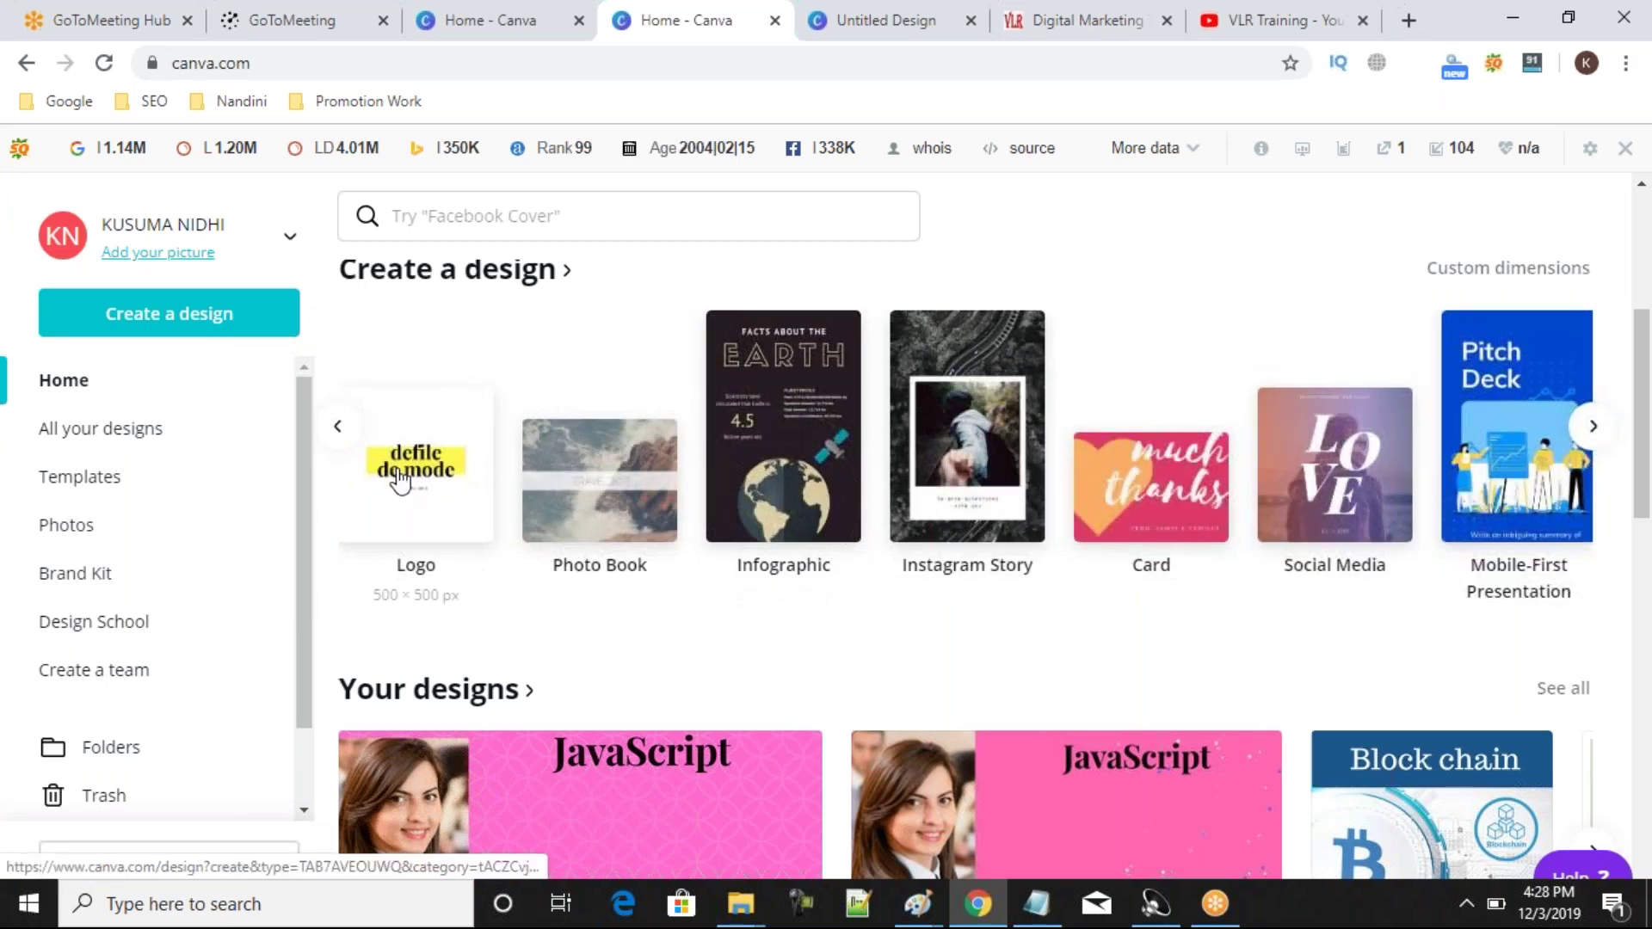
pyautogui.click(1594, 427)
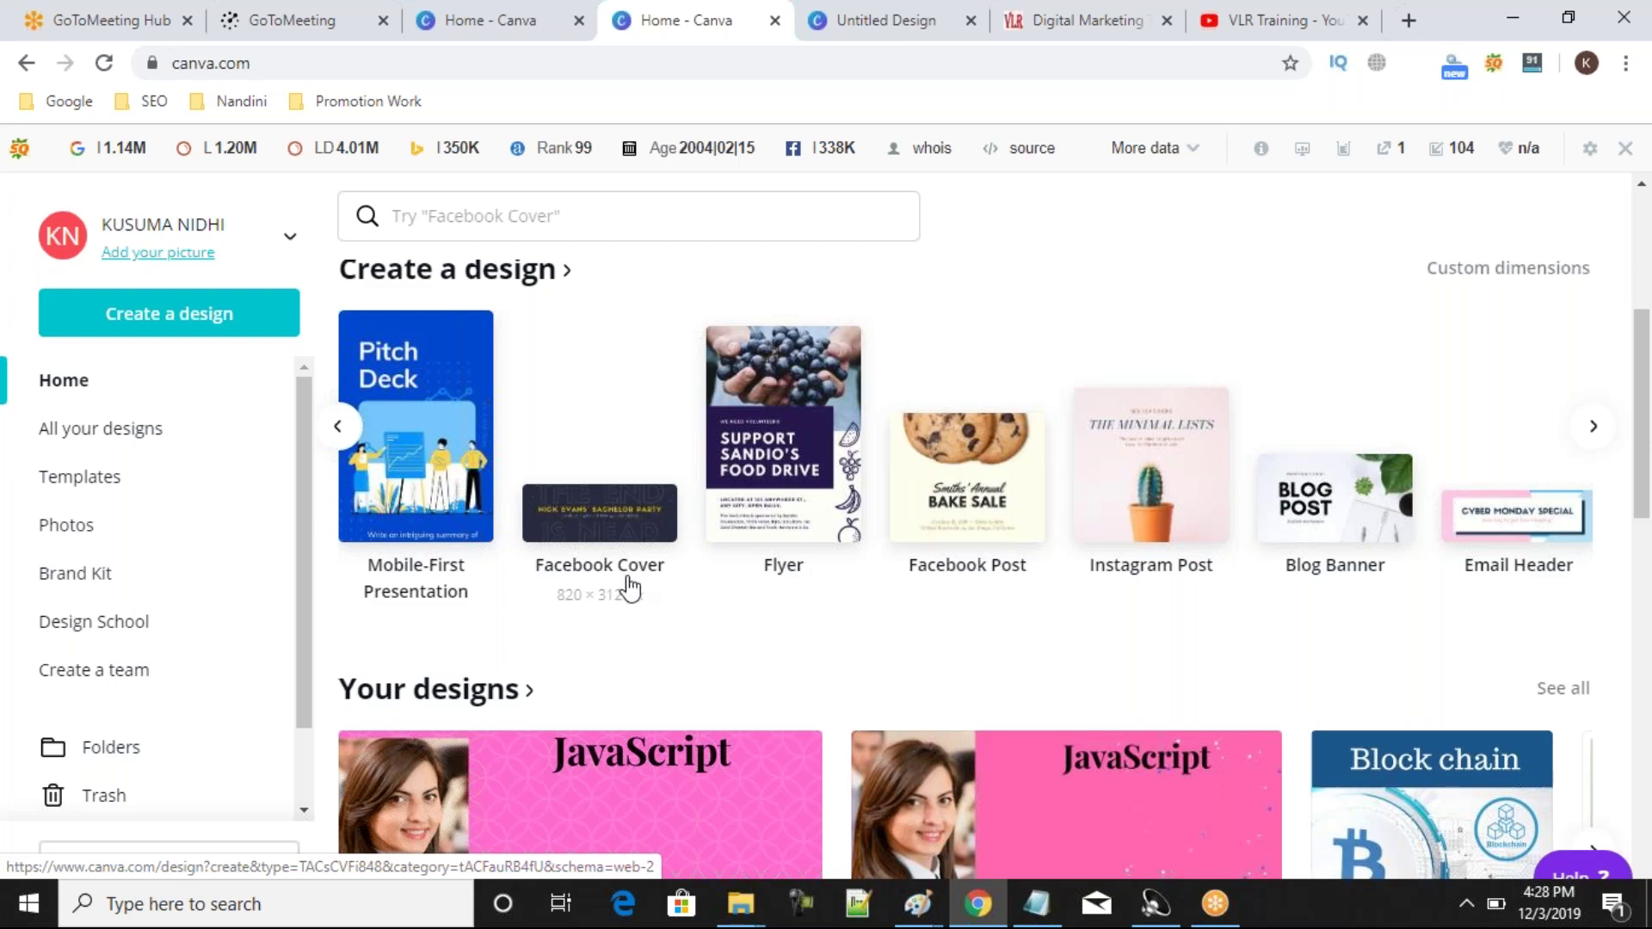
pyautogui.click(789, 440)
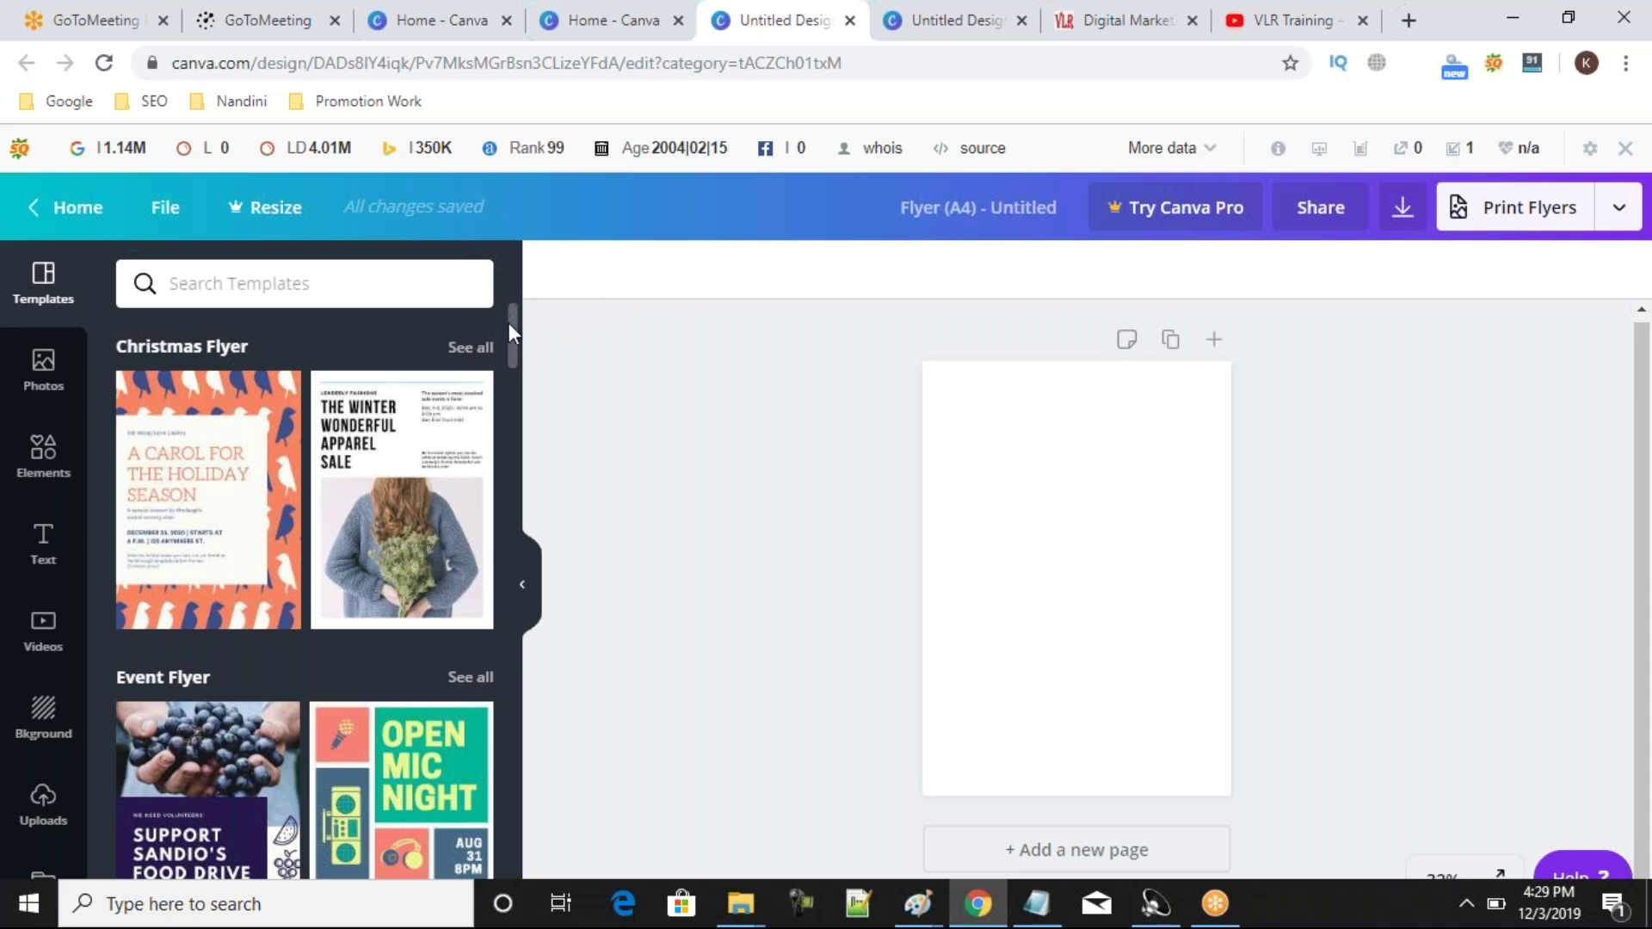
# Browse the Christmas, Event, Business, Modern, Photography and Promotional flyer templates, then return to the top.
pyautogui.moveTo(511, 326); pyautogui.dragTo(500, 606)
pyautogui.moveTo(500, 618); pyautogui.dragTo(497, 783)
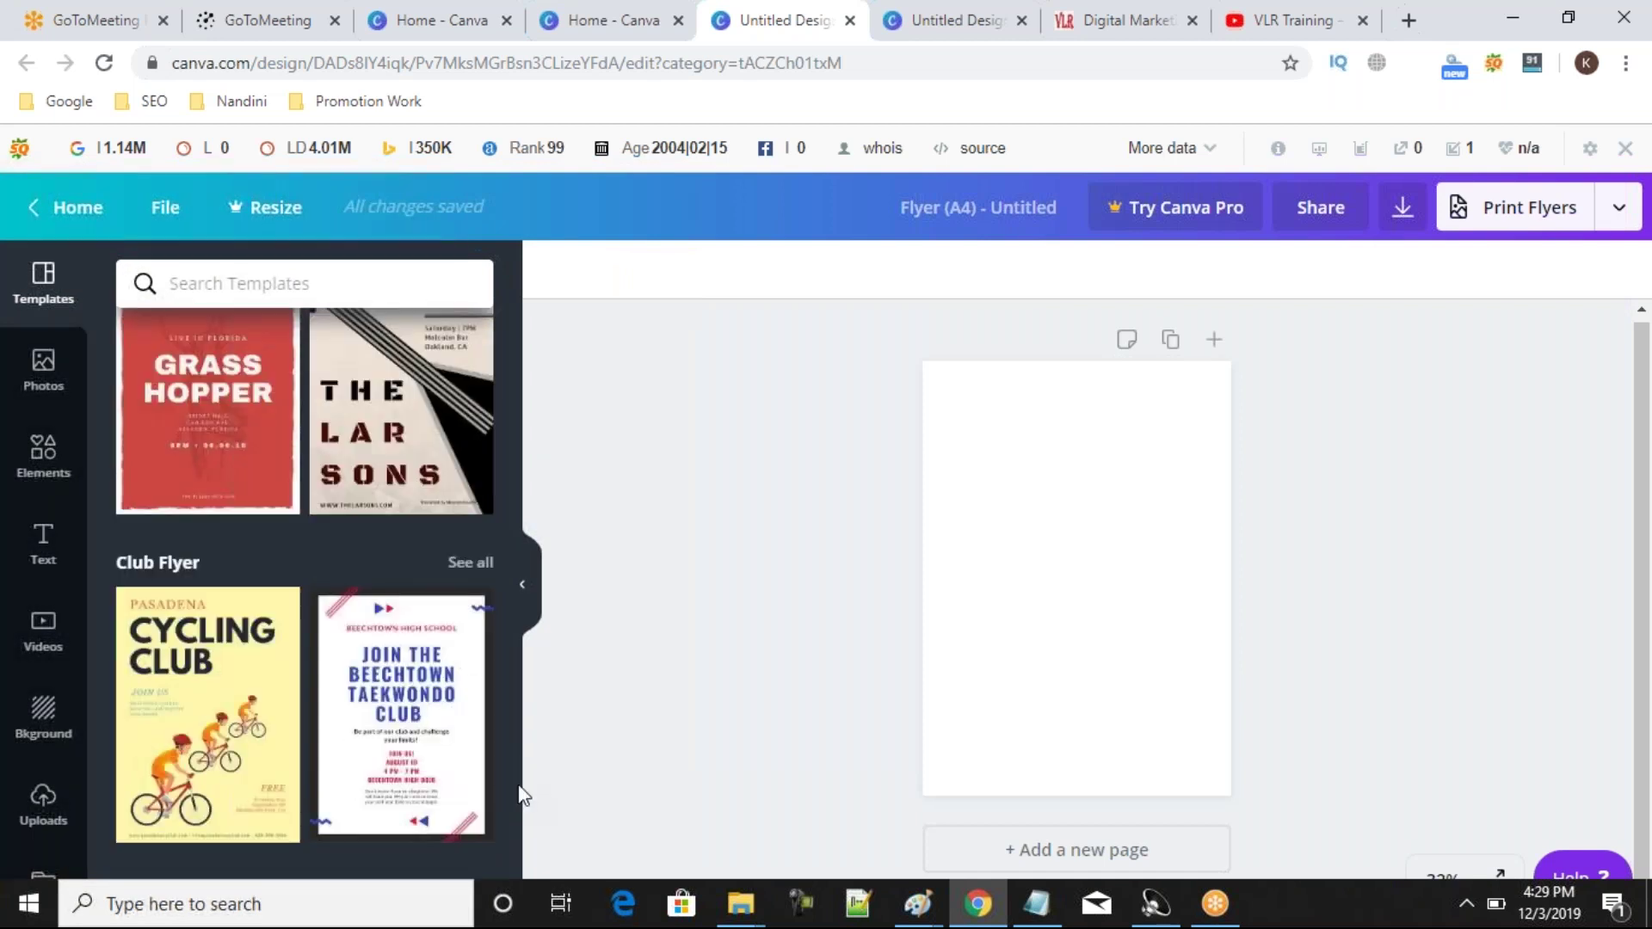
pyautogui.scroll(-10, 515, 793)
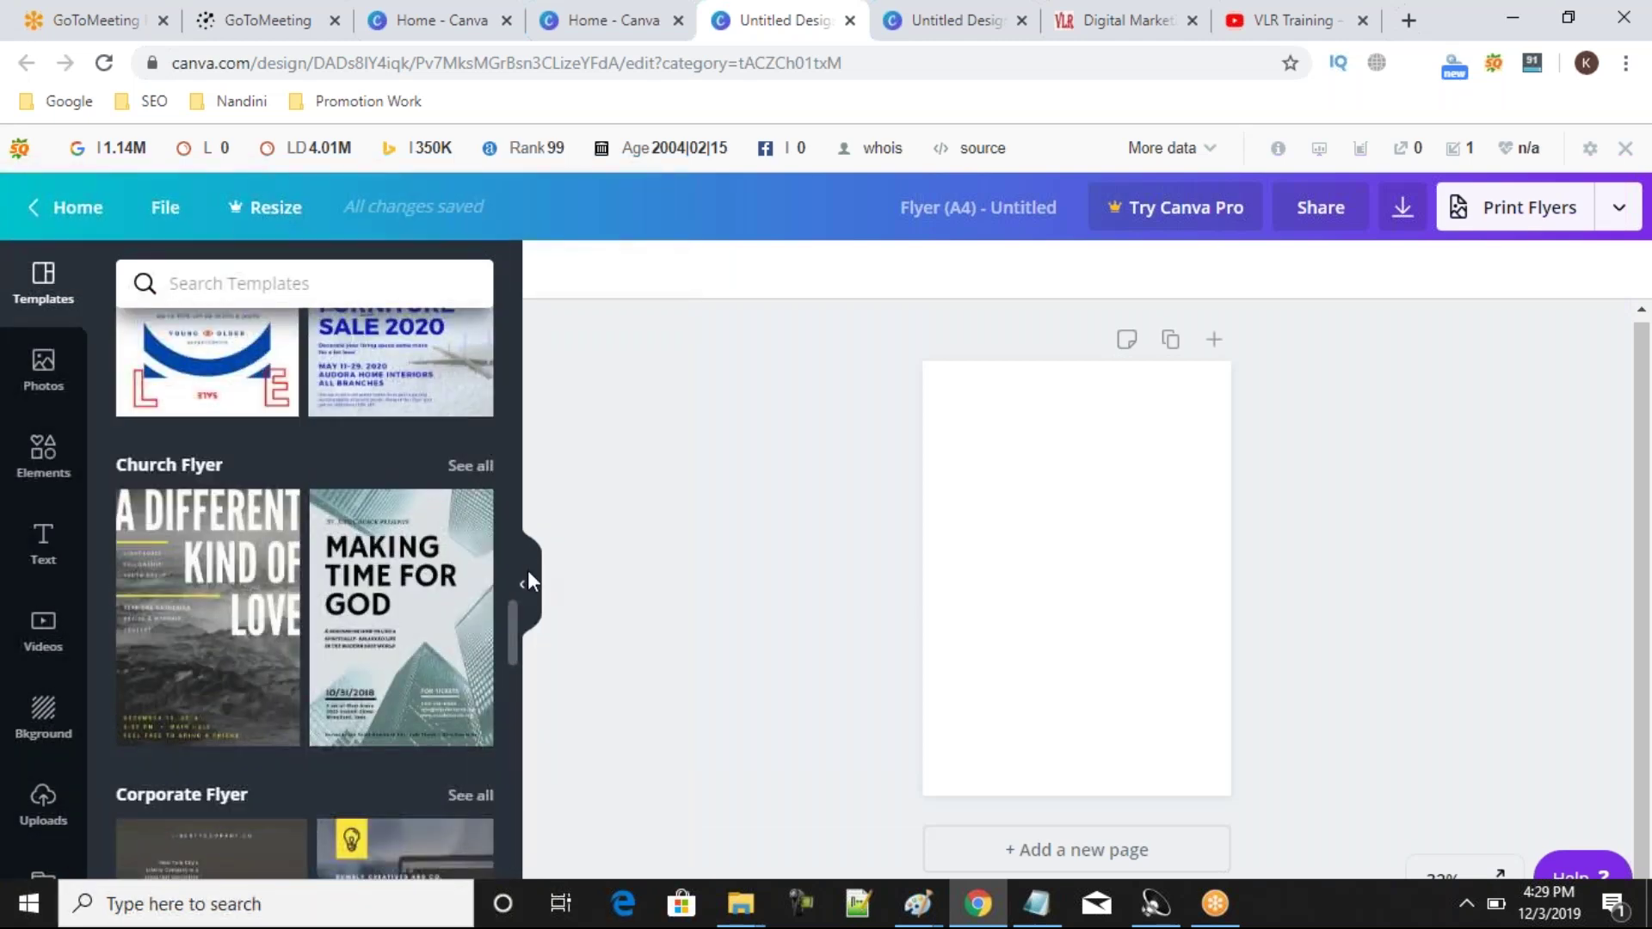
pyautogui.scroll(15, 529, 570)
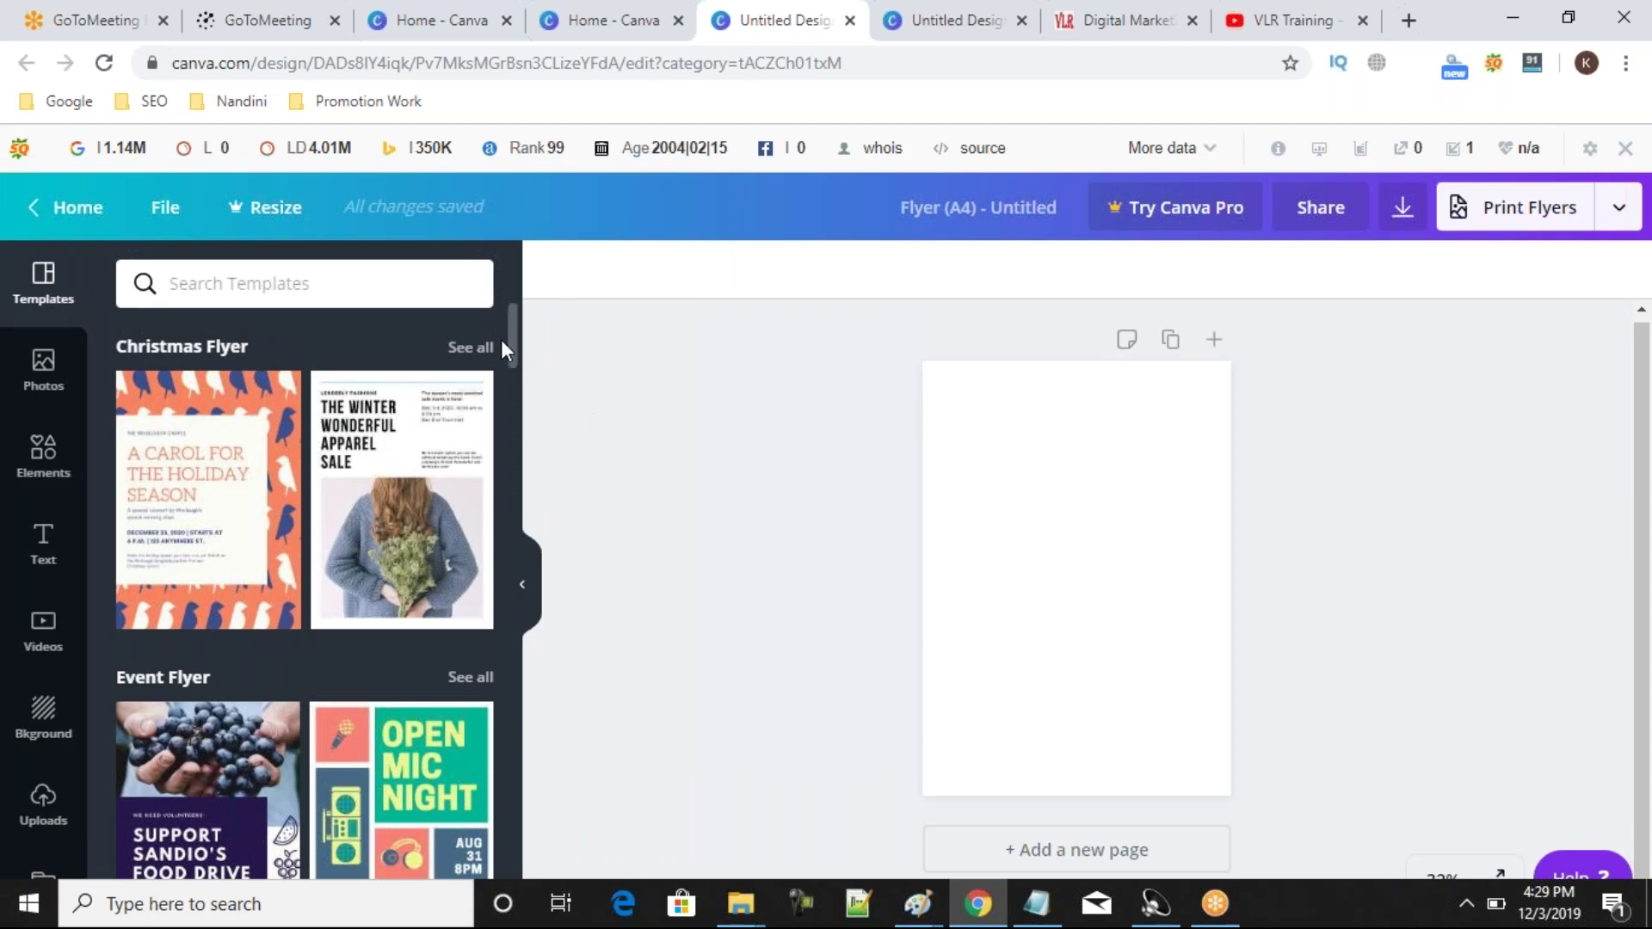
pyautogui.moveTo(509, 336); pyautogui.dragTo(509, 483)
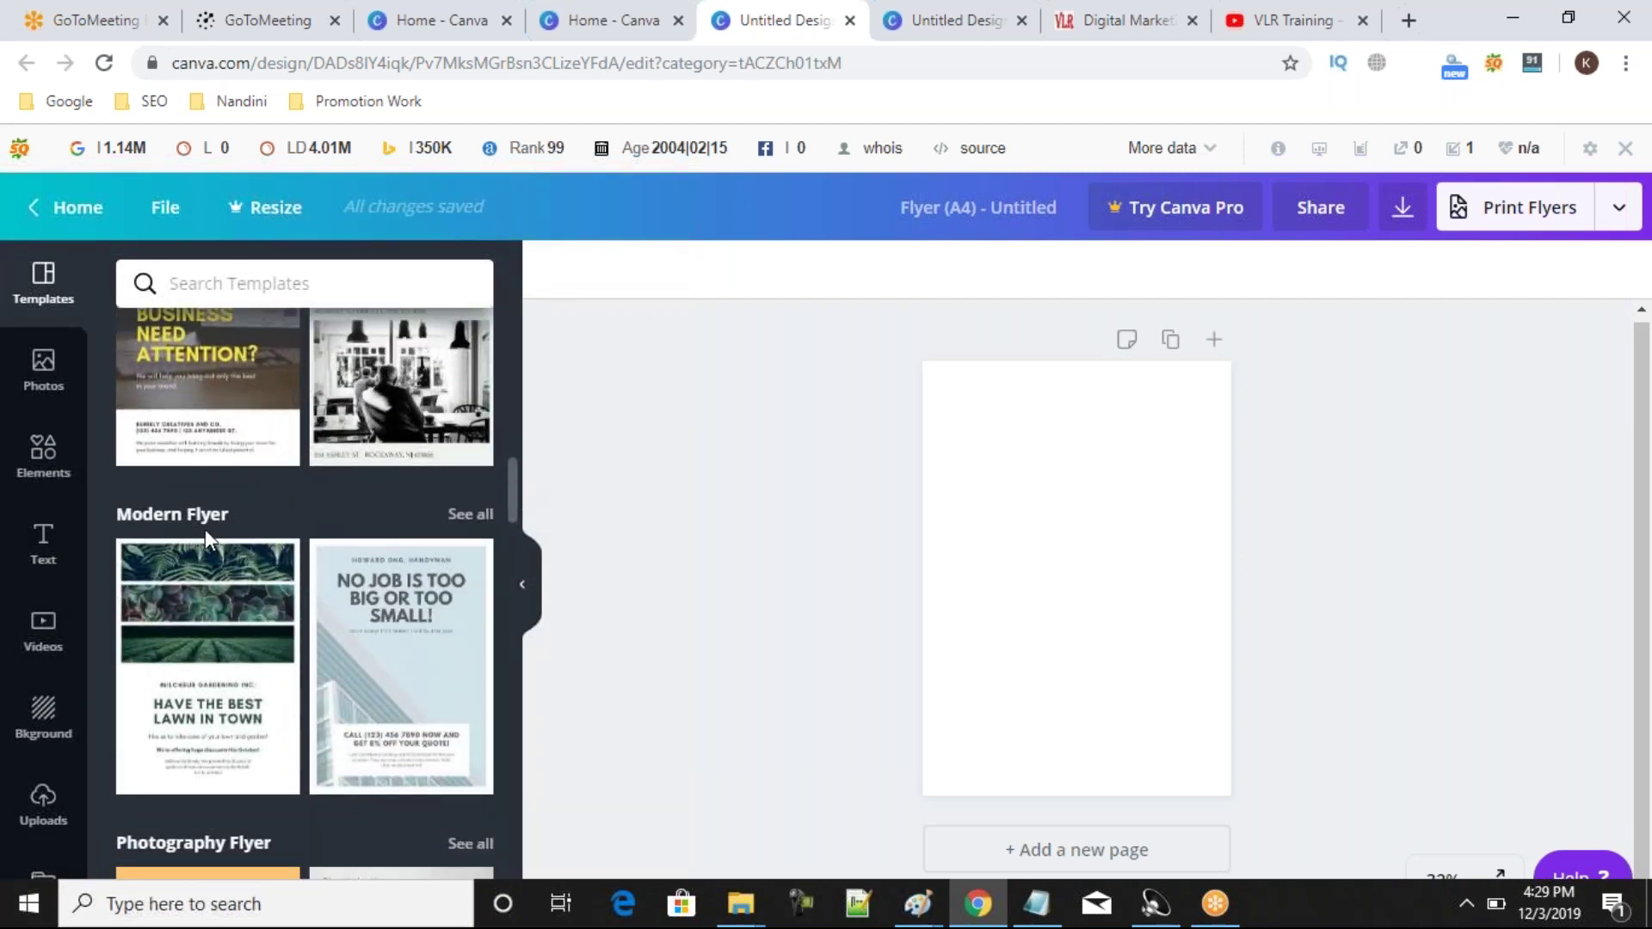
pyautogui.moveTo(512, 494); pyautogui.dragTo(521, 306)
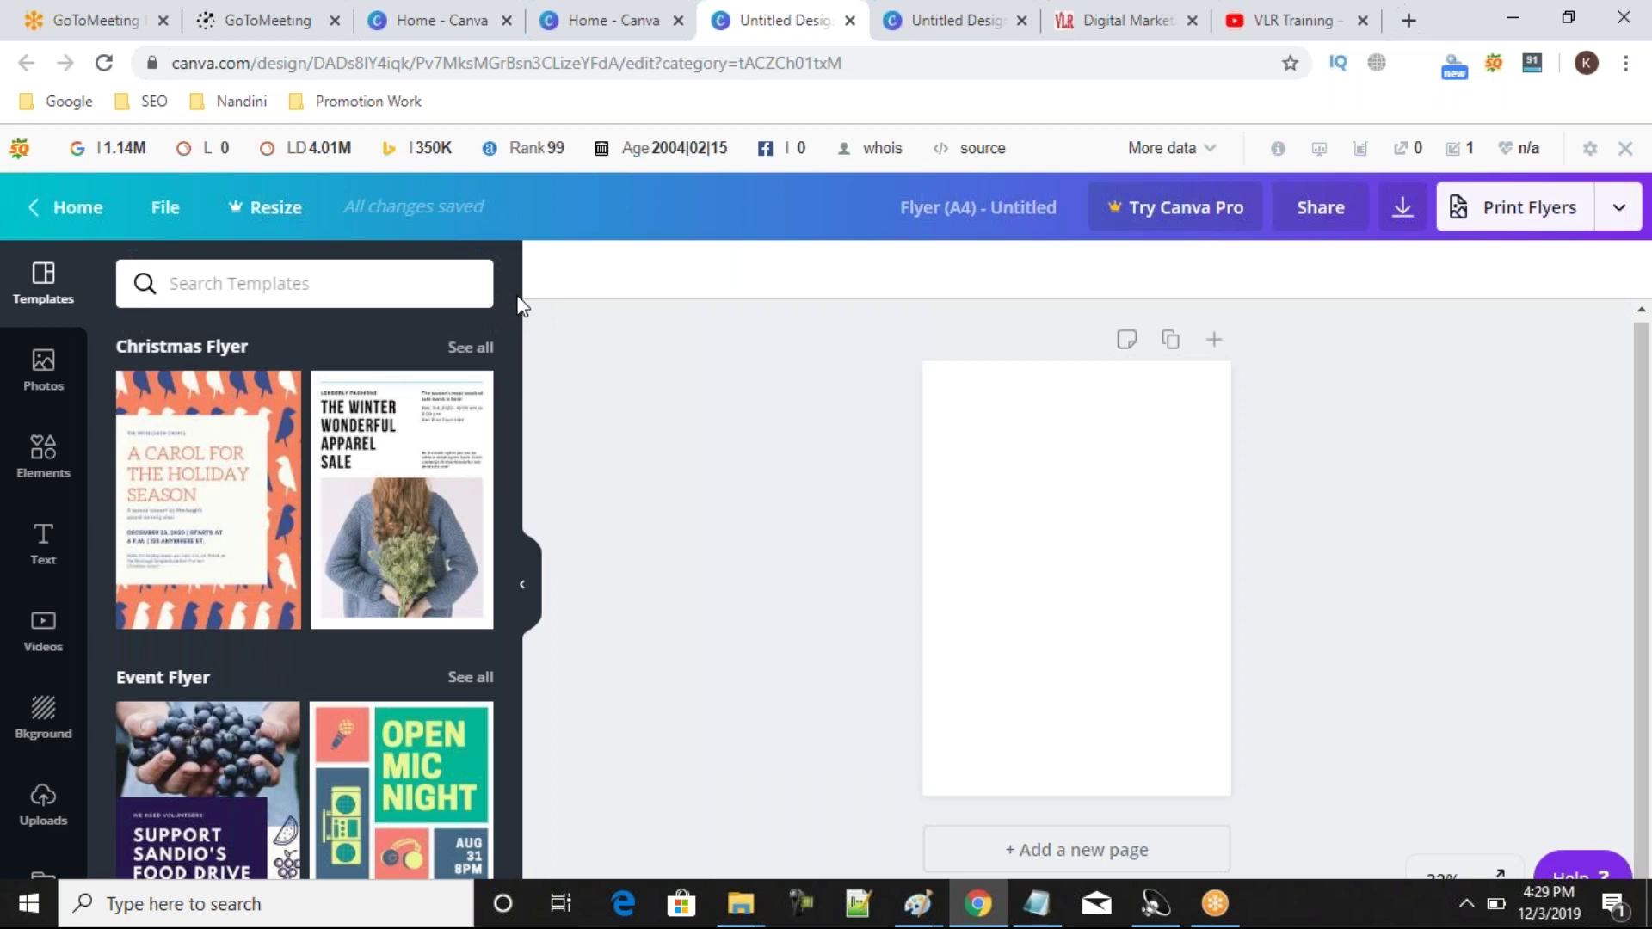
pyautogui.click(269, 303)
pyautogui.write('t')
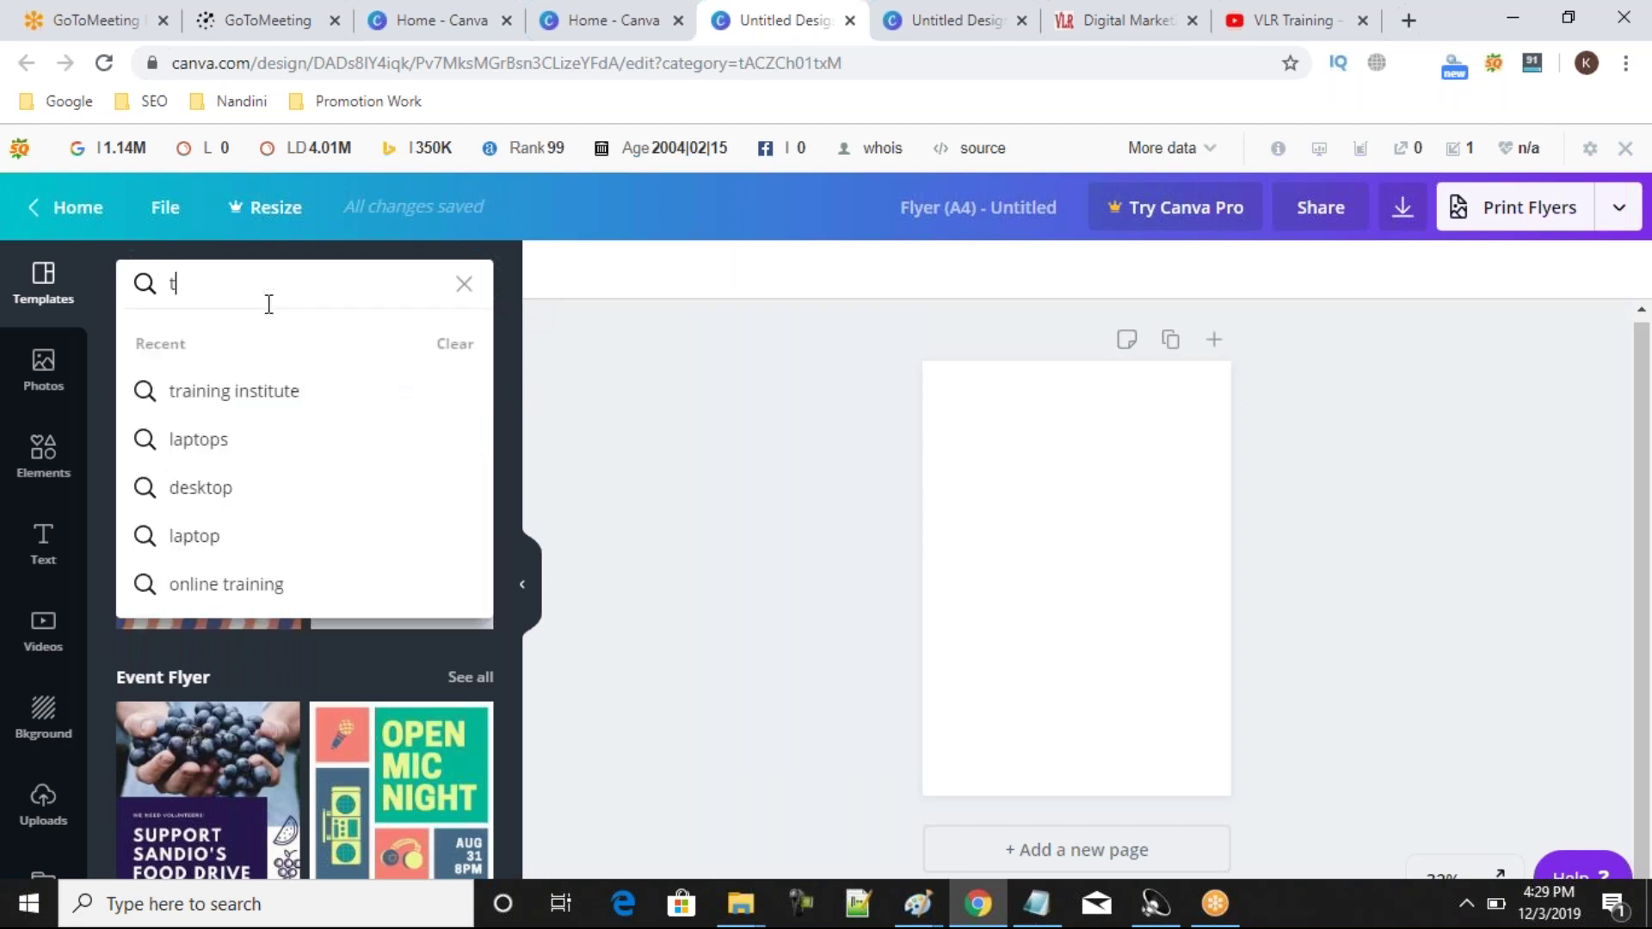
pyautogui.write('raiin')
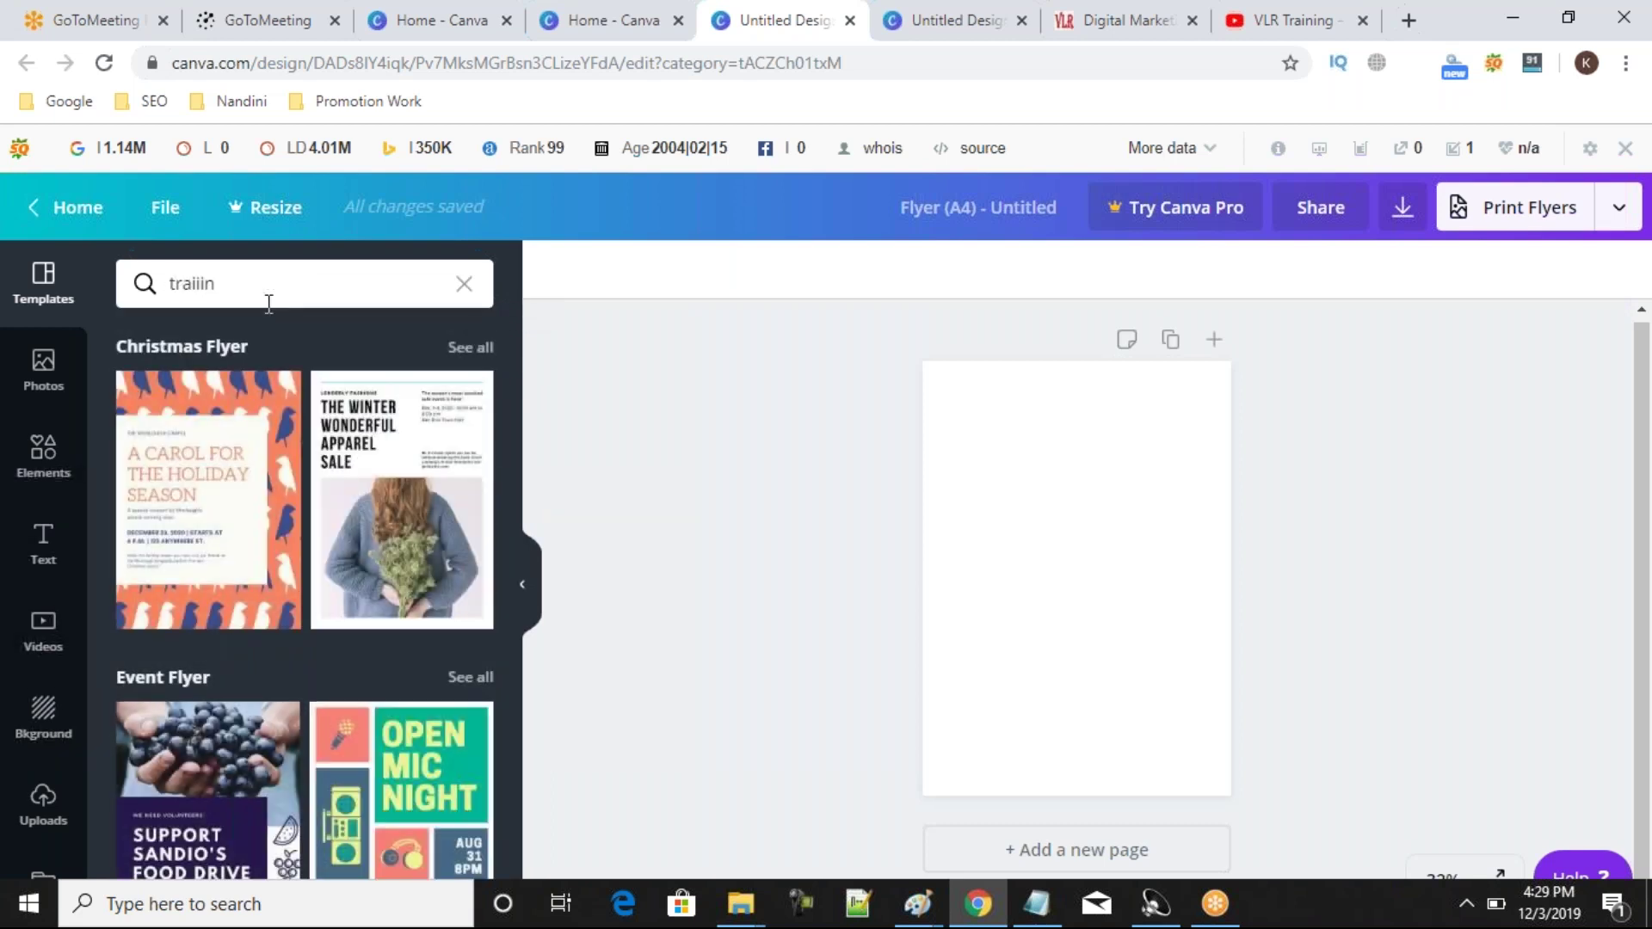
pyautogui.press('BackSpace')
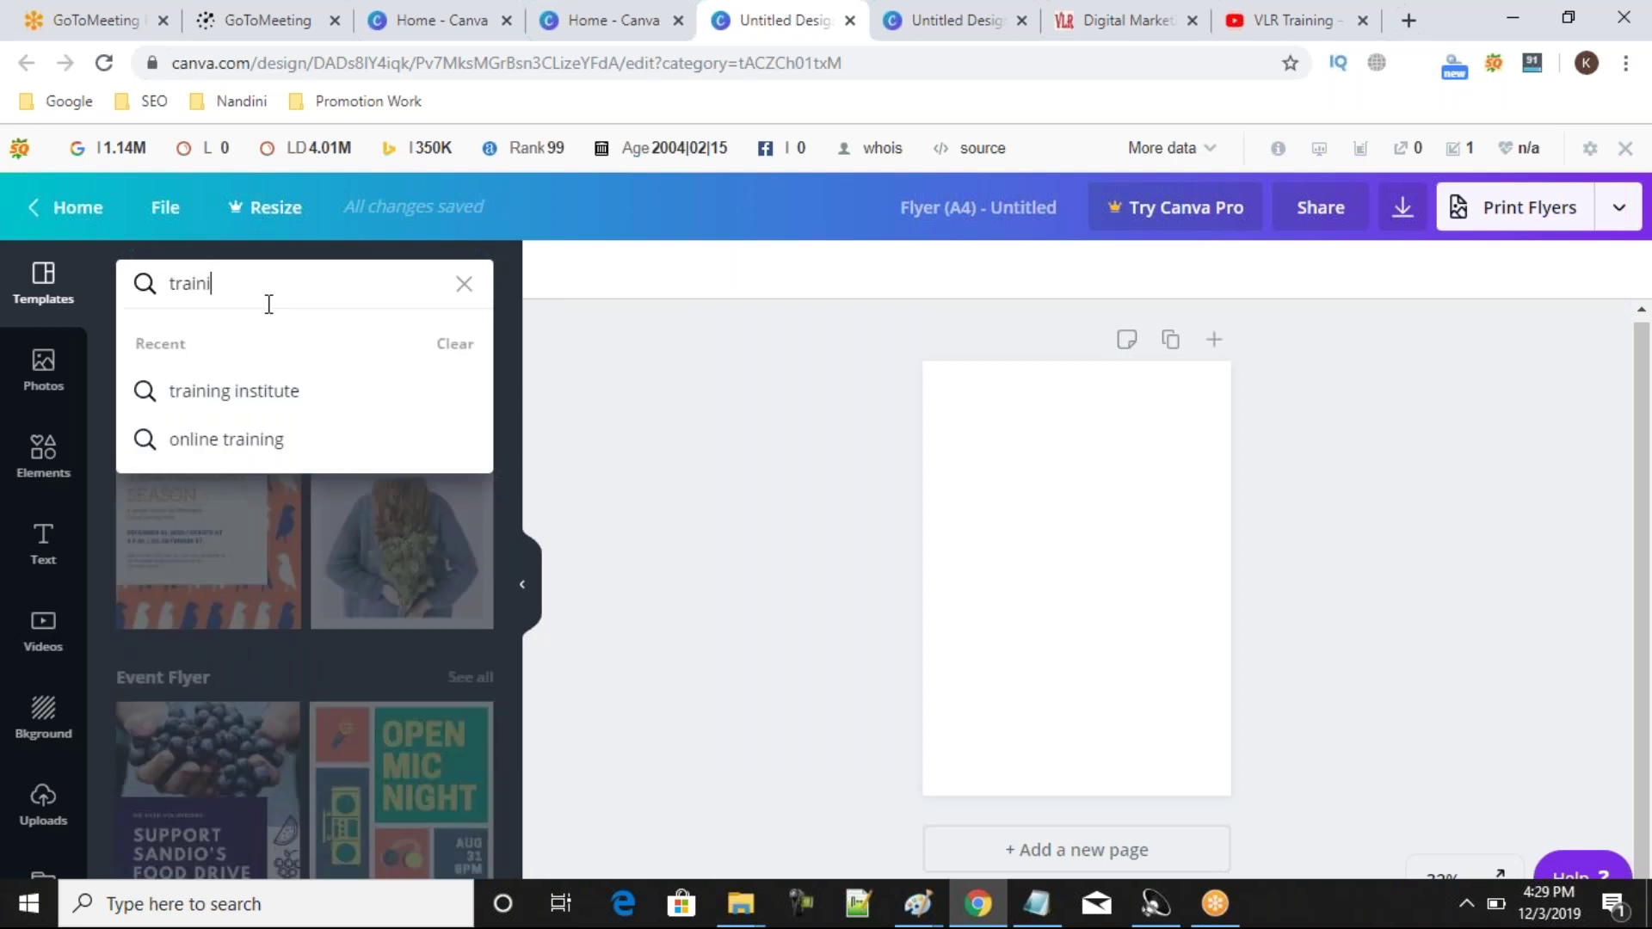
pyautogui.press('Return')
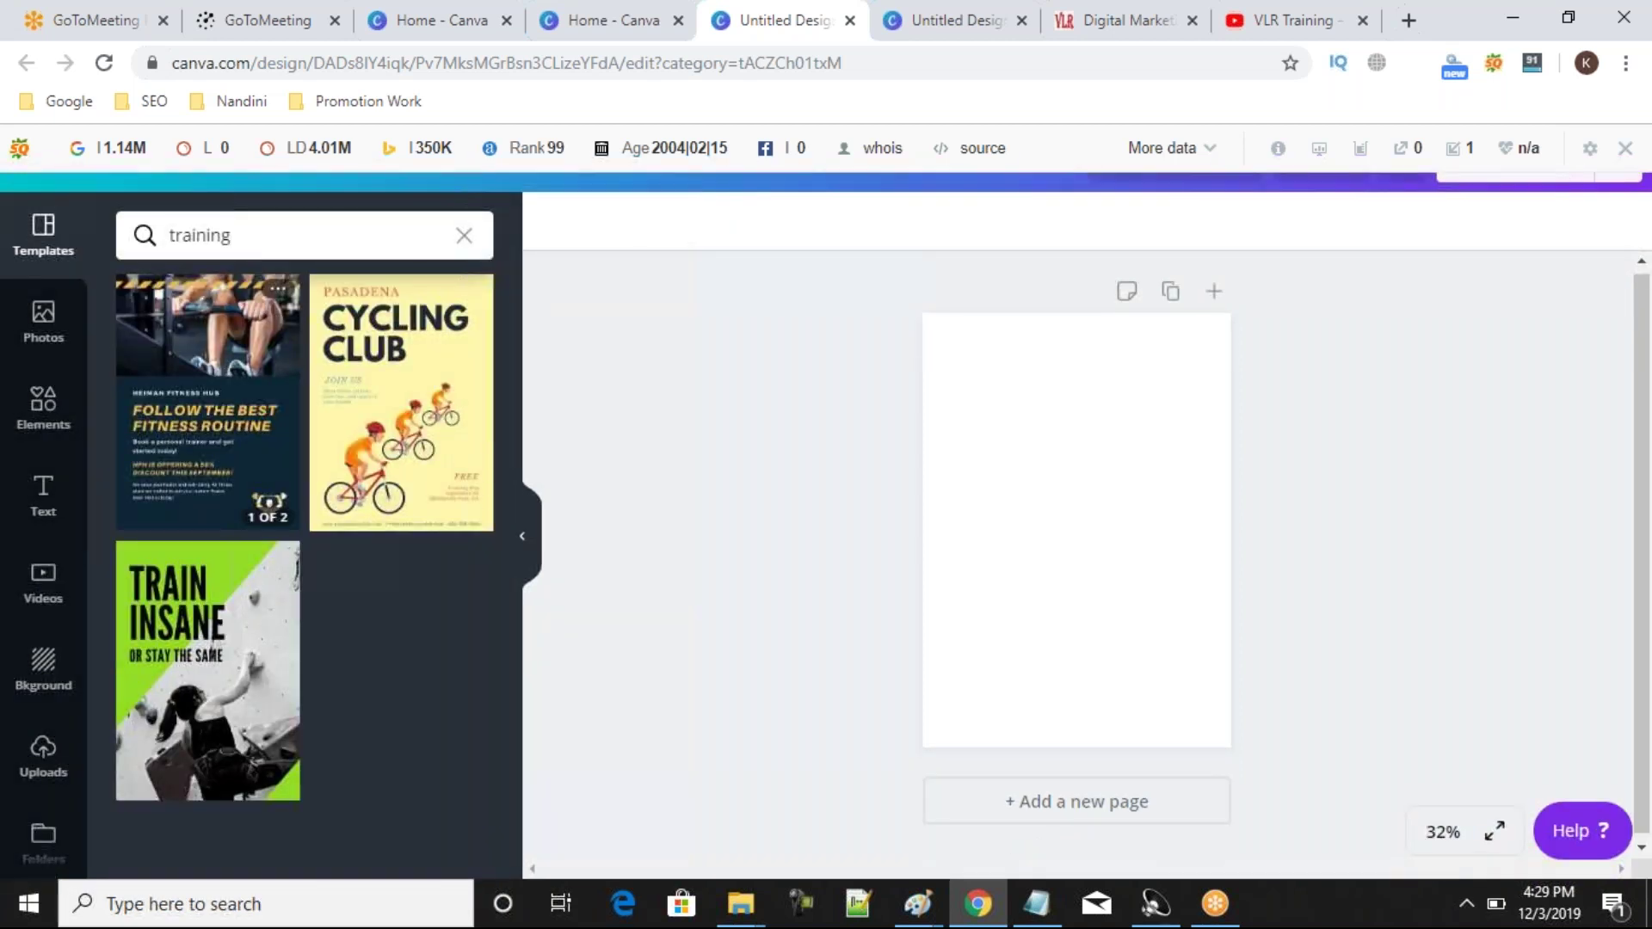
pyautogui.click(215, 633)
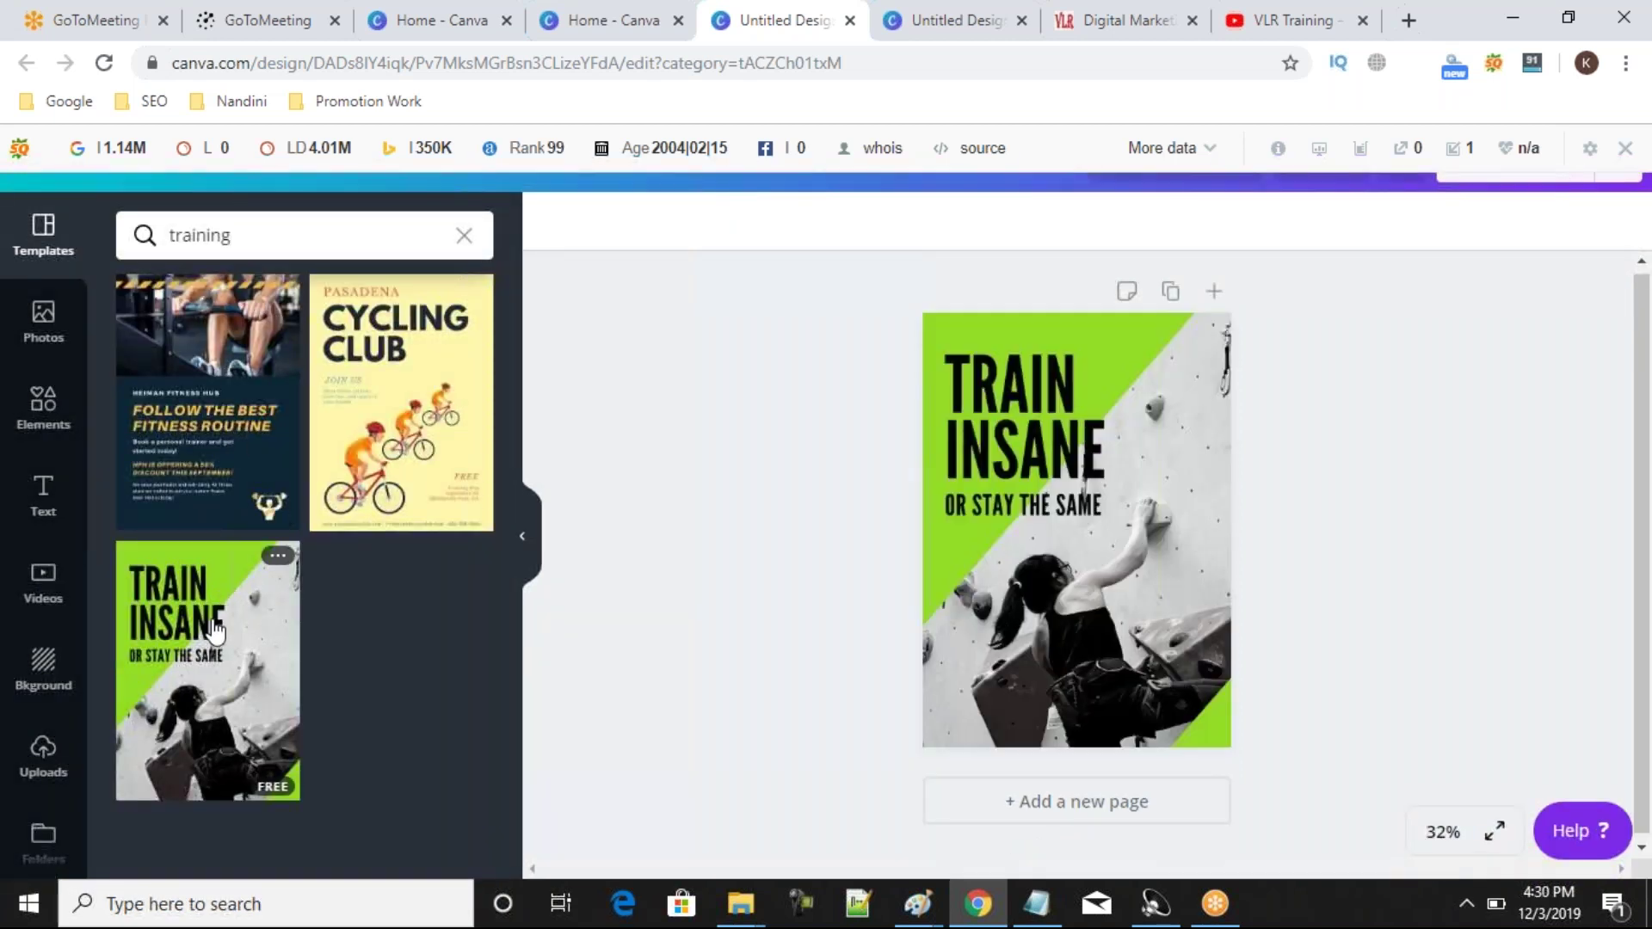
pyautogui.click(945, 586)
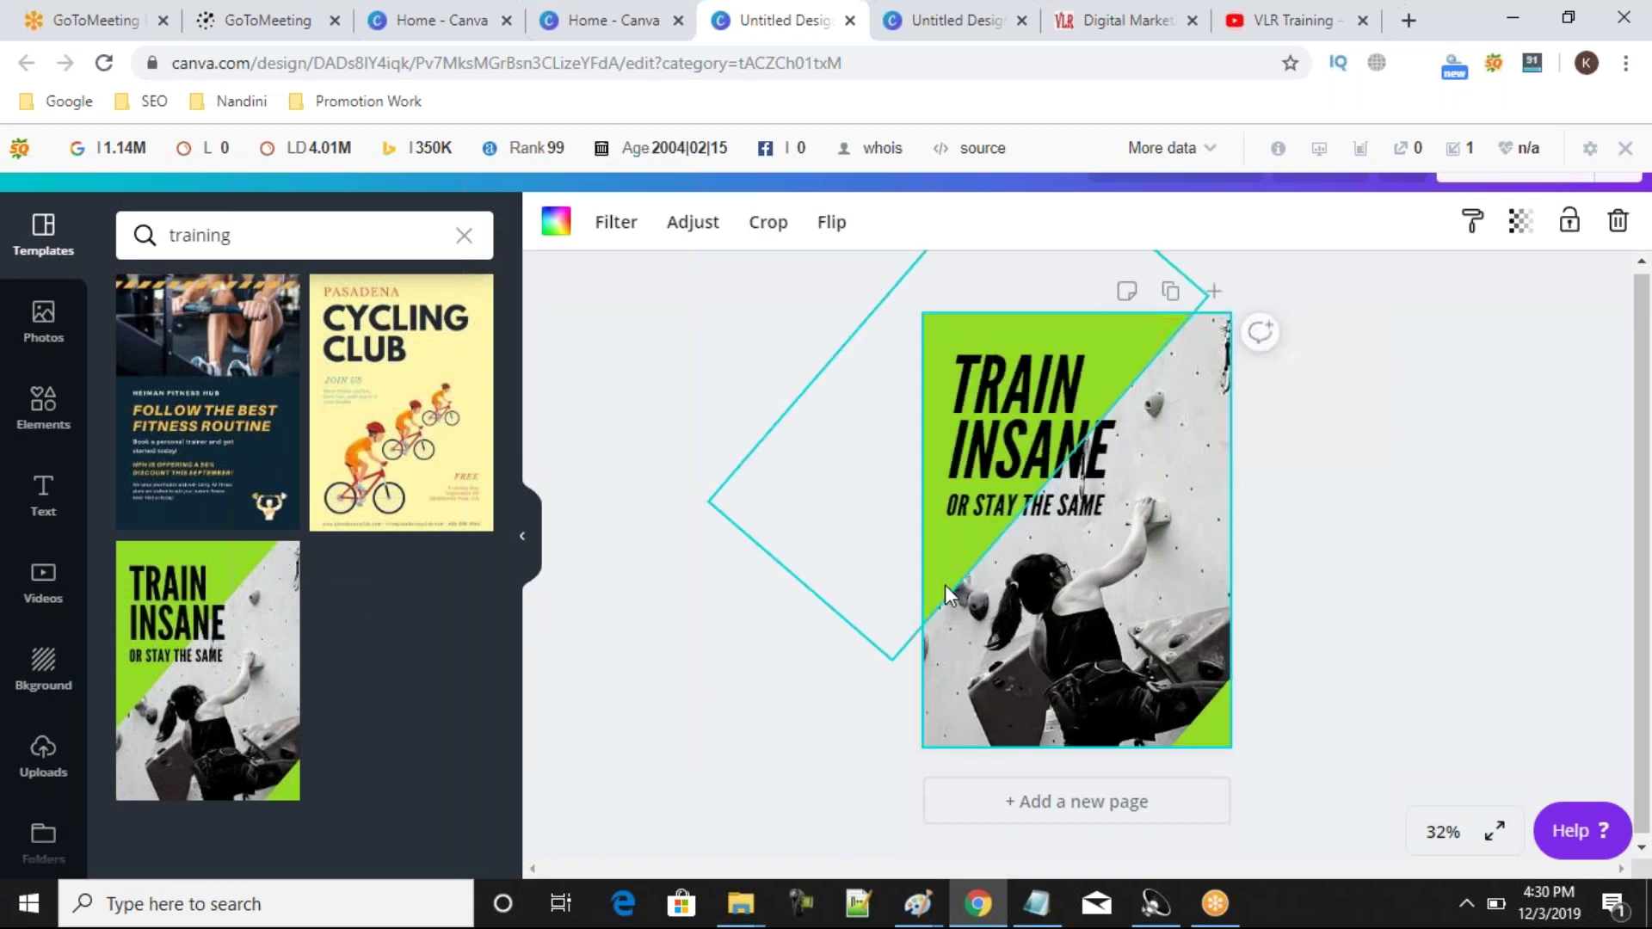
pyautogui.click(1174, 604)
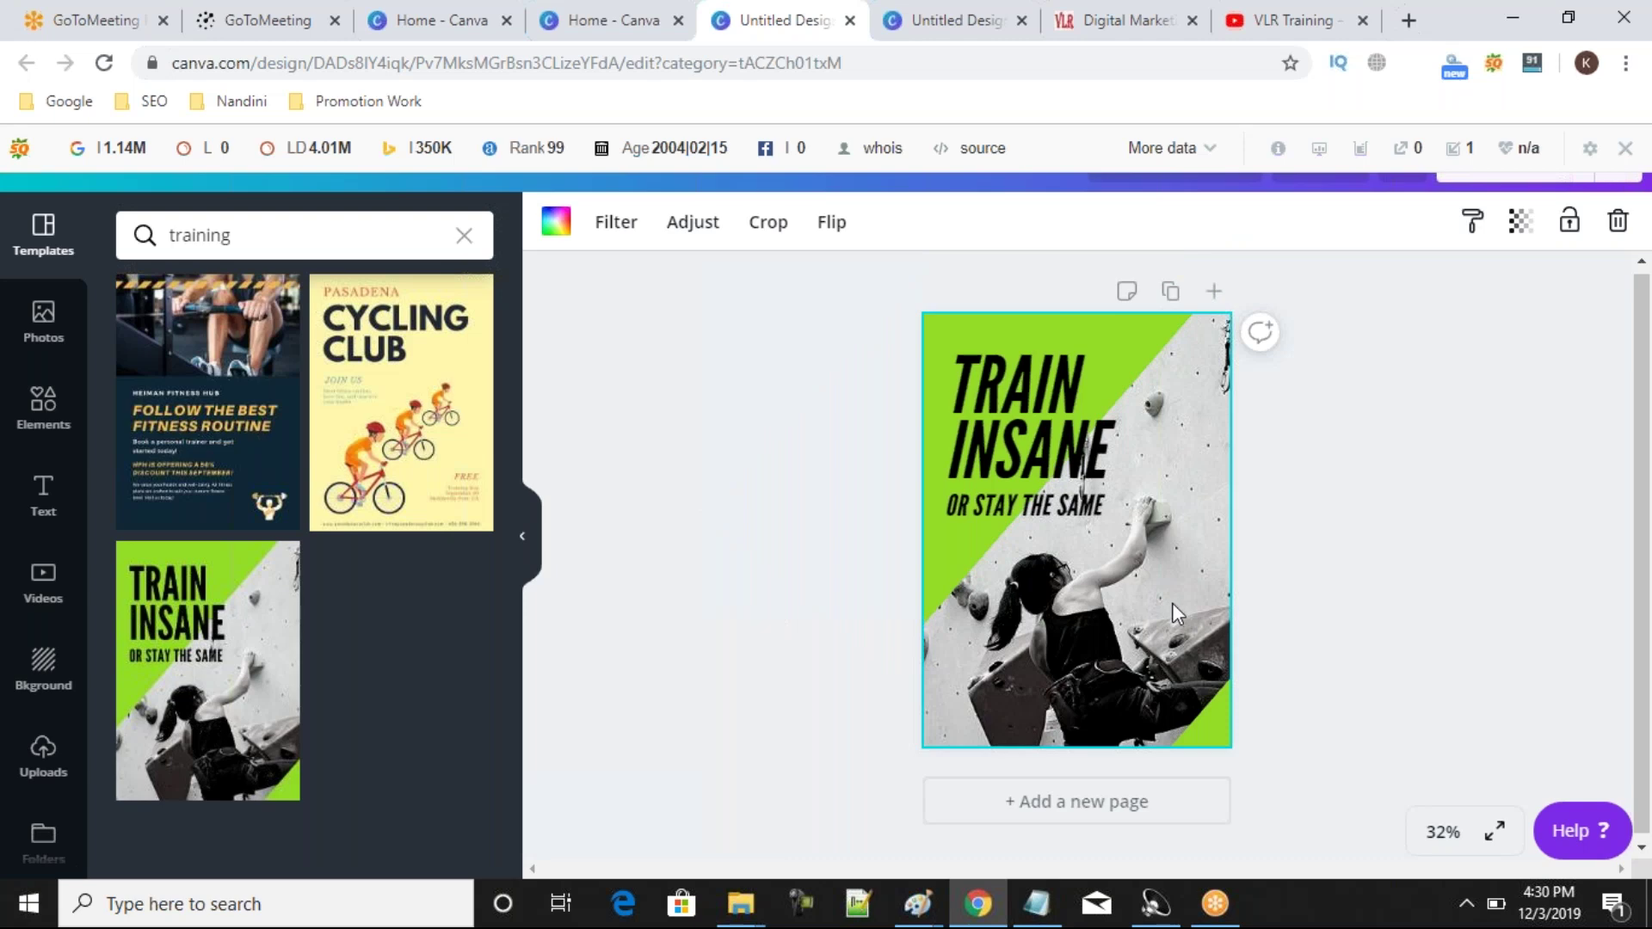
# Delete the TRAIN INSANE heading text and type DIGITAL MARKETING in its place.
pyautogui.click(1011, 426)
pyautogui.doubleClick(1011, 426)
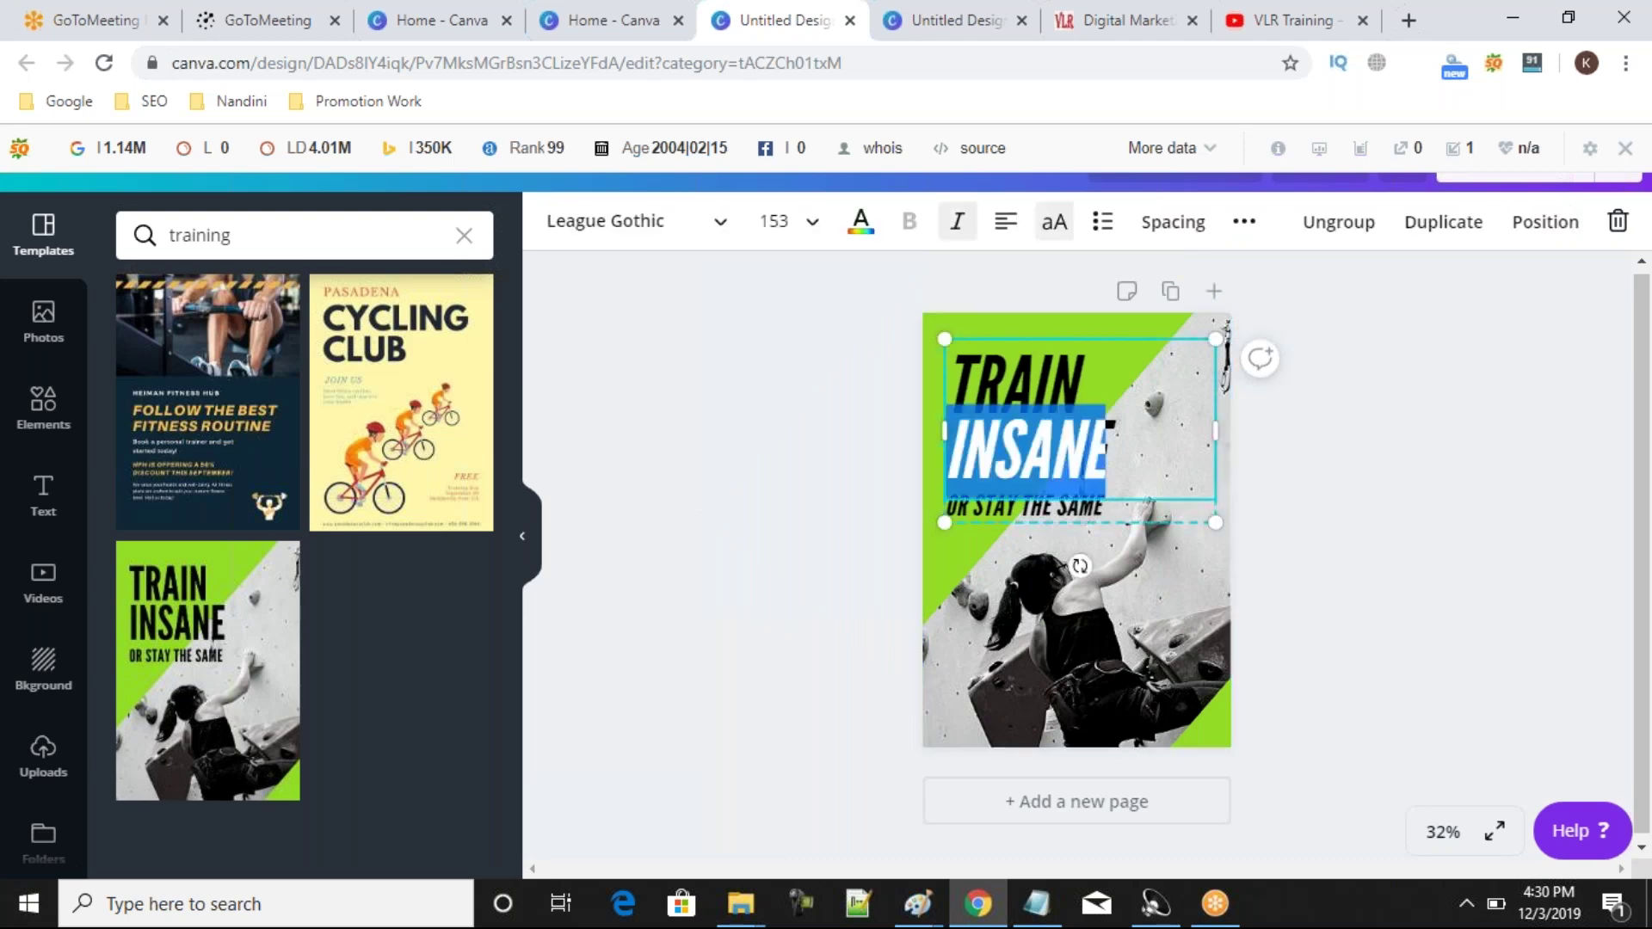
pyautogui.press('BackSpace')
pyautogui.press('BackSpace')
pyautogui.press('BackSpace')
pyautogui.press('BackSpace')
pyautogui.press('BackSpace')
pyautogui.press('BackSpace')
pyautogui.press('BackSpace')
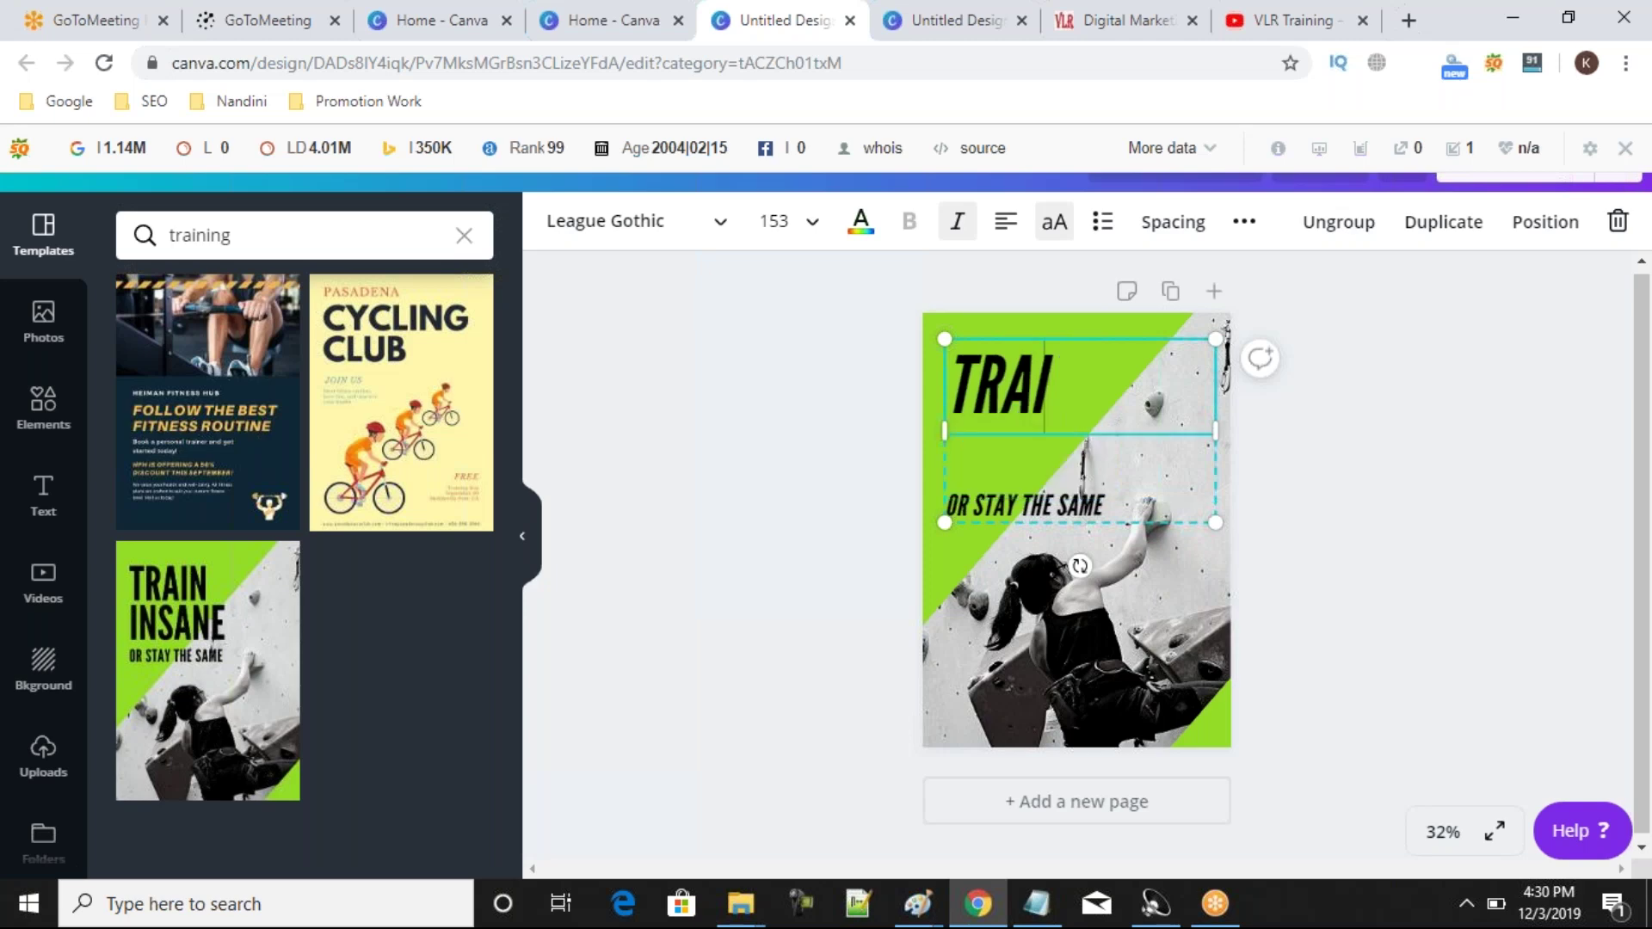
pyautogui.doubleClick(1021, 507)
pyautogui.click(990, 372)
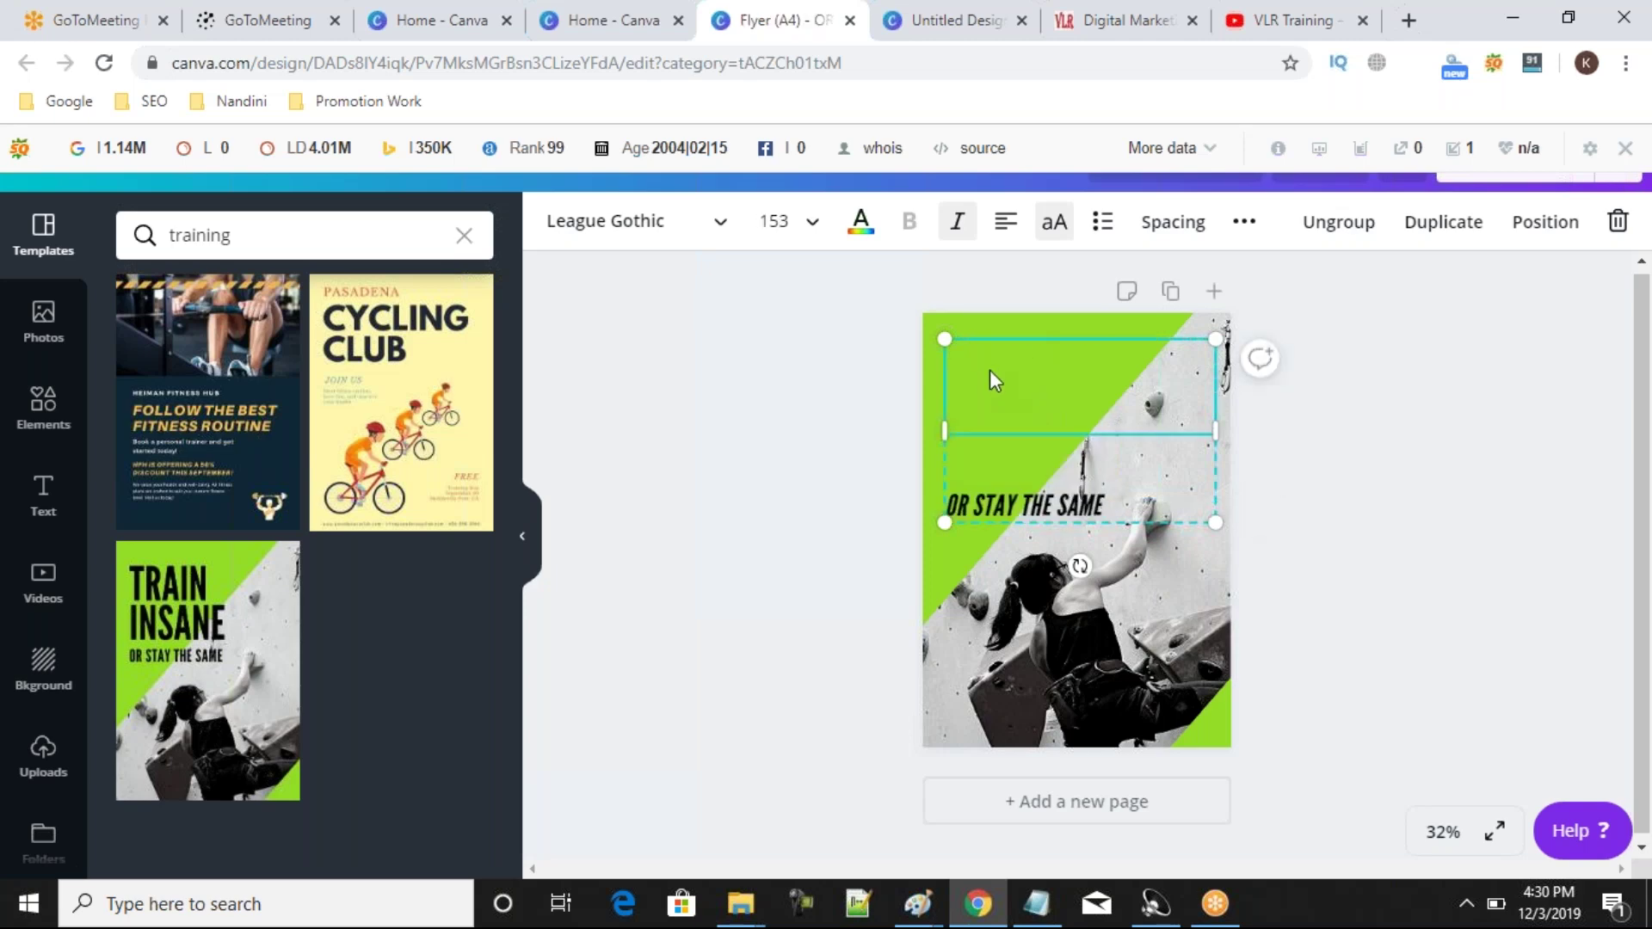
pyautogui.click(983, 377)
pyautogui.write('DIGITA')
pyautogui.press('BackSpace')
pyautogui.press('BackSpace')
pyautogui.press('BackSpace')
pyautogui.press('BackSpace')
pyautogui.press('BackSpace')
pyautogui.write('IGITAL')
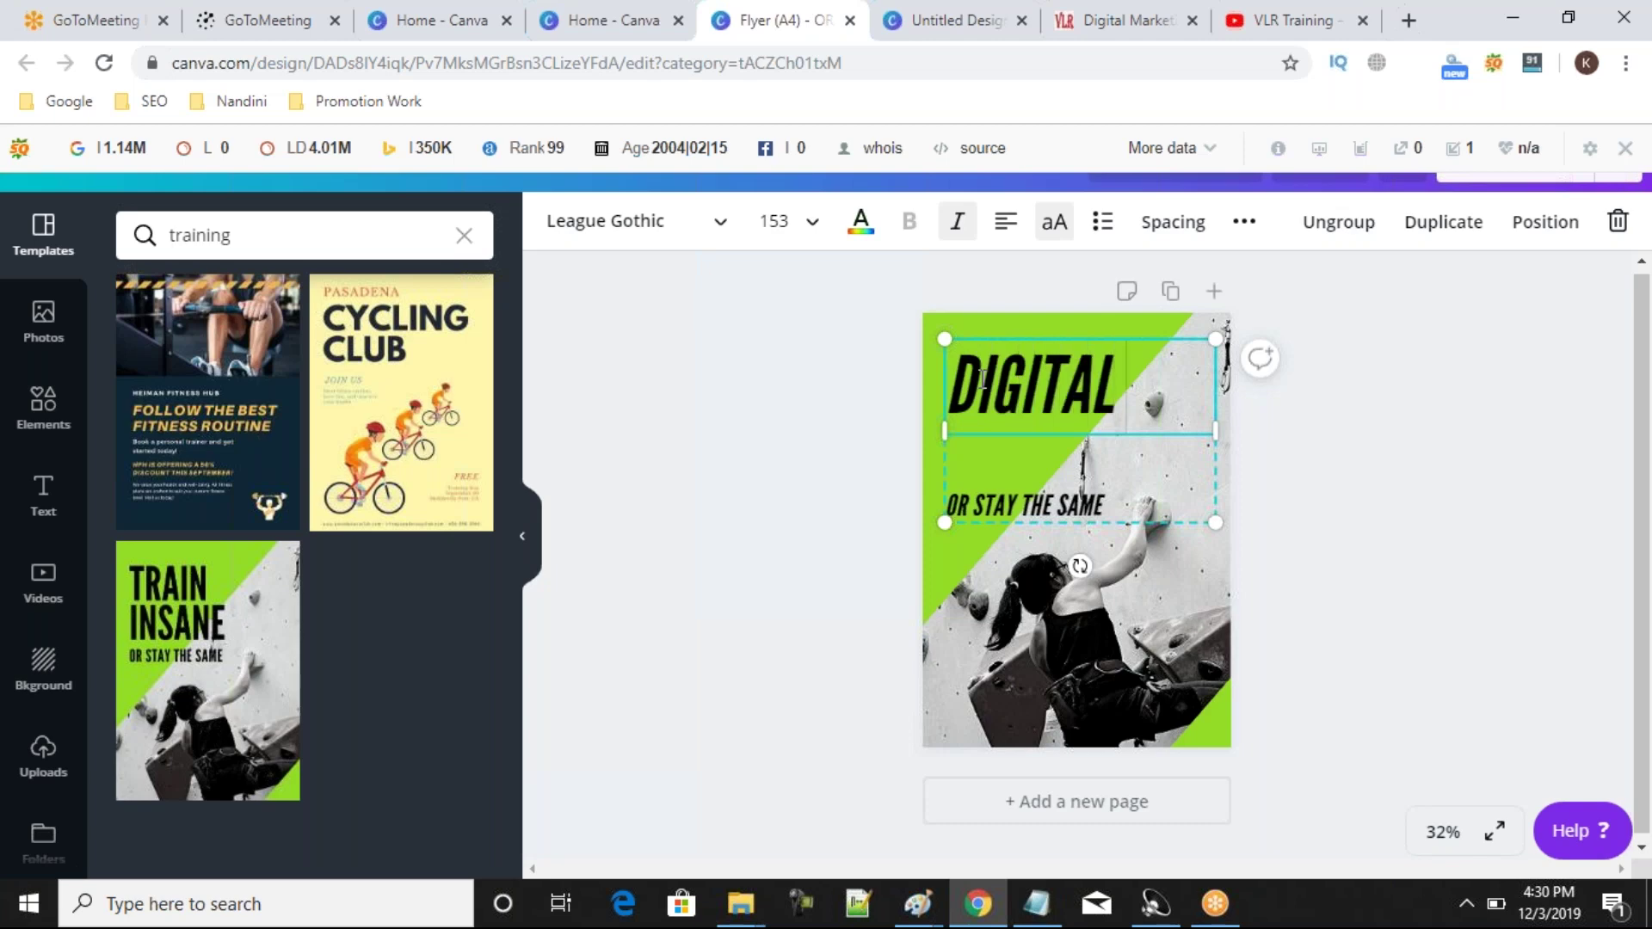
pyautogui.write(' MAR')
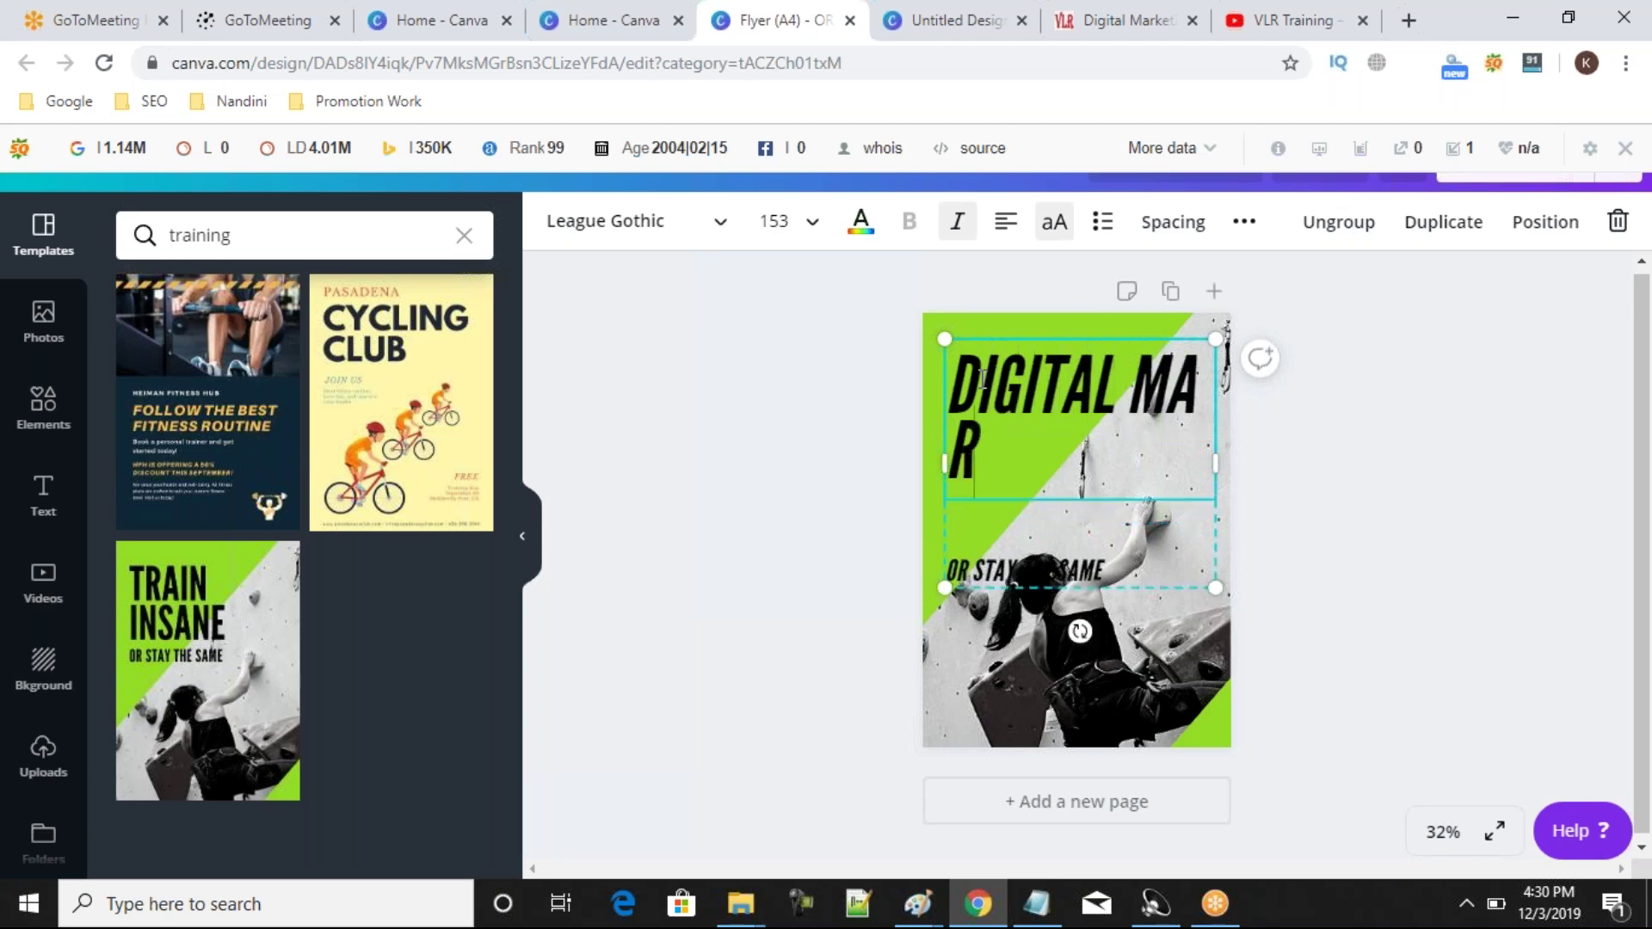
pyautogui.write('KETING')
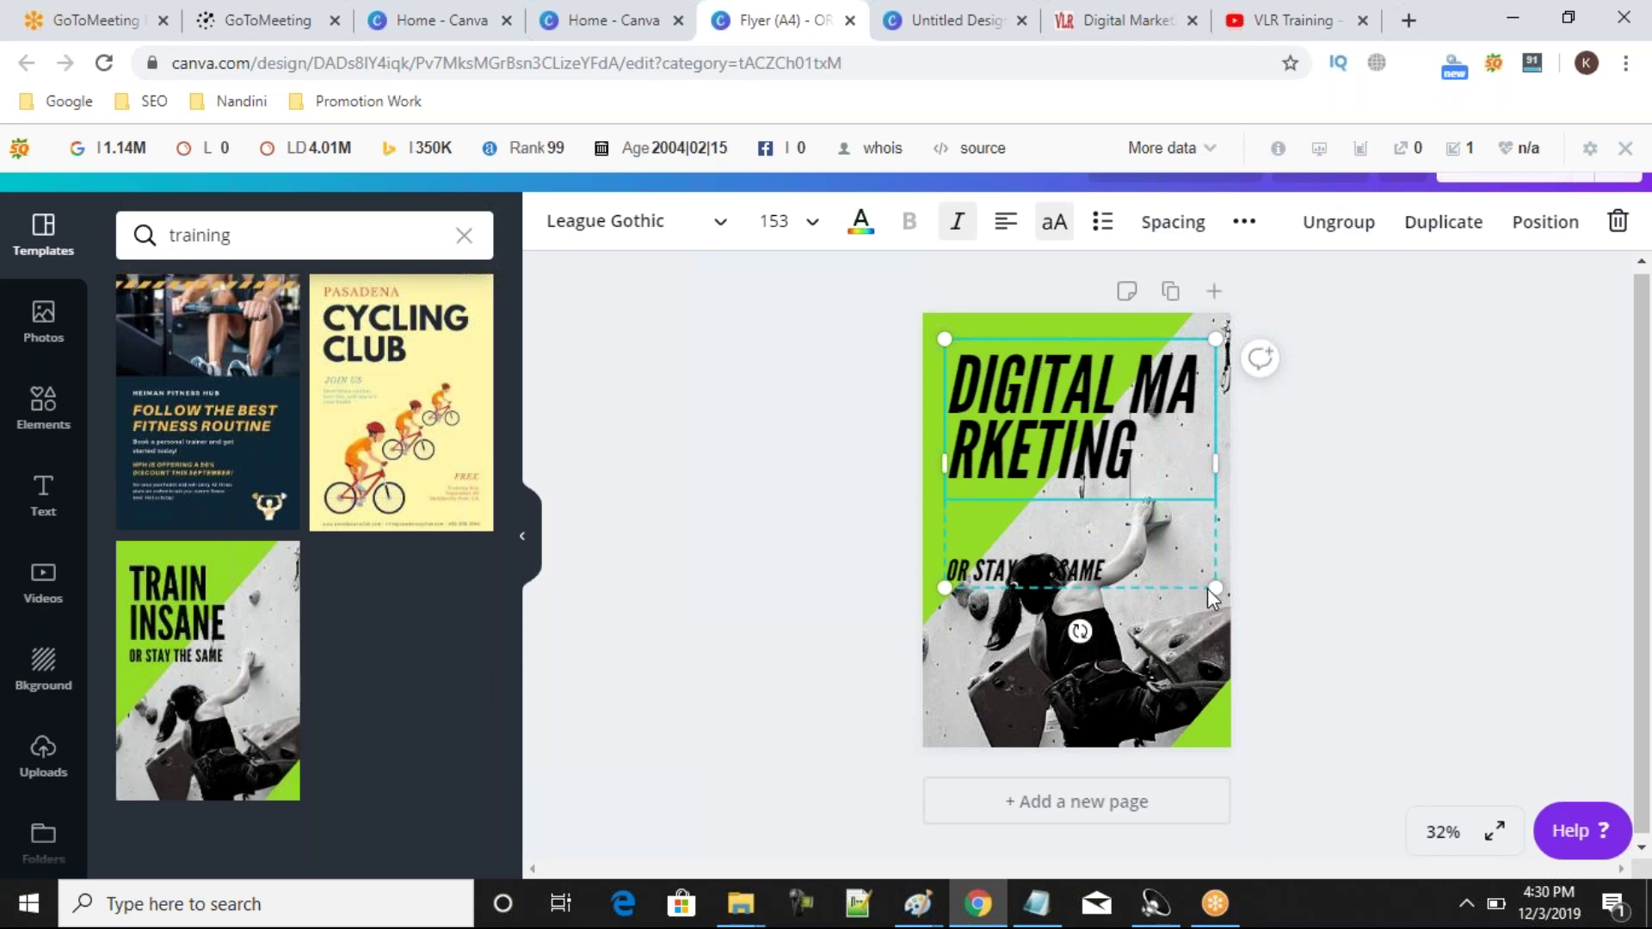
# Resize the DIGITAL MARKETING text box onto one line and nudge the green chevron down.
pyautogui.moveTo(1216, 587); pyautogui.dragTo(1114, 496)
pyautogui.moveTo(1114, 413); pyautogui.dragTo(1220, 499)
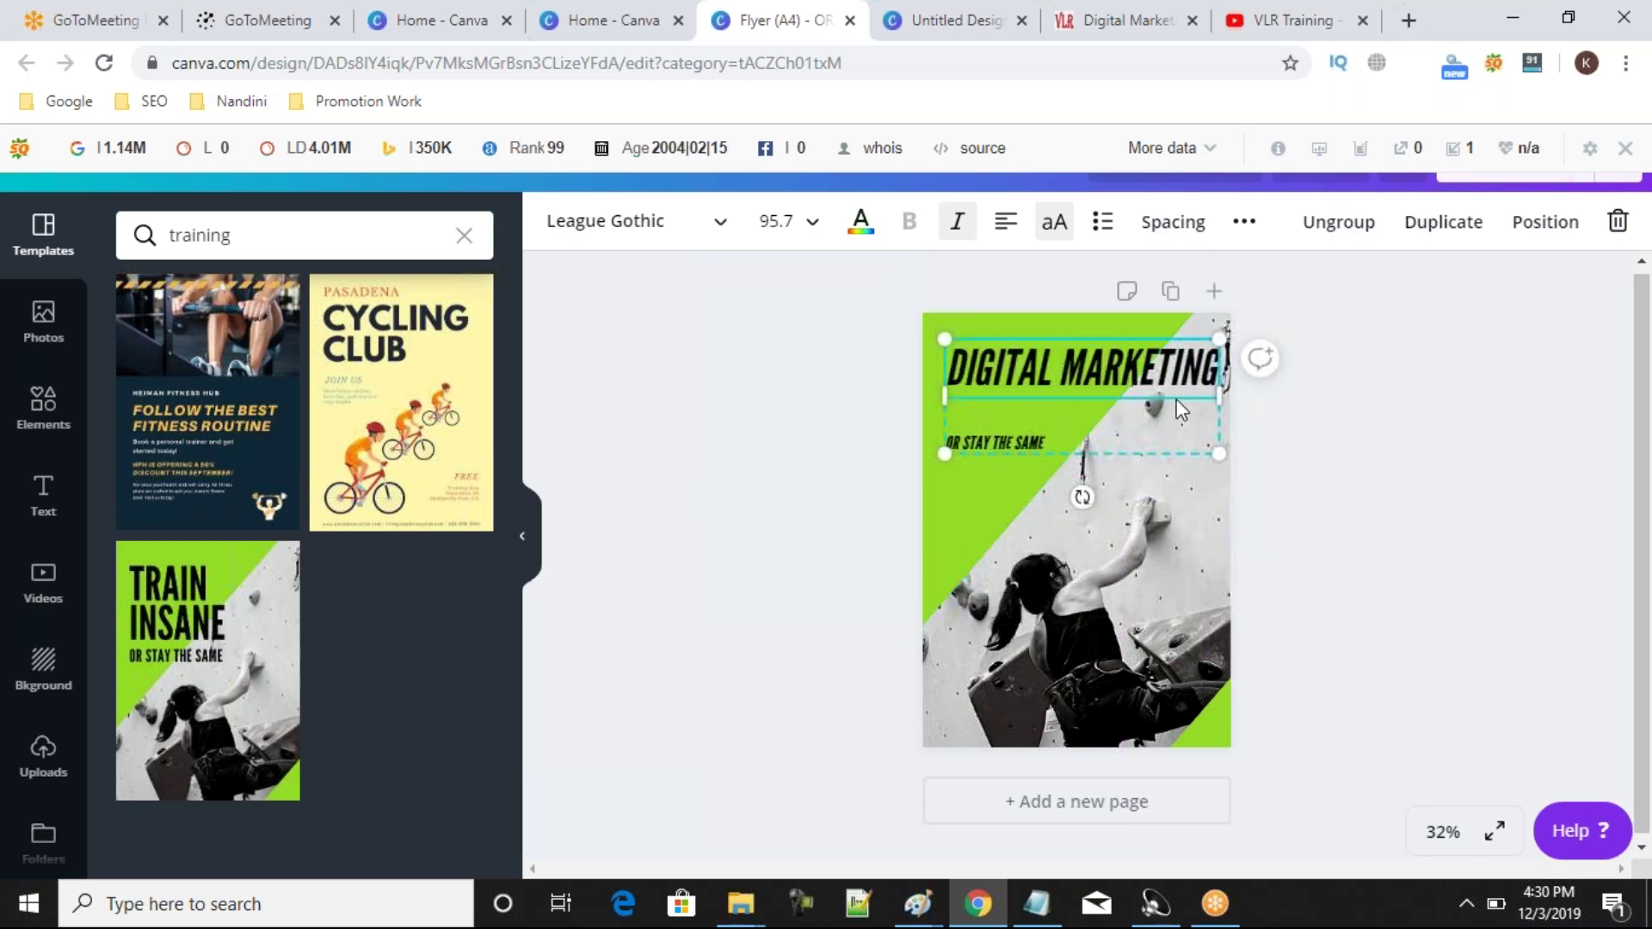
pyautogui.click(1139, 508)
pyautogui.click(1145, 385)
pyautogui.moveTo(1221, 425)
pyautogui.mouseDown()
pyautogui.moveTo(1262, 424)
pyautogui.moveTo(1206, 428)
pyautogui.moveTo(1232, 428)
pyautogui.mouseUp()
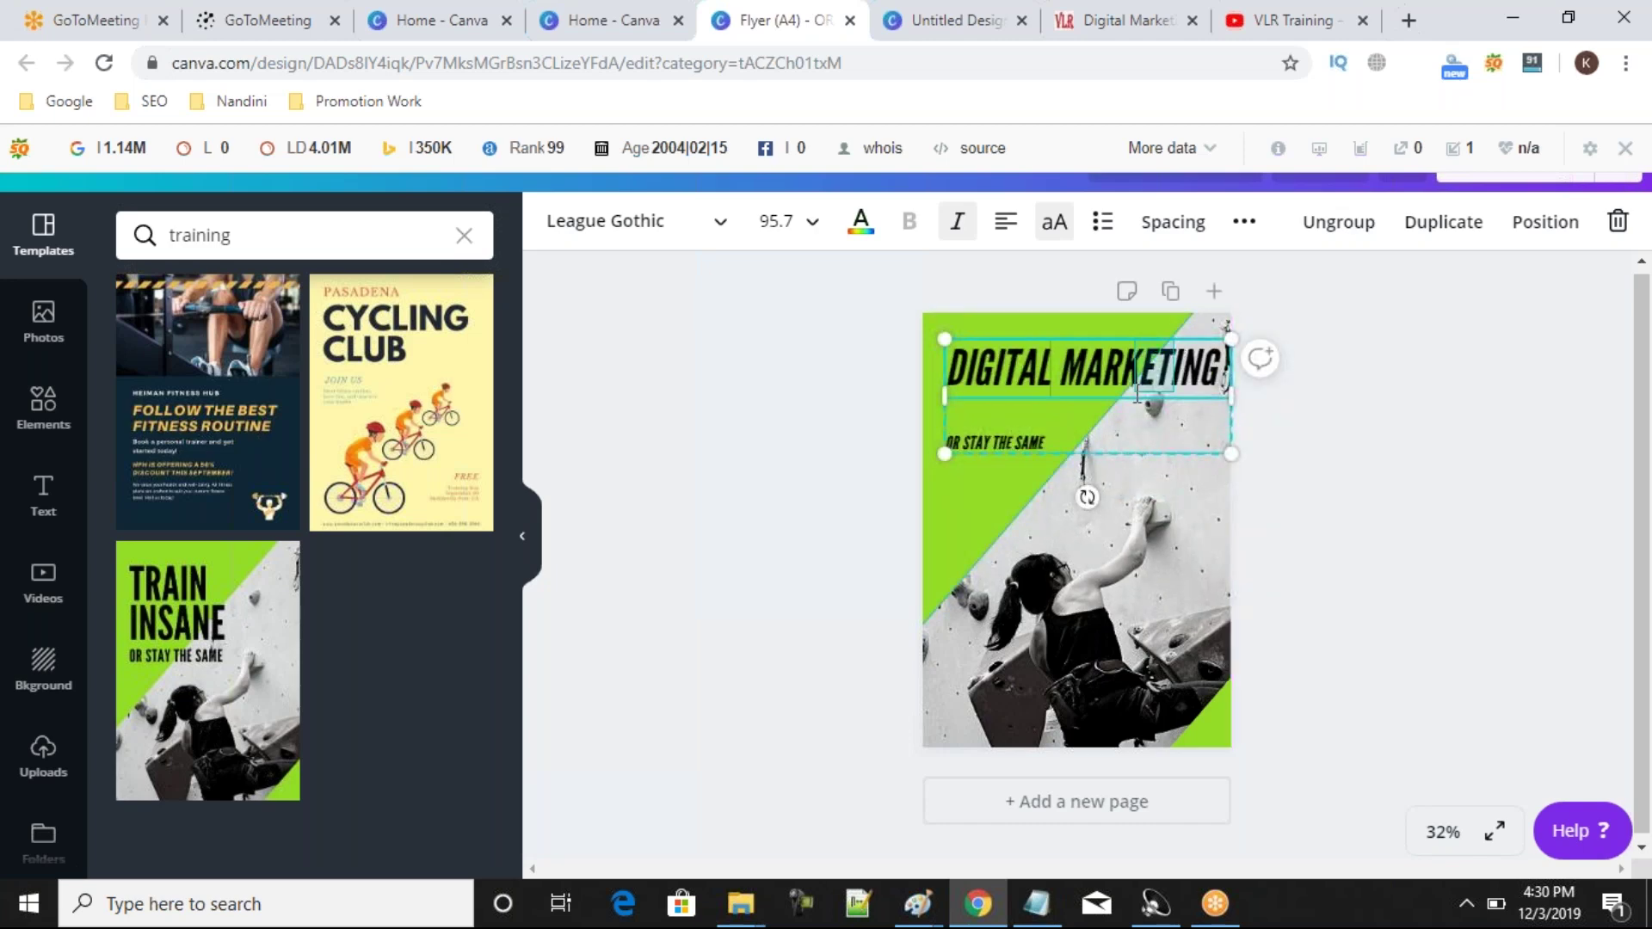
pyautogui.click(1073, 376)
pyautogui.moveTo(1073, 376); pyautogui.dragTo(1136, 454)
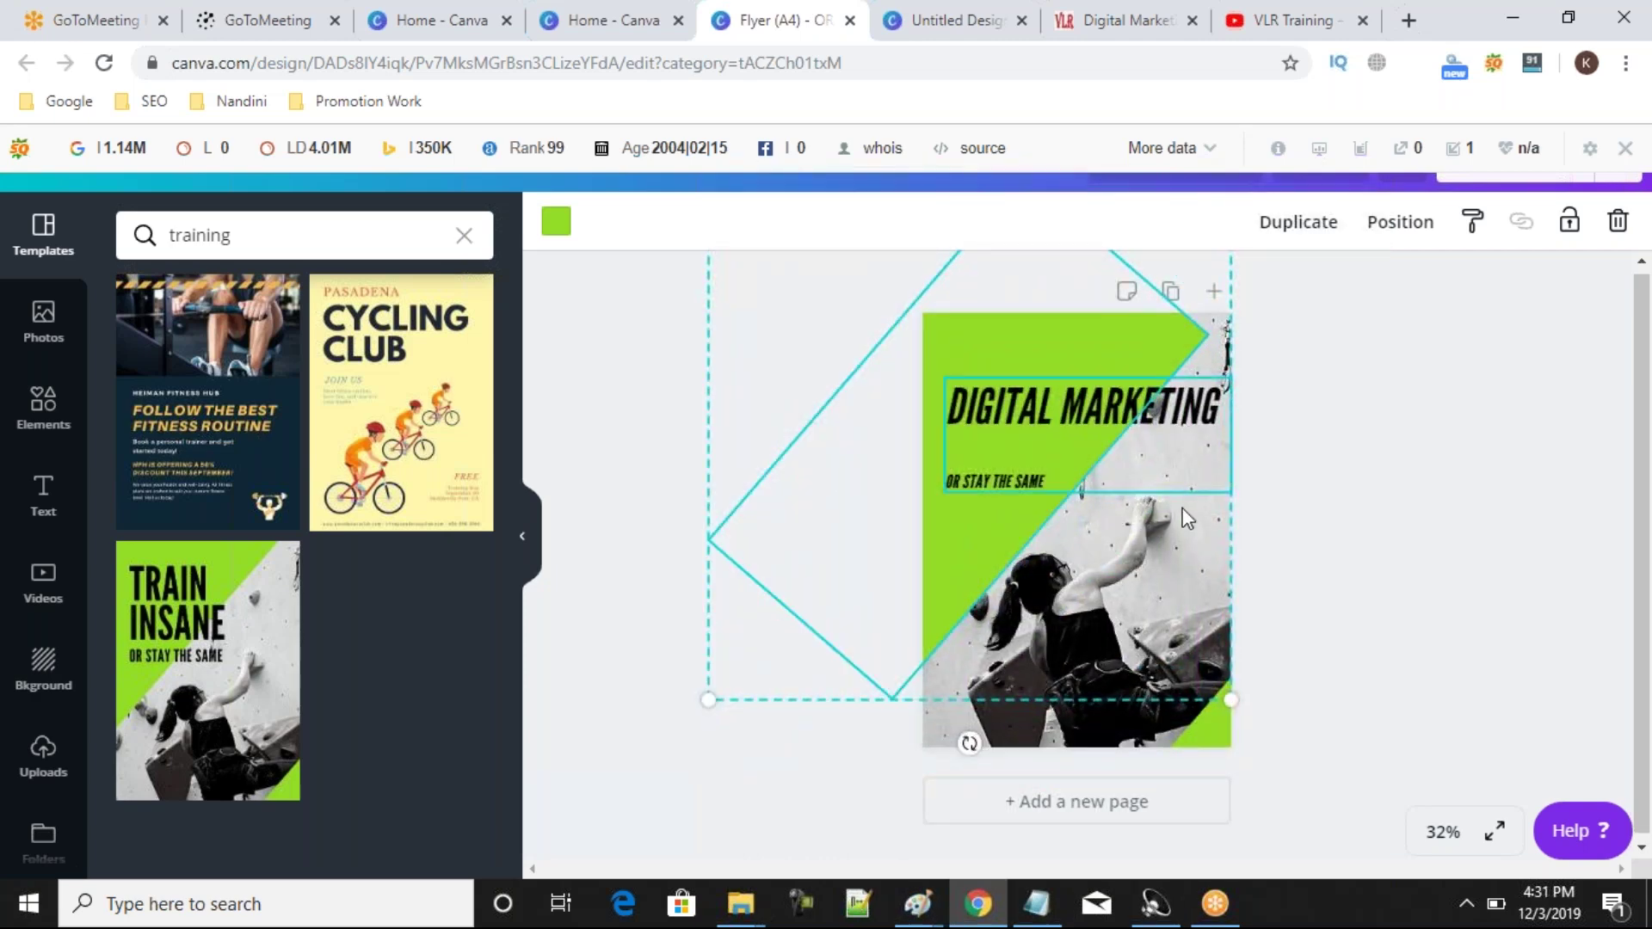
# Drag the DIGITAL MARKETING heading group up and slightly left so it sits within the page.
pyautogui.moveTo(1192, 418)
pyautogui.mouseDown()
pyautogui.moveTo(1179, 447)
pyautogui.moveTo(1198, 373)
pyautogui.moveTo(1198, 389)
pyautogui.mouseUp()
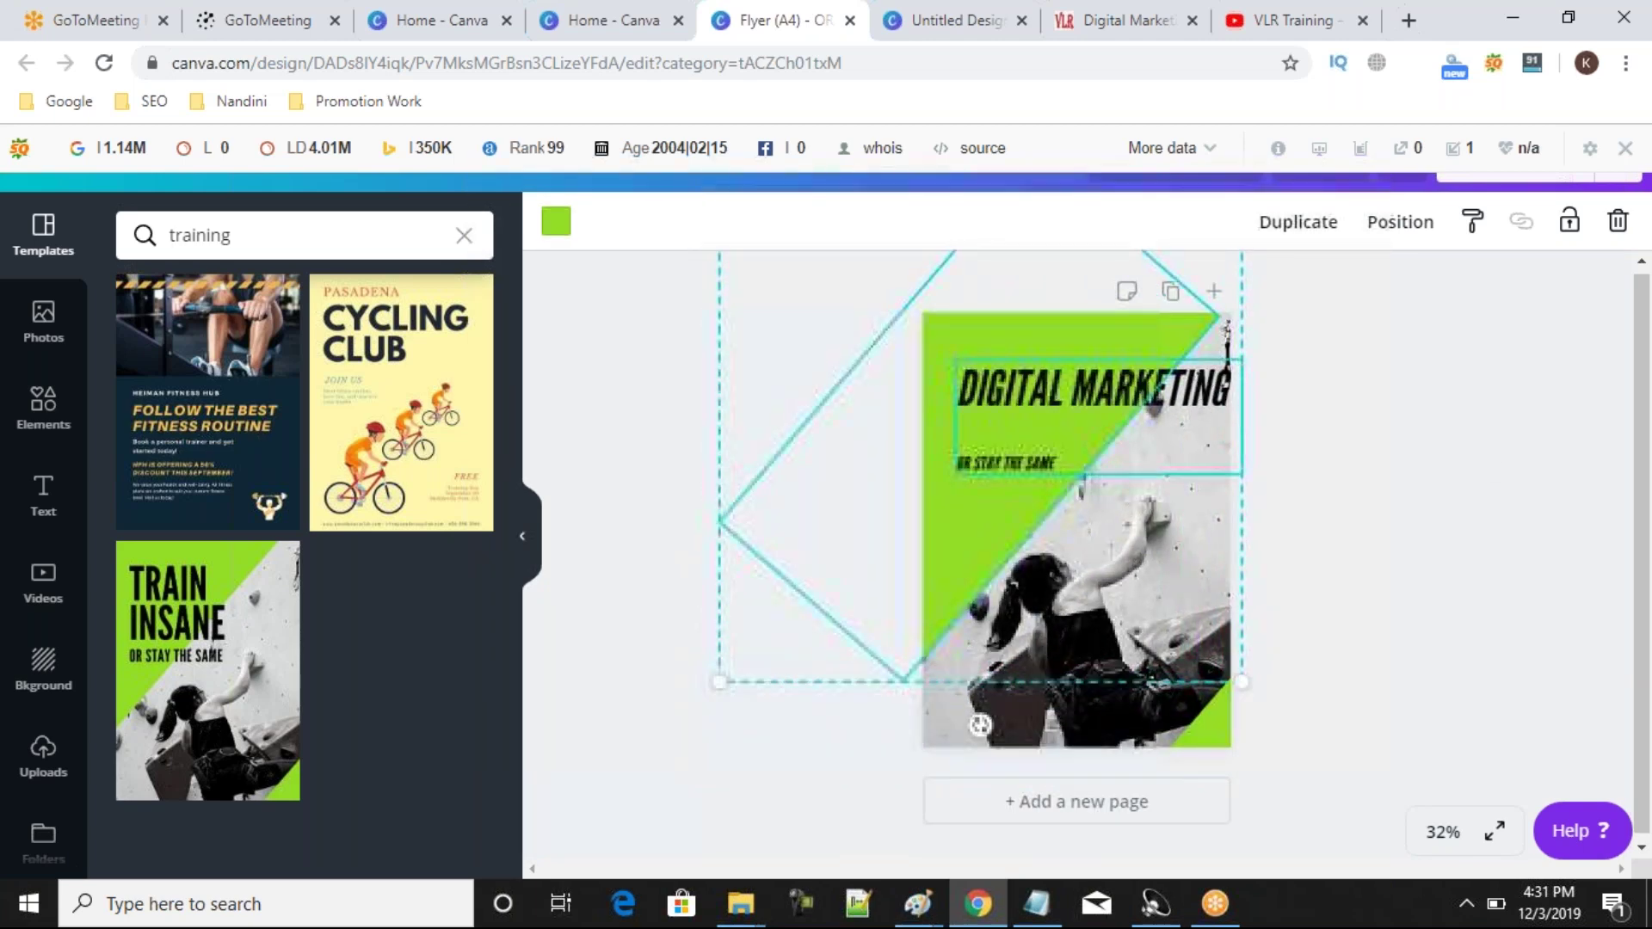
pyautogui.click(1474, 520)
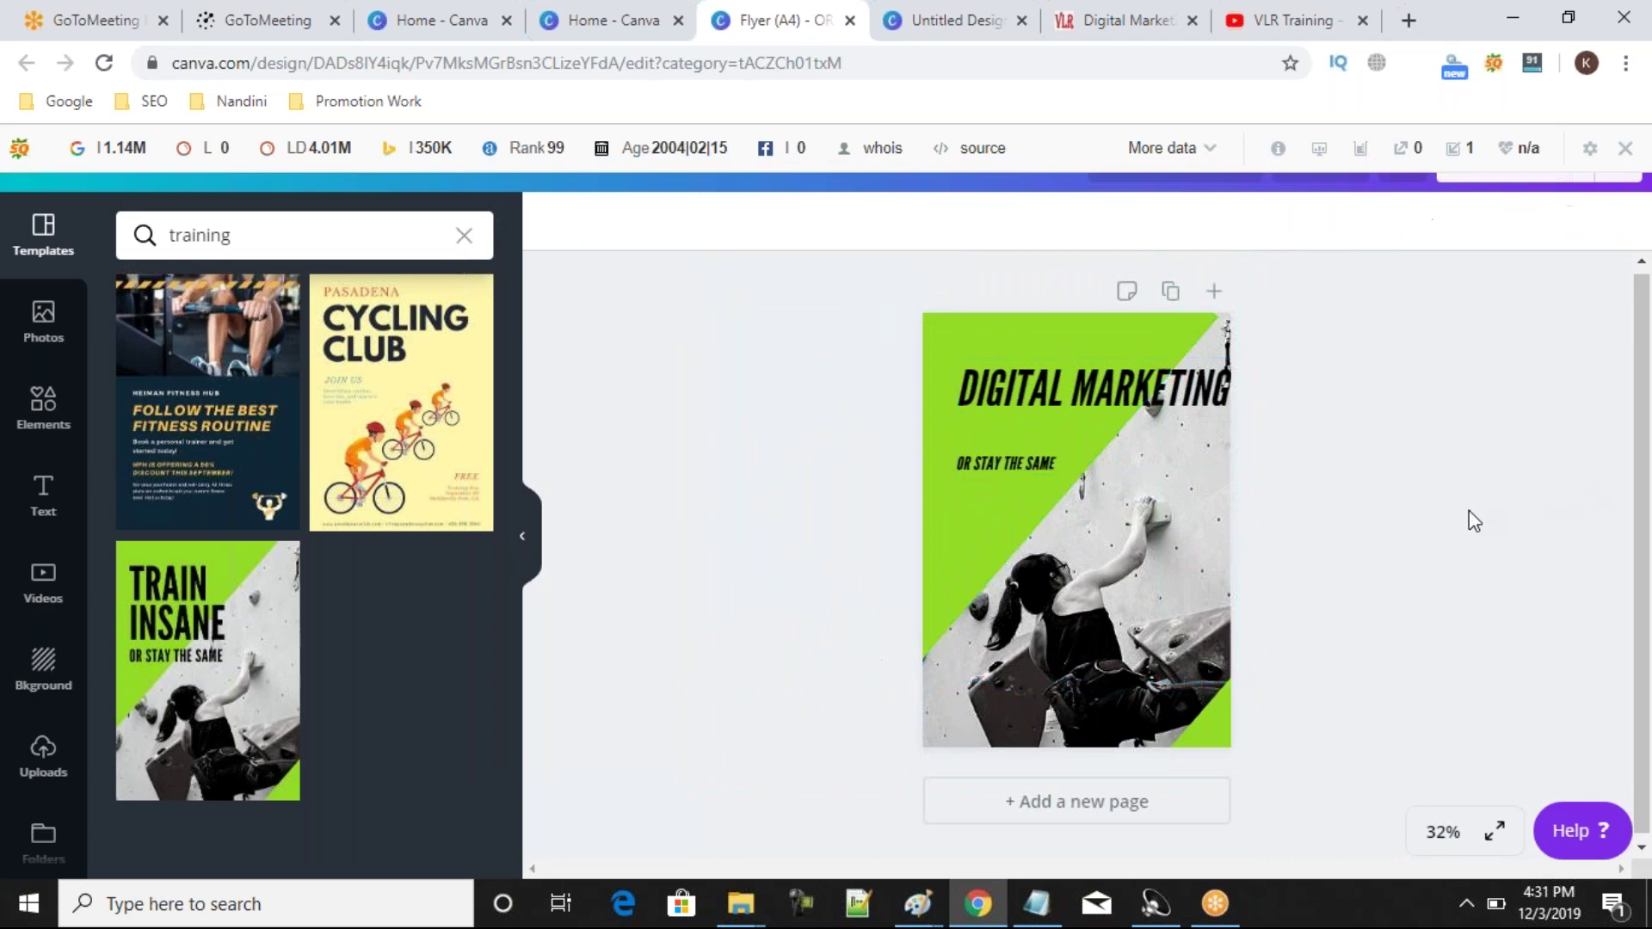
pyautogui.click(1199, 413)
pyautogui.moveTo(1193, 408)
pyautogui.mouseDown()
pyautogui.moveTo(1203, 517)
pyautogui.moveTo(1145, 419)
pyautogui.moveTo(1172, 397)
pyautogui.moveTo(1172, 327)
pyautogui.moveTo(1170, 412)
pyautogui.moveTo(1170, 384)
pyautogui.mouseUp()
pyautogui.click(1149, 544)
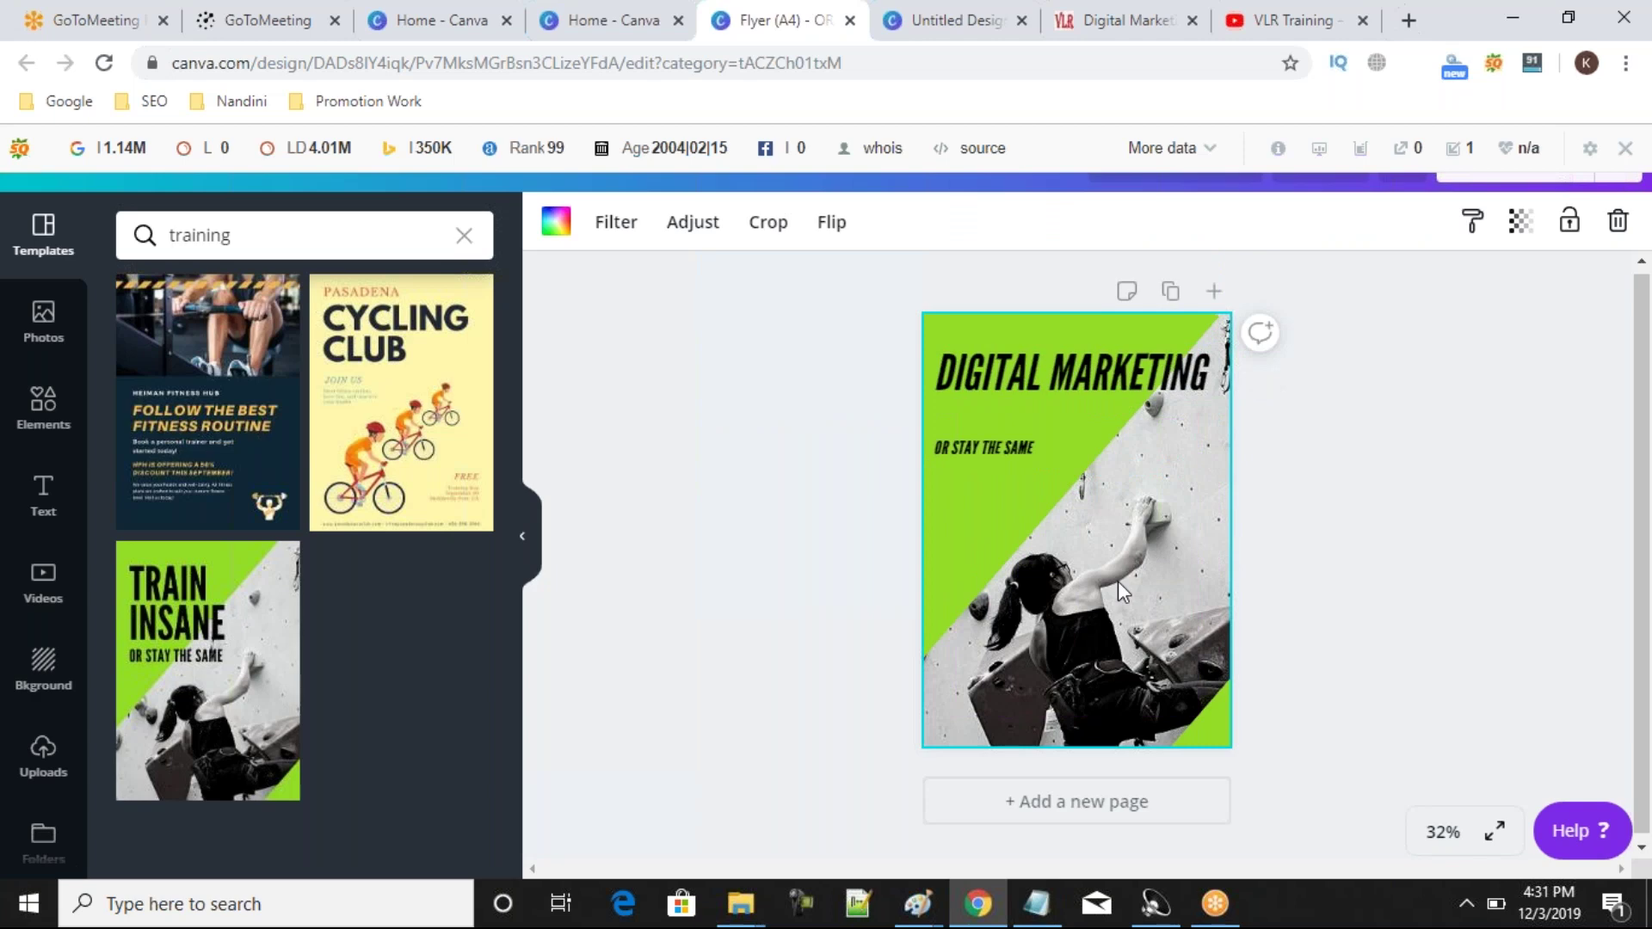
# Delete the OR STAY THE SAME subheading and enter TRAINING & SERVICES beneath DIGITAL MARKETING.
pyautogui.doubleClick(957, 449)
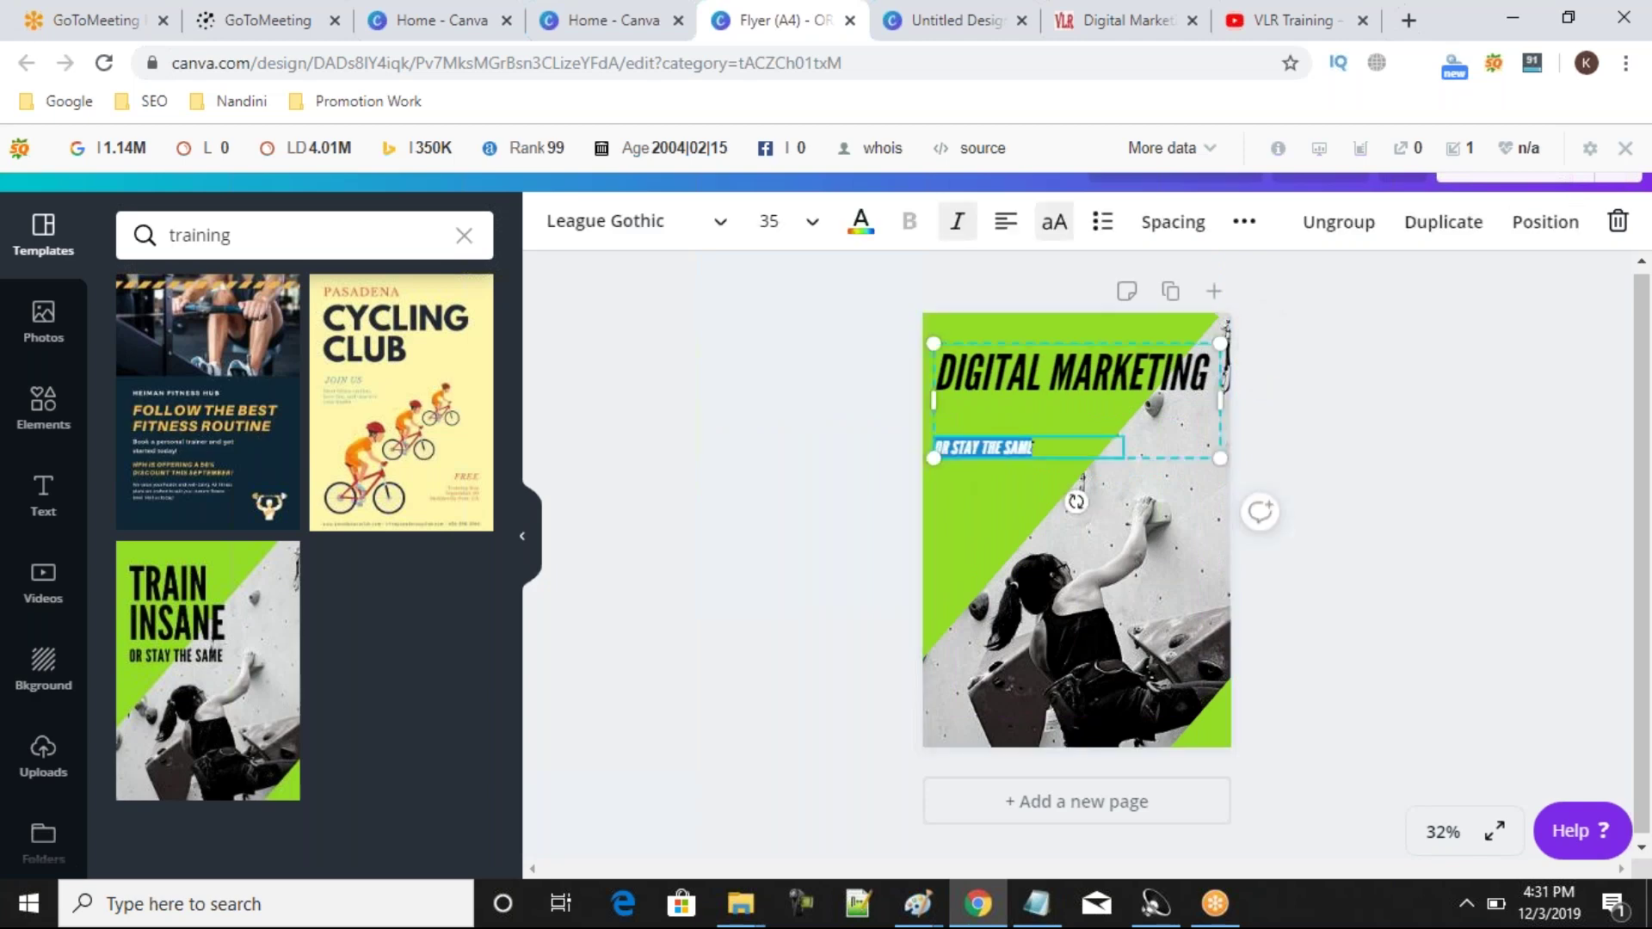
pyautogui.press('BackSpace')
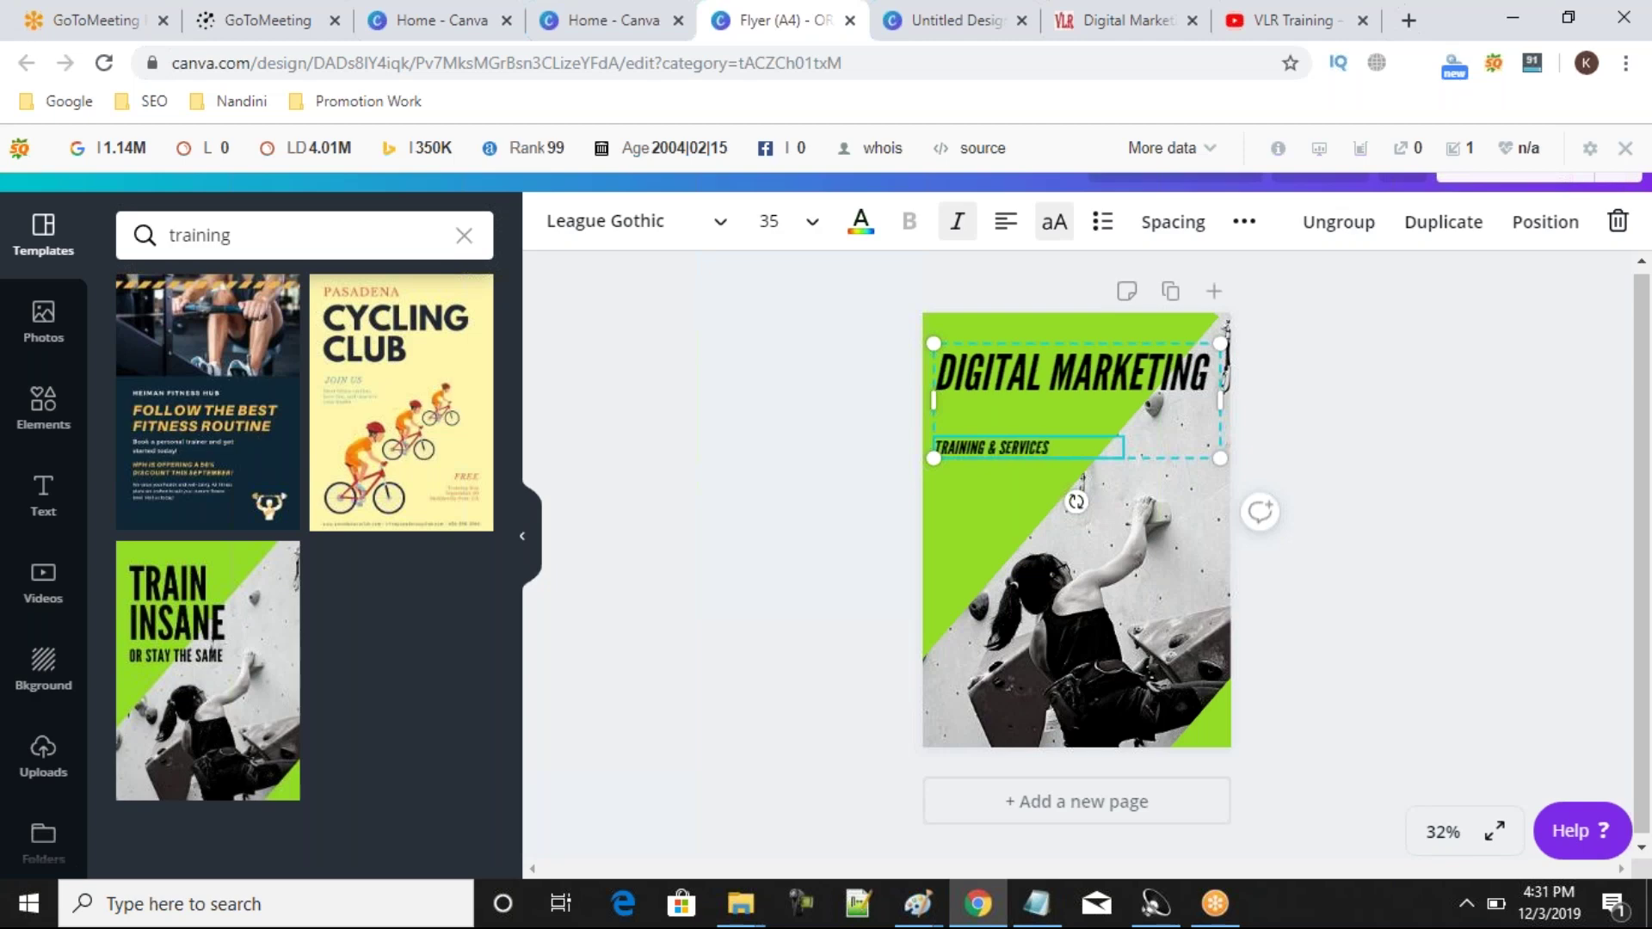
pyautogui.click(858, 517)
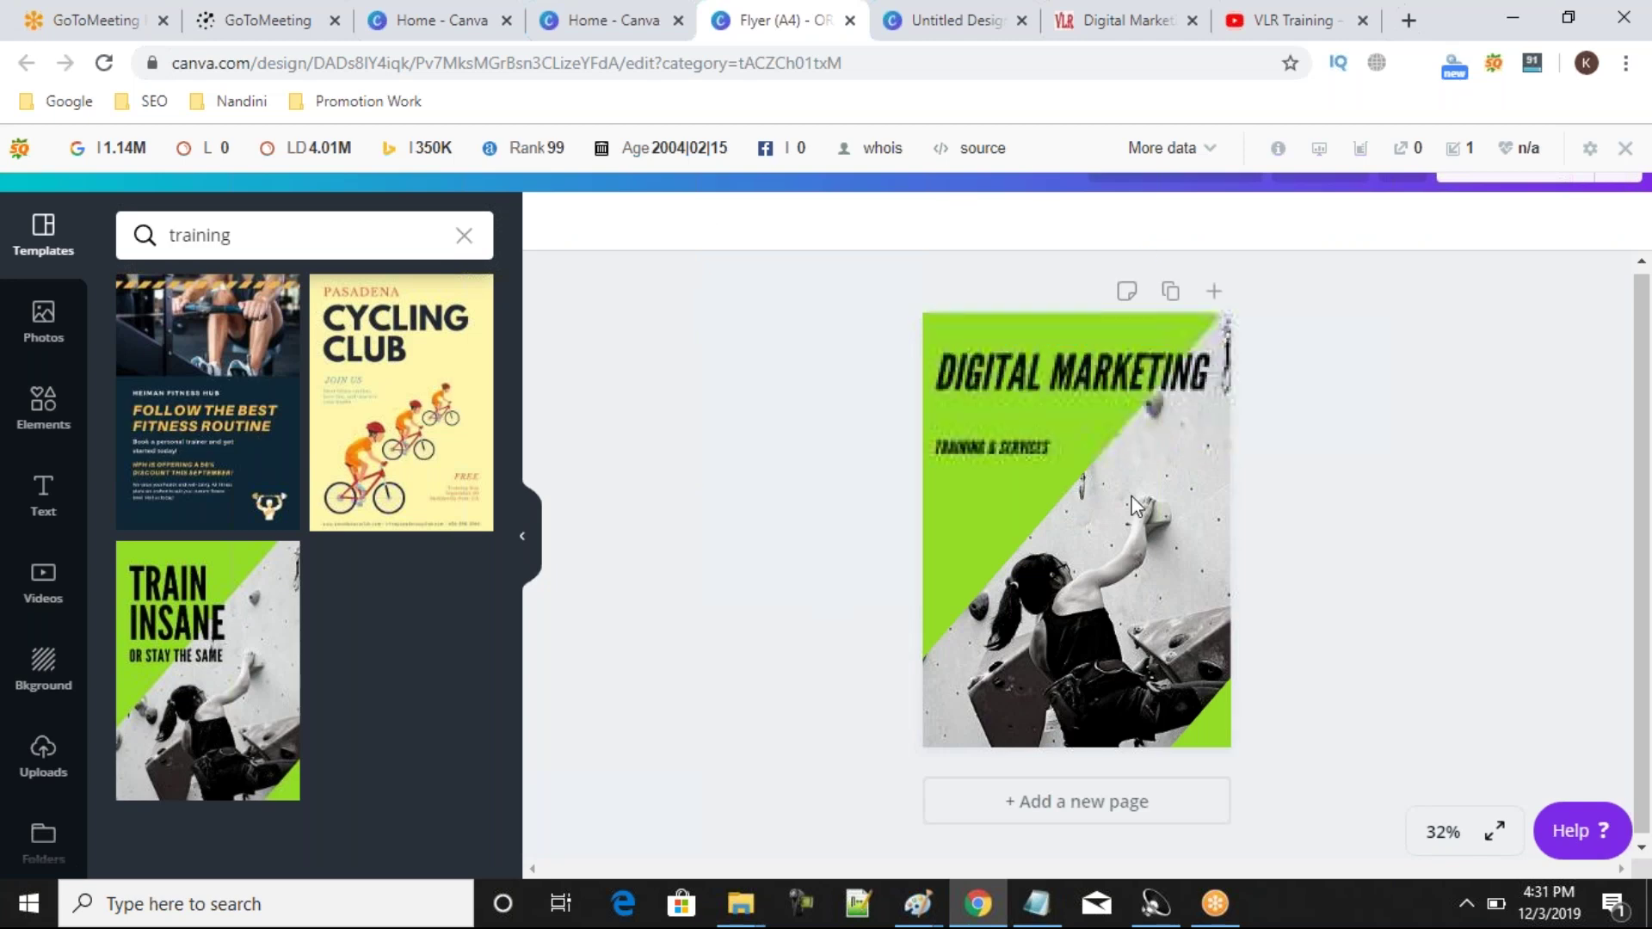
pyautogui.click(1040, 452)
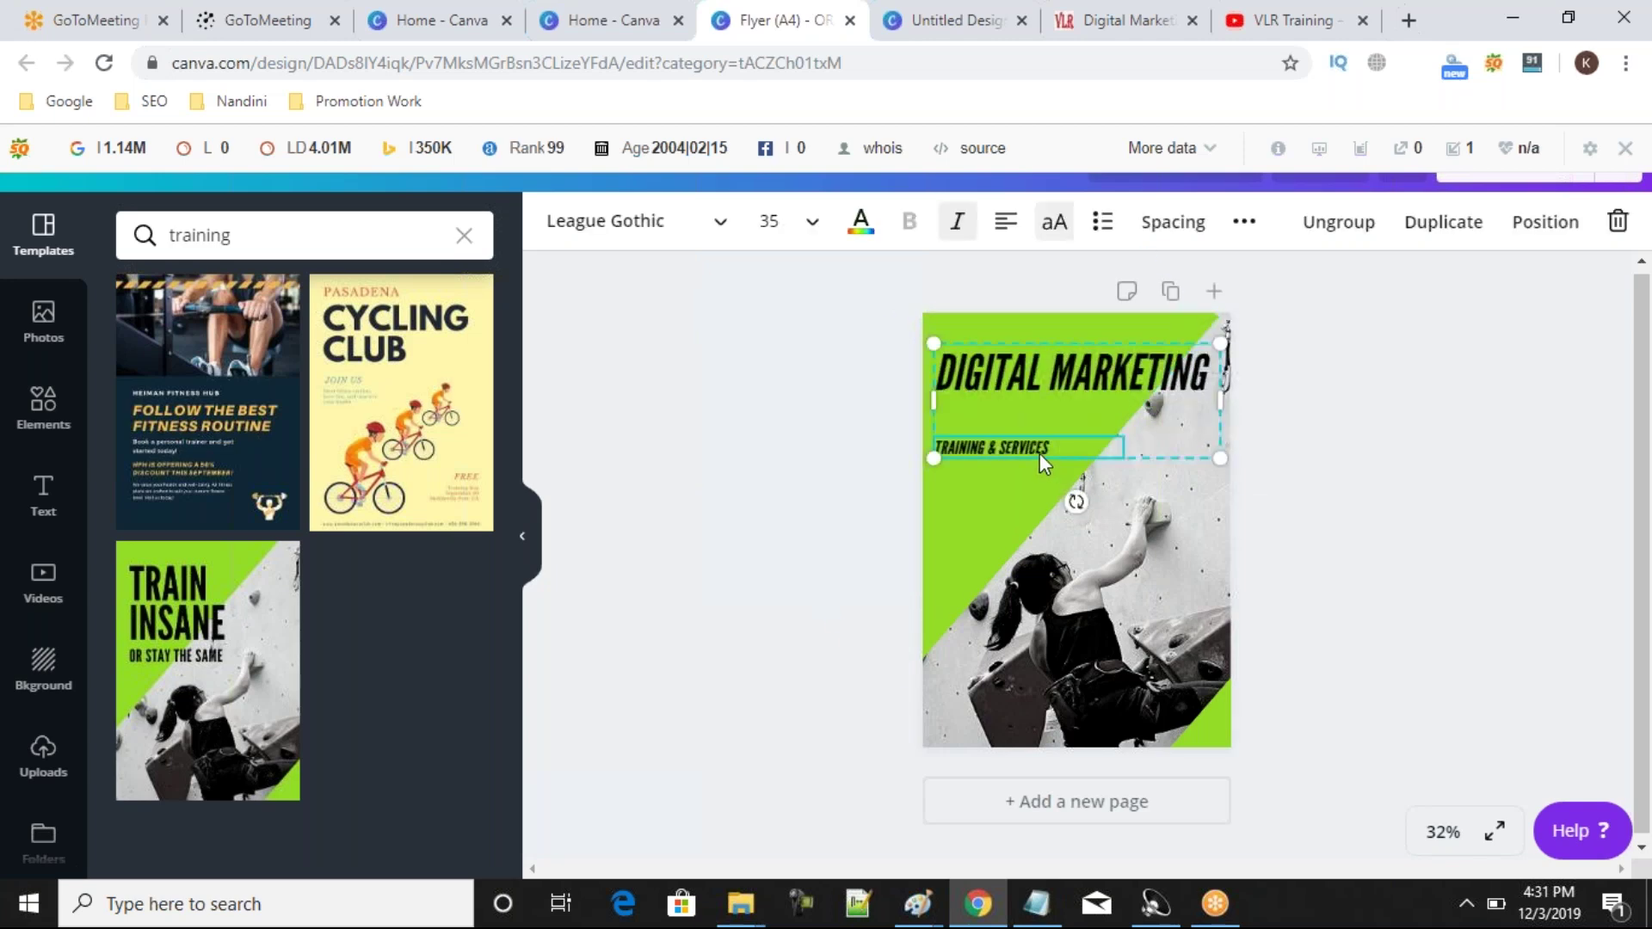
pyautogui.click(811, 500)
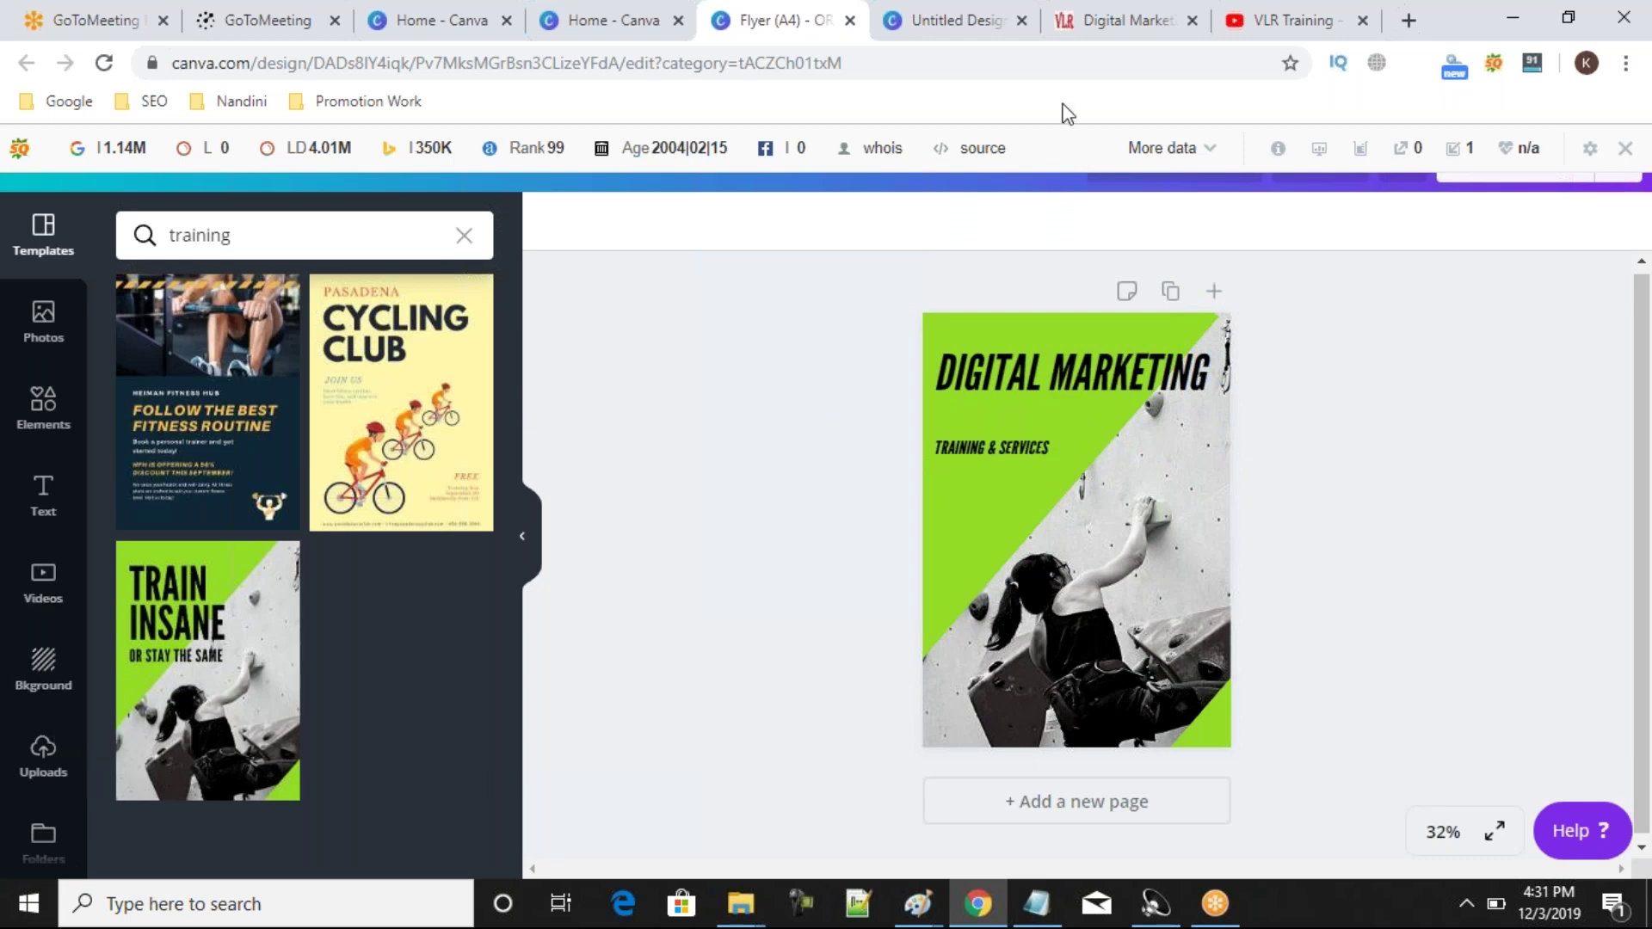
# Search Google for 'vlr training' in a new tab and switch to the Images results.
pyautogui.click(1102, 21)
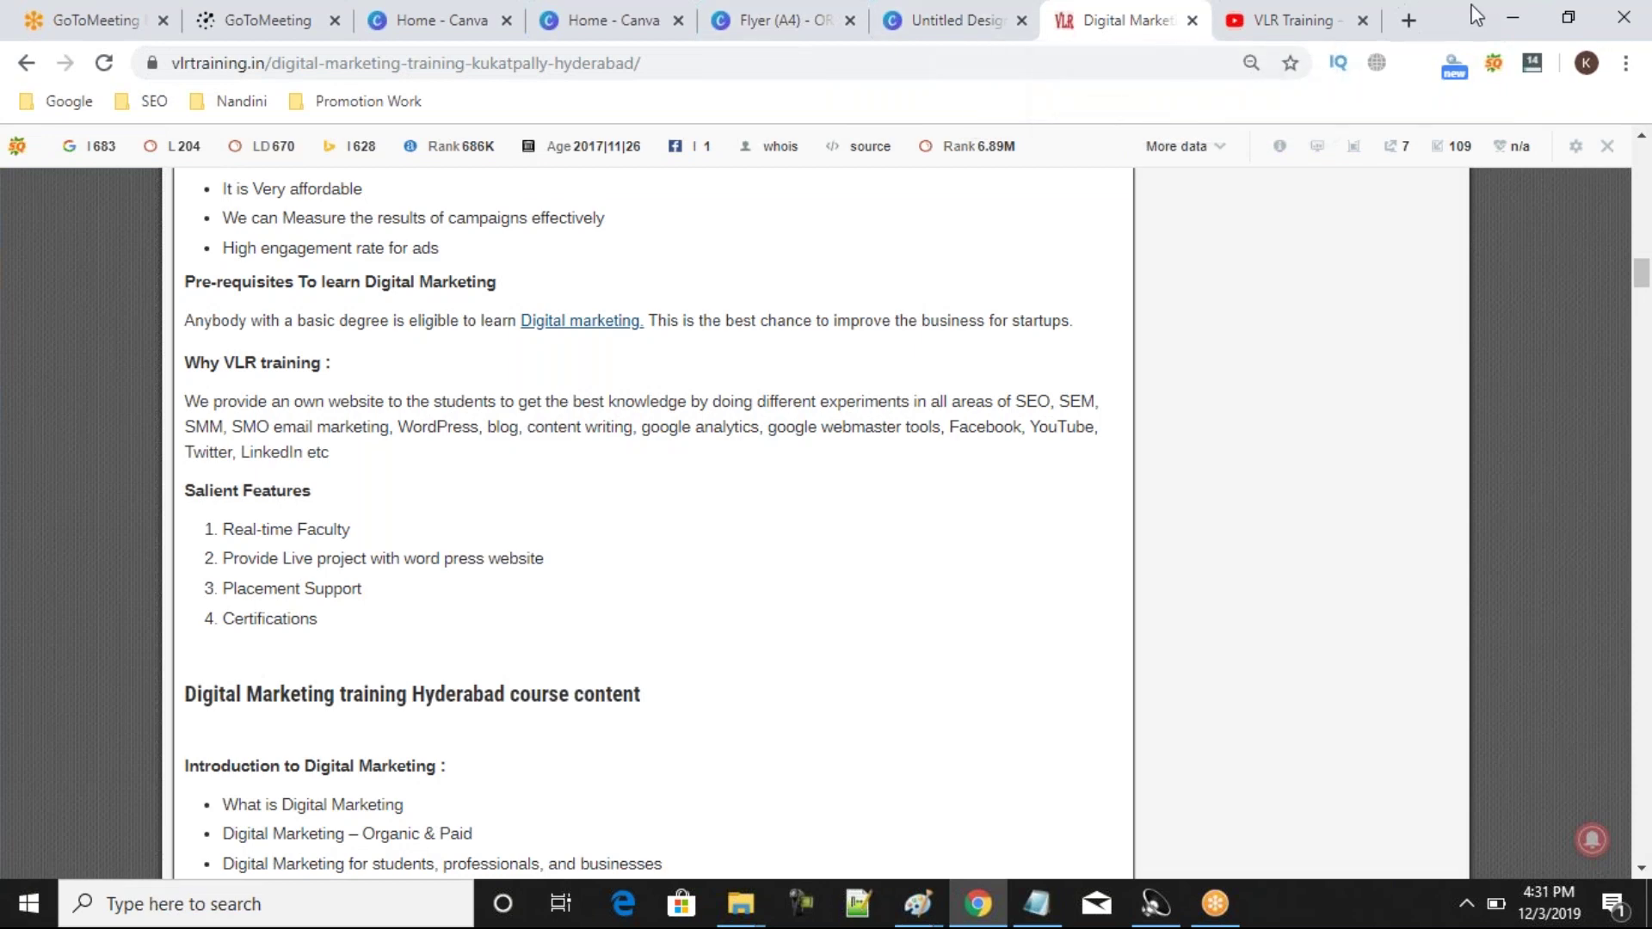
pyautogui.click(1409, 20)
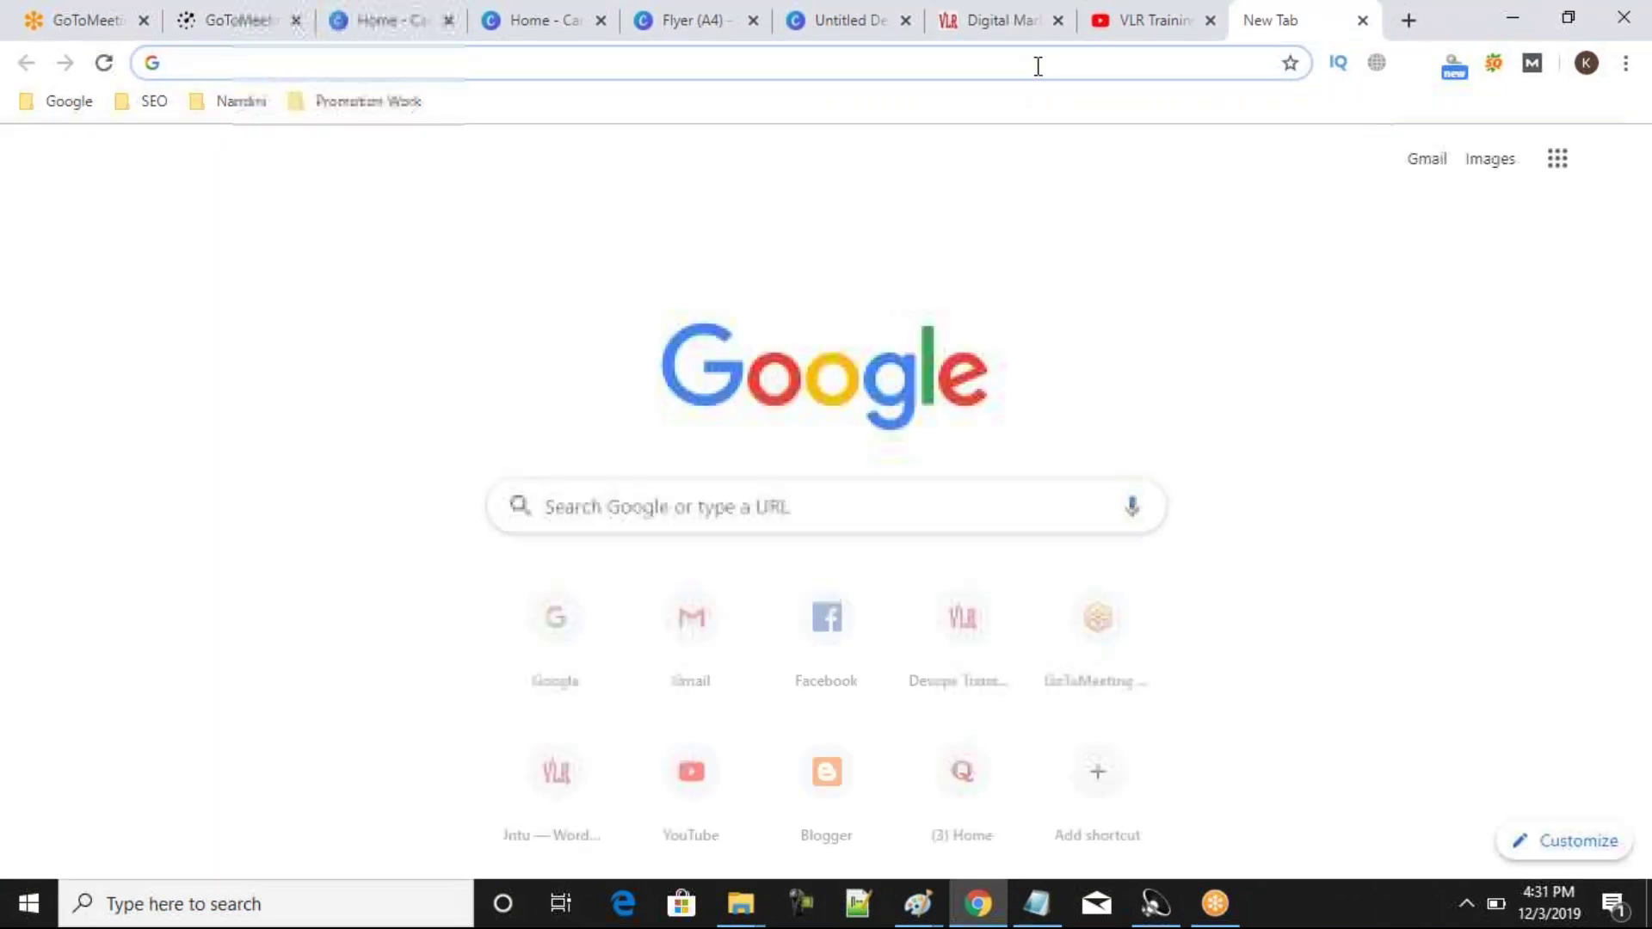
pyautogui.write('vlr training')
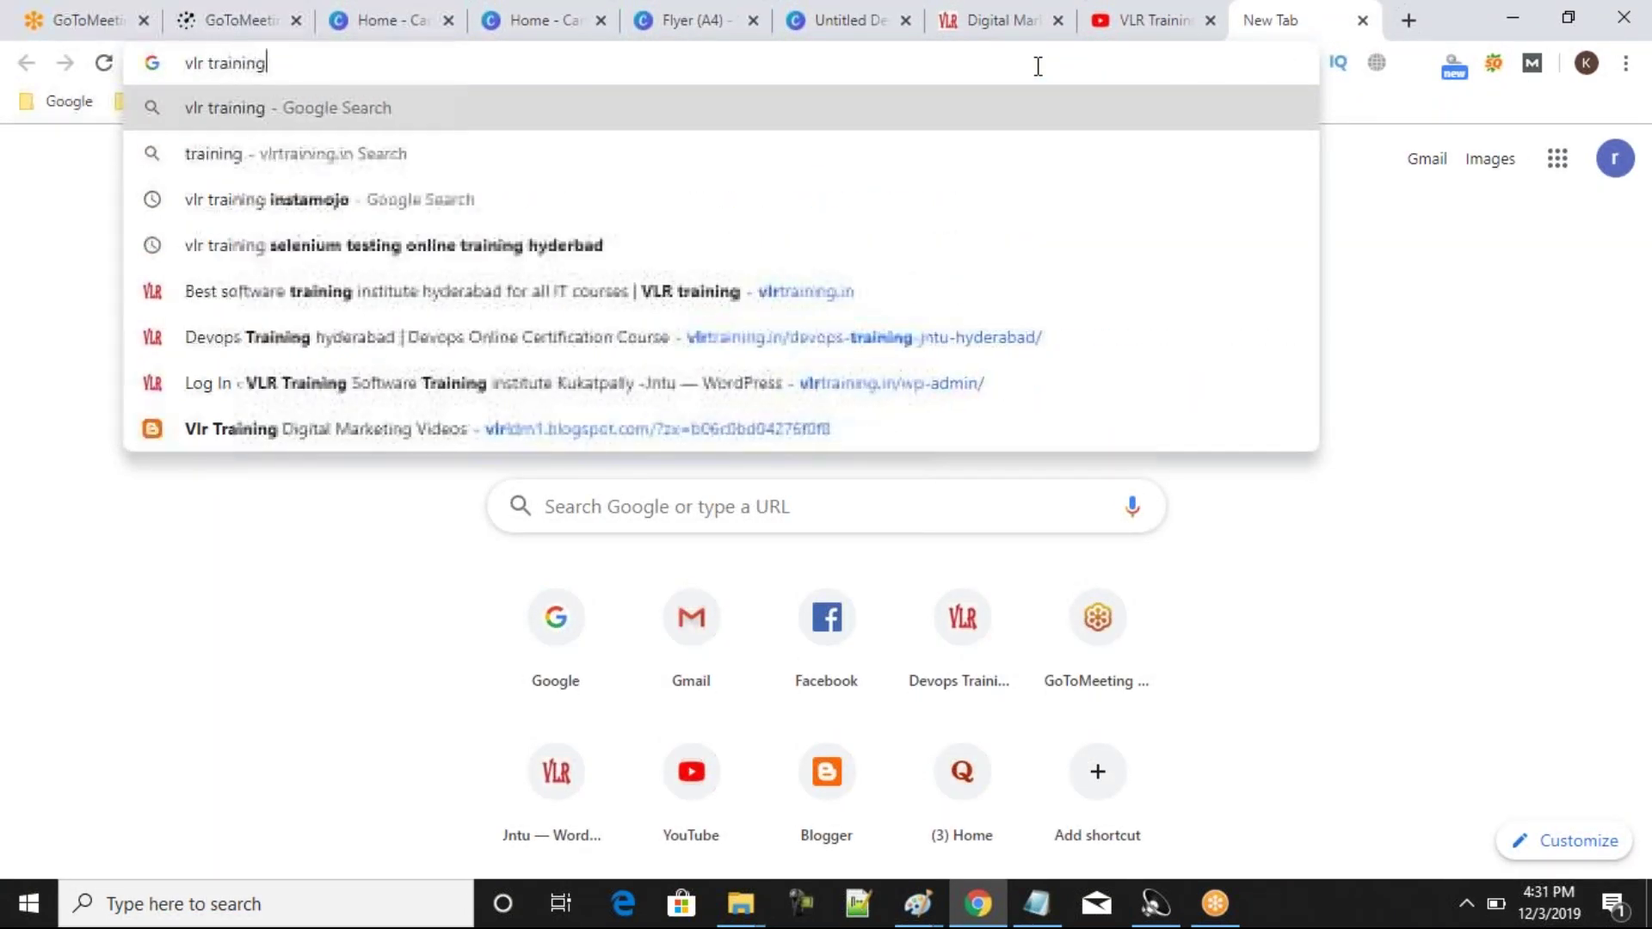
pyautogui.press('Return')
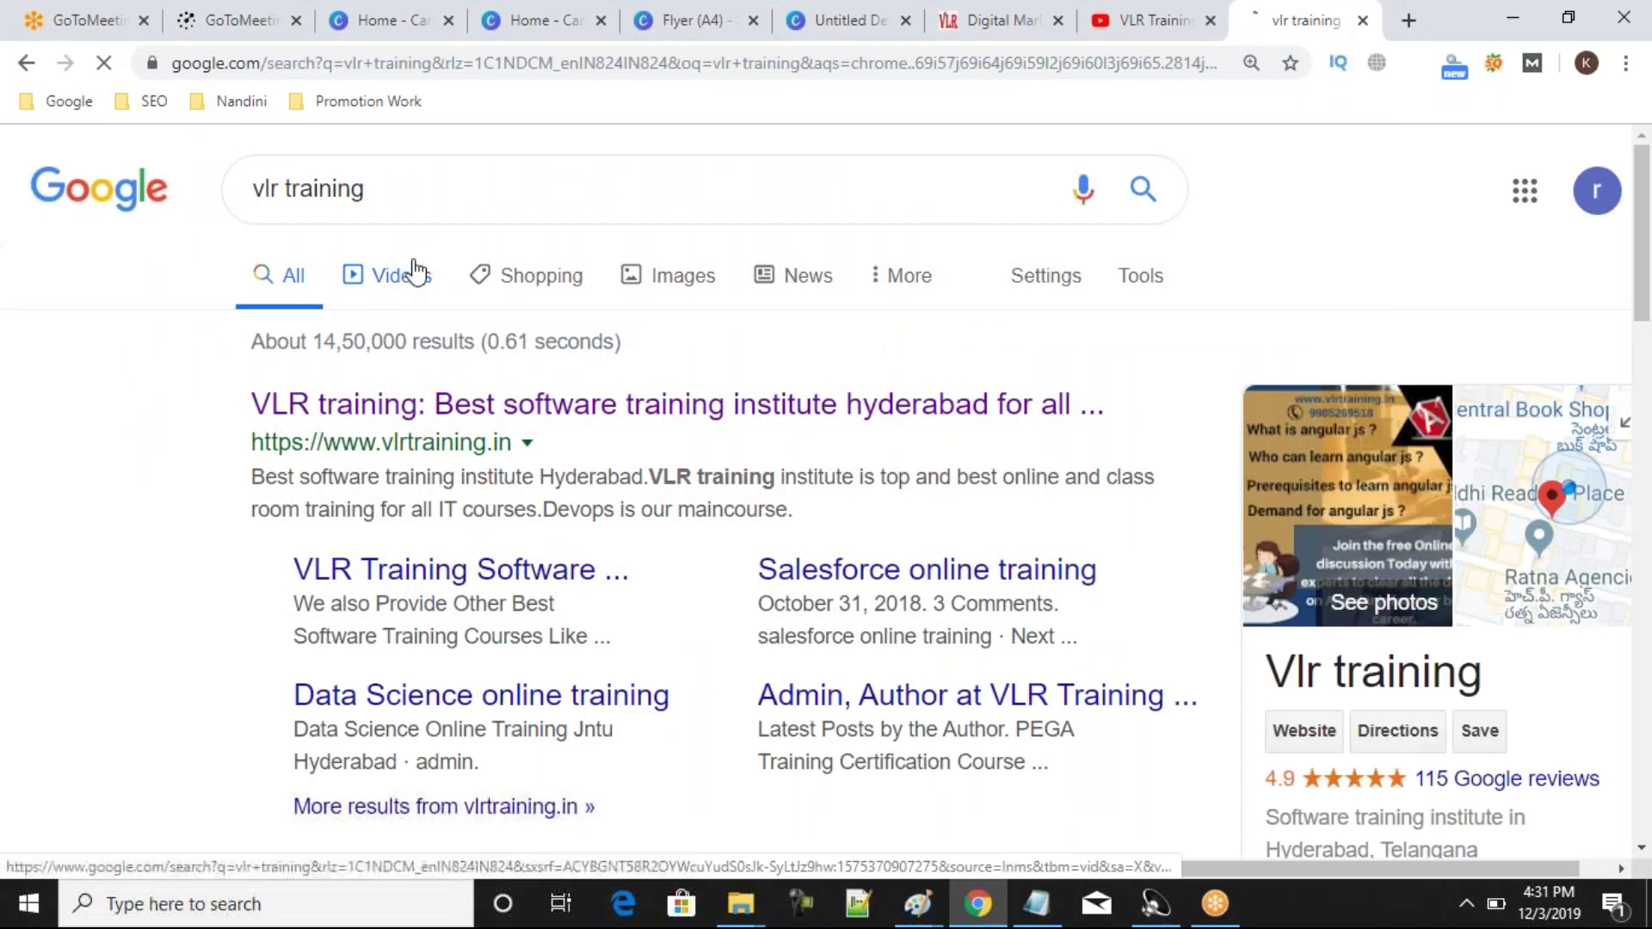
pyautogui.click(659, 284)
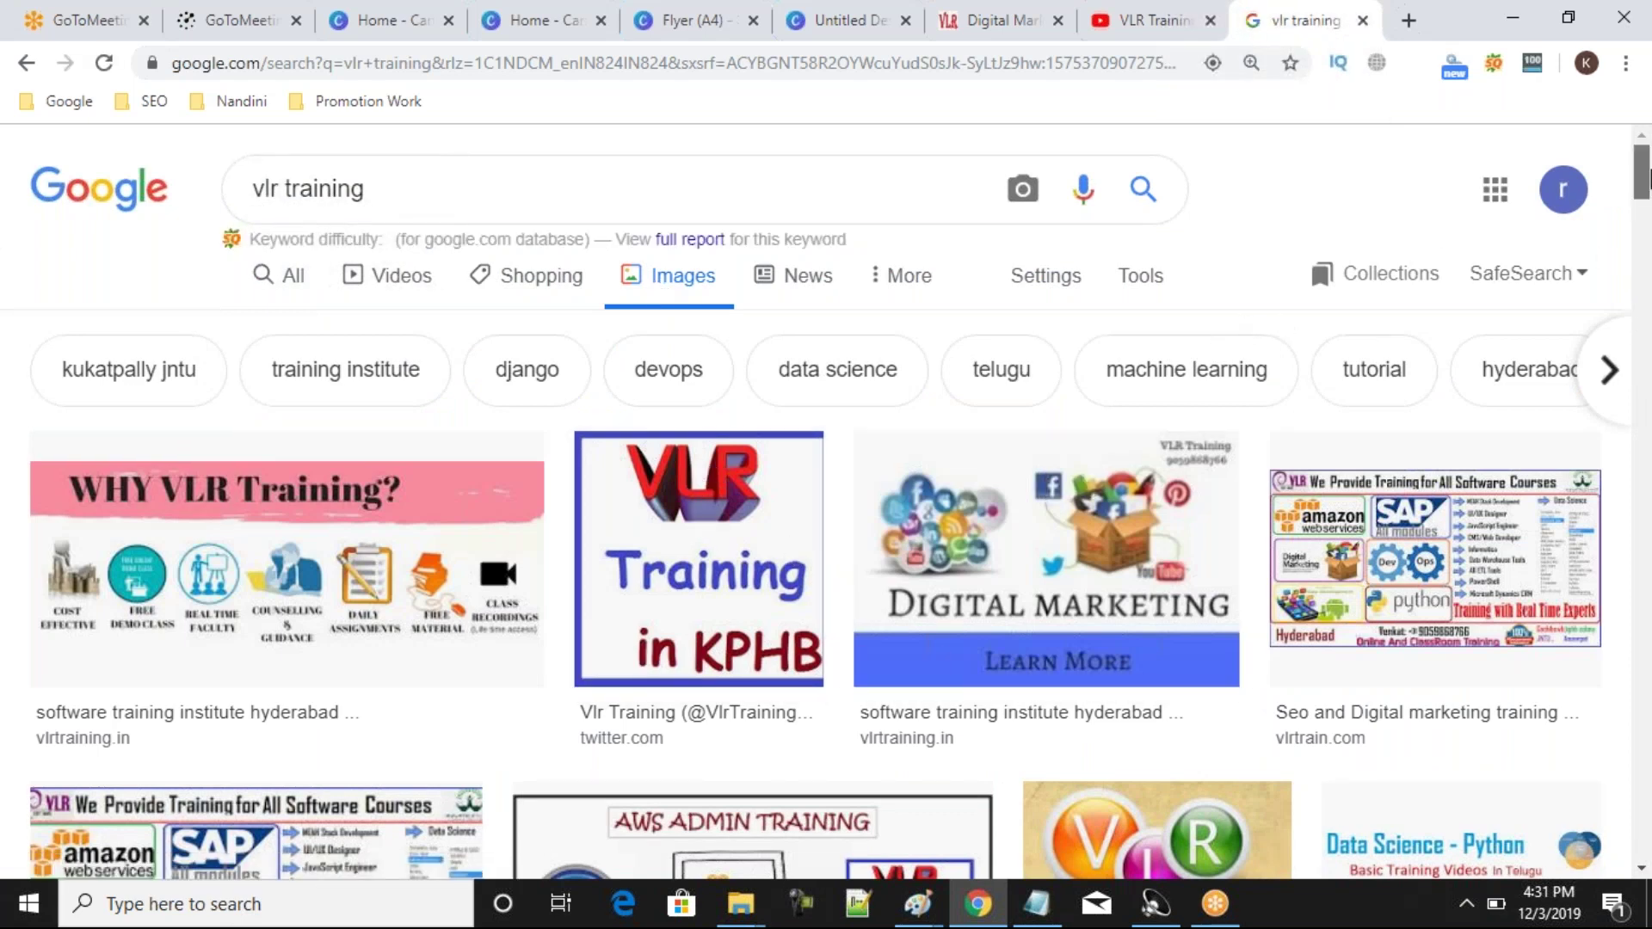
pyautogui.scroll(-3, 1646, 204)
pyautogui.moveTo(1647, 204); pyautogui.dragTo(1575, 184)
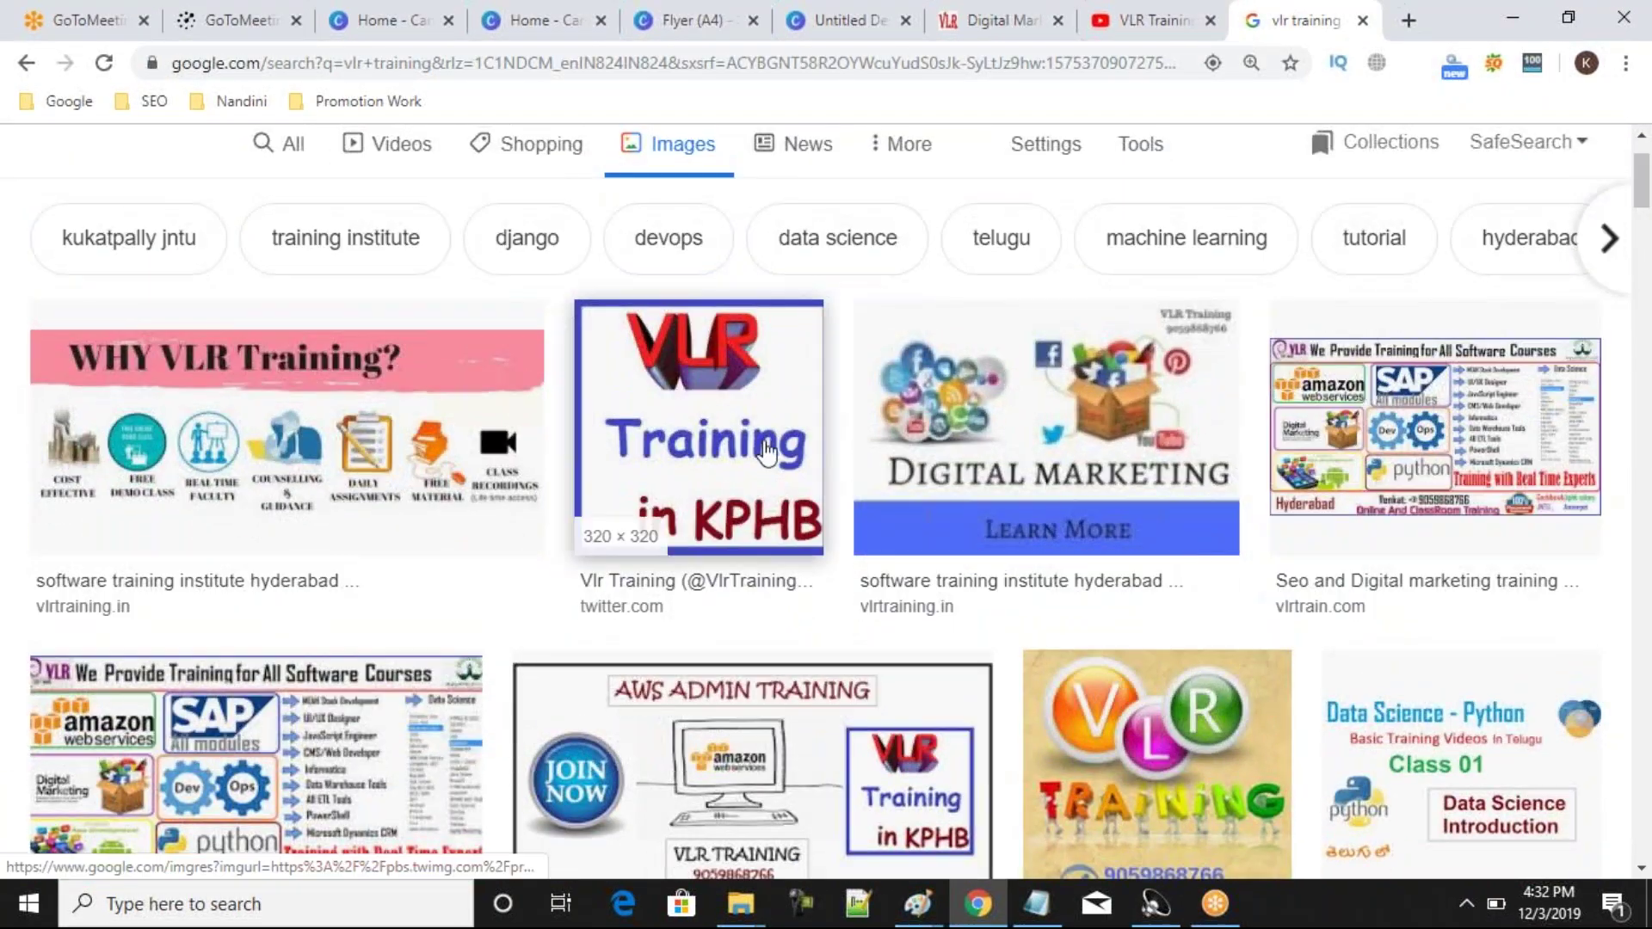
# Save the 320 × 320 VLR Training in KPHB logo as A0u8e3mg_400x400.jpg.
pyautogui.click(593, 516)
pyautogui.rightClick(1168, 416)
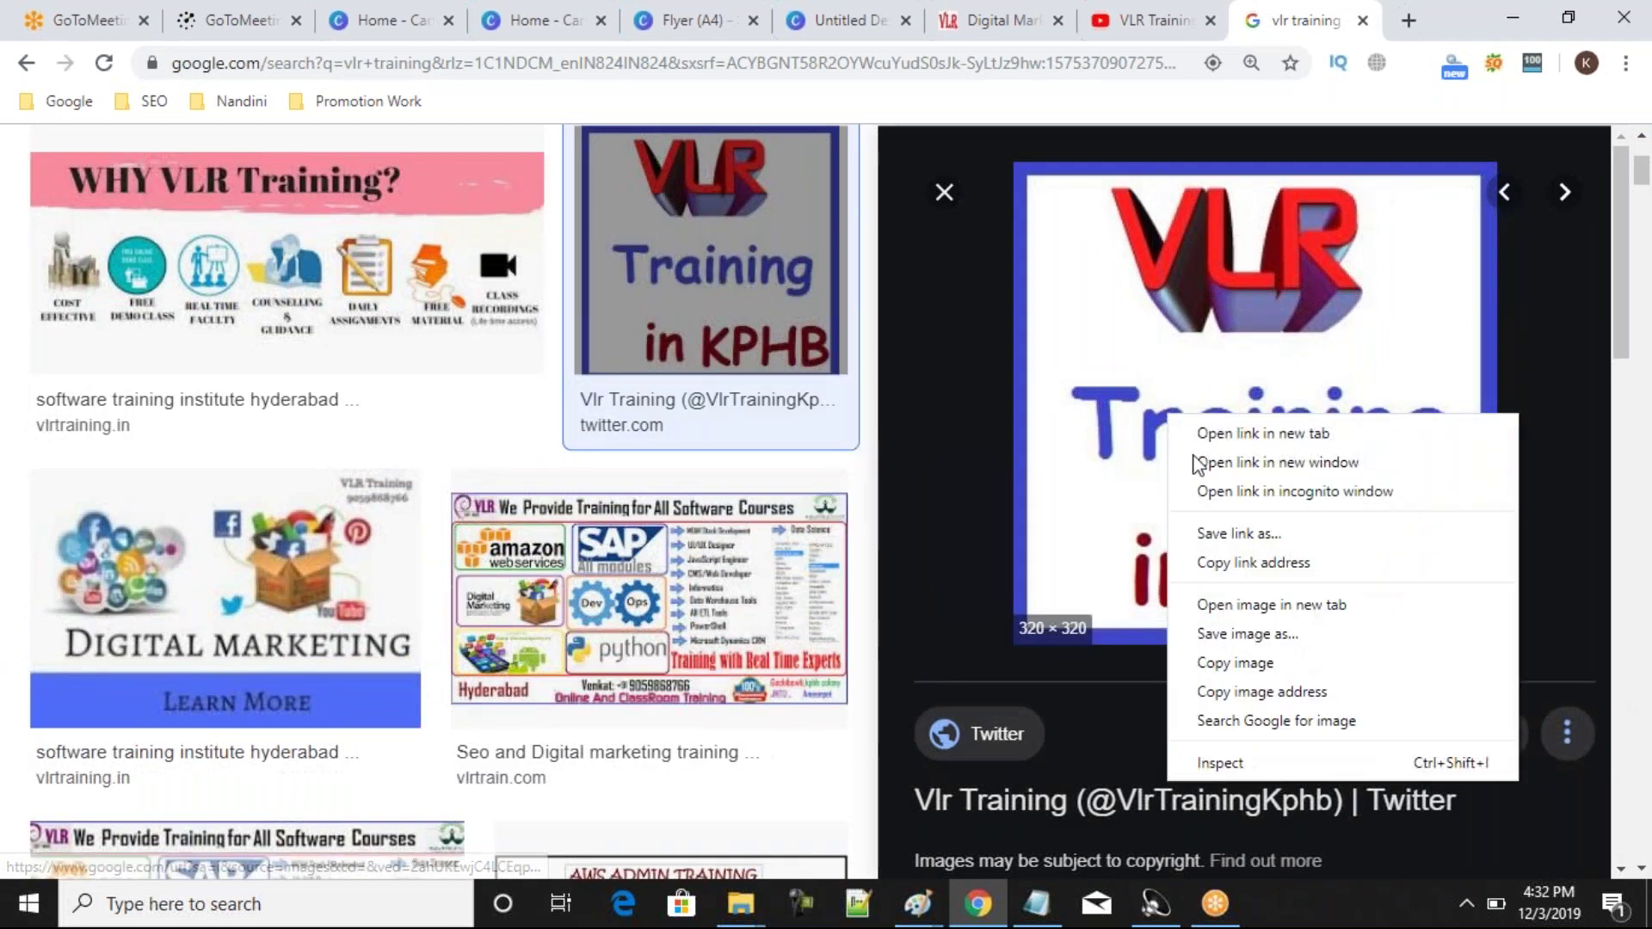
pyautogui.click(1216, 634)
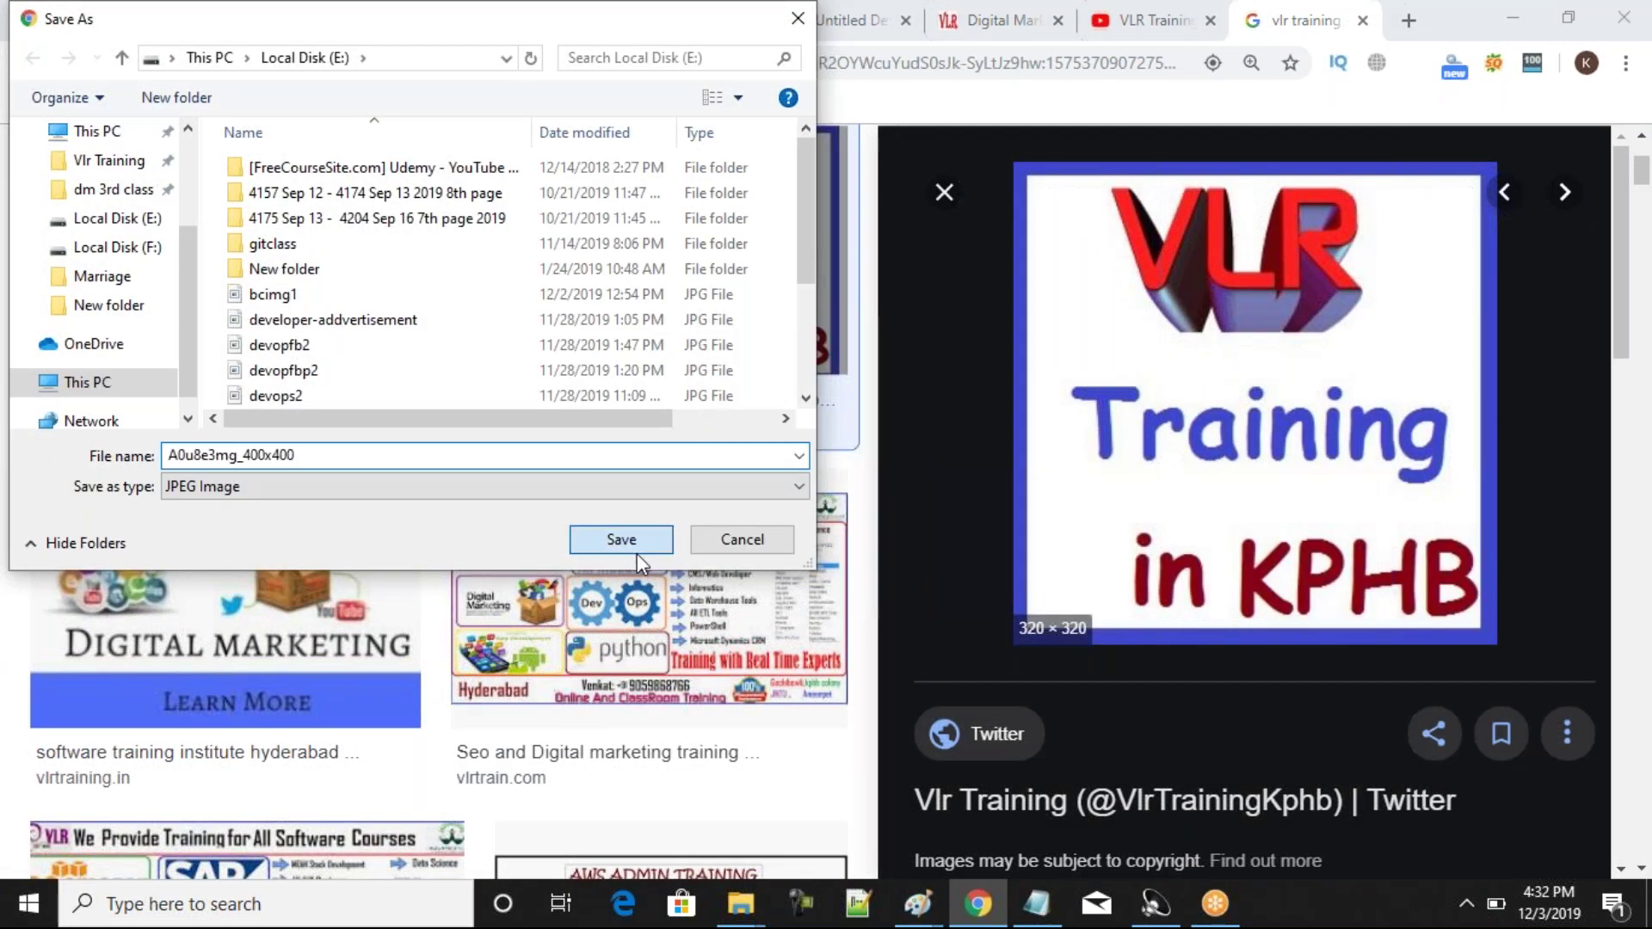
pyautogui.click(621, 540)
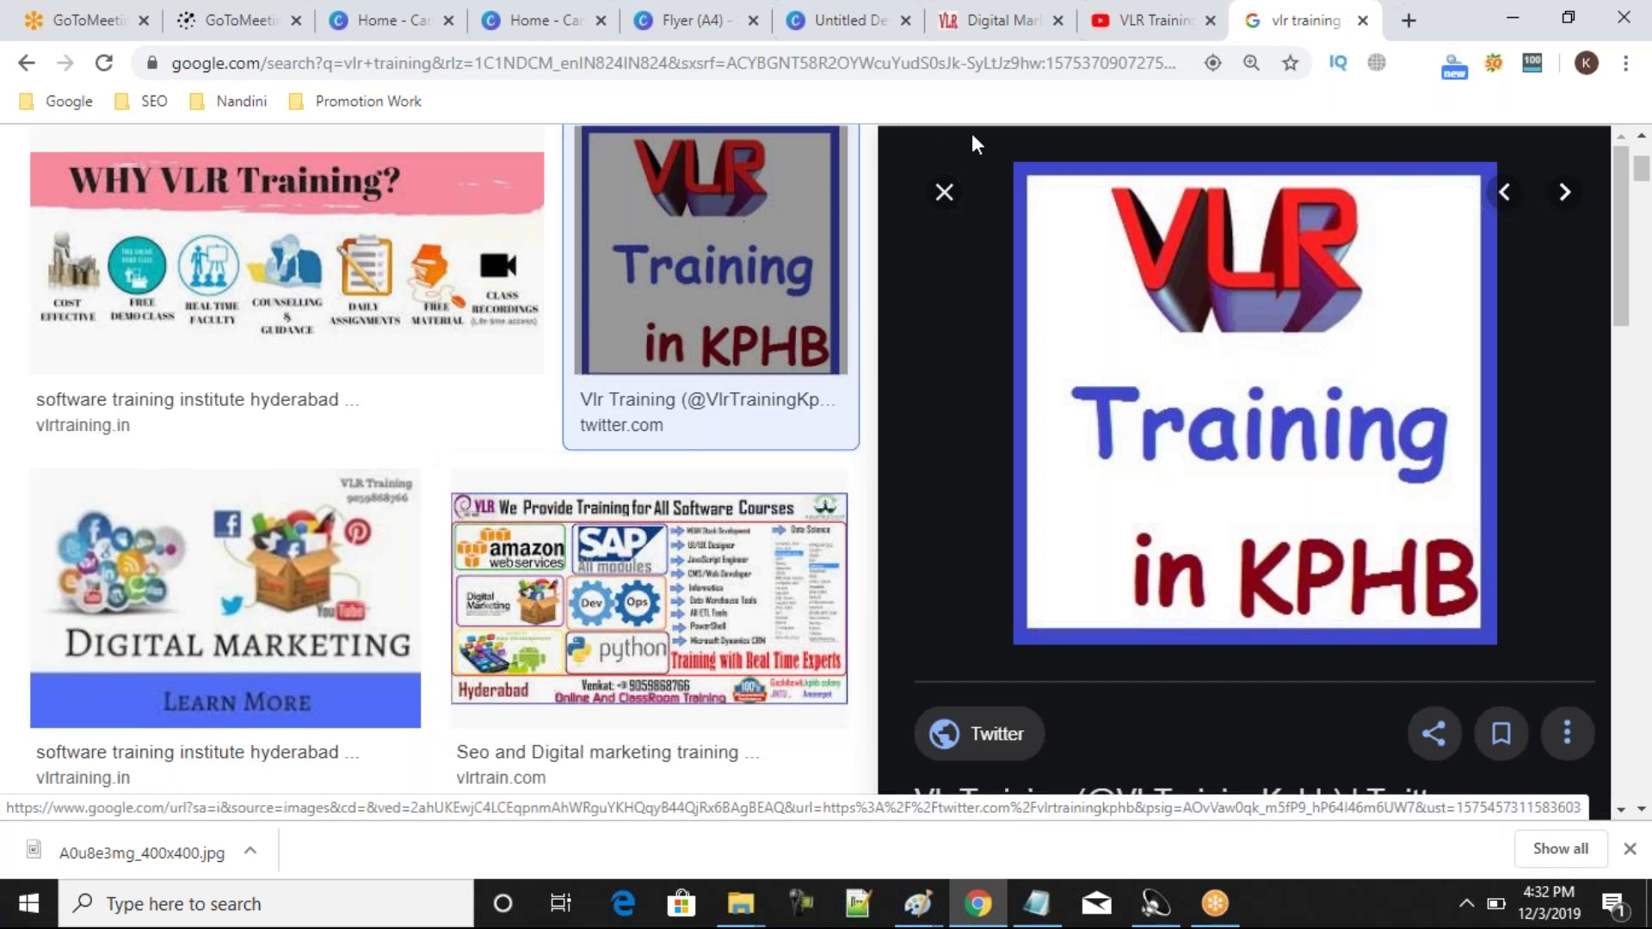
pyautogui.click(946, 193)
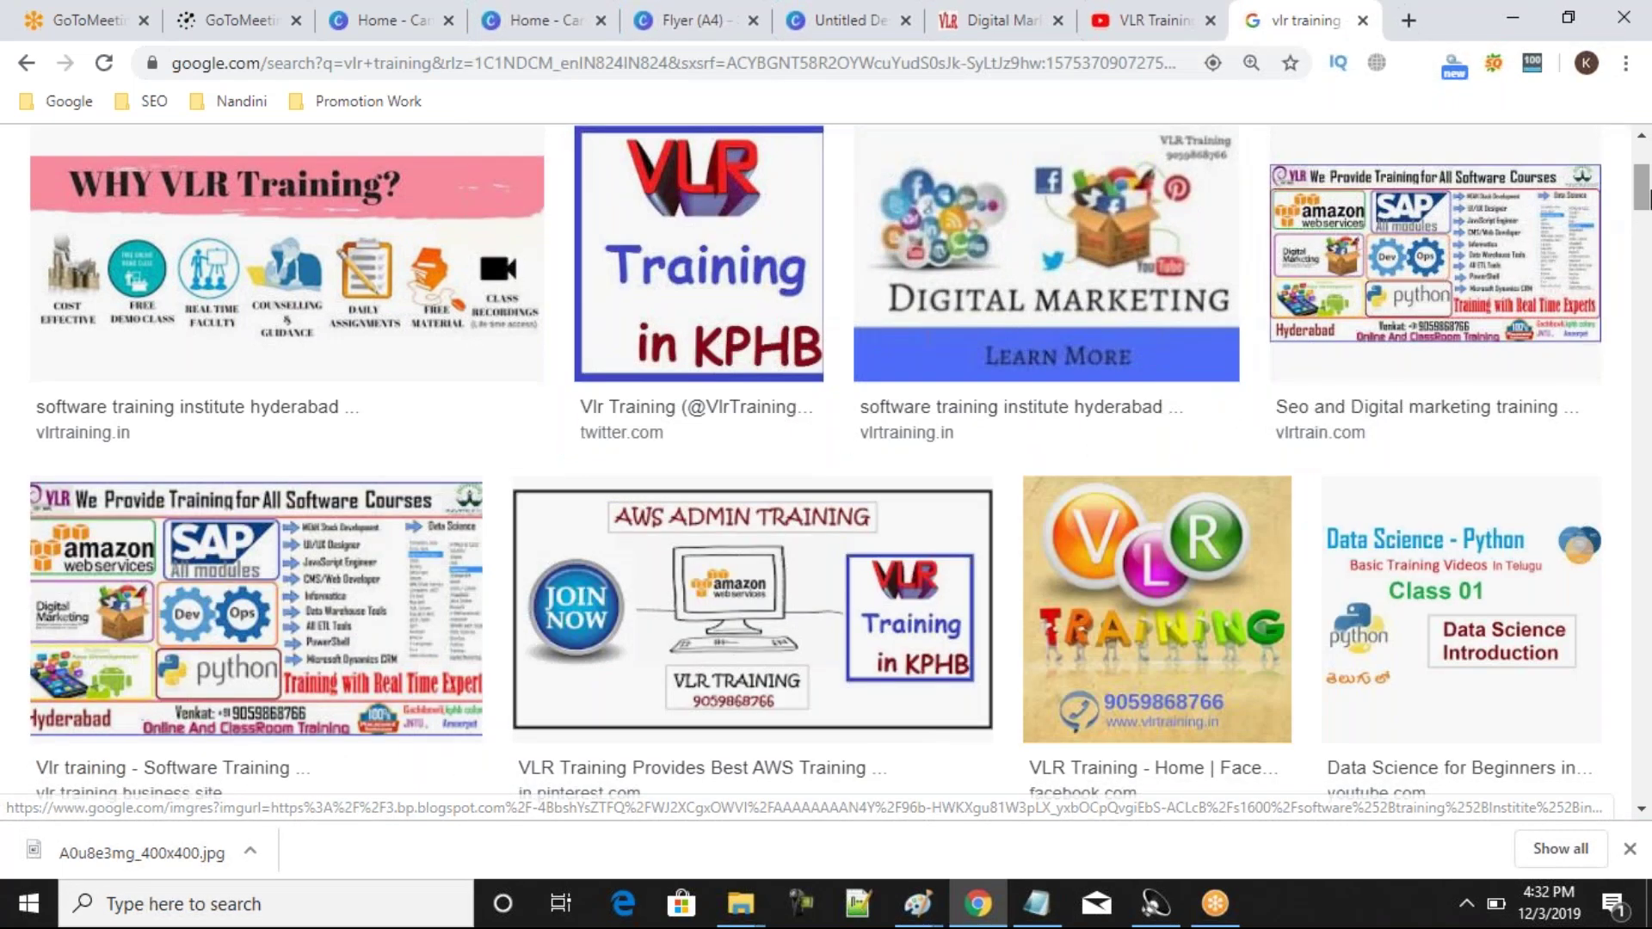
pyautogui.scroll(2, 946, 193)
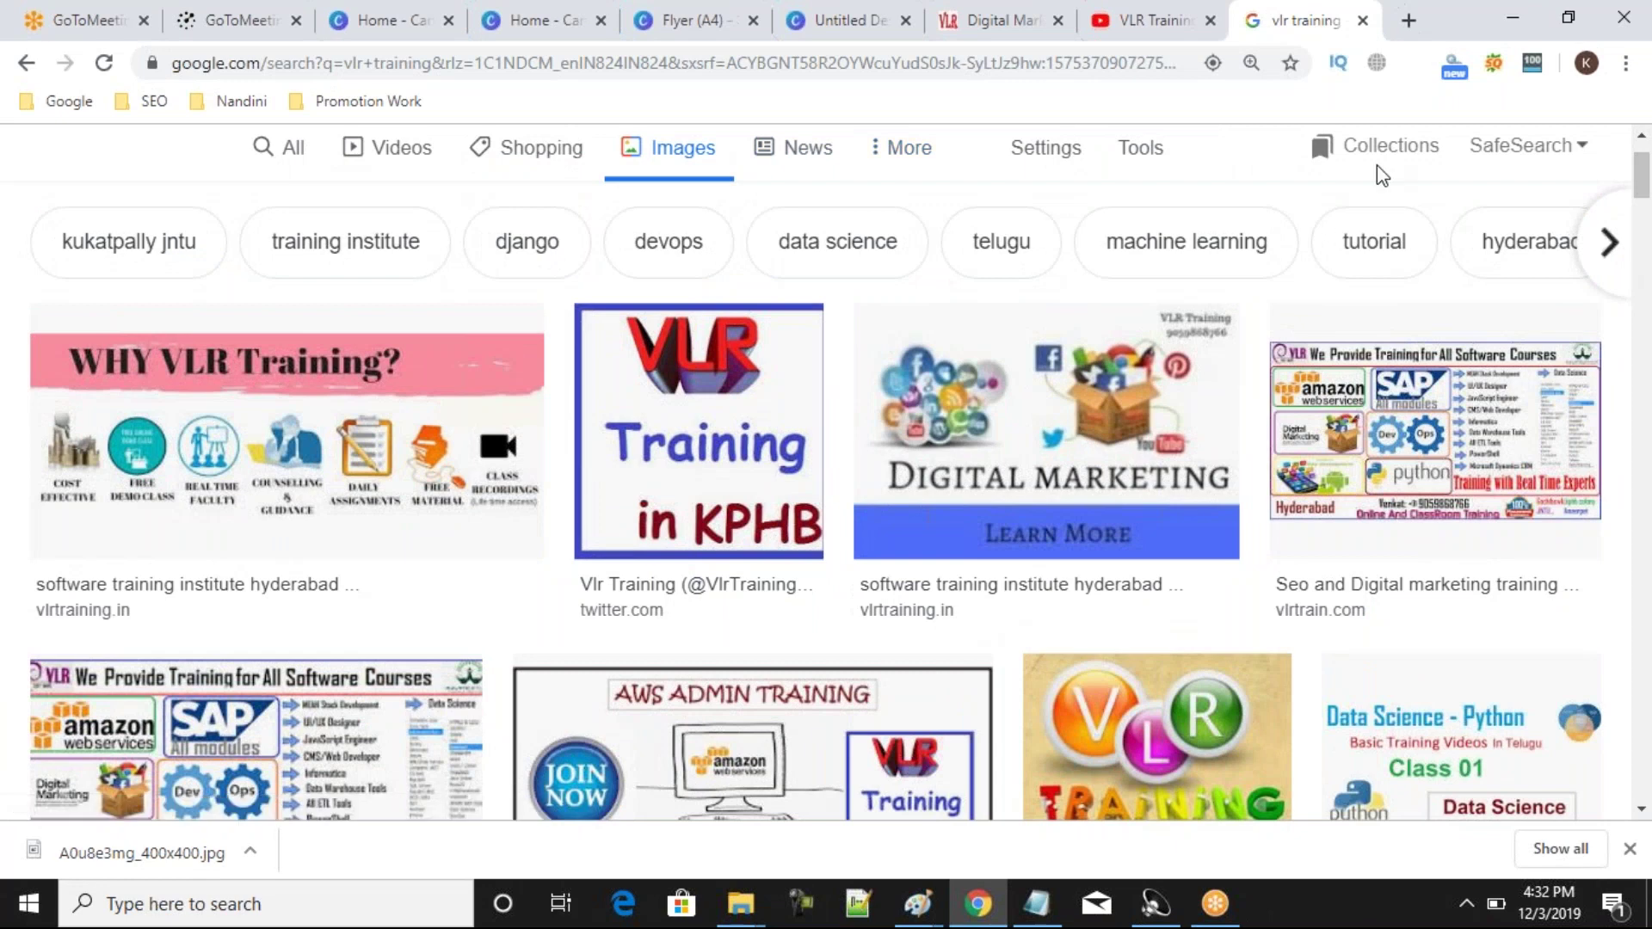
pyautogui.scroll(2, 826, 430)
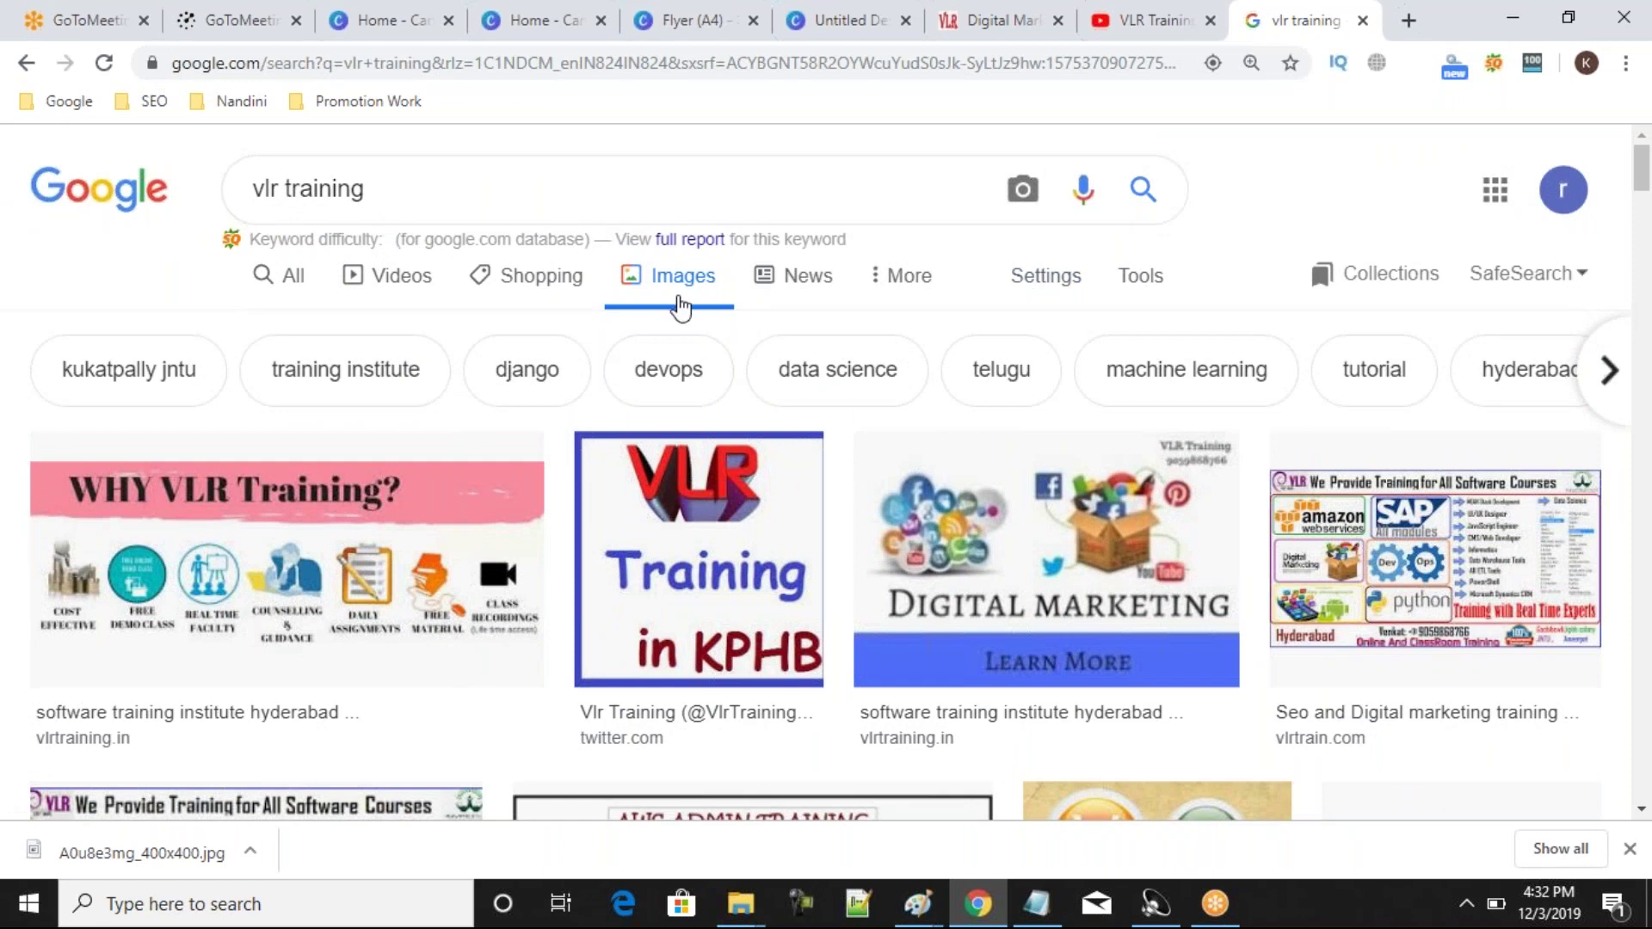
pyautogui.click(1035, 281)
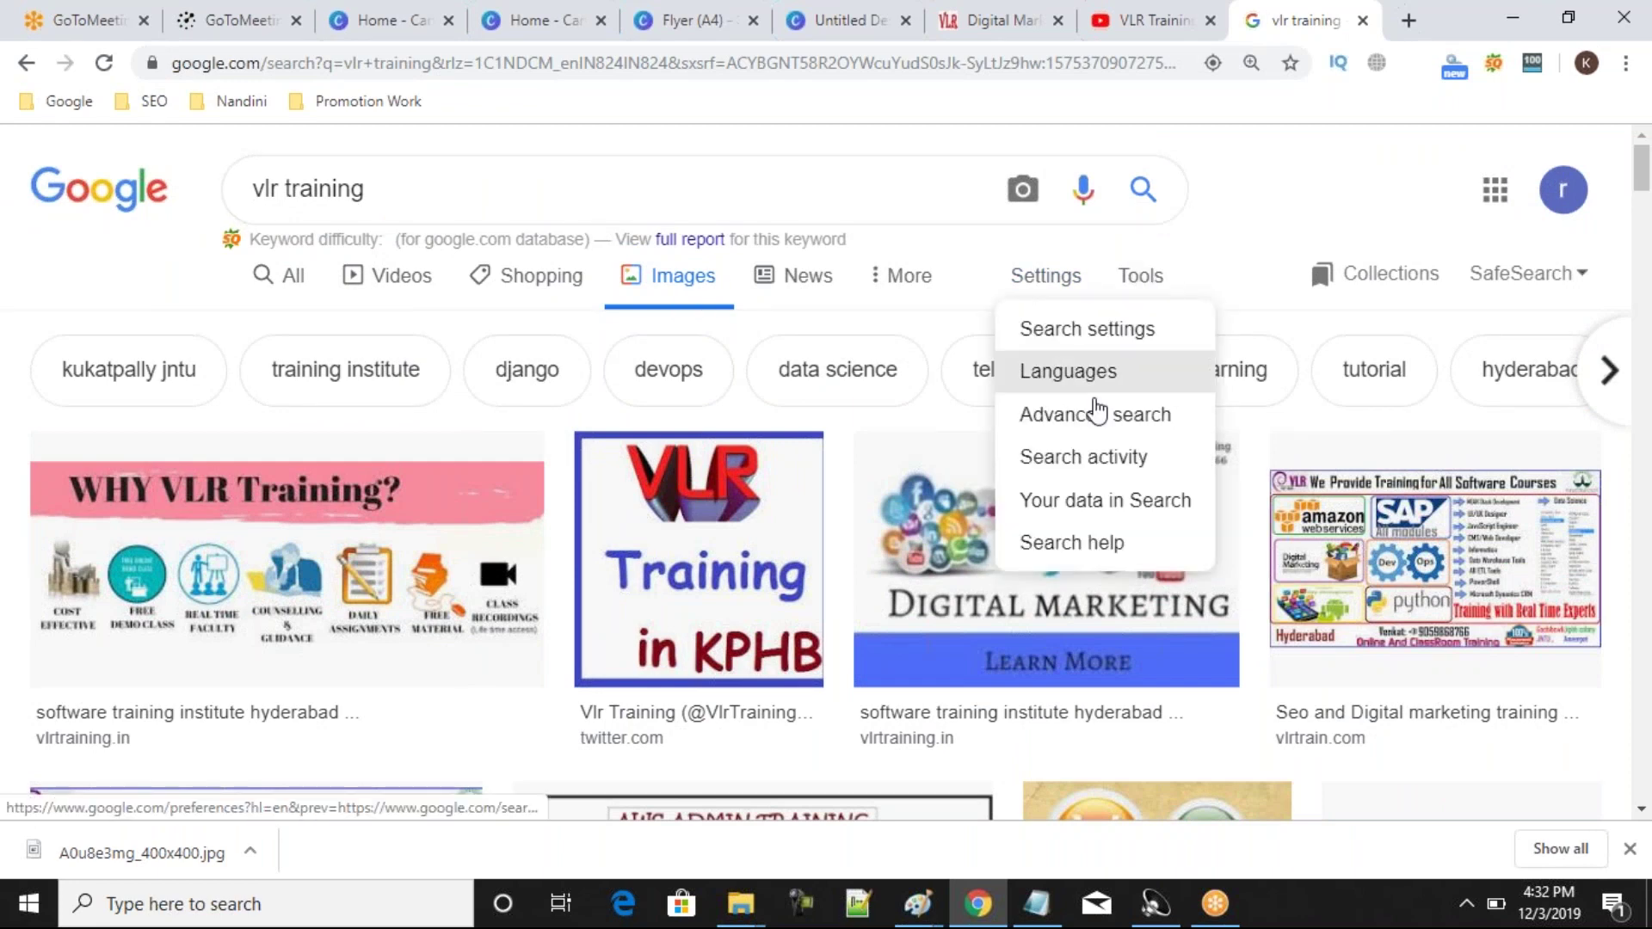
pyautogui.click(1088, 330)
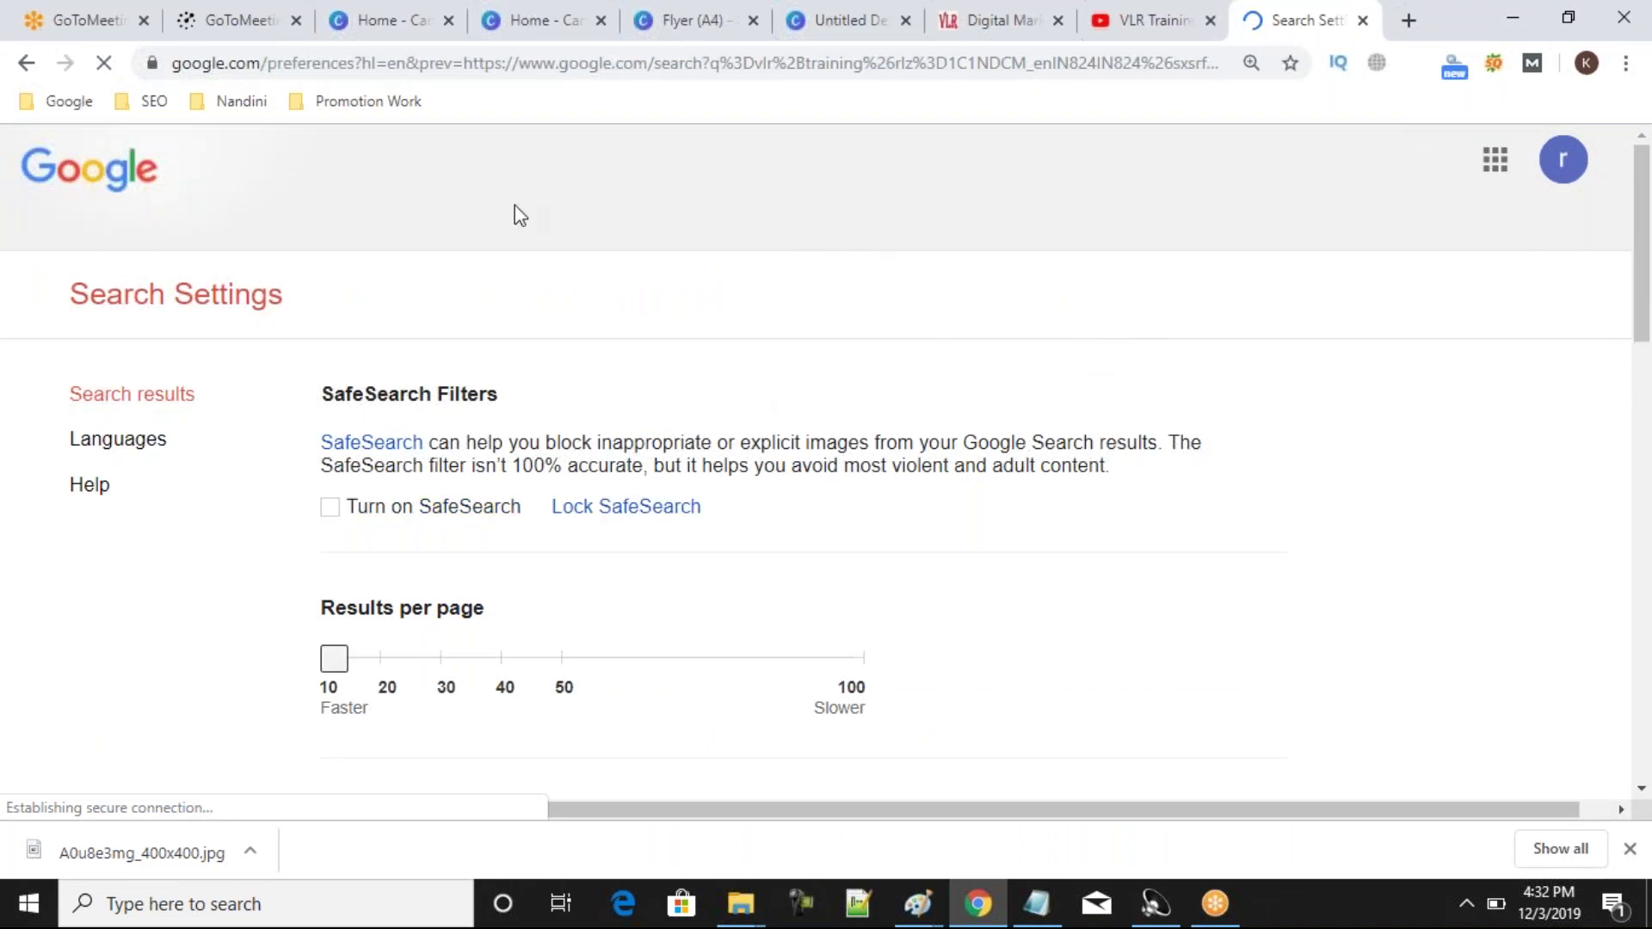
pyautogui.click(26, 64)
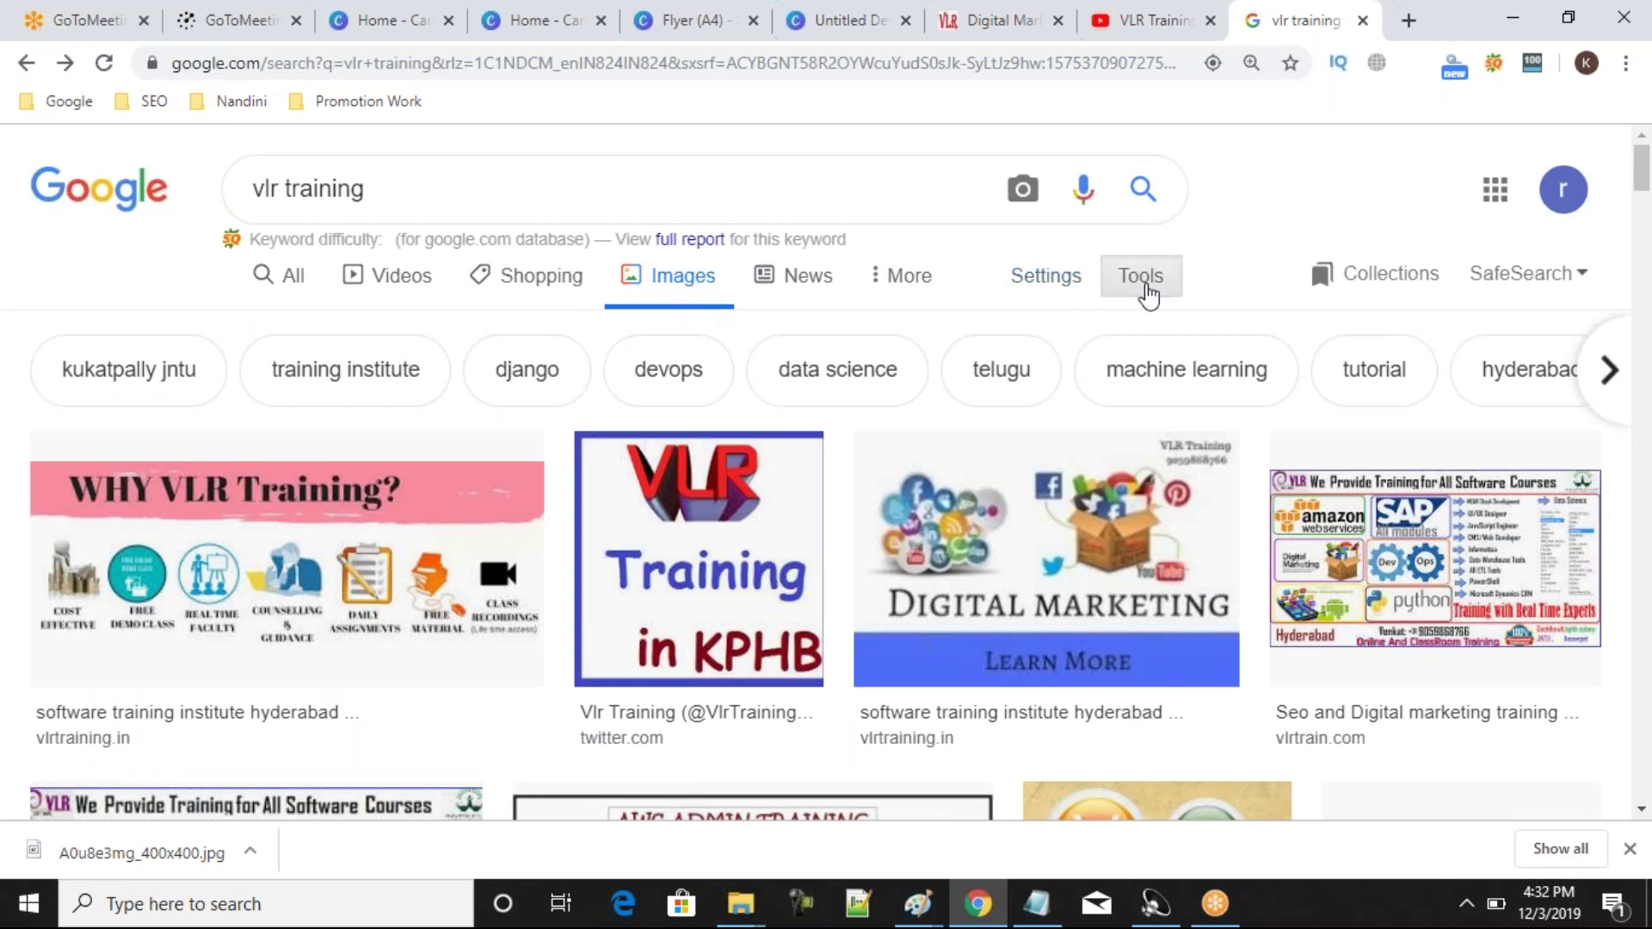
# Review the Size and Color filters, then set Usage rights to 'Labeled for noncommercial reuse with modification'.
pyautogui.click(1149, 296)
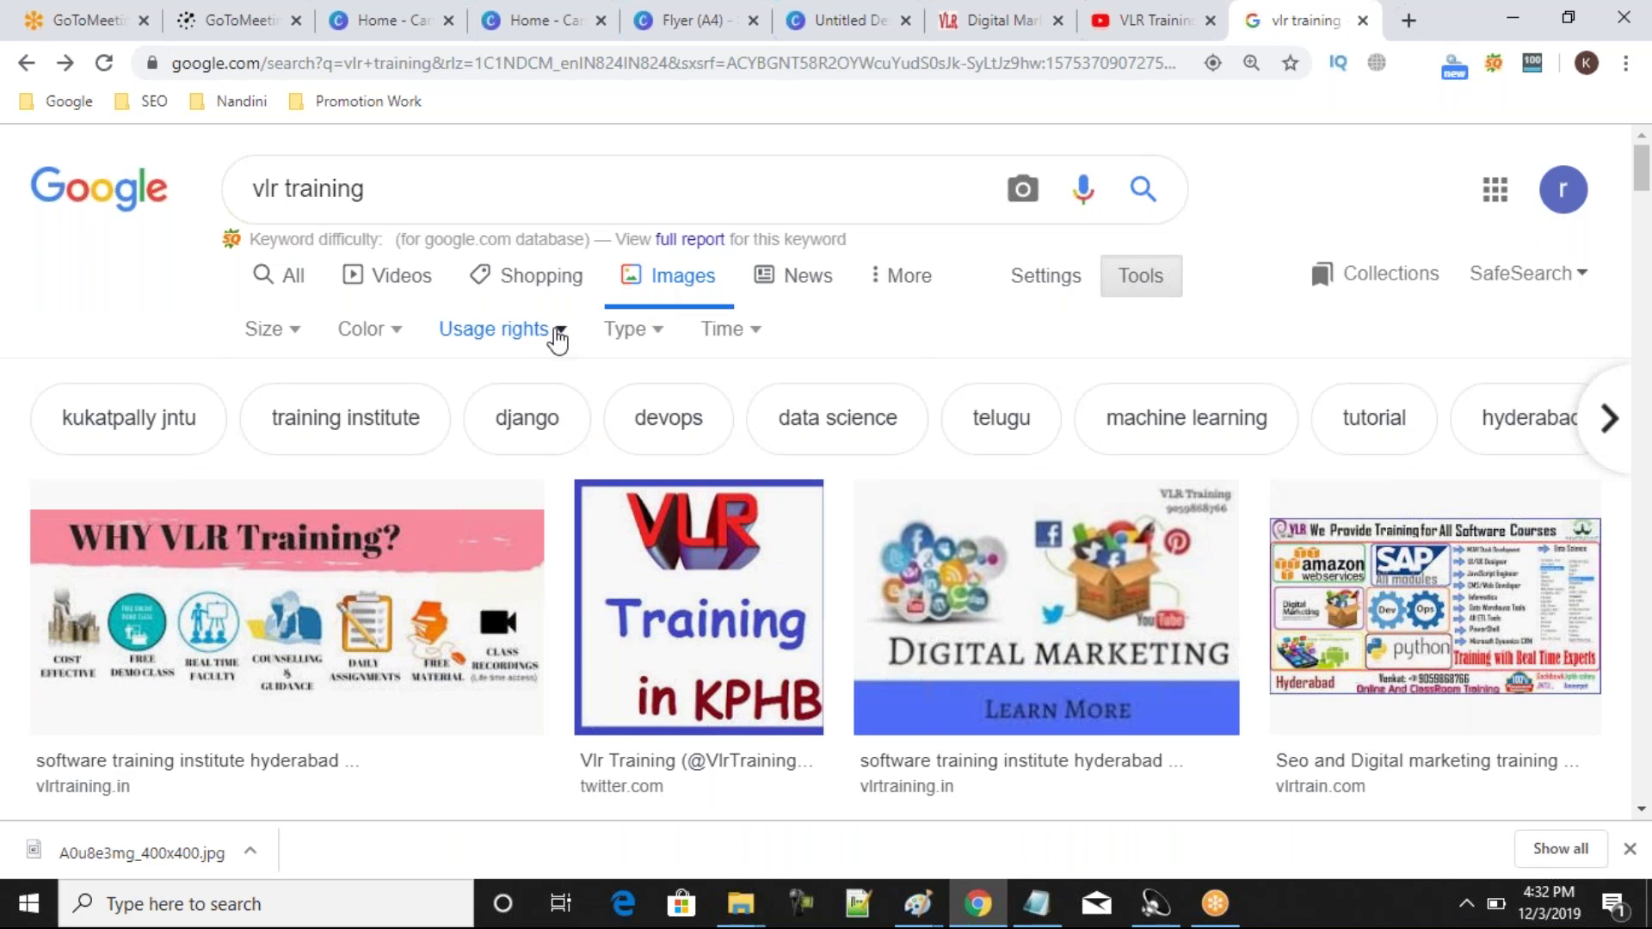
pyautogui.click(305, 343)
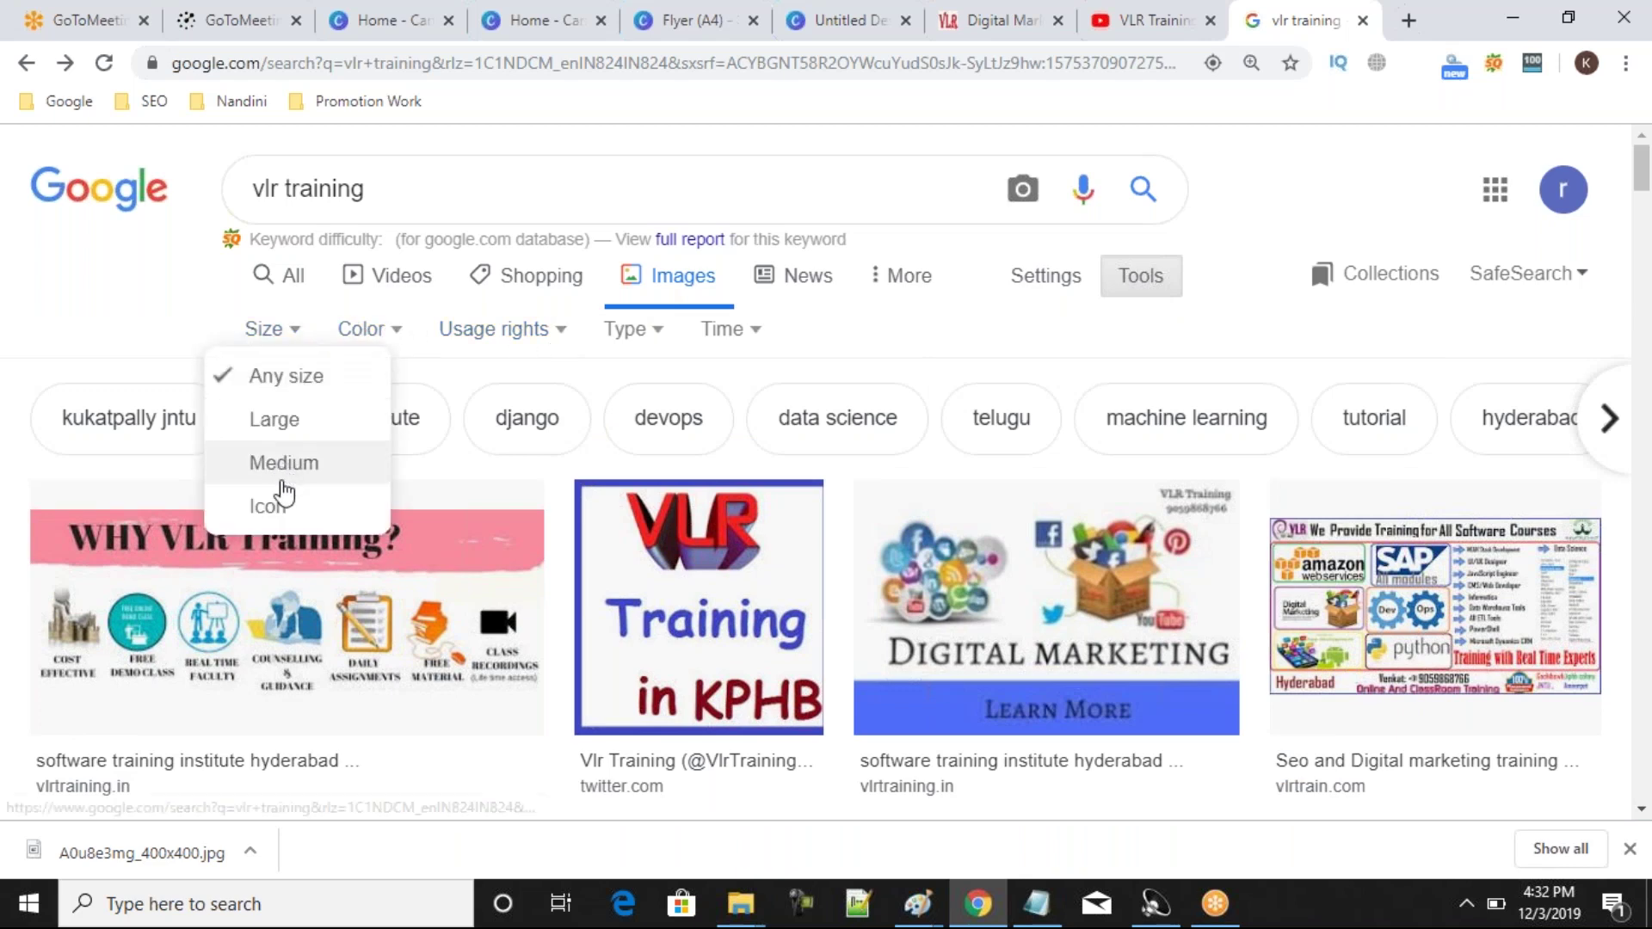
pyautogui.click(397, 333)
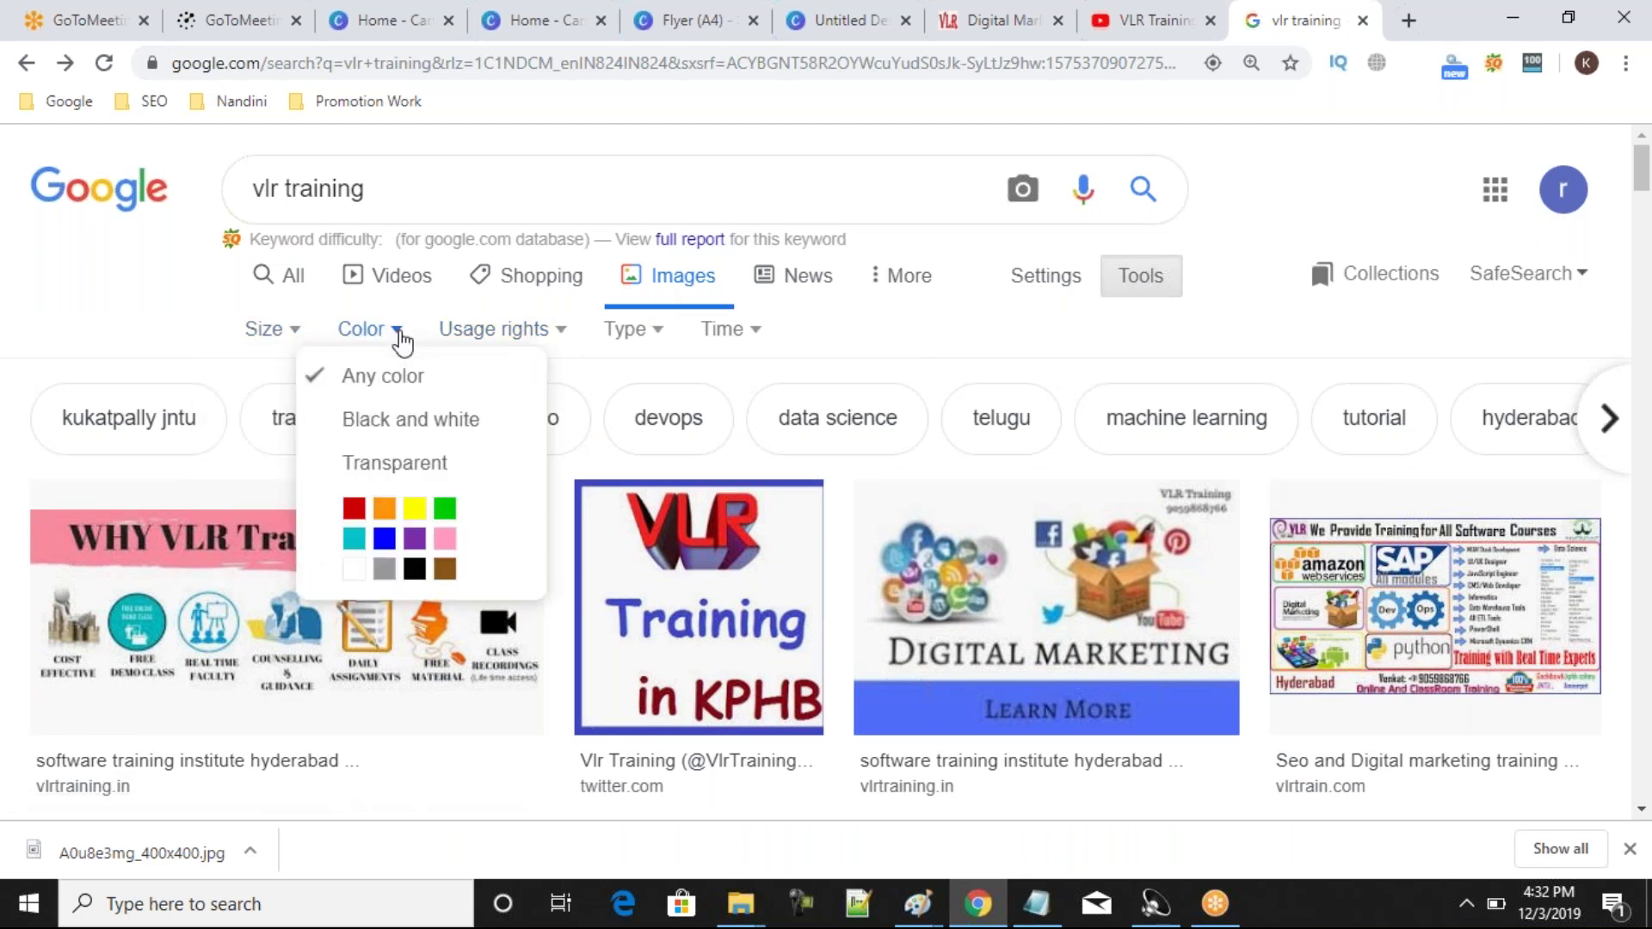
pyautogui.click(401, 342)
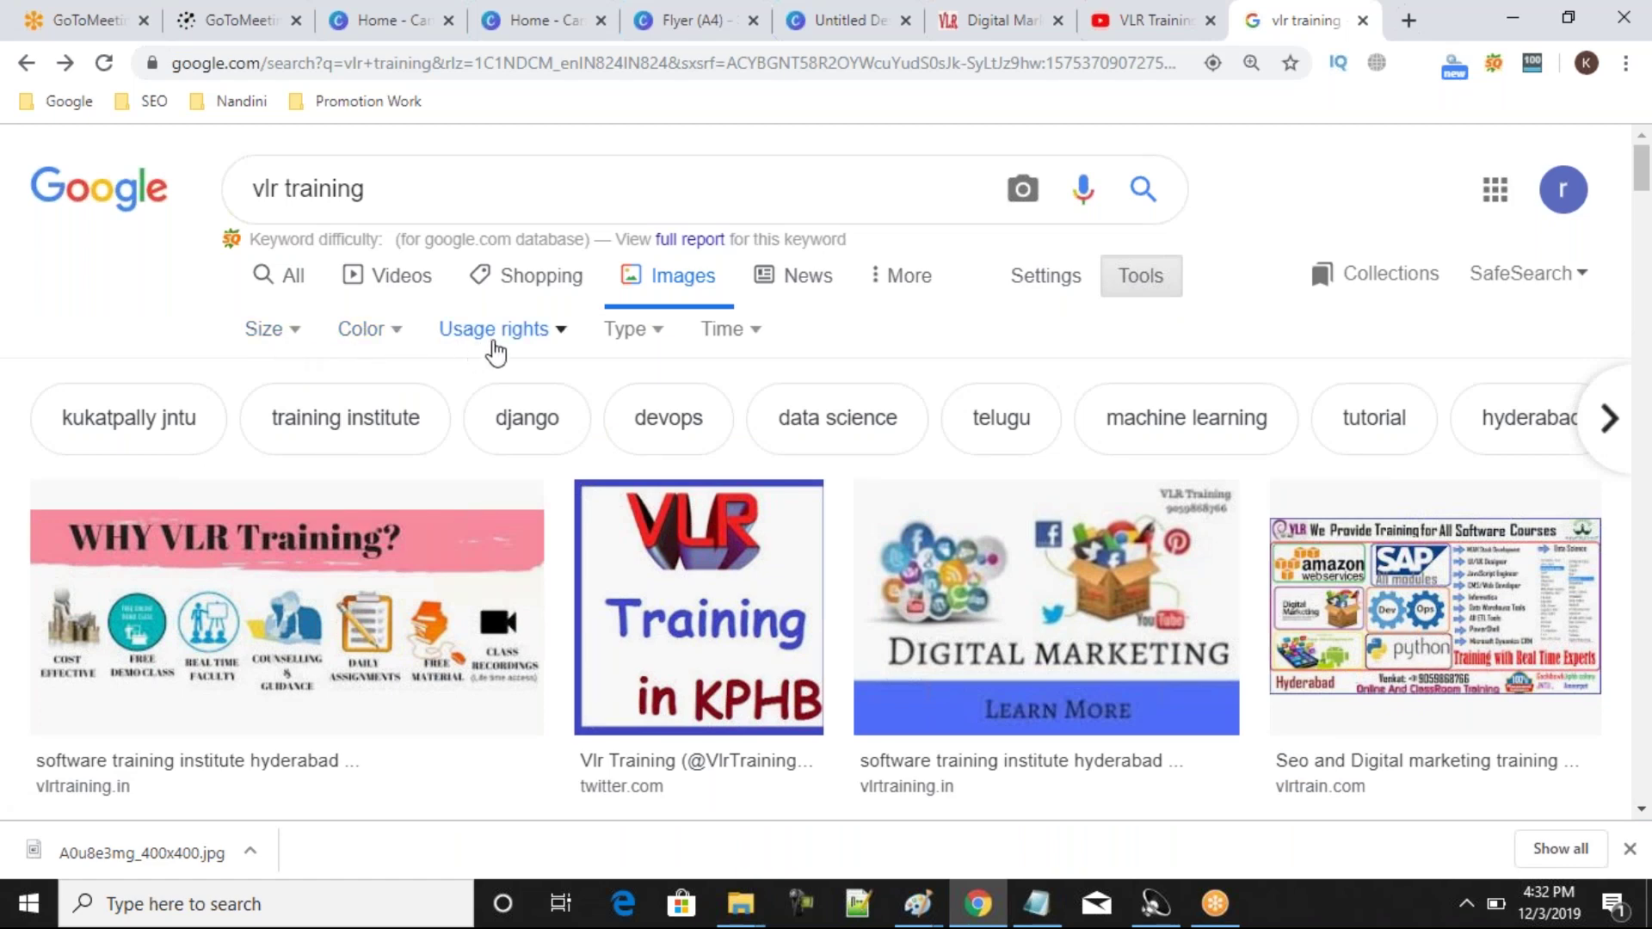
pyautogui.click(551, 344)
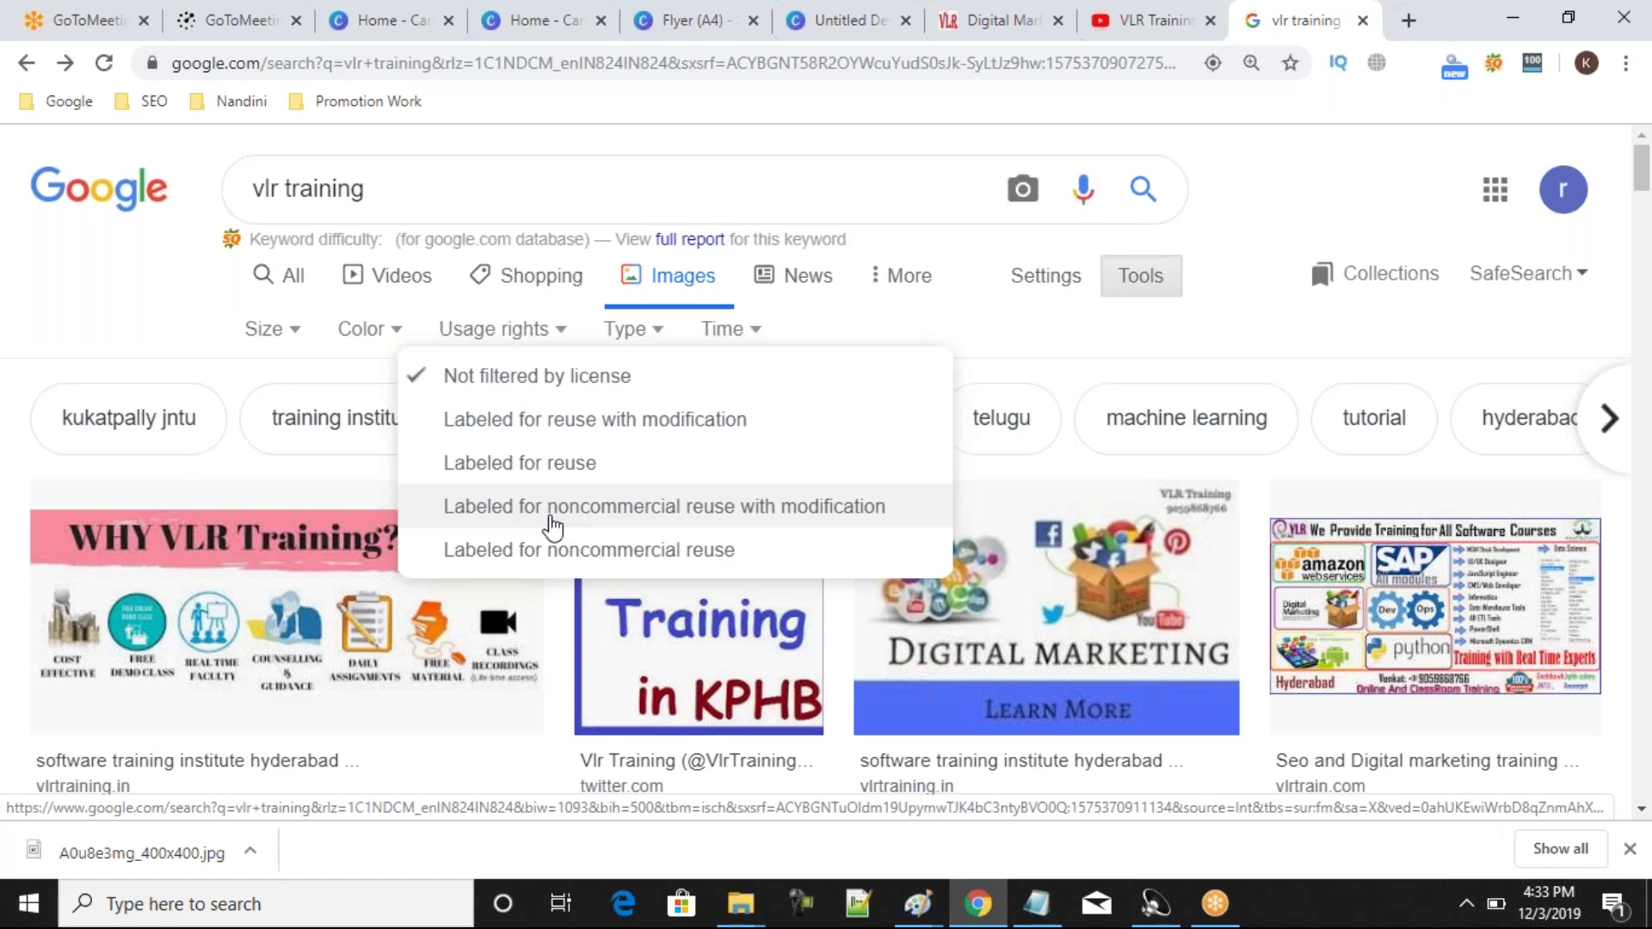
pyautogui.click(566, 514)
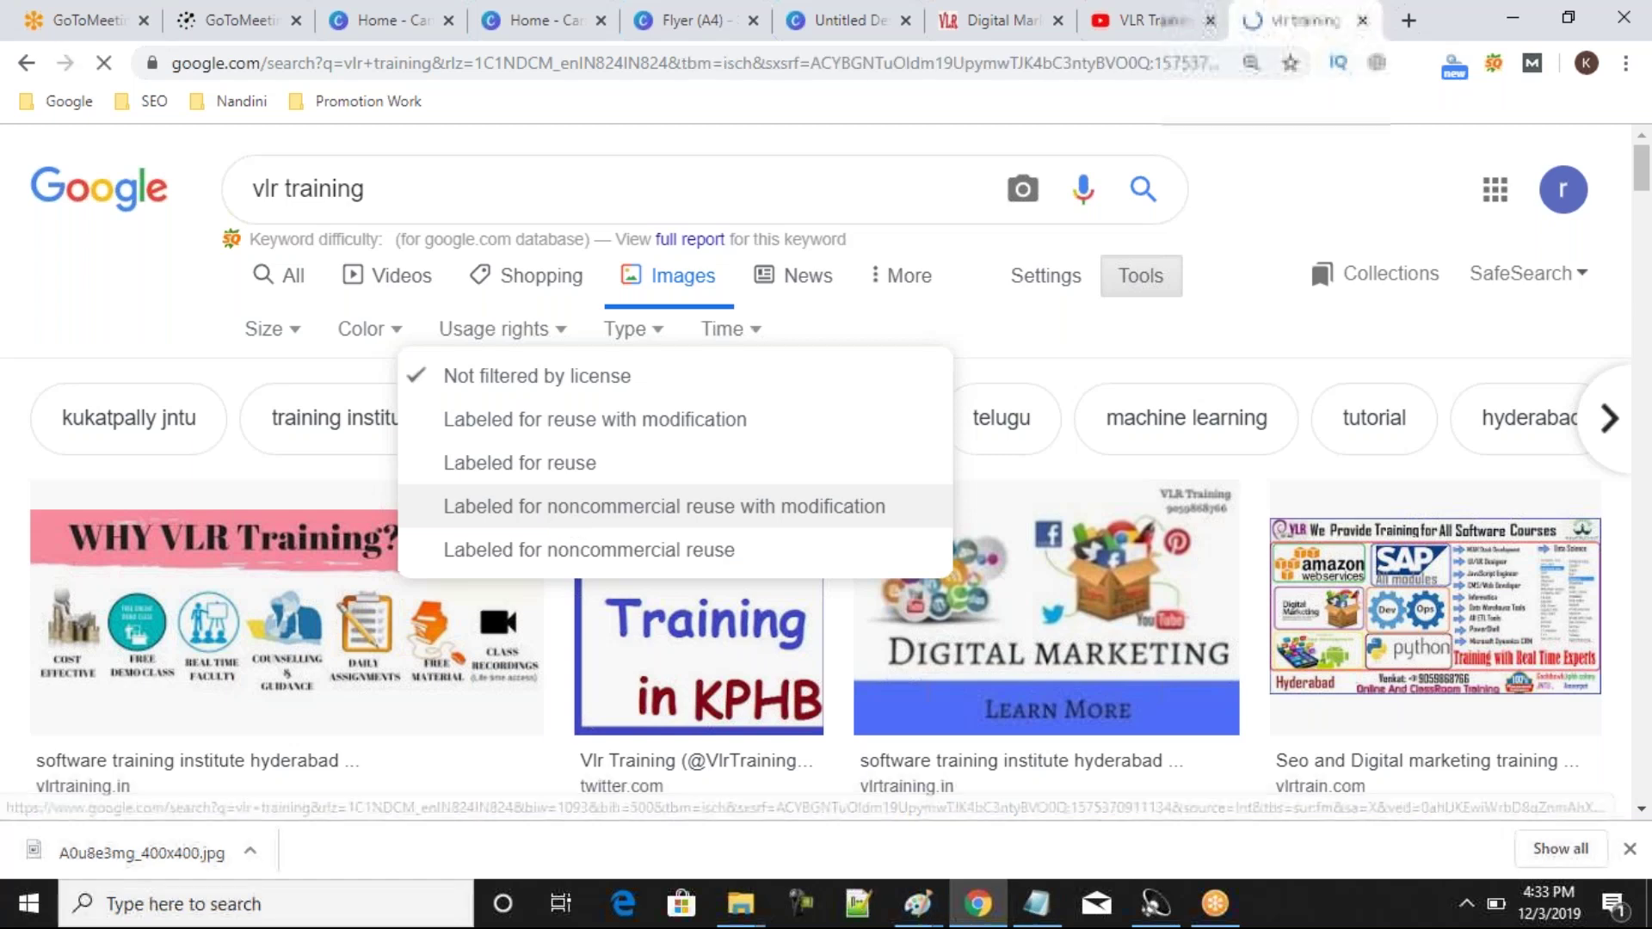
pyautogui.moveTo(1644, 200)
pyautogui.mouseDown()
pyautogui.moveTo(1648, 419)
pyautogui.moveTo(1644, 201)
pyautogui.mouseUp()
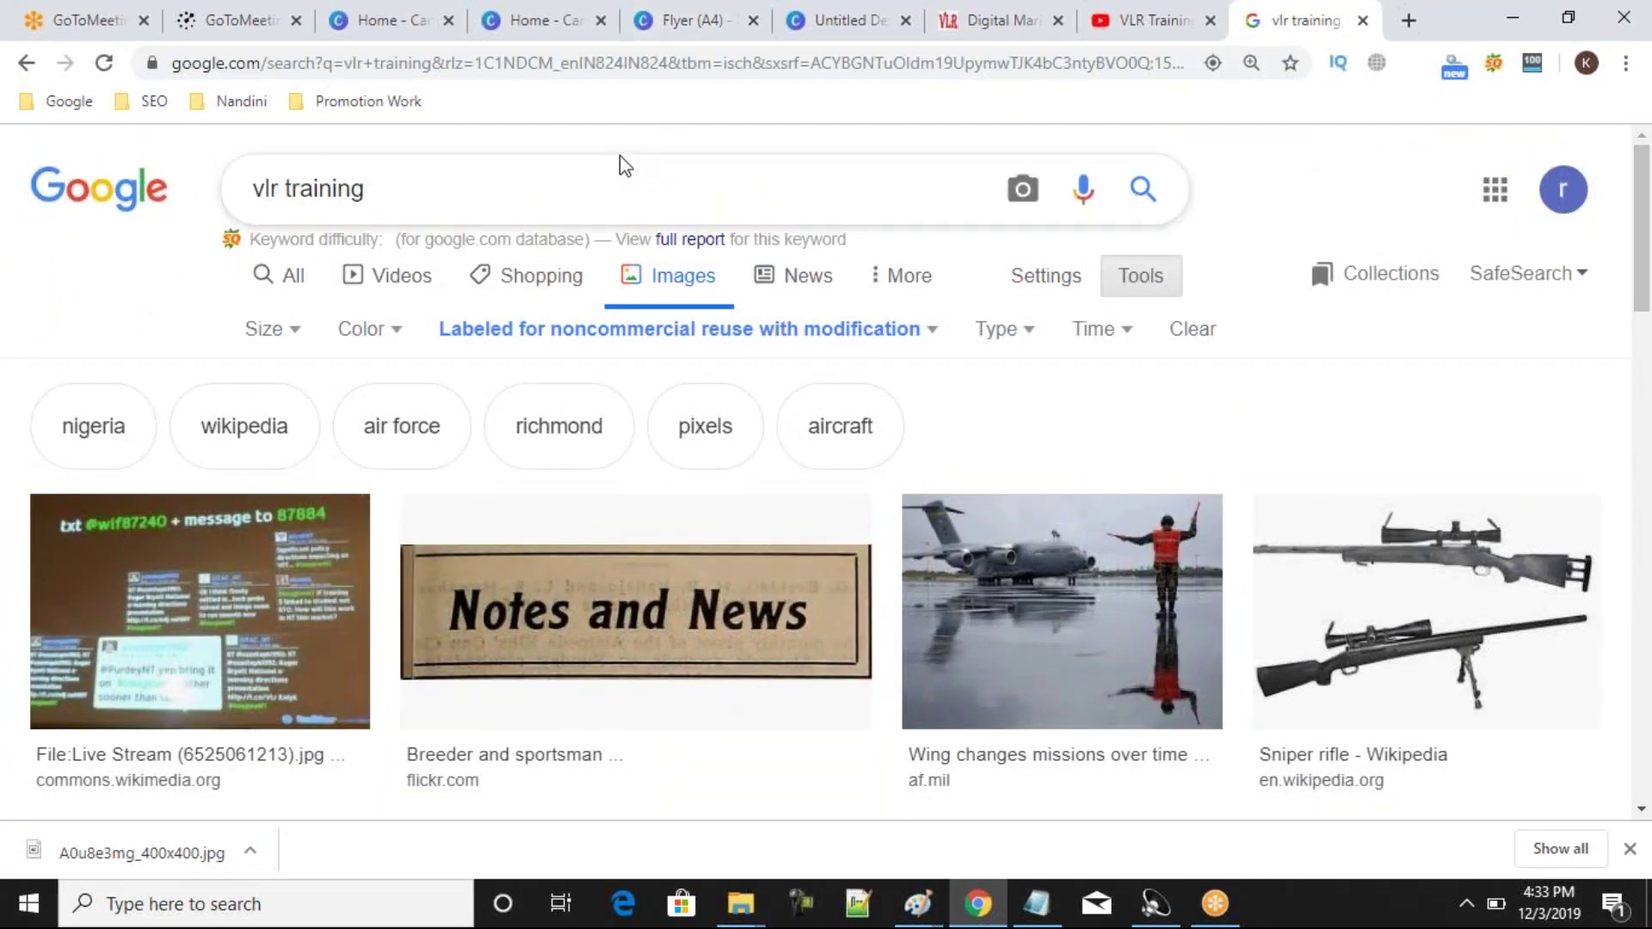
# Search images for 'digital marketing', leaving the noncommercial-reuse-with-modification filter unchanged.
pyautogui.click(571, 184)
pyautogui.write('d')
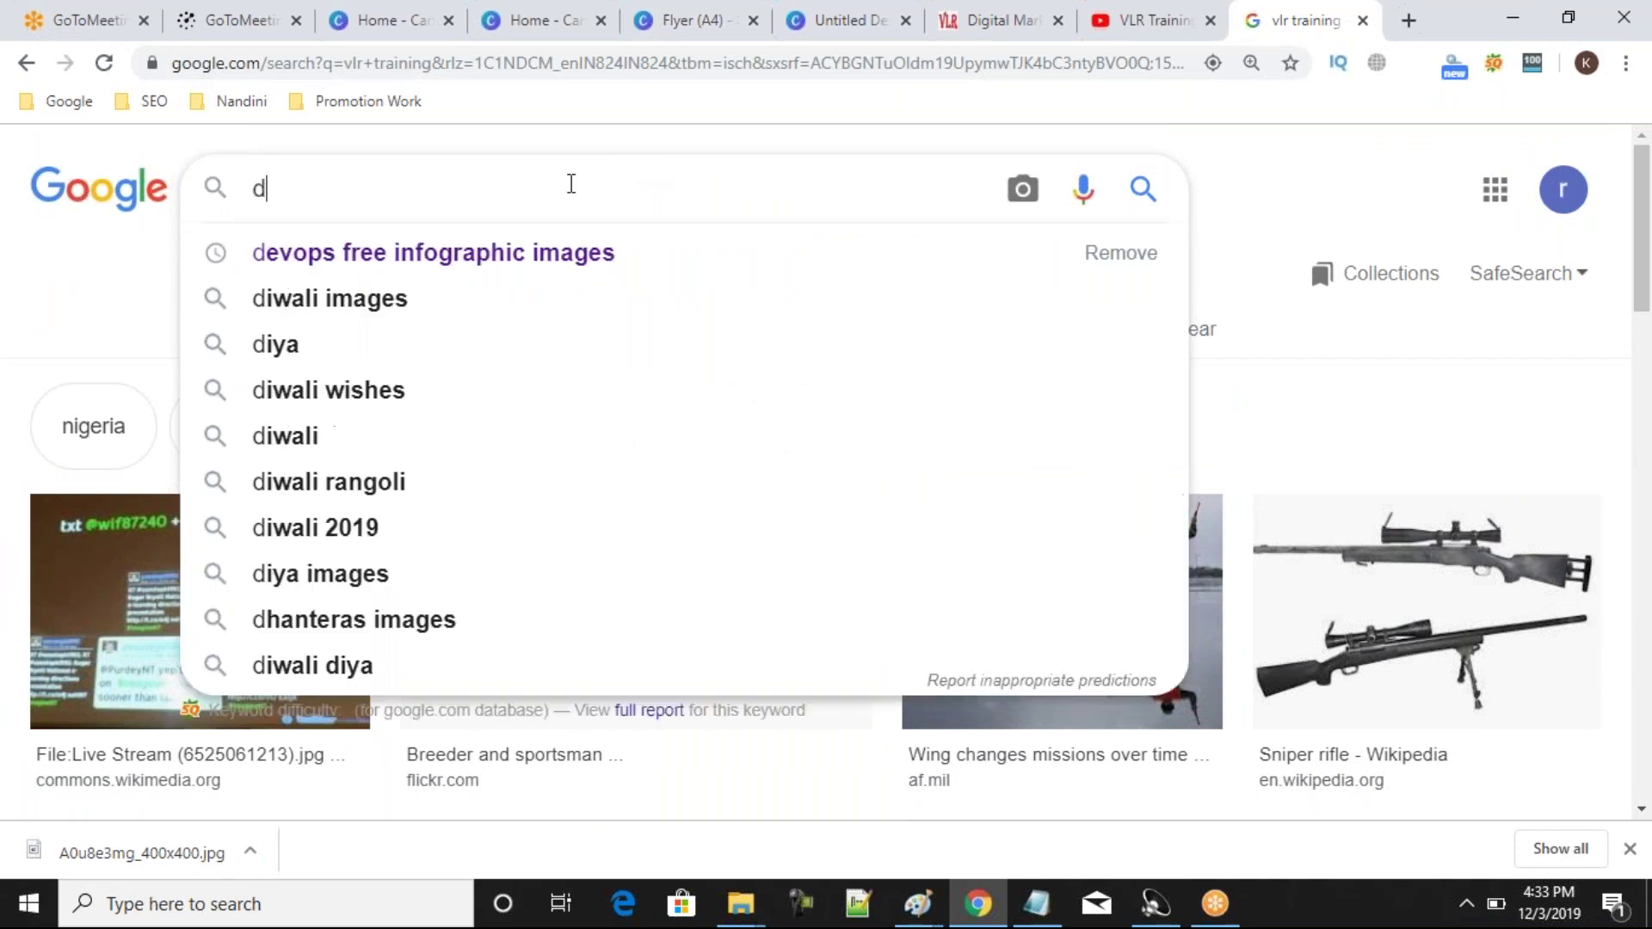
pyautogui.write('igital ma')
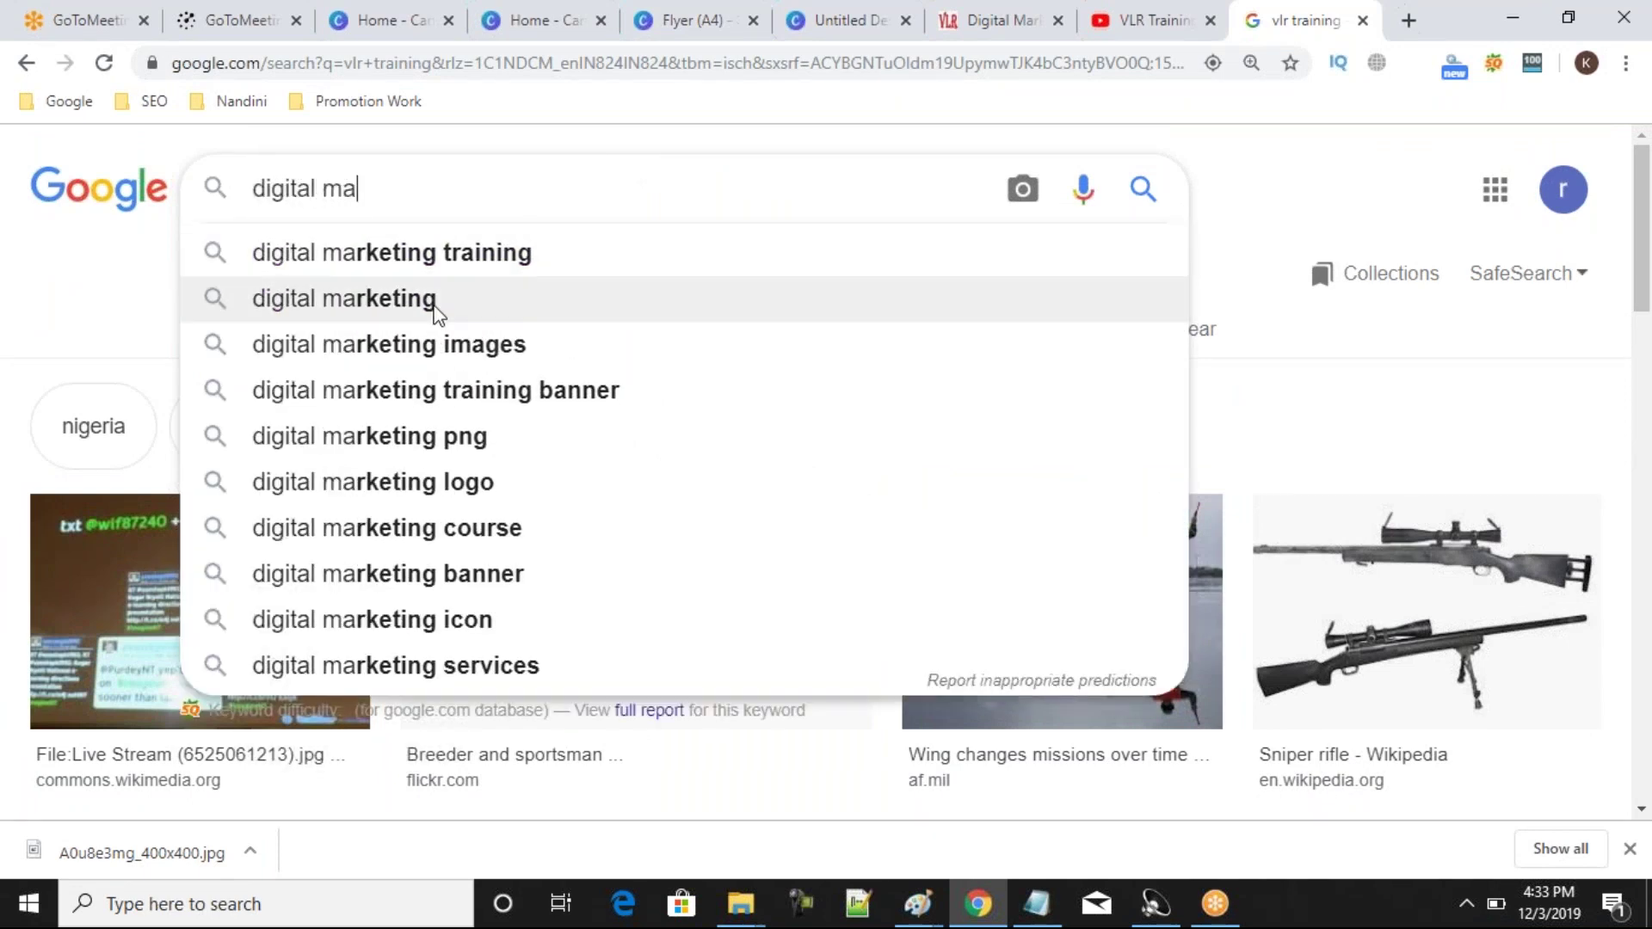
pyautogui.click(447, 294)
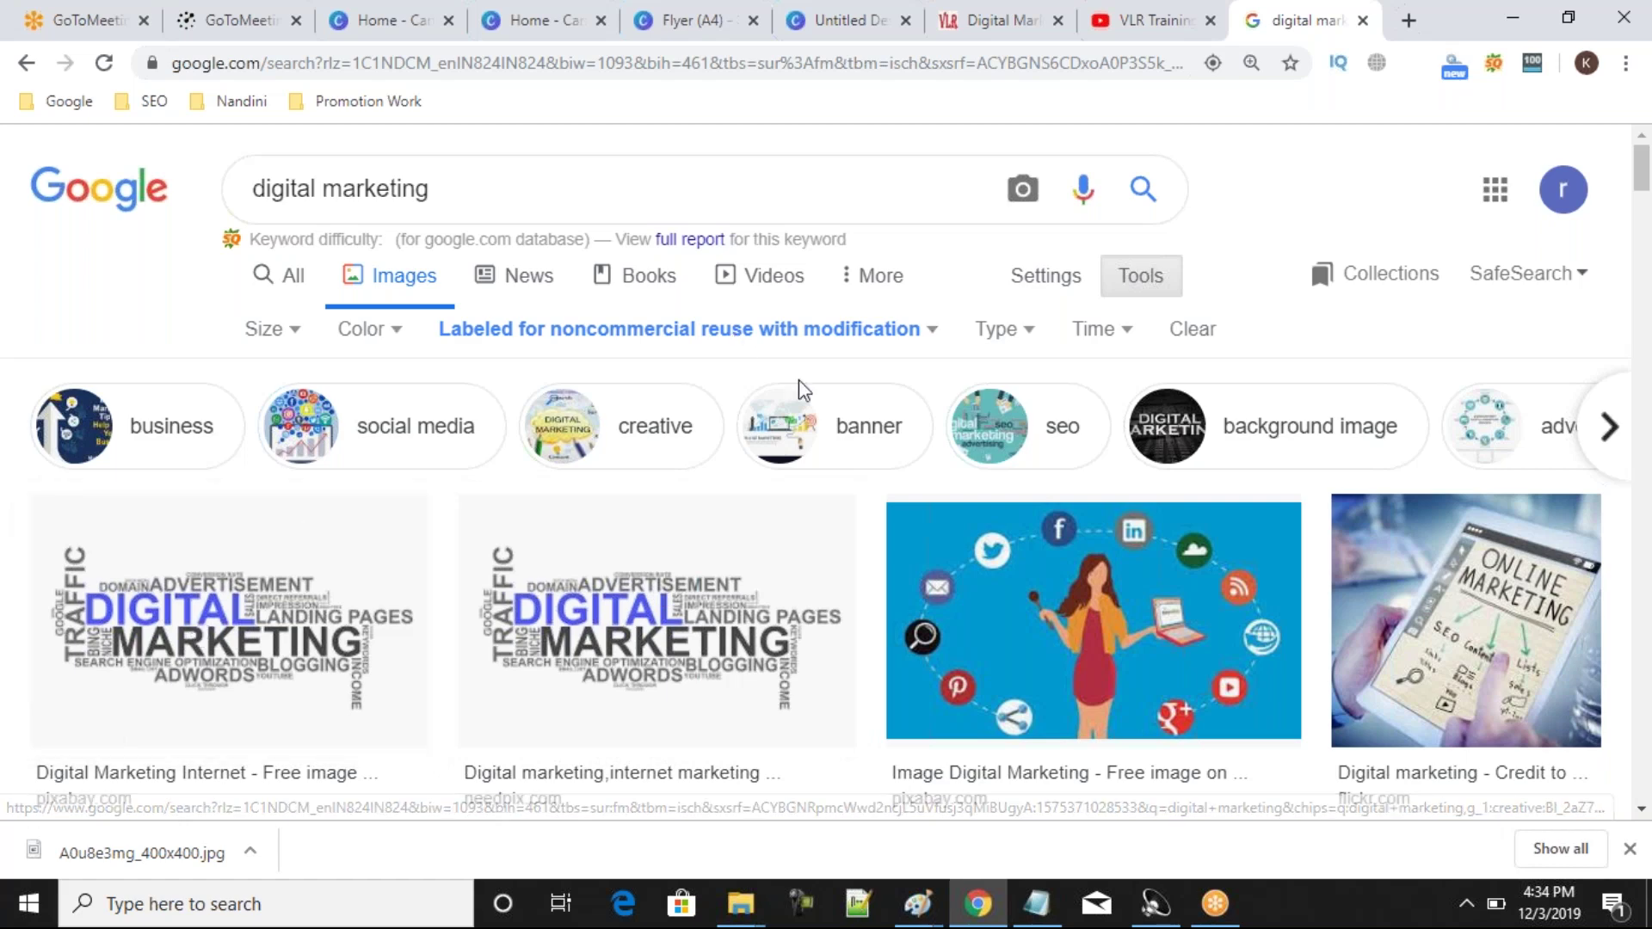
pyautogui.click(932, 332)
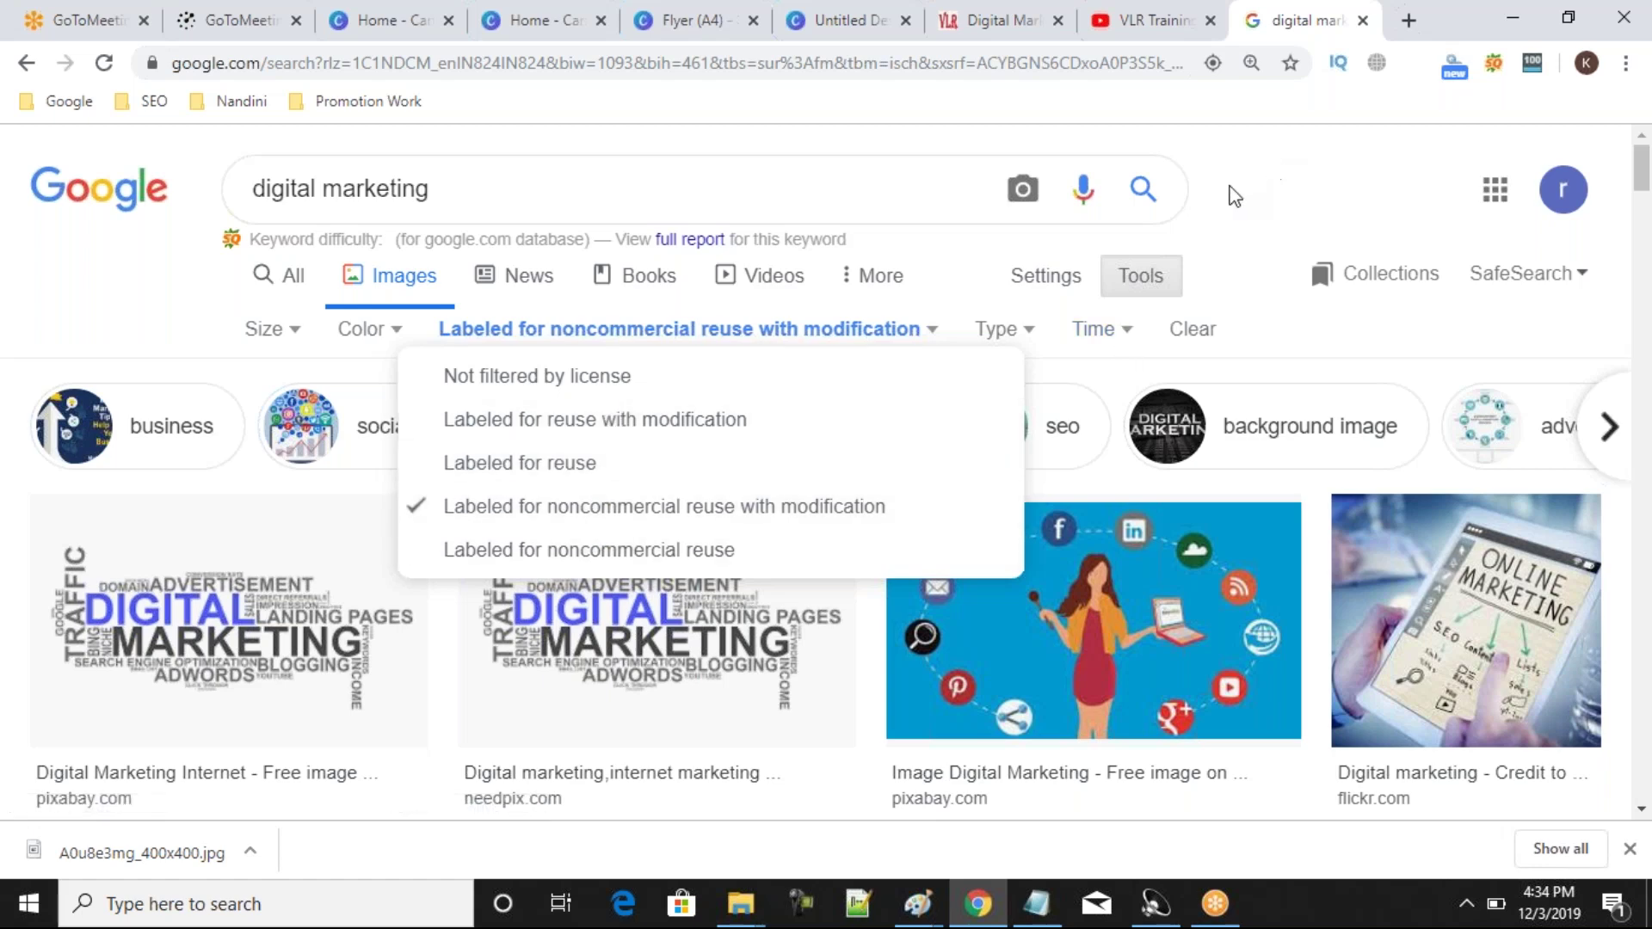
pyautogui.click(1235, 196)
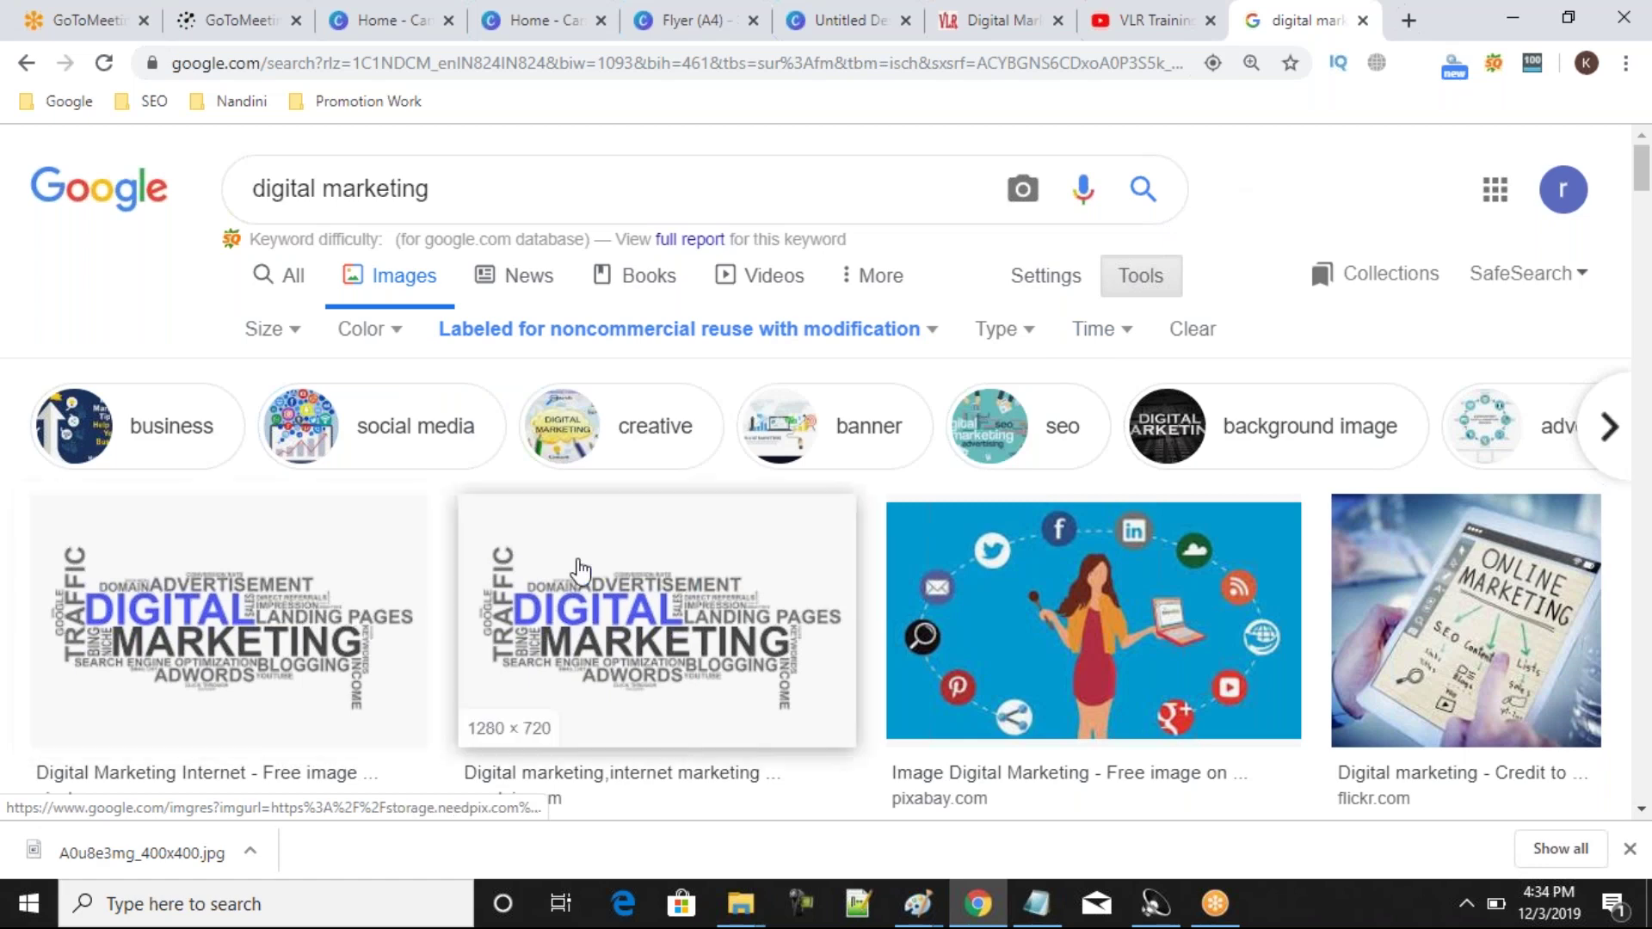
pyautogui.scroll(-5, 581, 570)
pyautogui.scroll(1, 581, 571)
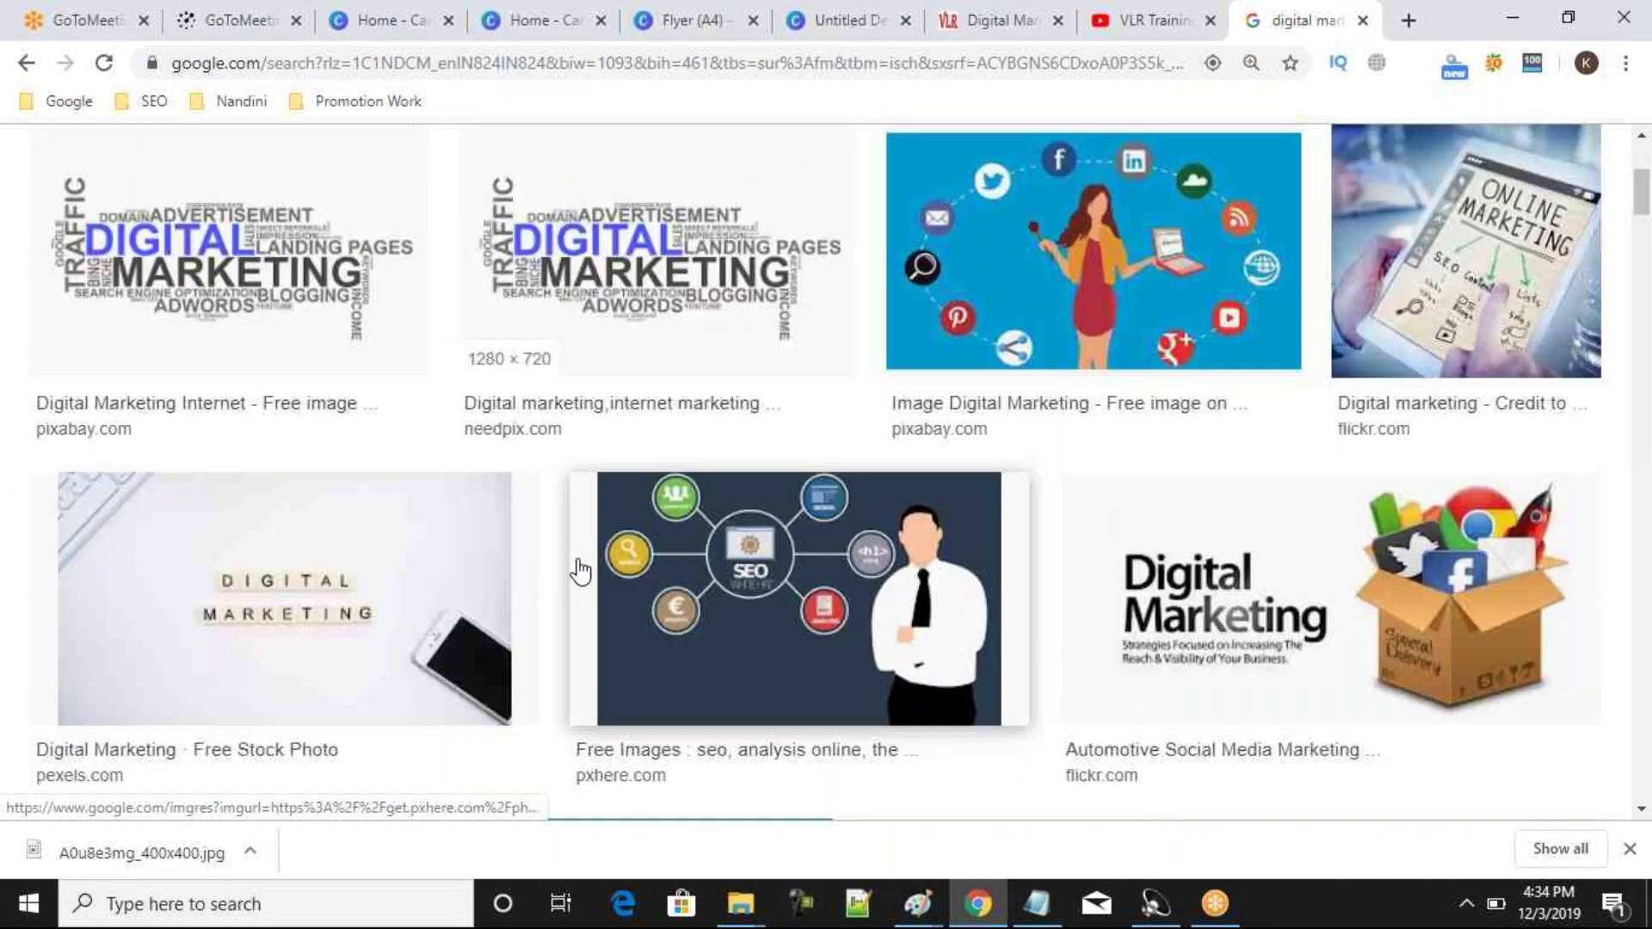
pyautogui.scroll(4, 581, 571)
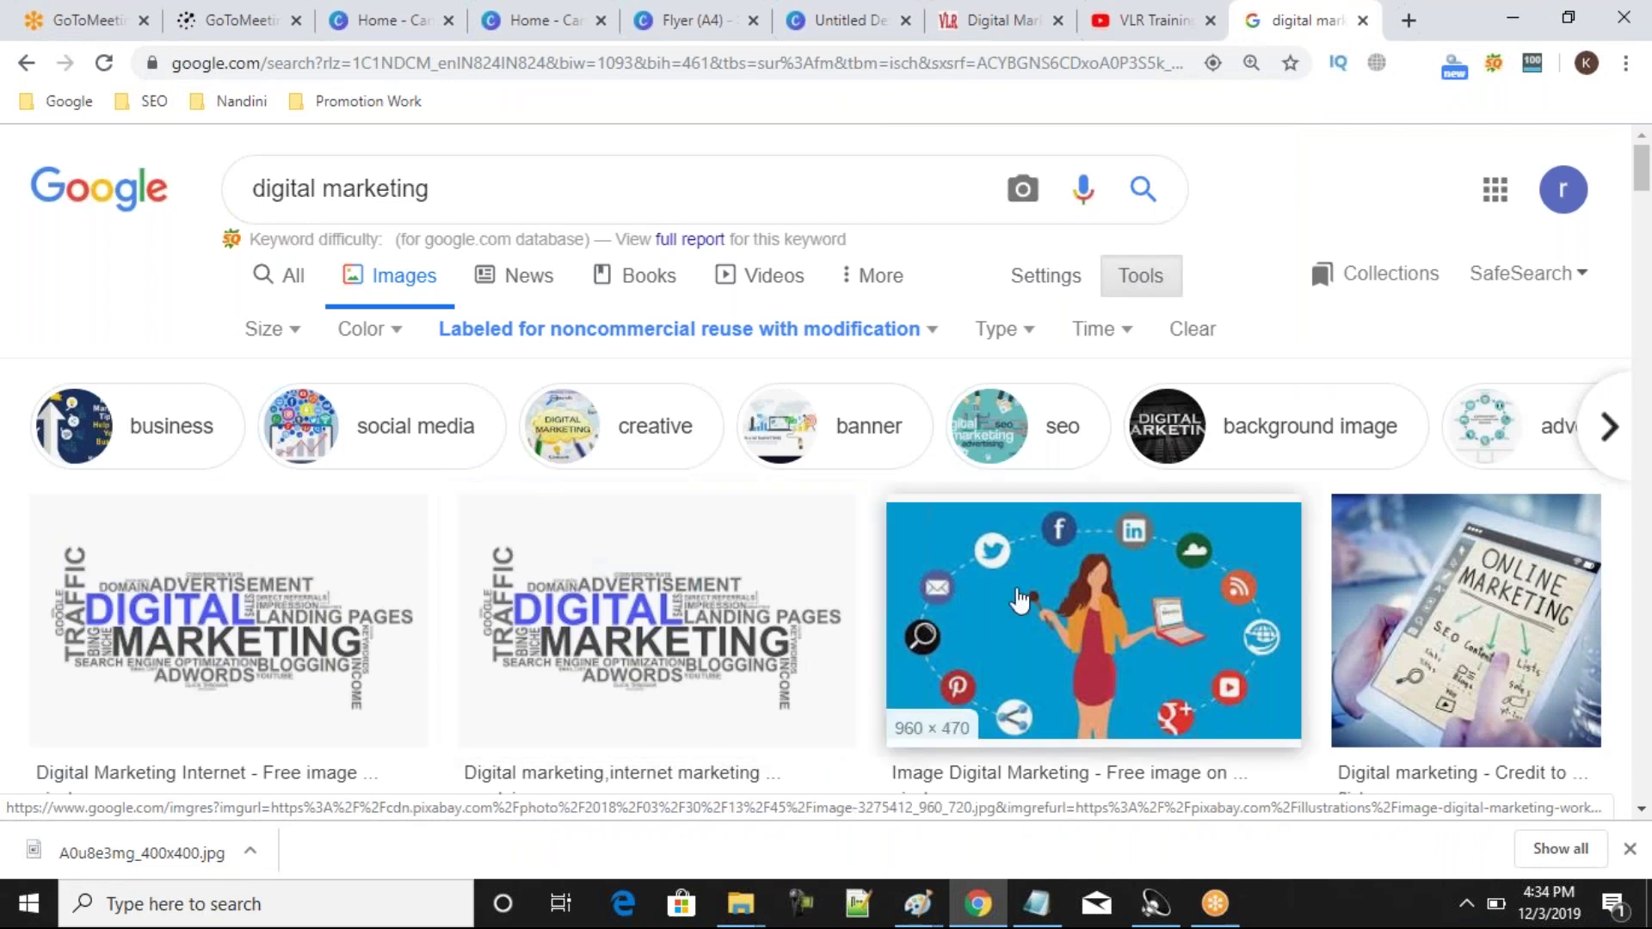
# Save the Pixabay woman-with-social-icons illustration as image-3275412_960_720.webp and return to the Canva flyer.
pyautogui.click(1019, 600)
pyautogui.rightClick(1110, 325)
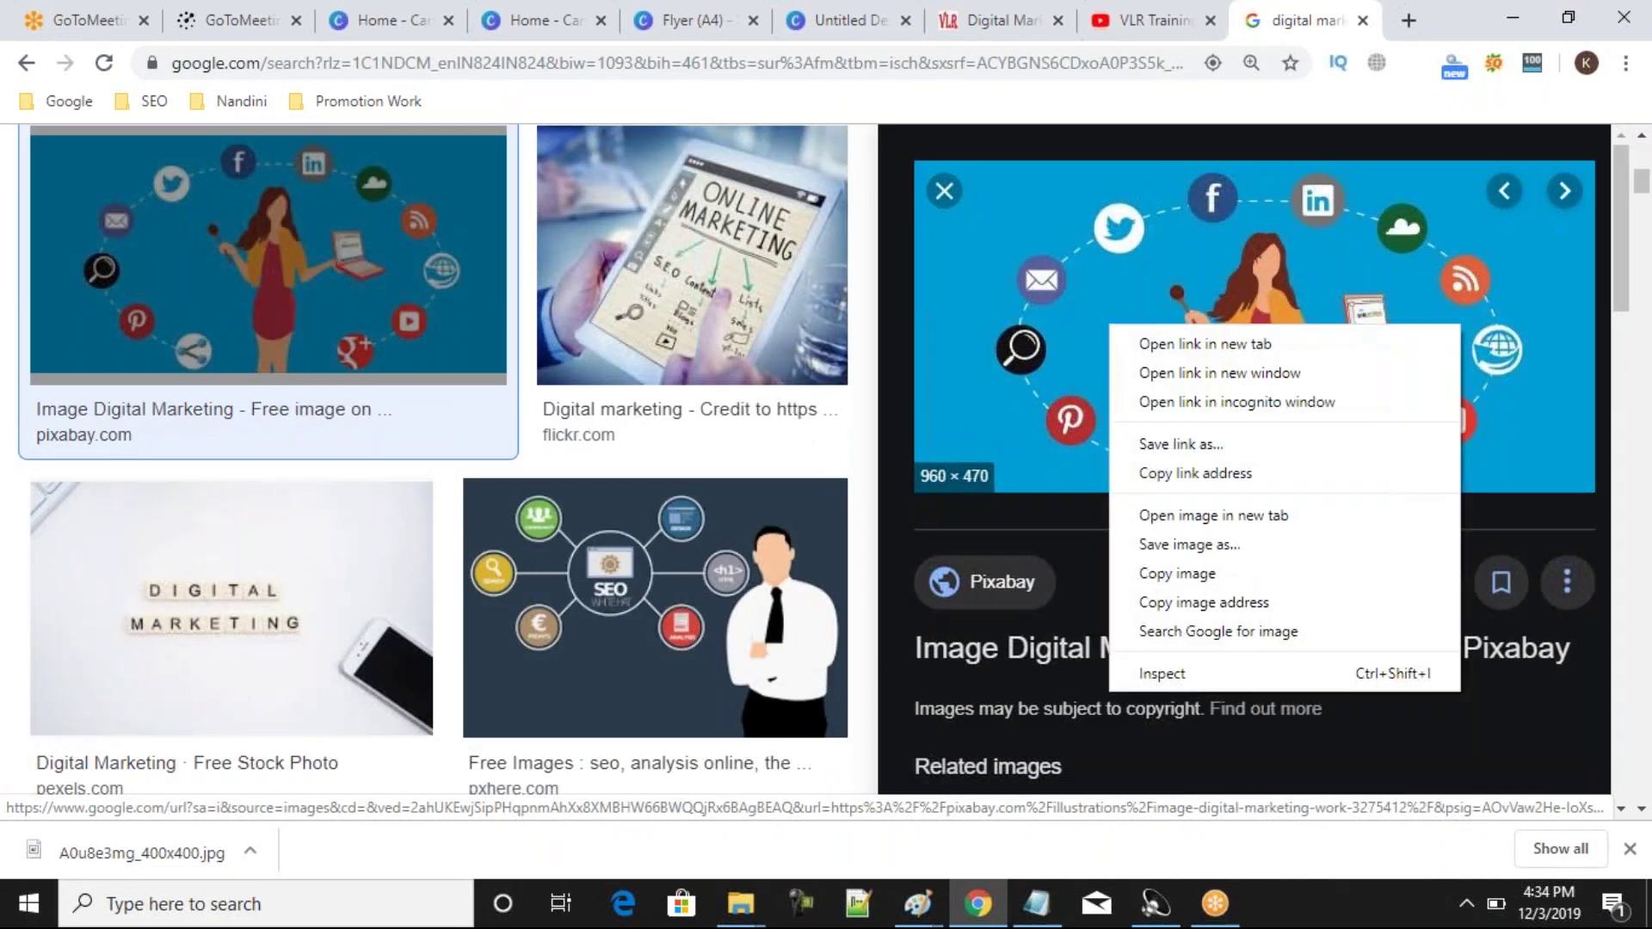
pyautogui.click(1189, 544)
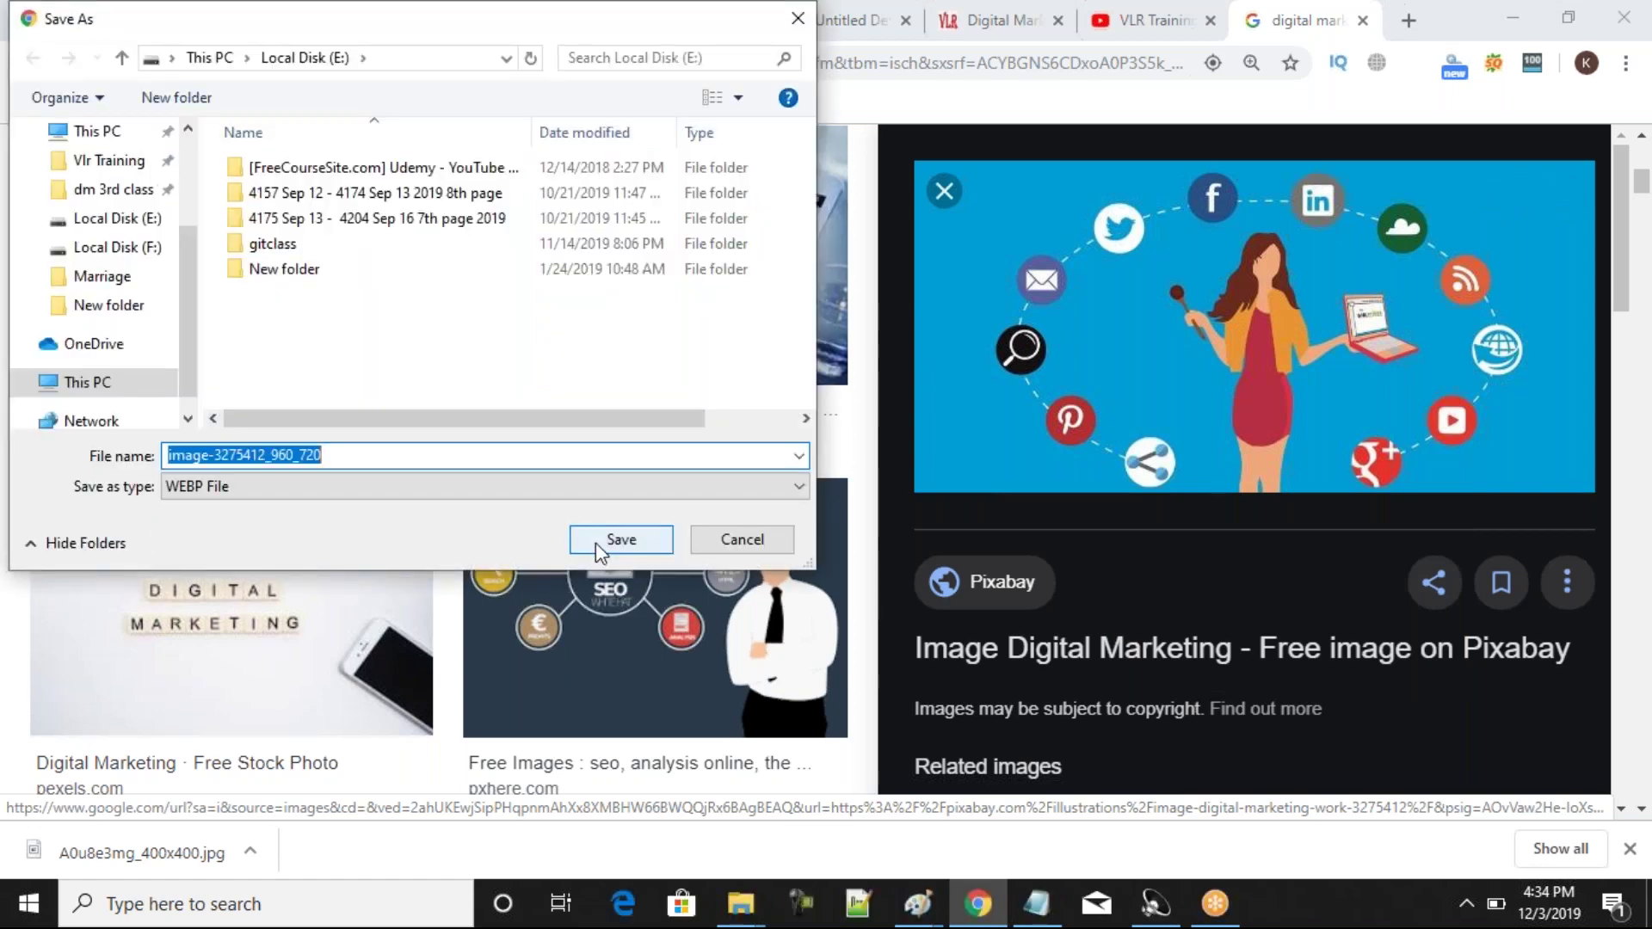
pyautogui.click(596, 544)
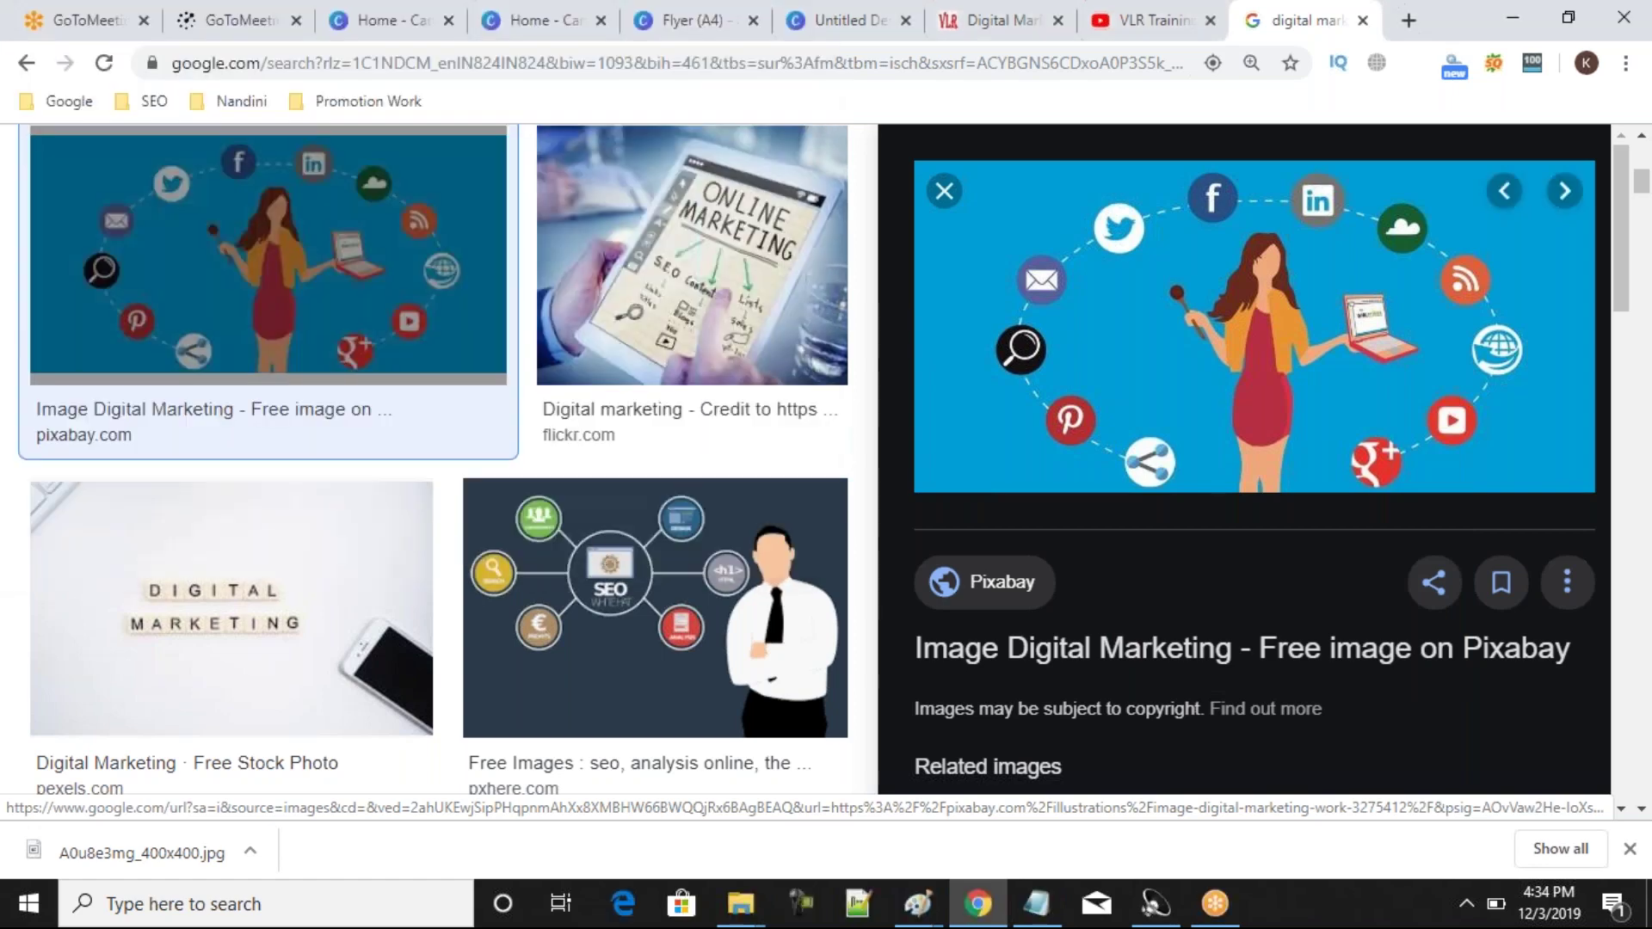
pyautogui.click(725, 19)
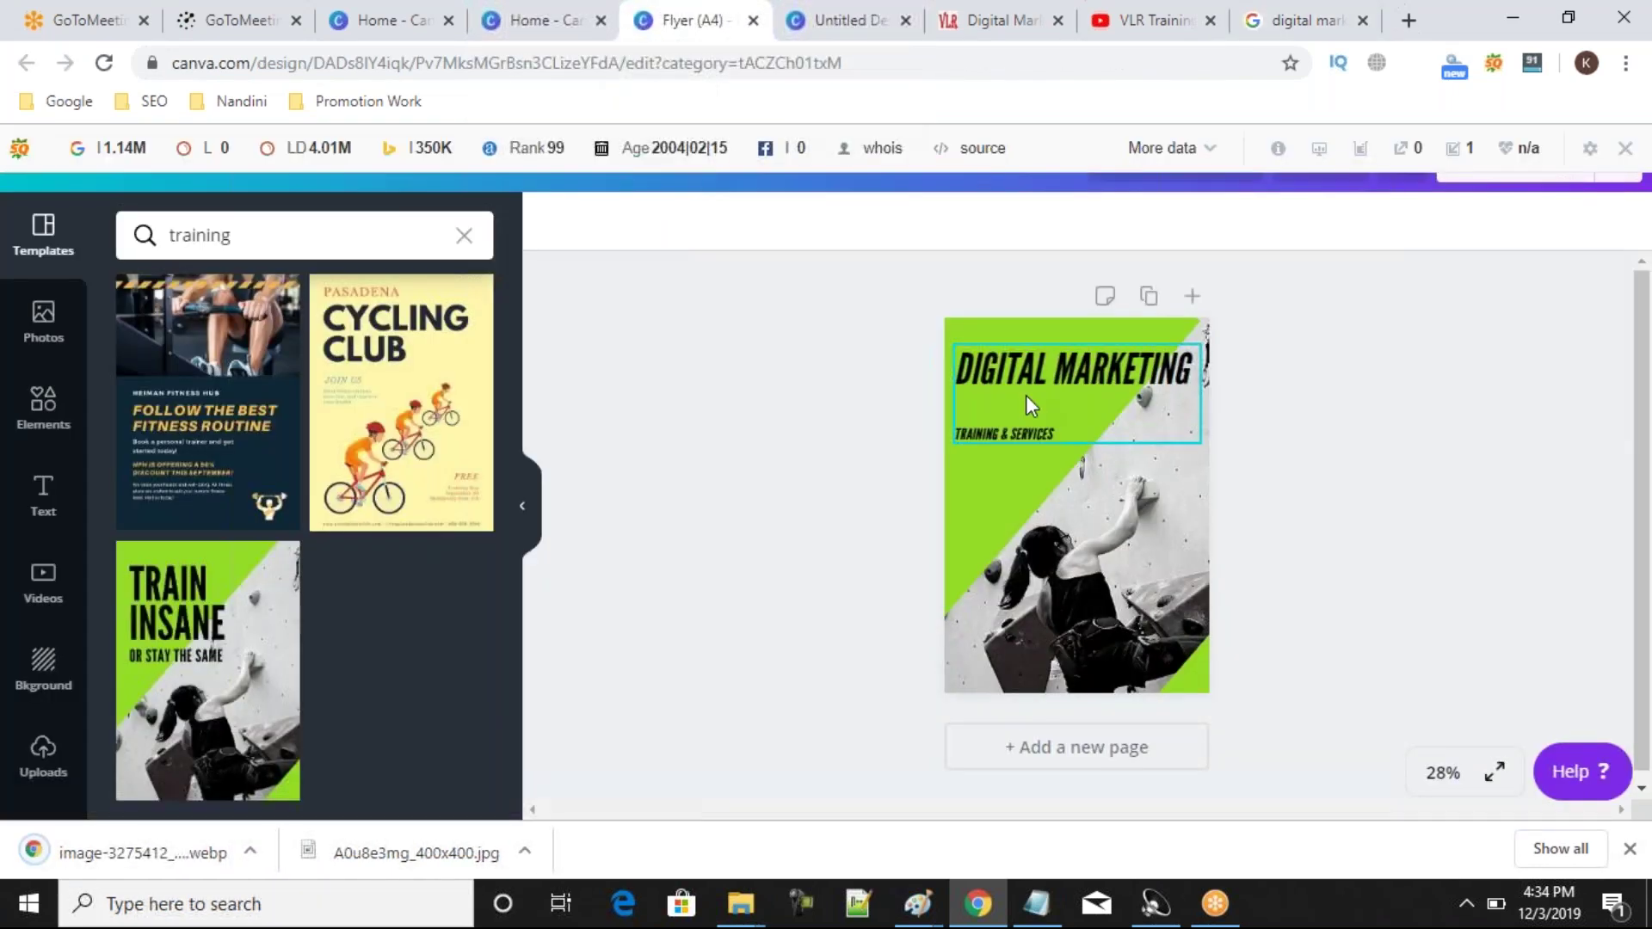
# Nudge the DIGITAL MARKETING heading right and add a circle shape at the flyer's lower left.
pyautogui.moveTo(1030, 405); pyautogui.dragTo(1040, 404)
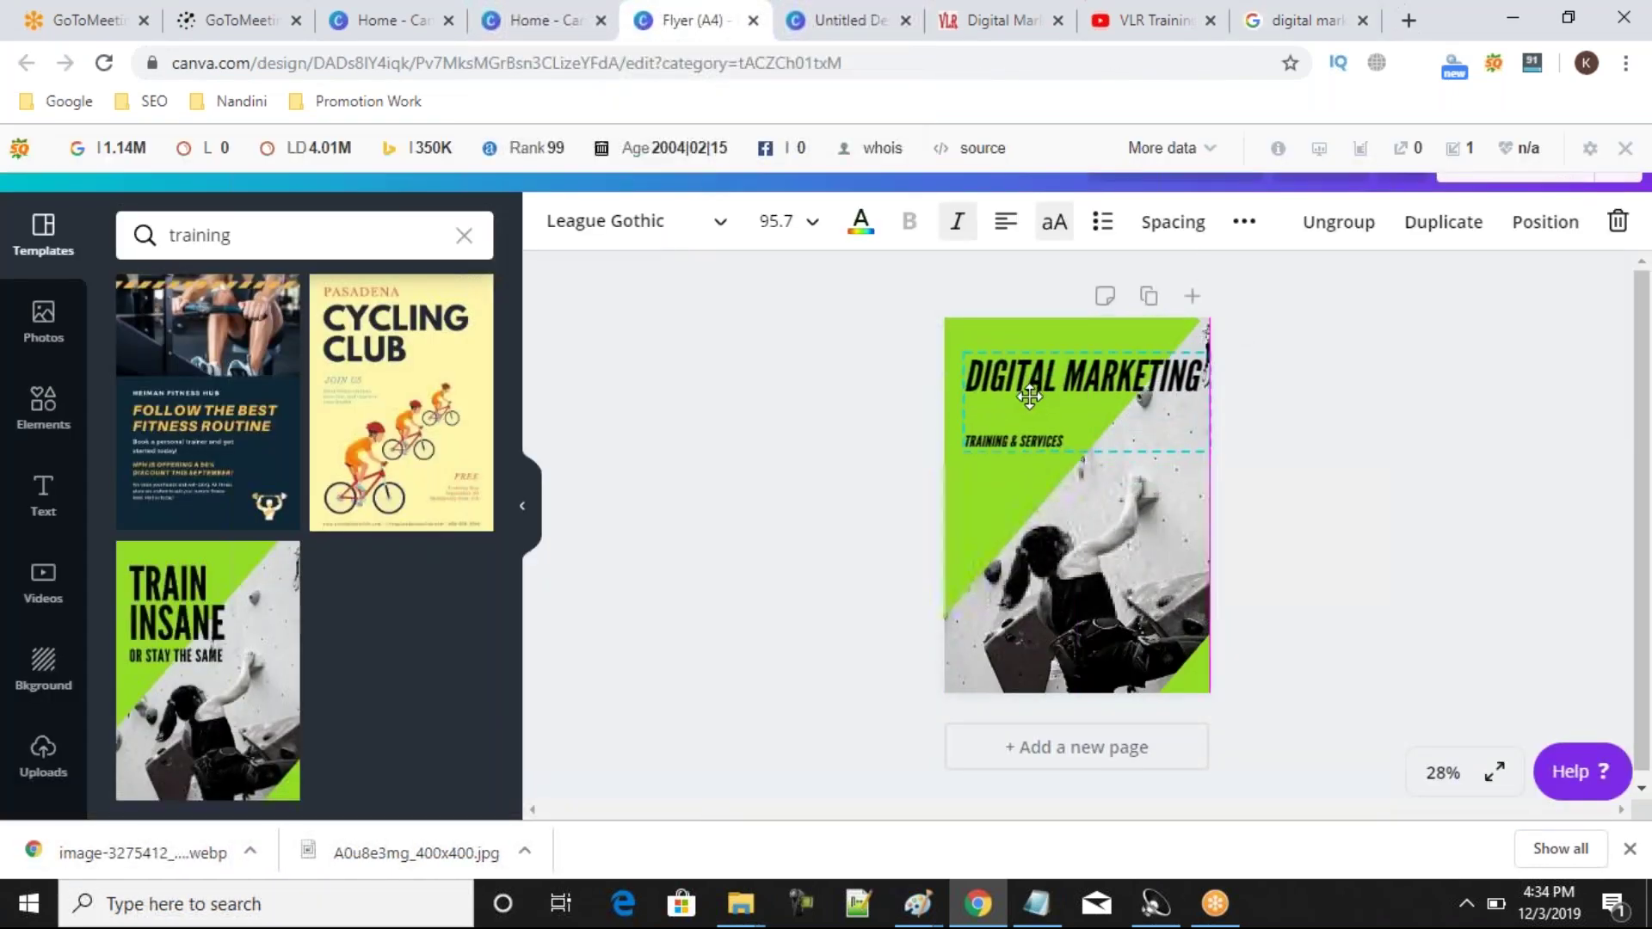
pyautogui.click(57, 414)
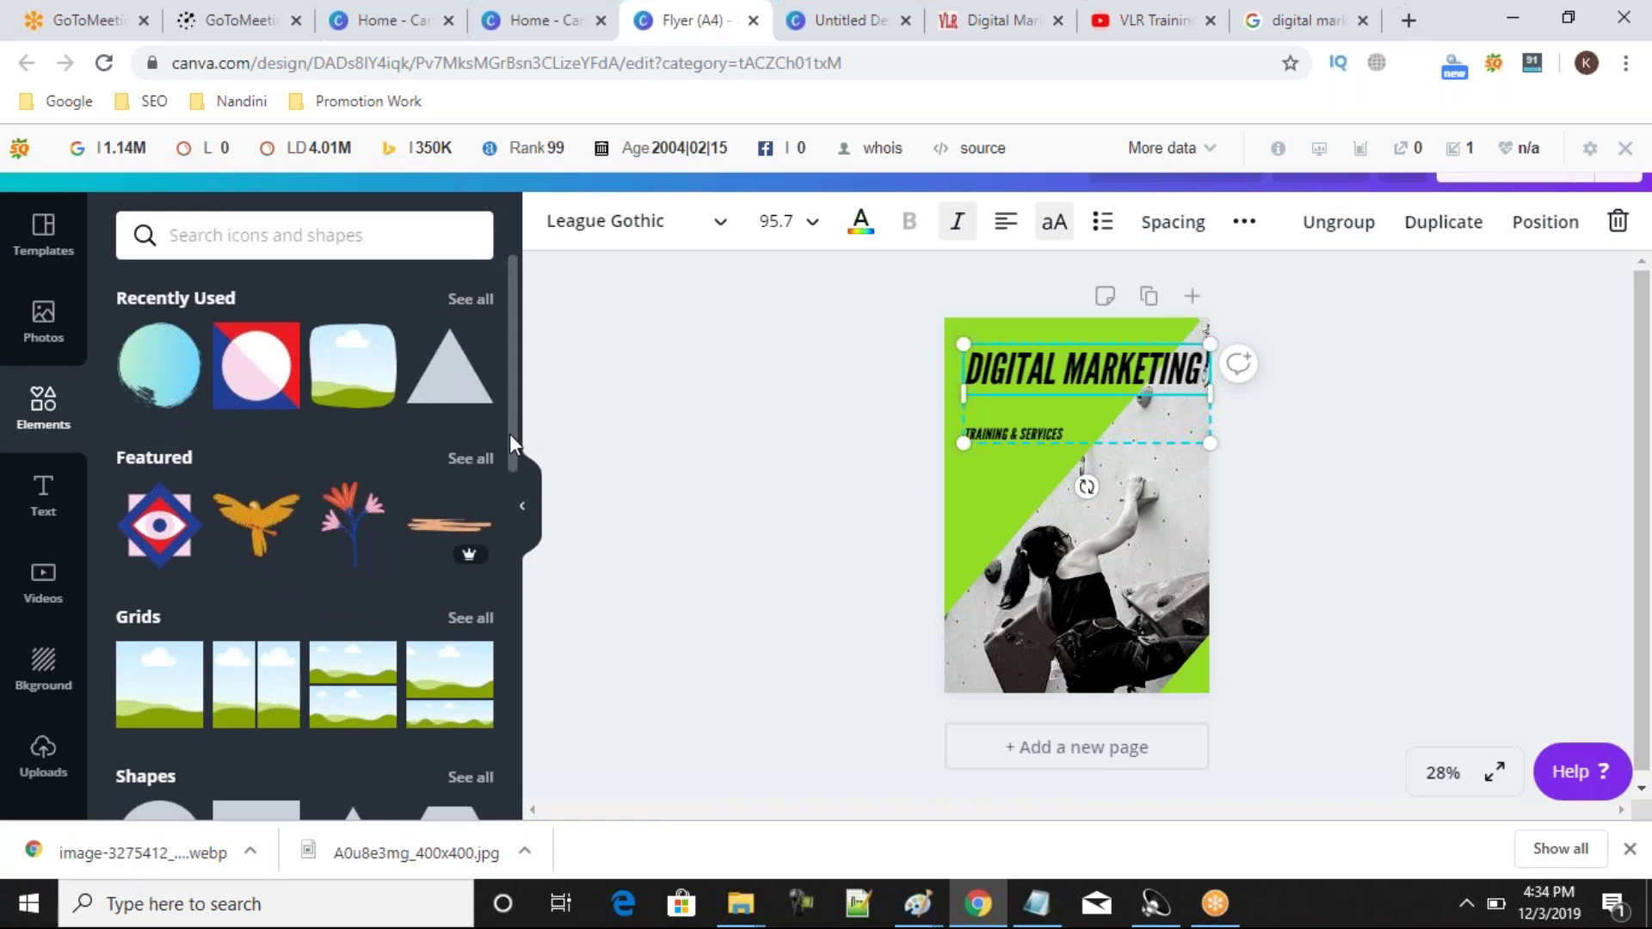
pyautogui.moveTo(513, 435); pyautogui.dragTo(517, 528)
pyautogui.click(470, 549)
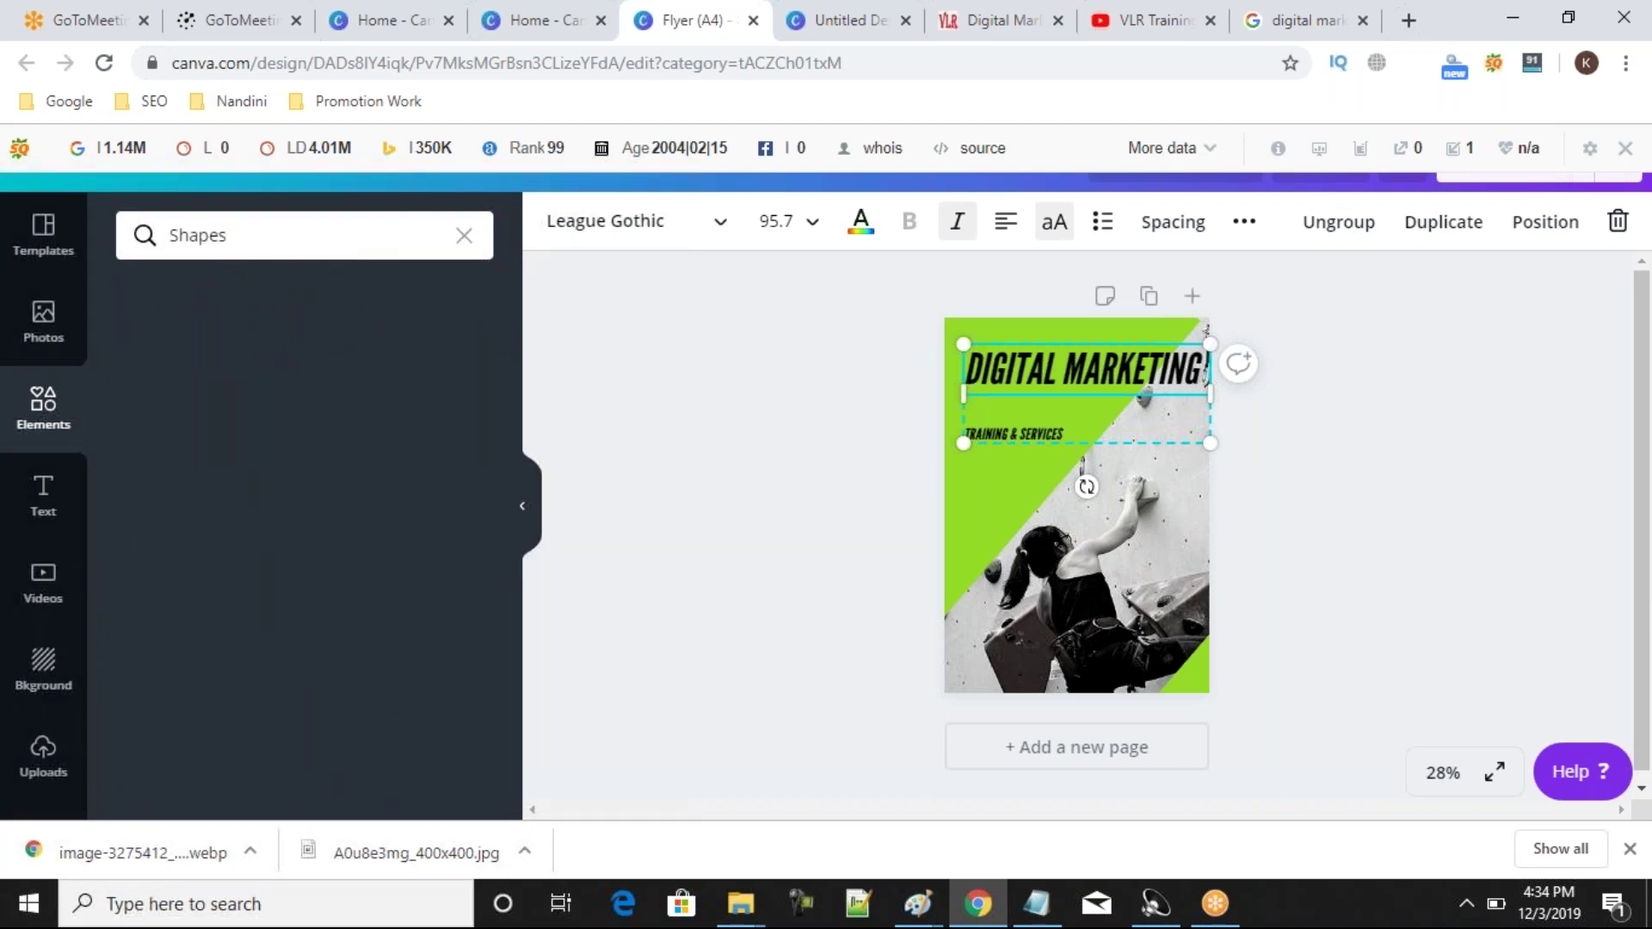
pyautogui.click(168, 542)
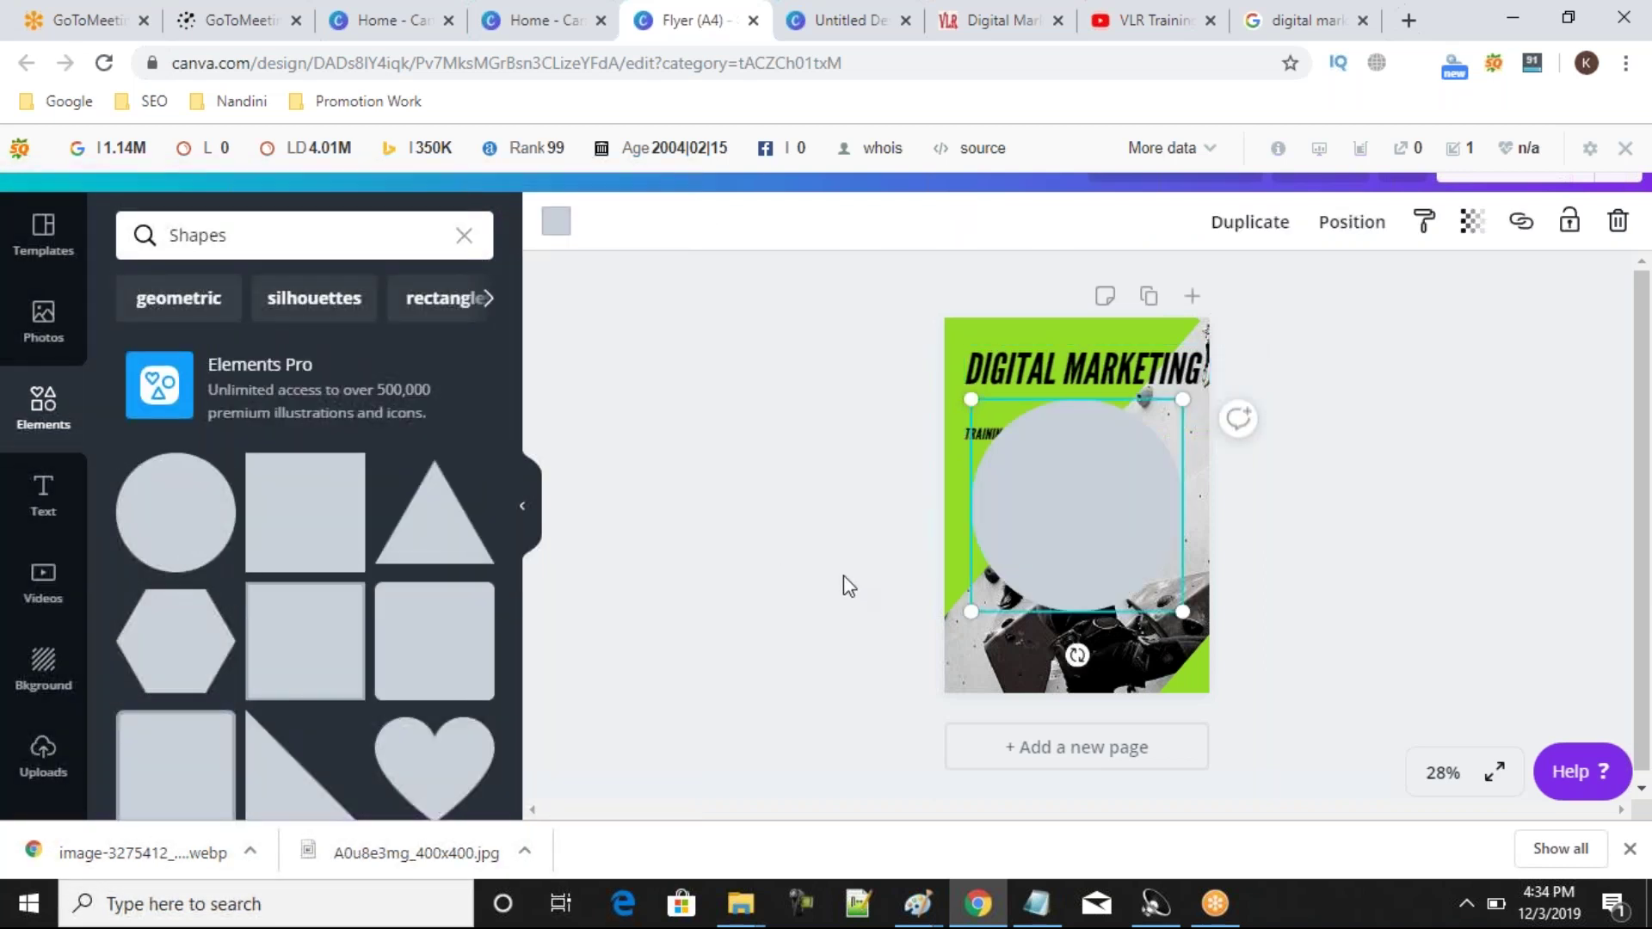
pyautogui.moveTo(1109, 515); pyautogui.dragTo(928, 699)
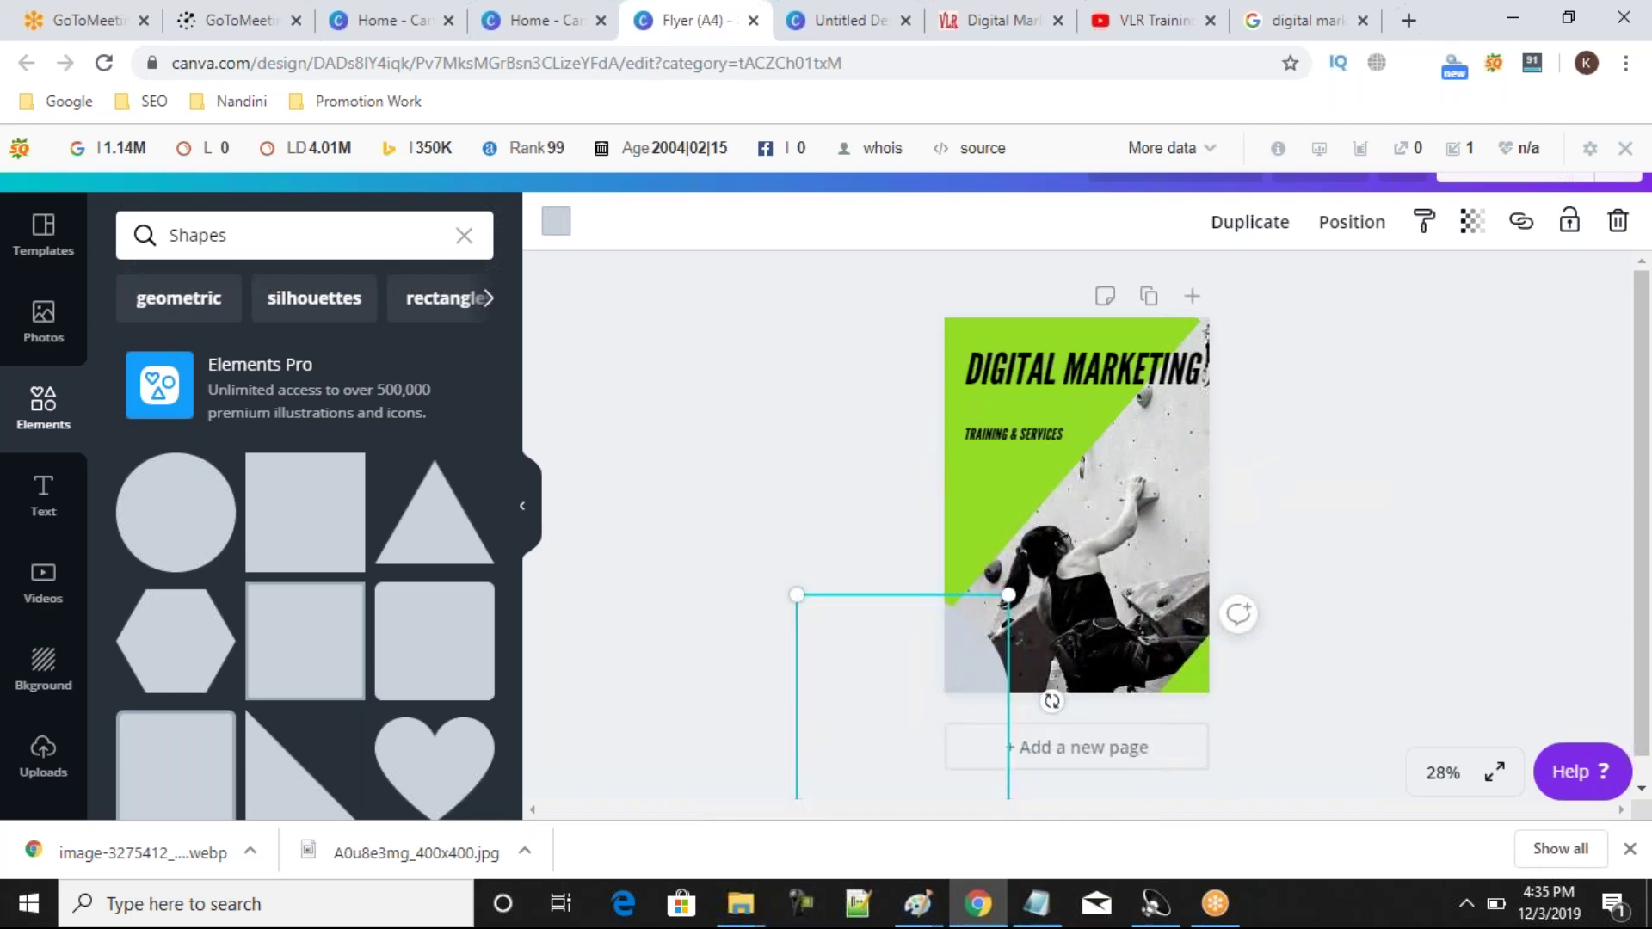
# Add a triangle shape at the flyer's right edge and colour it purple.
pyautogui.click(482, 533)
pyautogui.moveTo(1058, 542); pyautogui.dragTo(1140, 498)
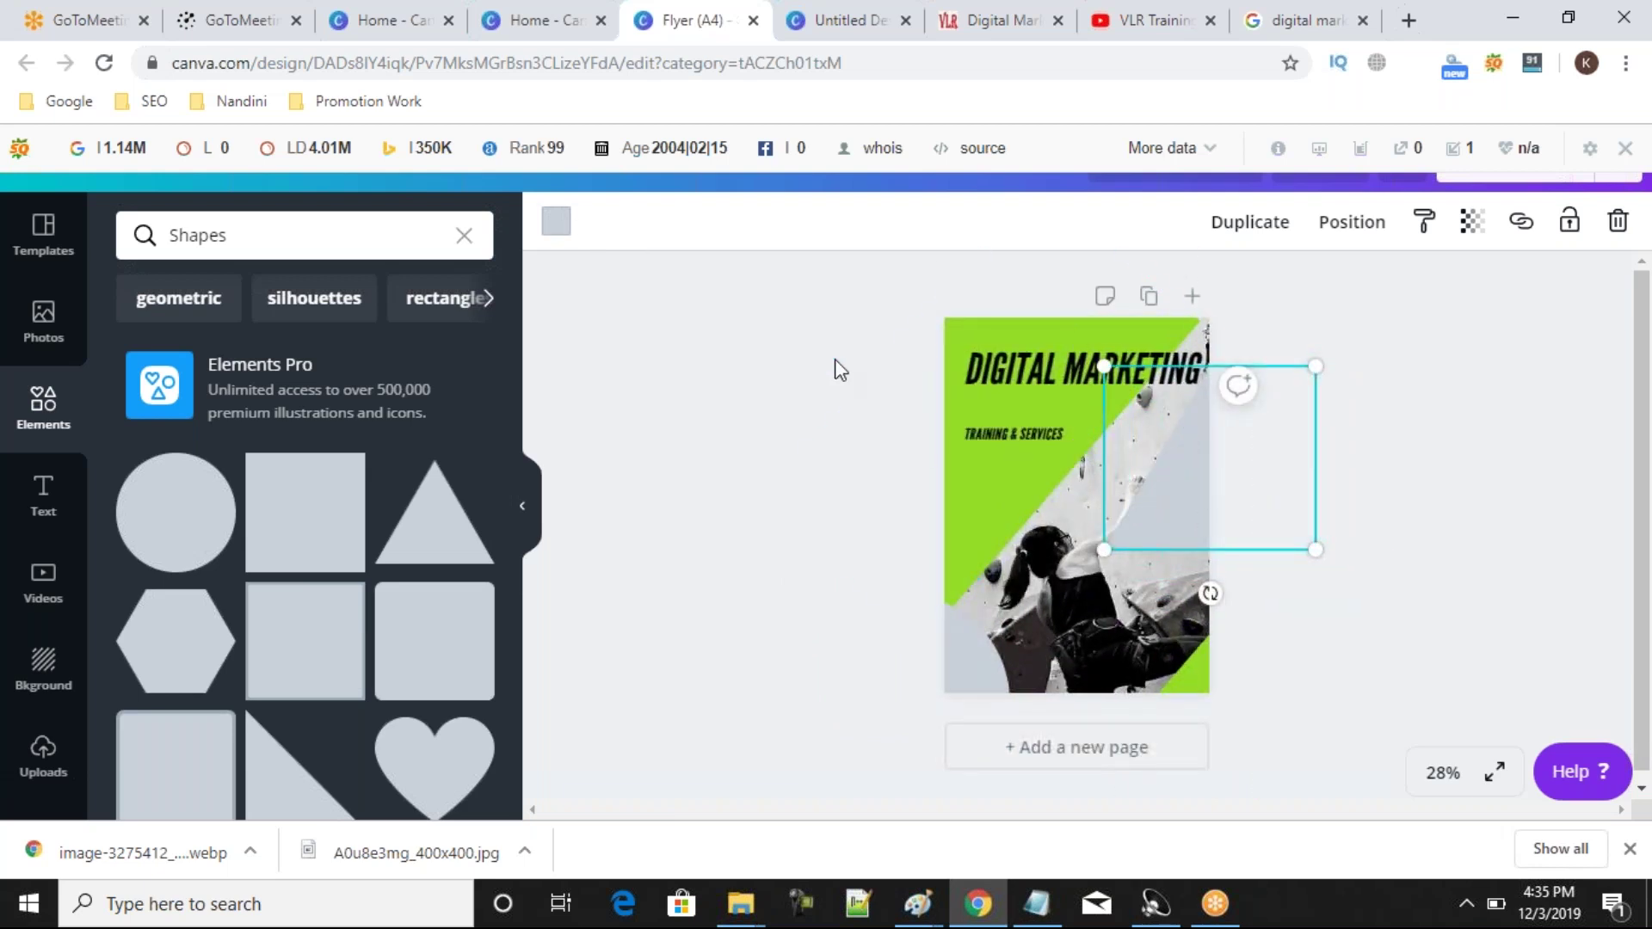
pyautogui.click(559, 225)
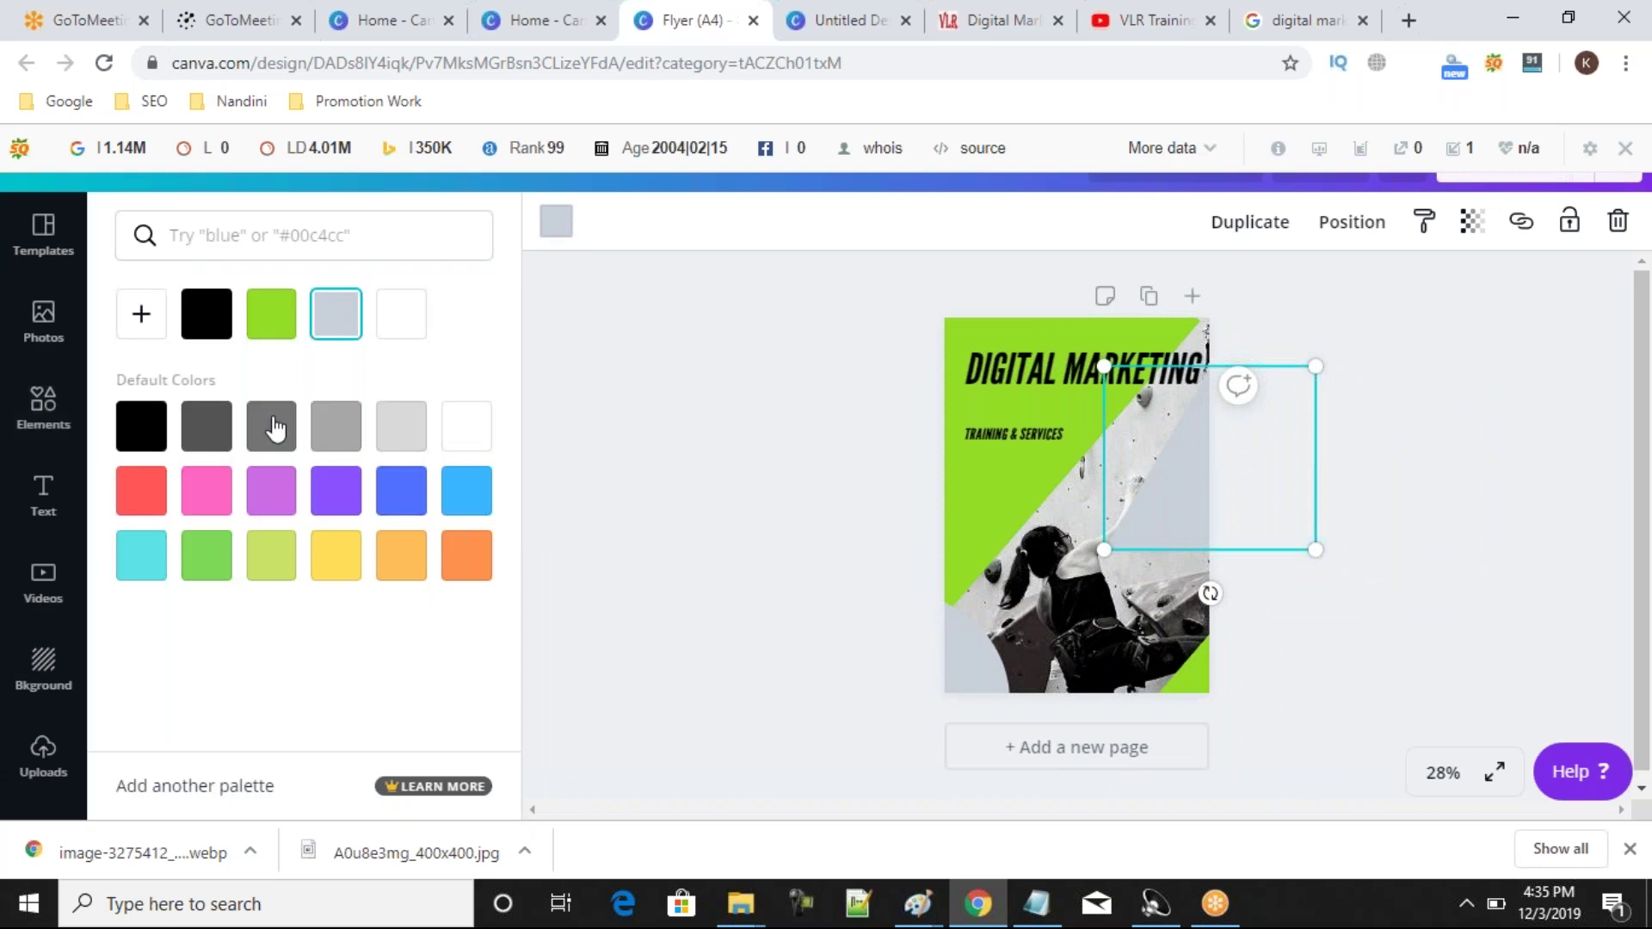
pyautogui.click(355, 508)
# Recolour the grey bottom-left shape black.
pyautogui.click(981, 680)
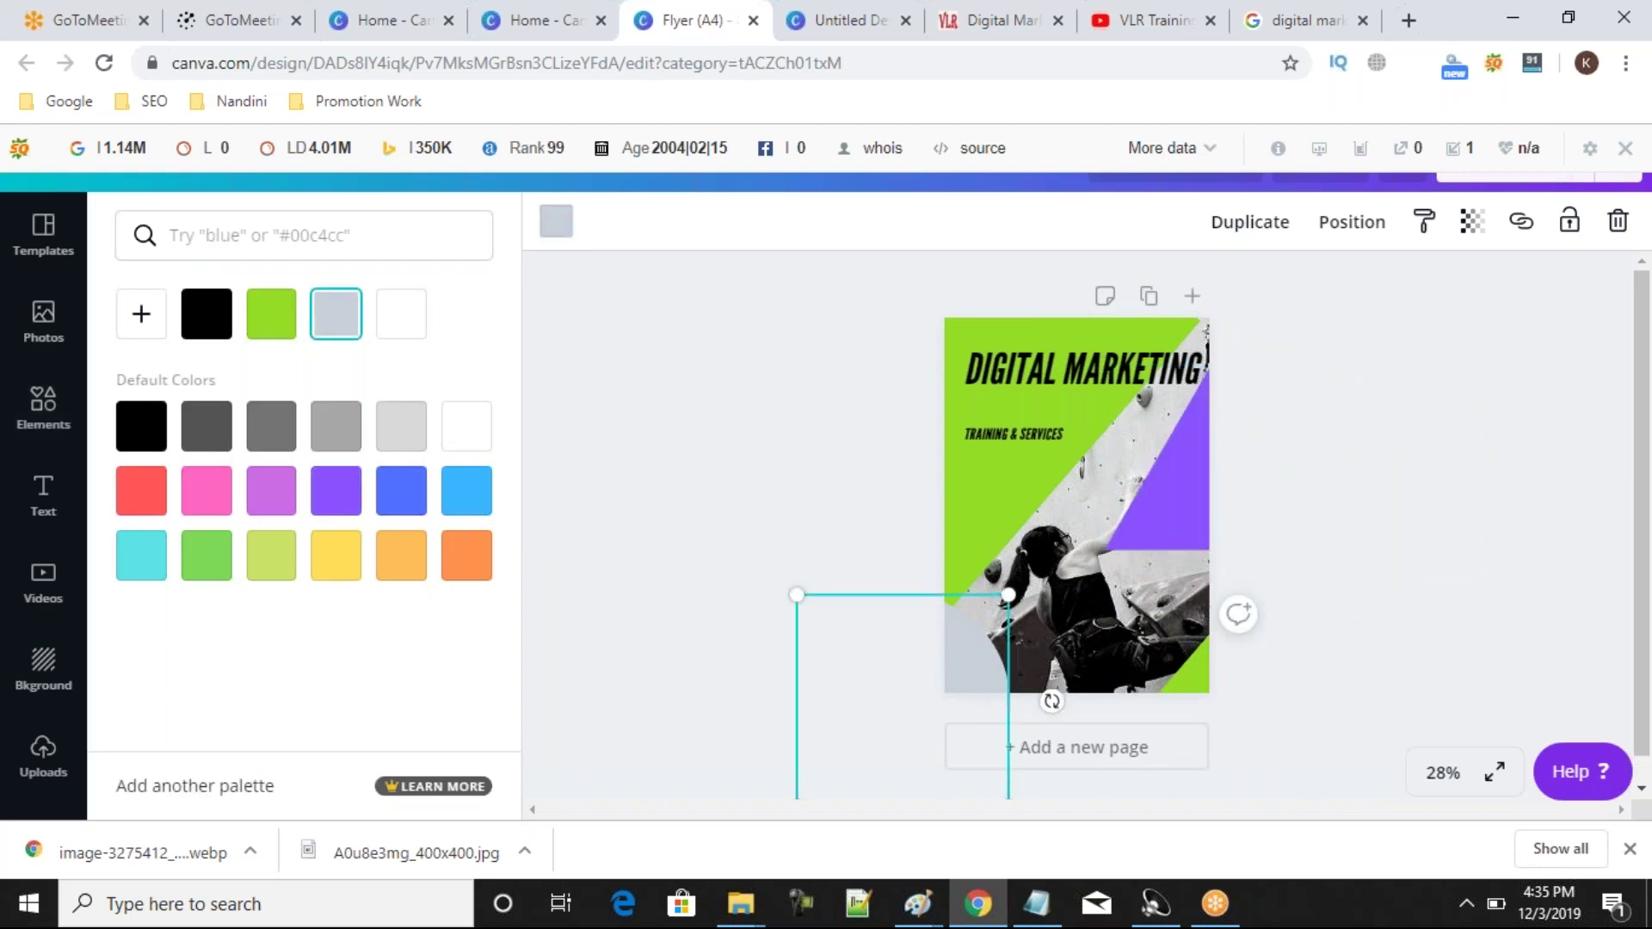
pyautogui.click(211, 320)
pyautogui.click(401, 426)
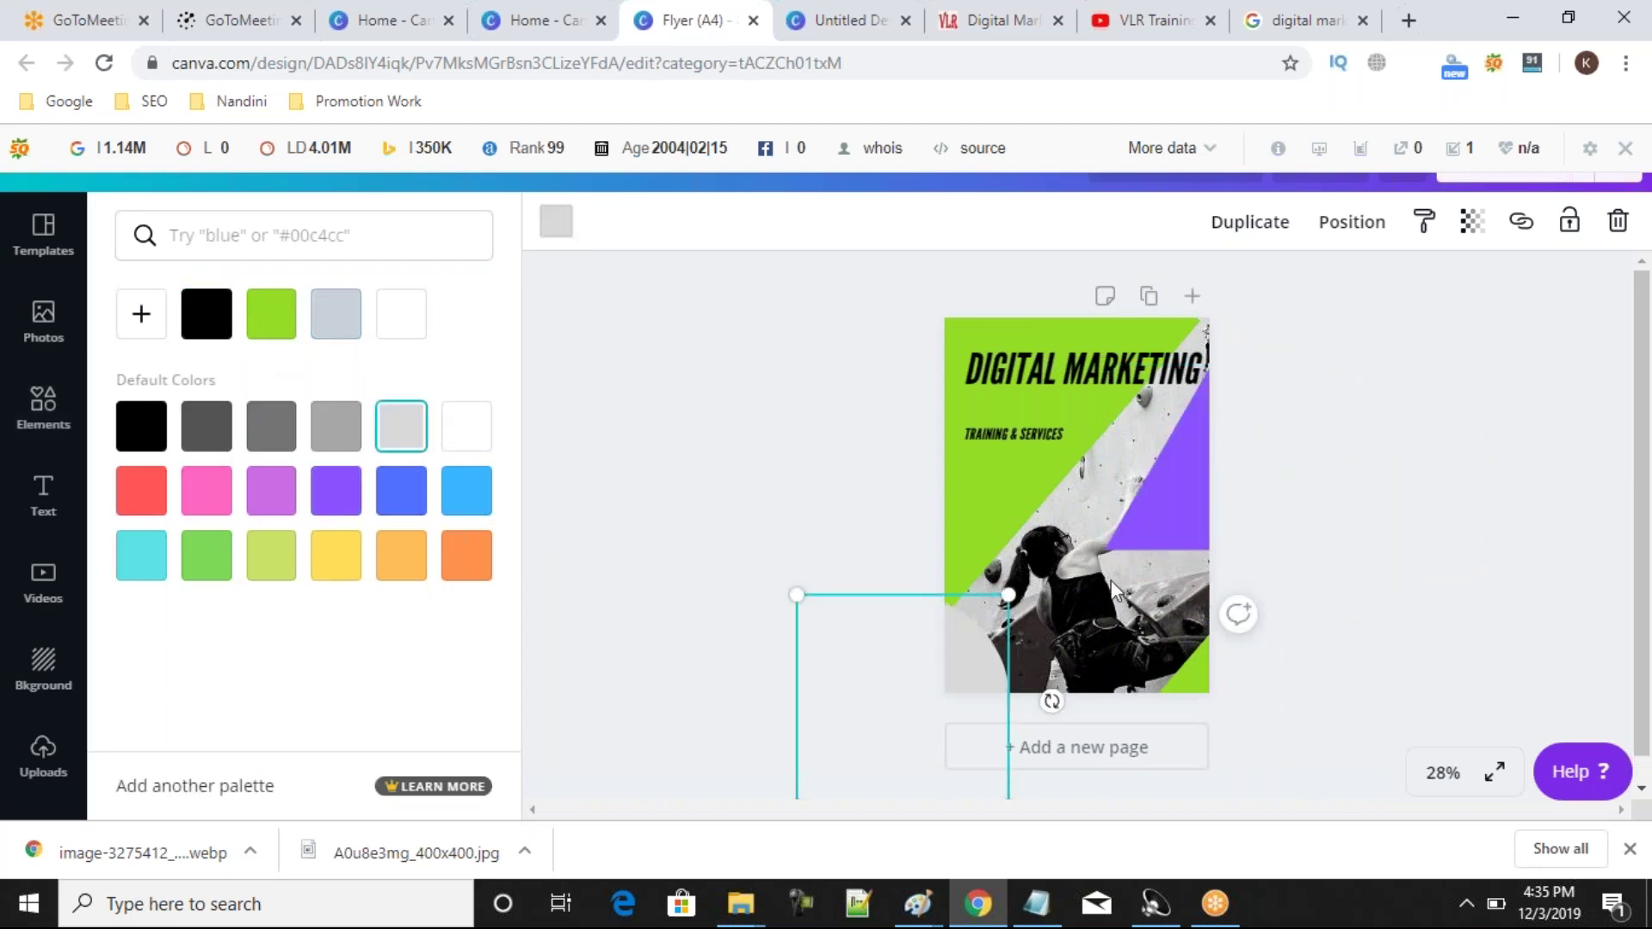
pyautogui.click(207, 314)
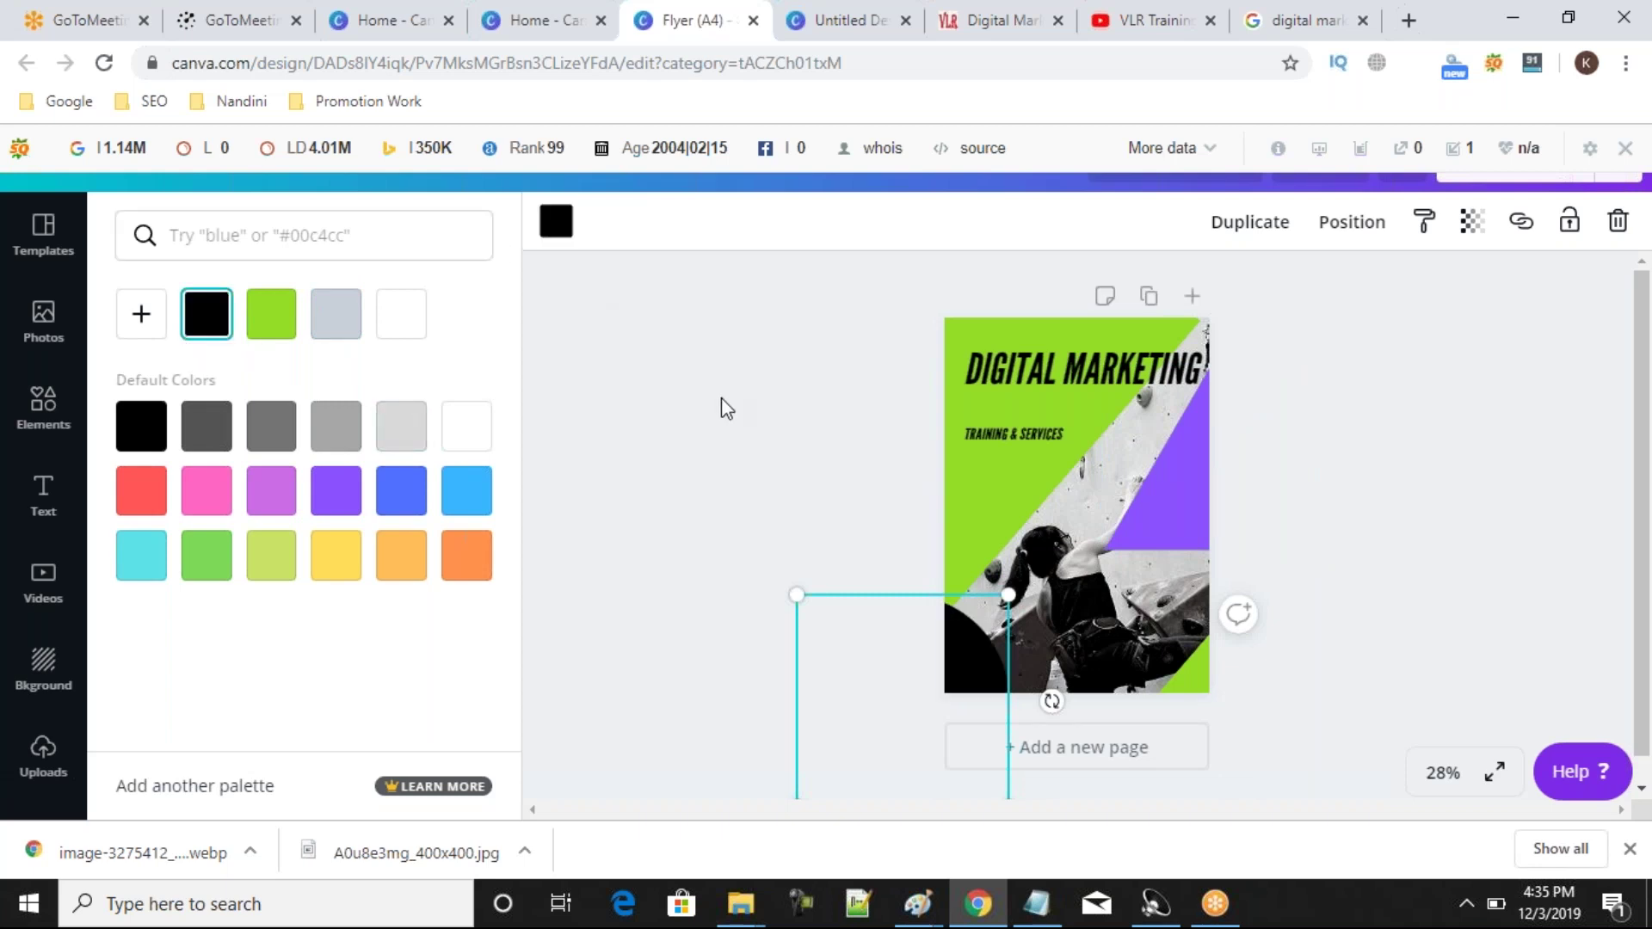
pyautogui.click(727, 409)
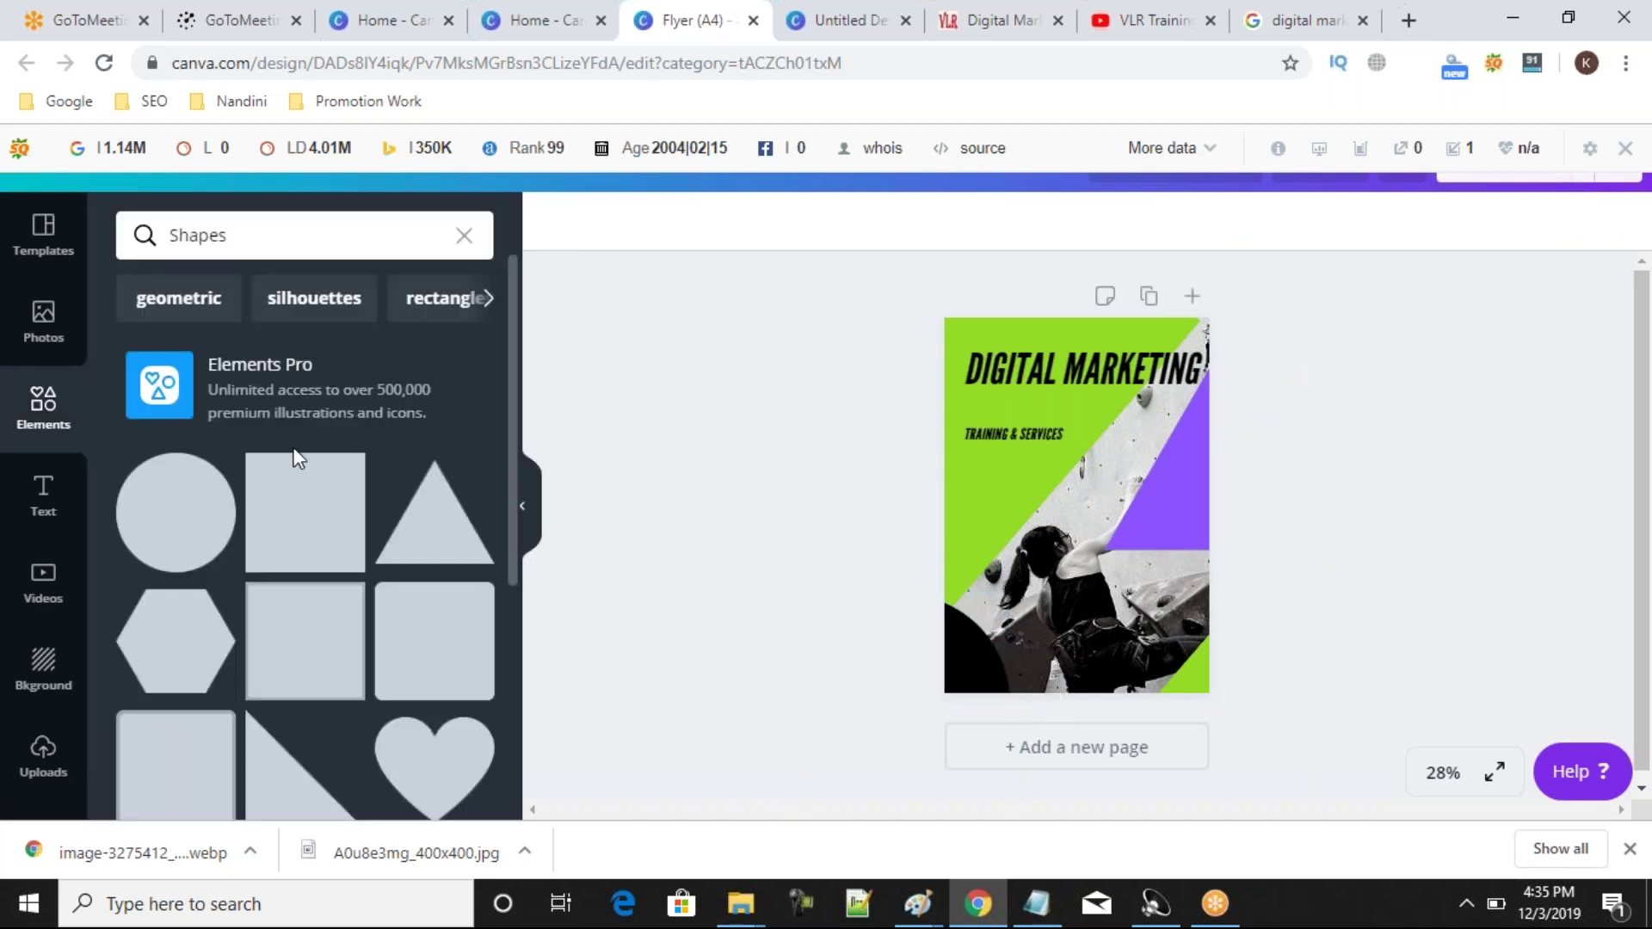
# Add a square and resize it into a wide bar under the title, reaching the right edge.
pyautogui.click(336, 551)
pyautogui.moveTo(1070, 612); pyautogui.dragTo(1078, 471)
pyautogui.moveTo(1078, 391); pyautogui.dragTo(1078, 405)
pyautogui.moveTo(1181, 442); pyautogui.dragTo(1222, 442)
pyautogui.moveTo(1104, 447); pyautogui.dragTo(1093, 430)
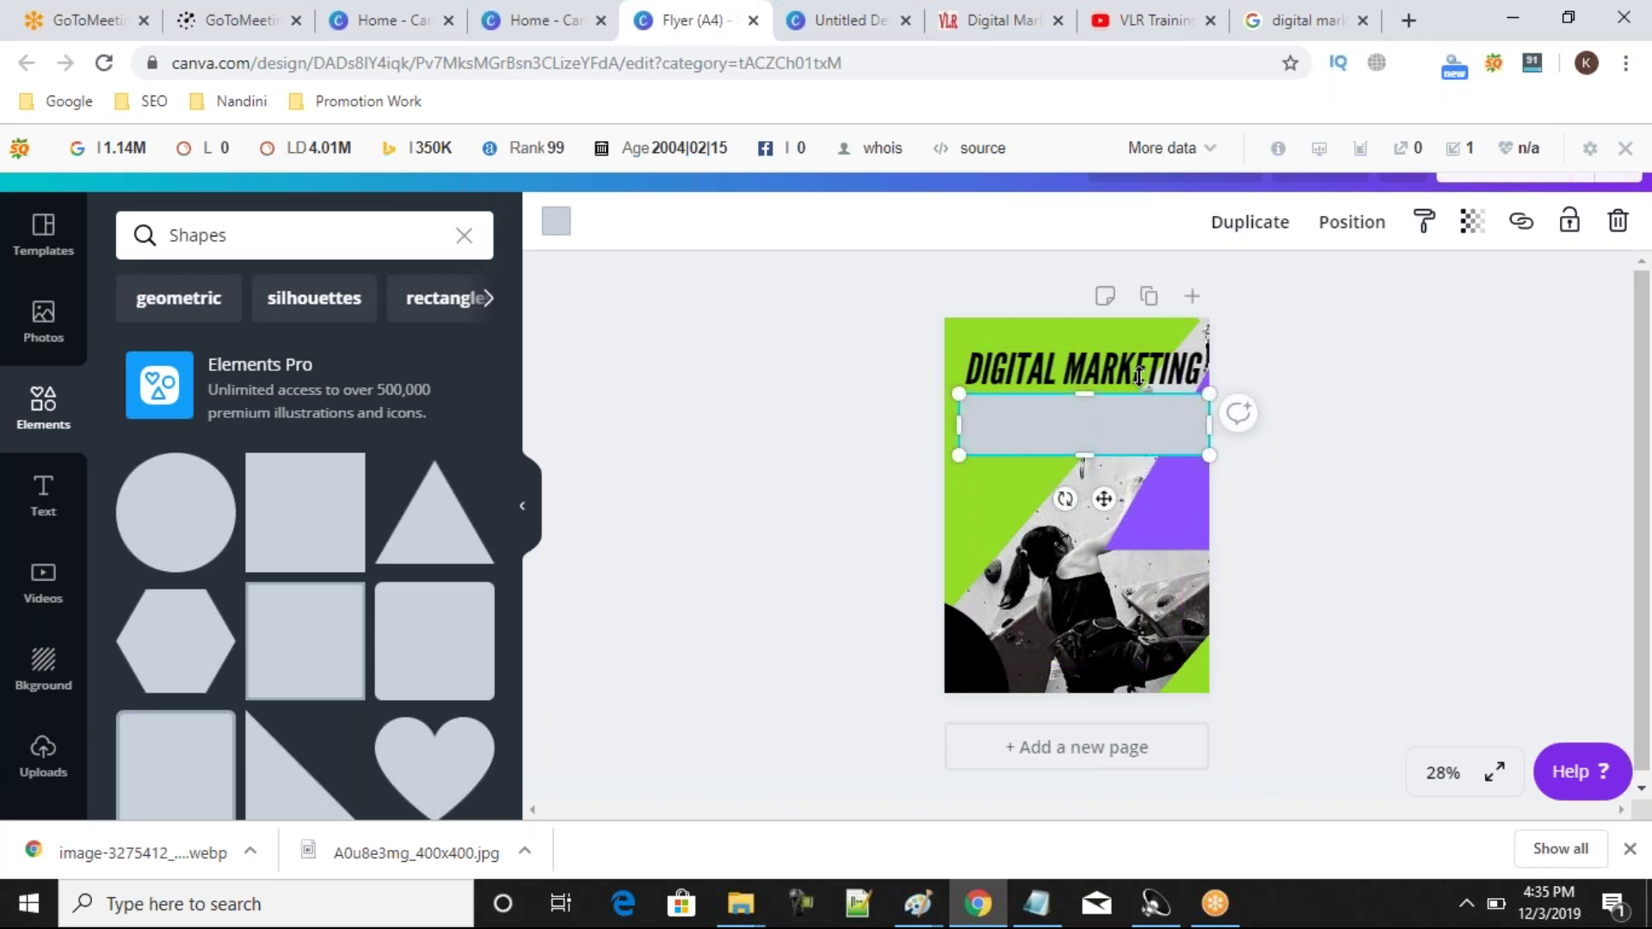
# Add an enlarged heading containing the phone number and place it on the grey bar.
pyautogui.click(43, 509)
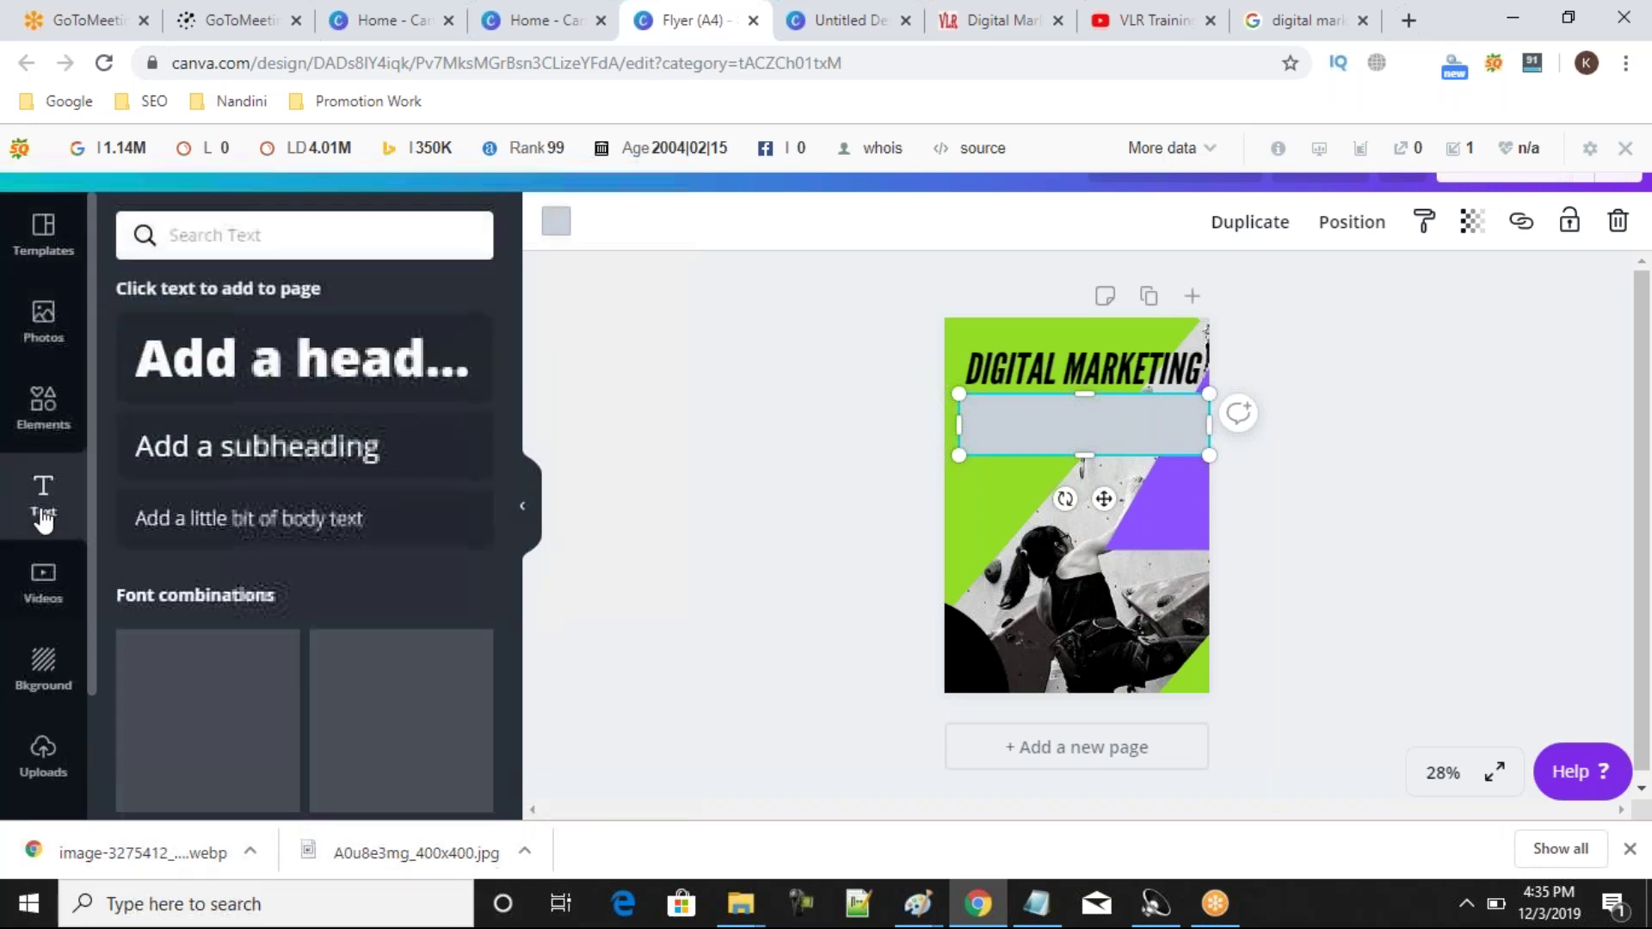
pyautogui.click(219, 370)
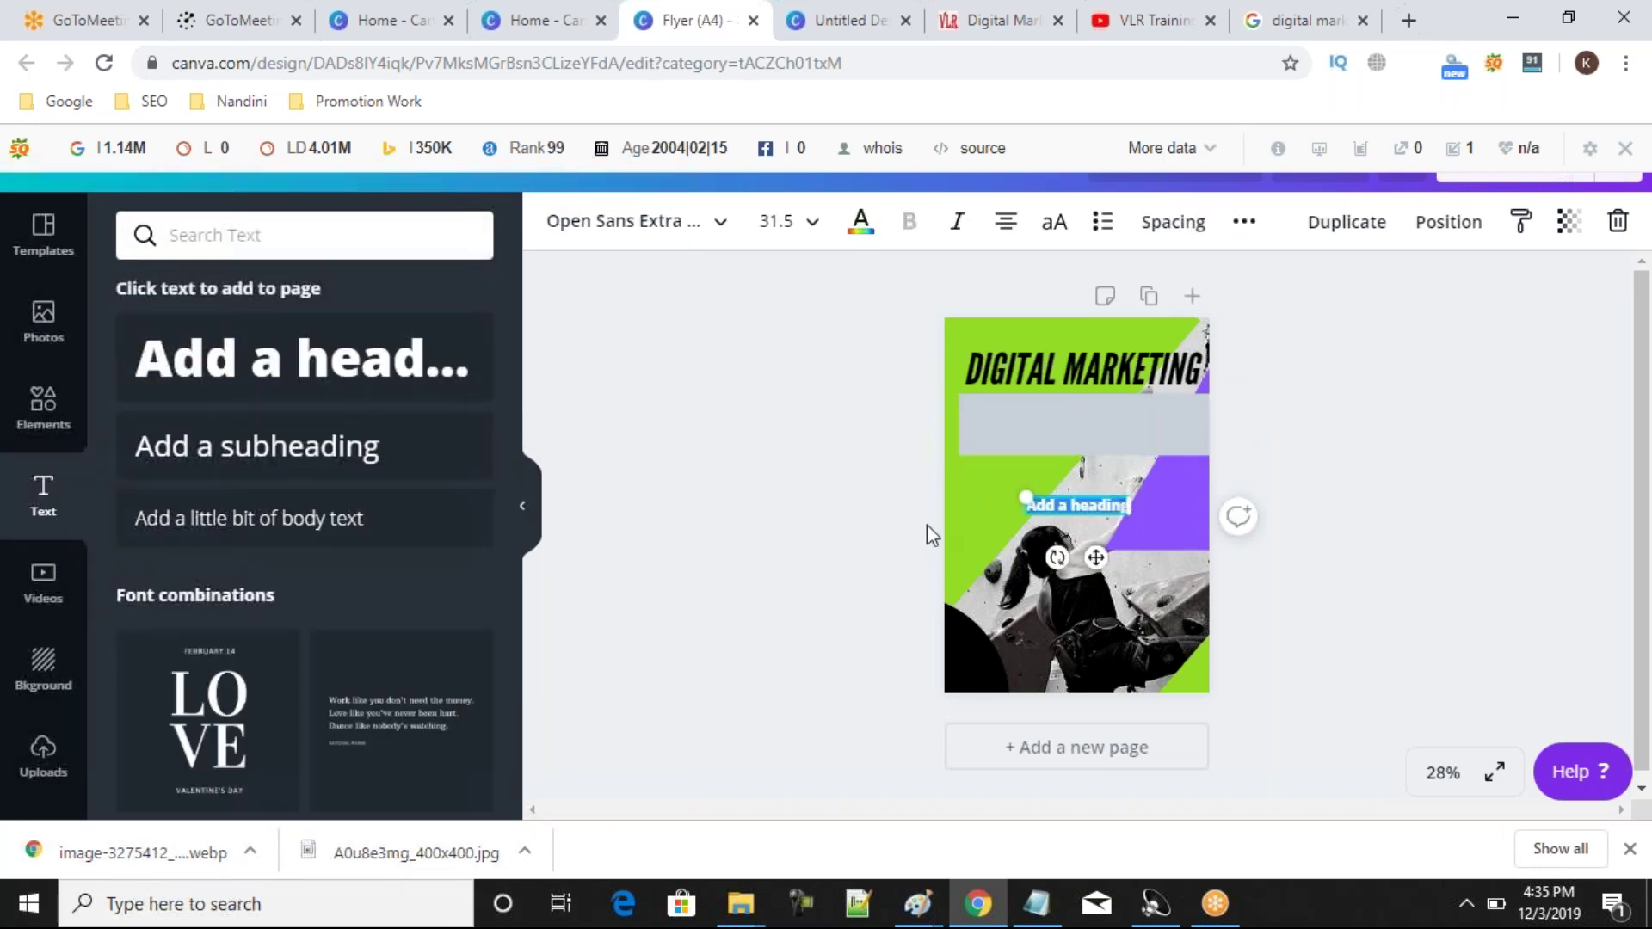
pyautogui.moveTo(1016, 491); pyautogui.dragTo(981, 484)
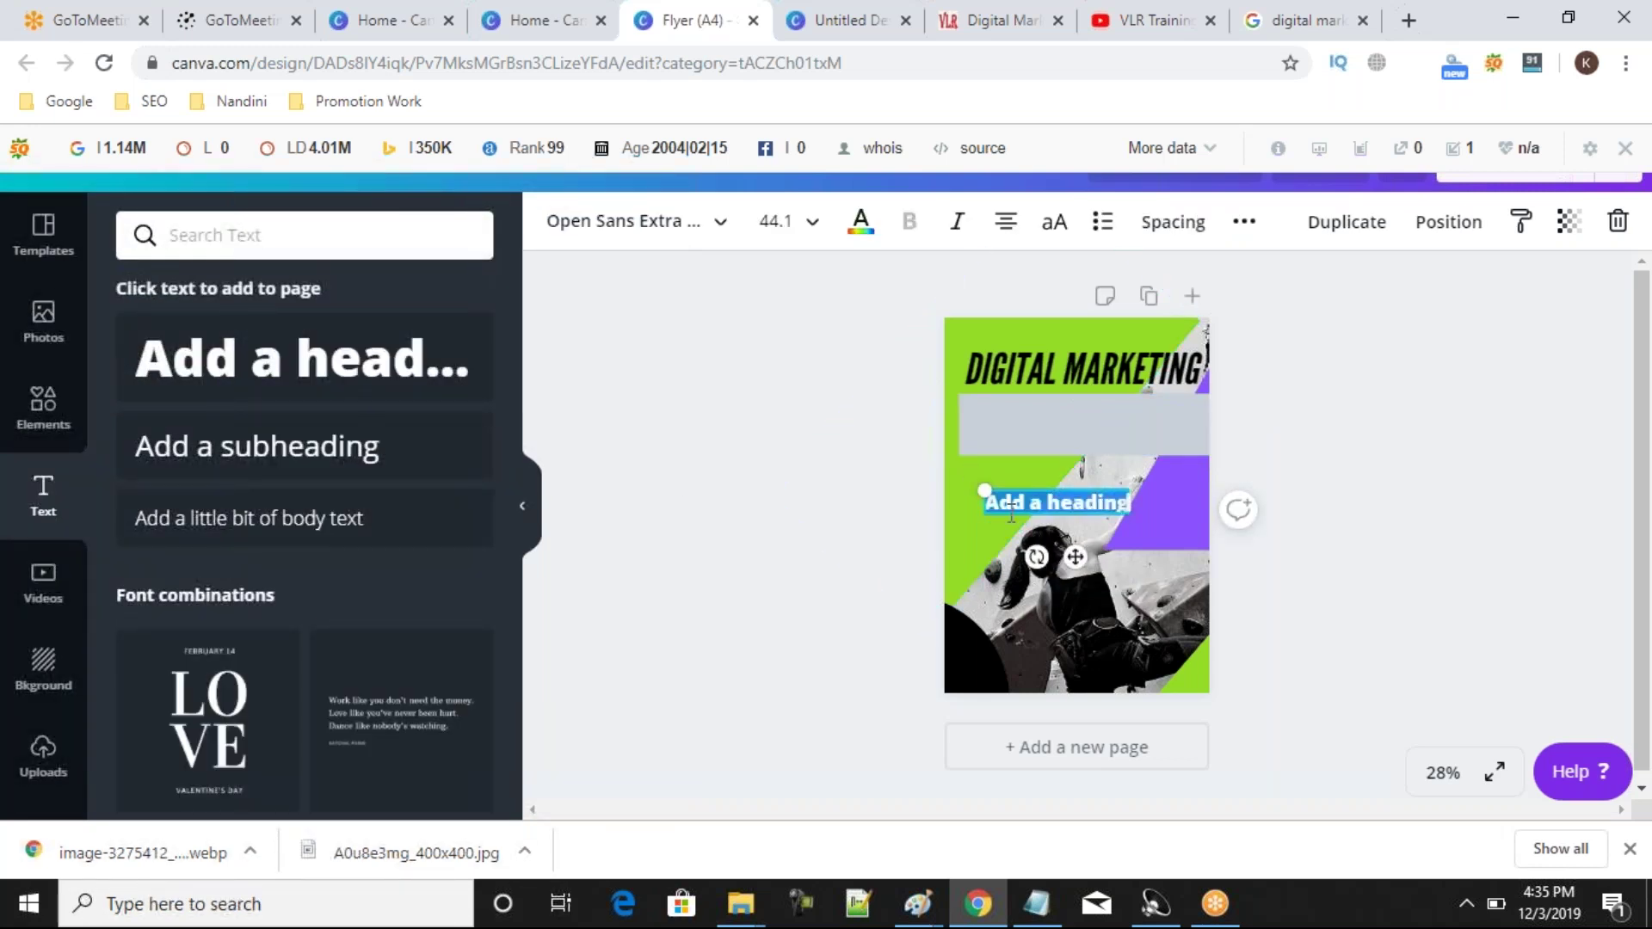
pyautogui.click(971, 486)
pyautogui.doubleClick(1058, 503)
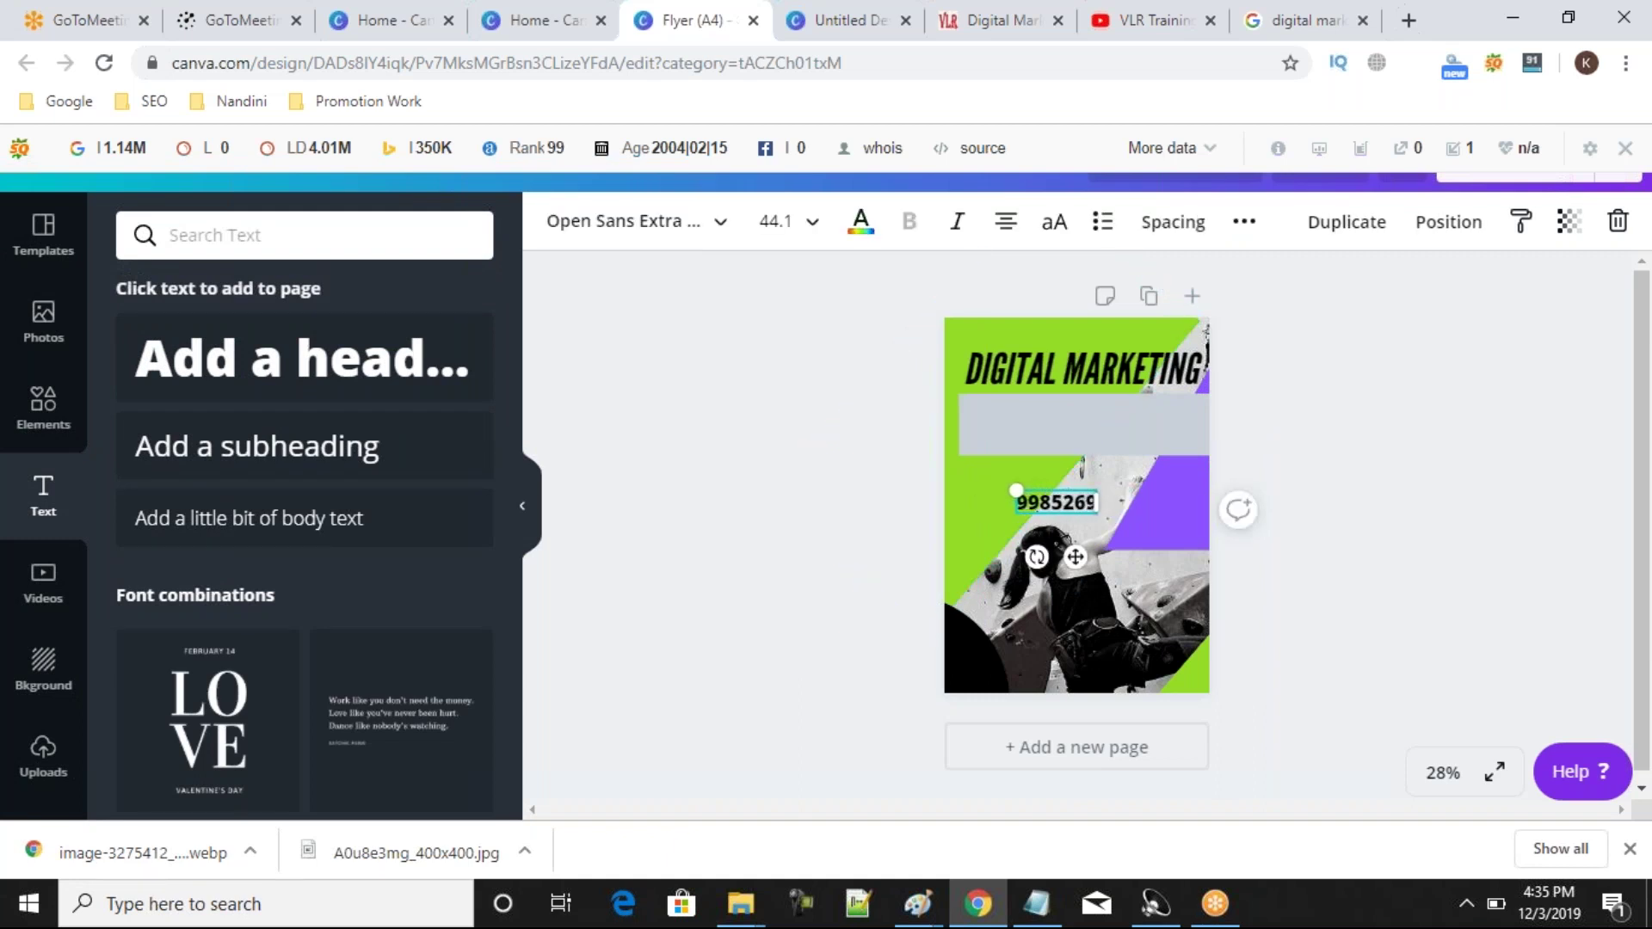
pyautogui.moveTo(1016, 485); pyautogui.dragTo(996, 417)
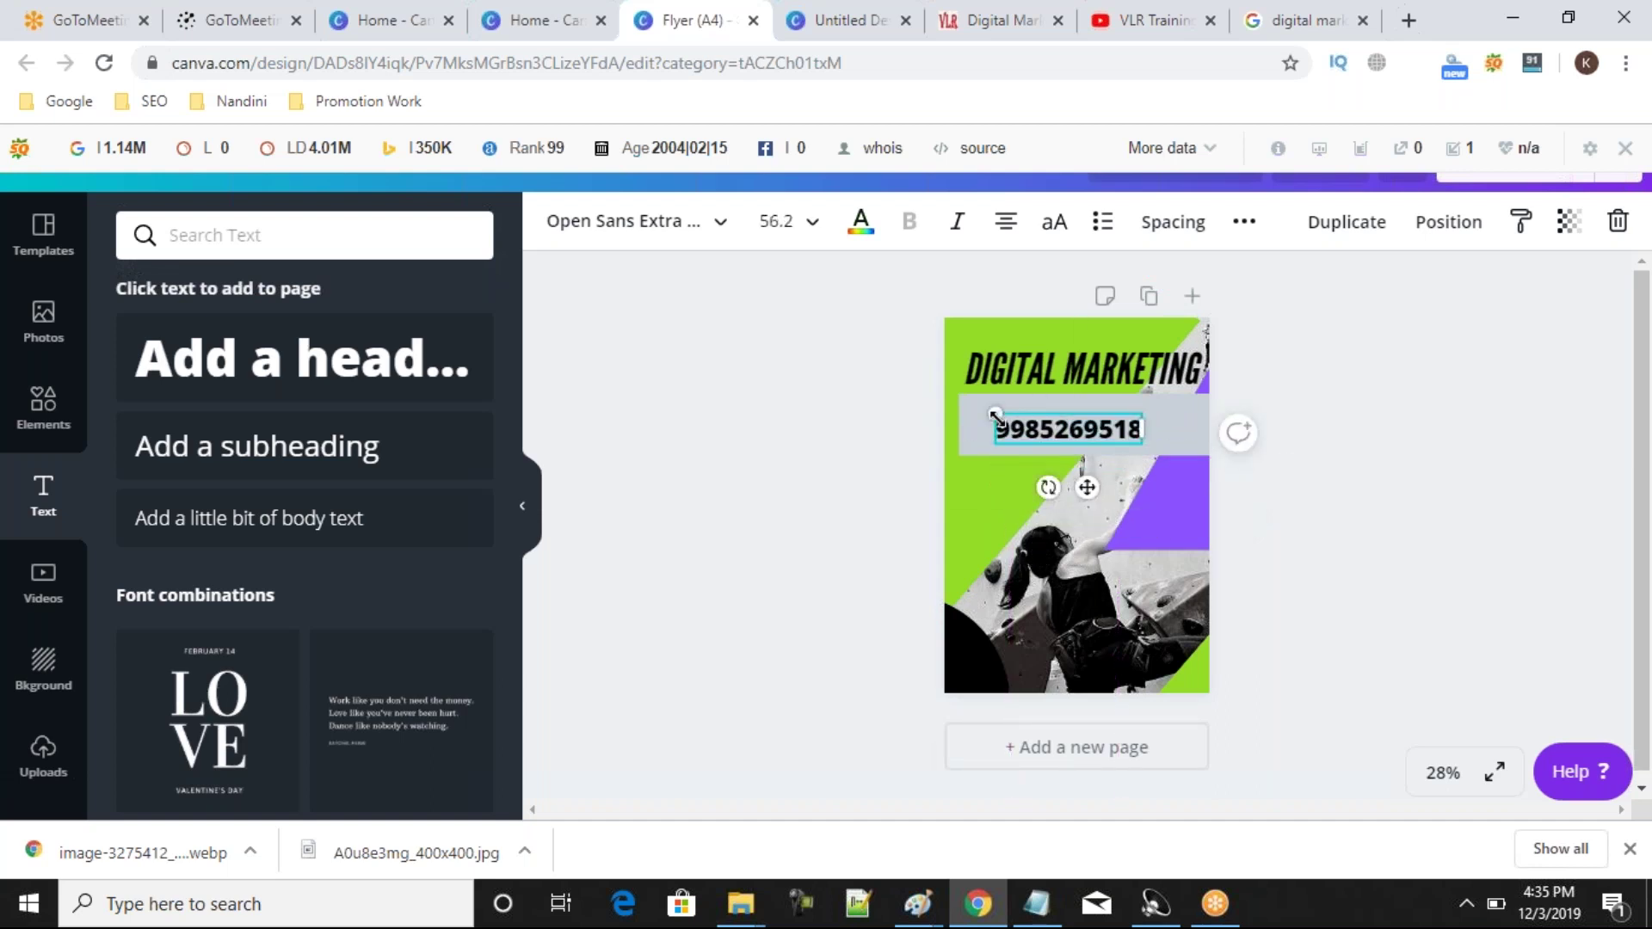
# Try red, black, green and grey on the phone-number bar, settling on orange.
pyautogui.click(1172, 417)
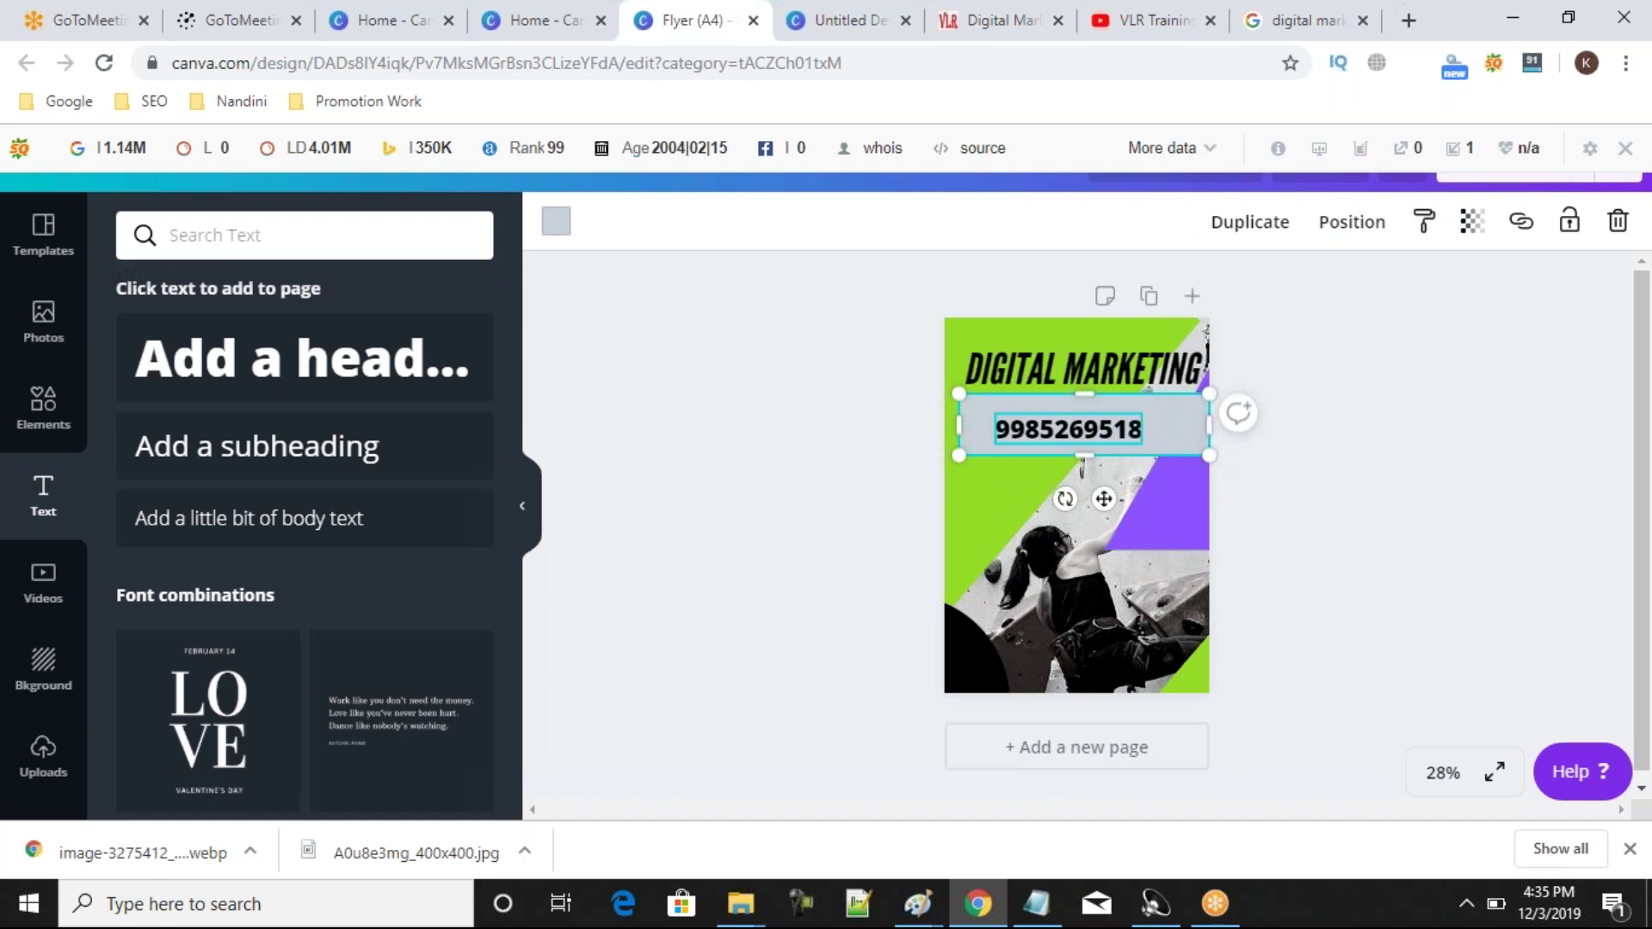
pyautogui.click(556, 220)
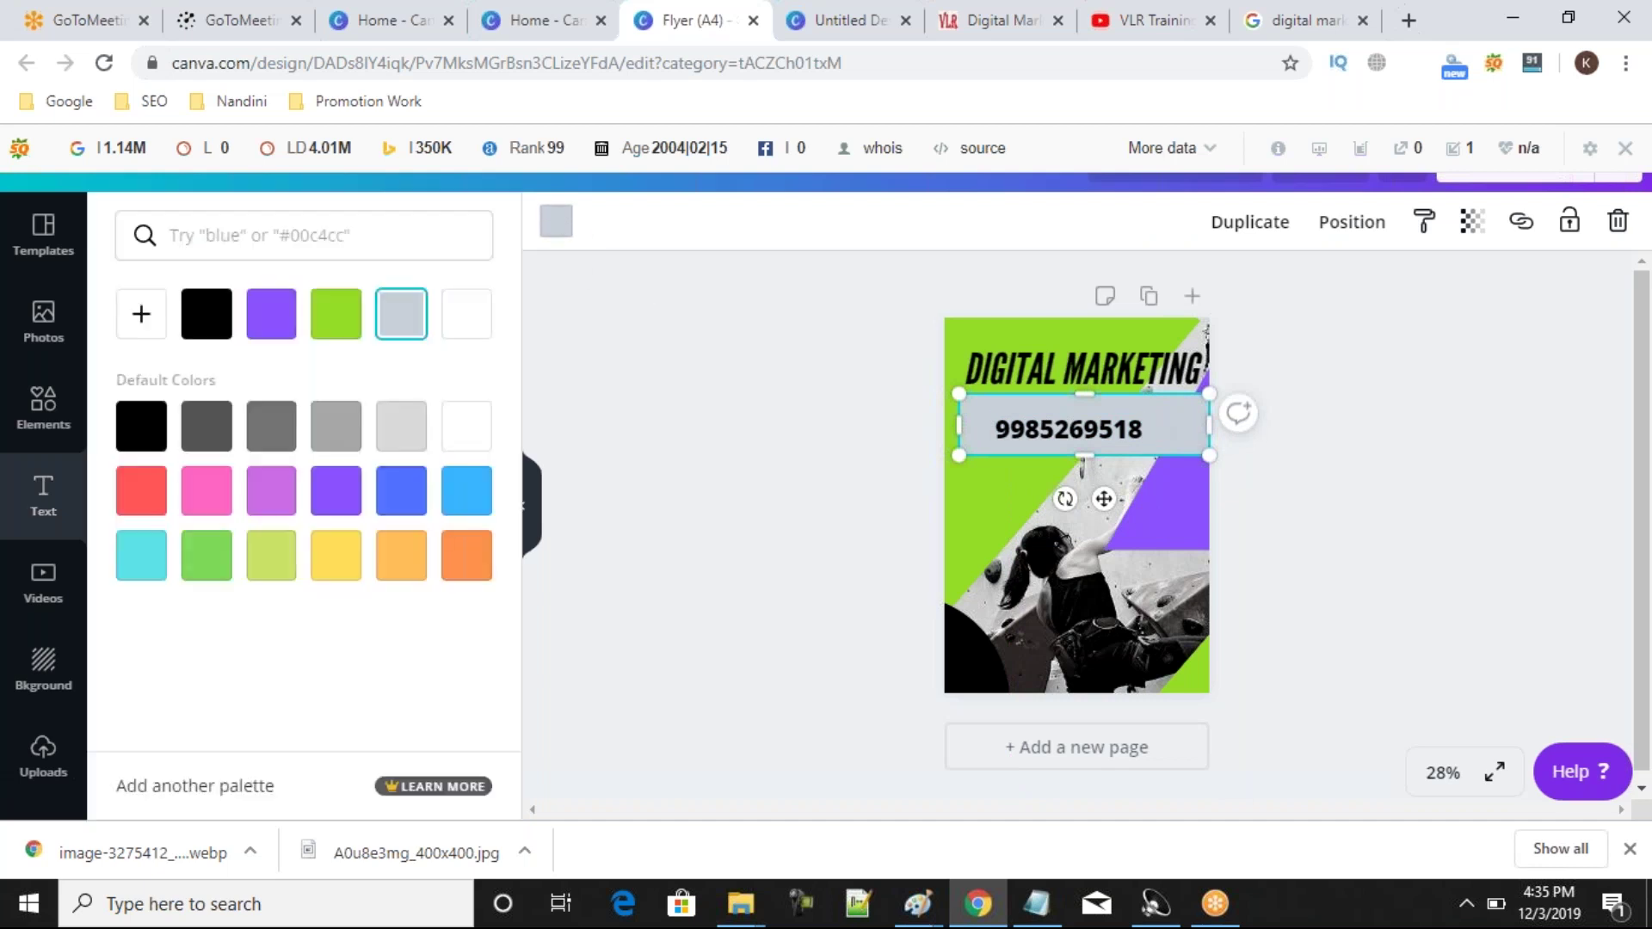
pyautogui.click(658, 410)
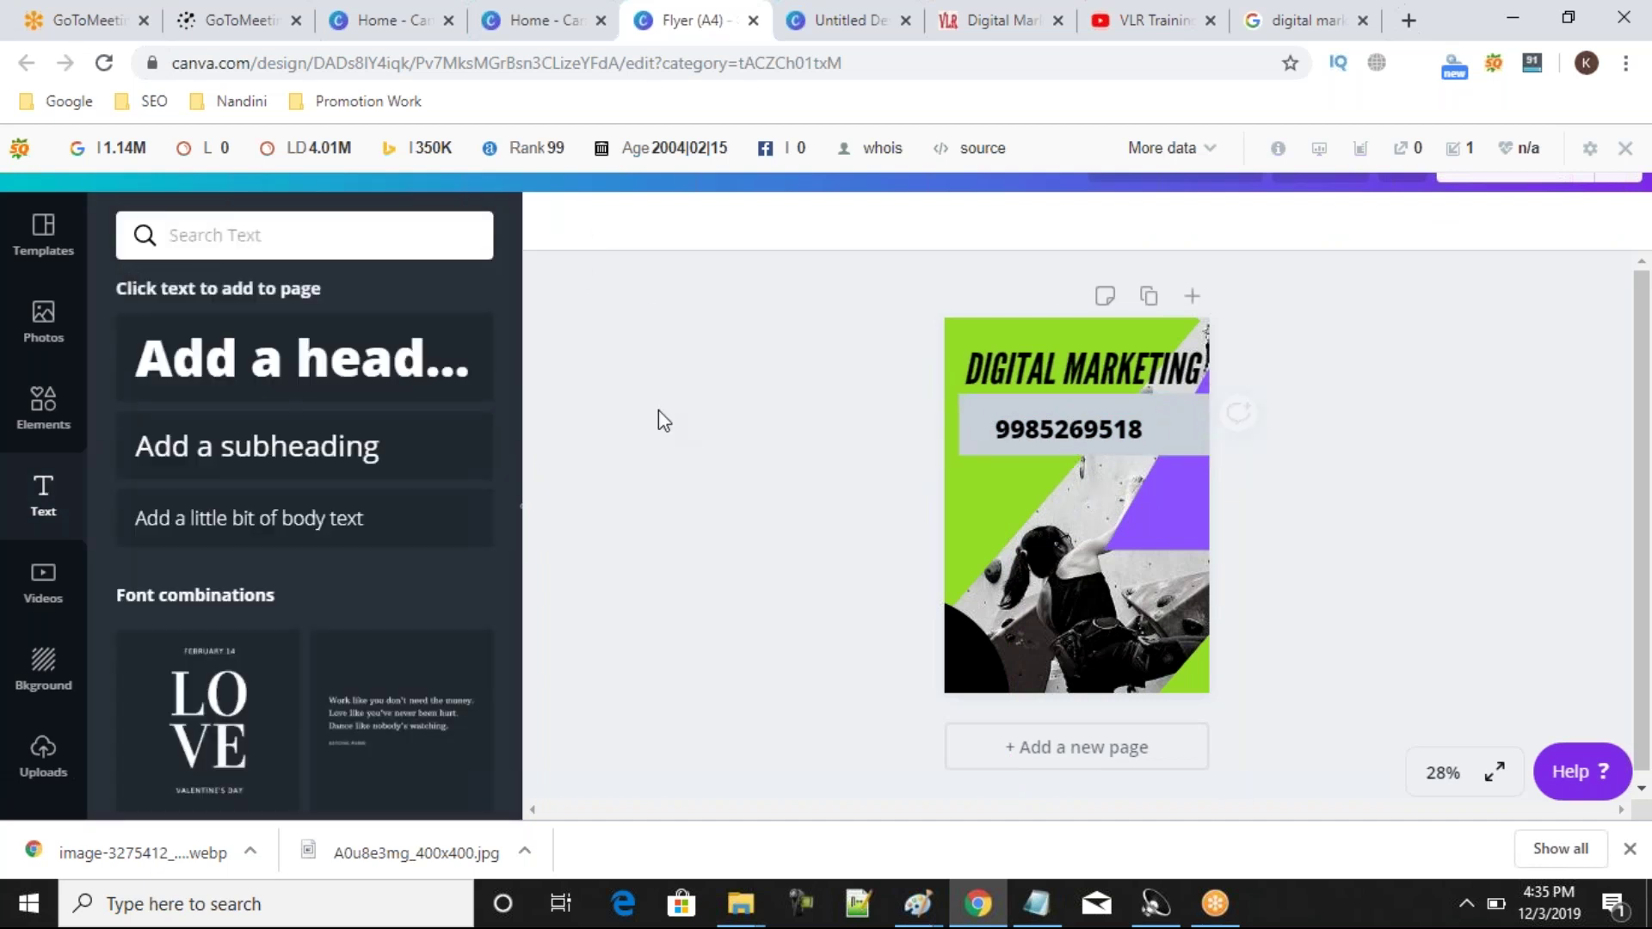
pyautogui.click(1176, 431)
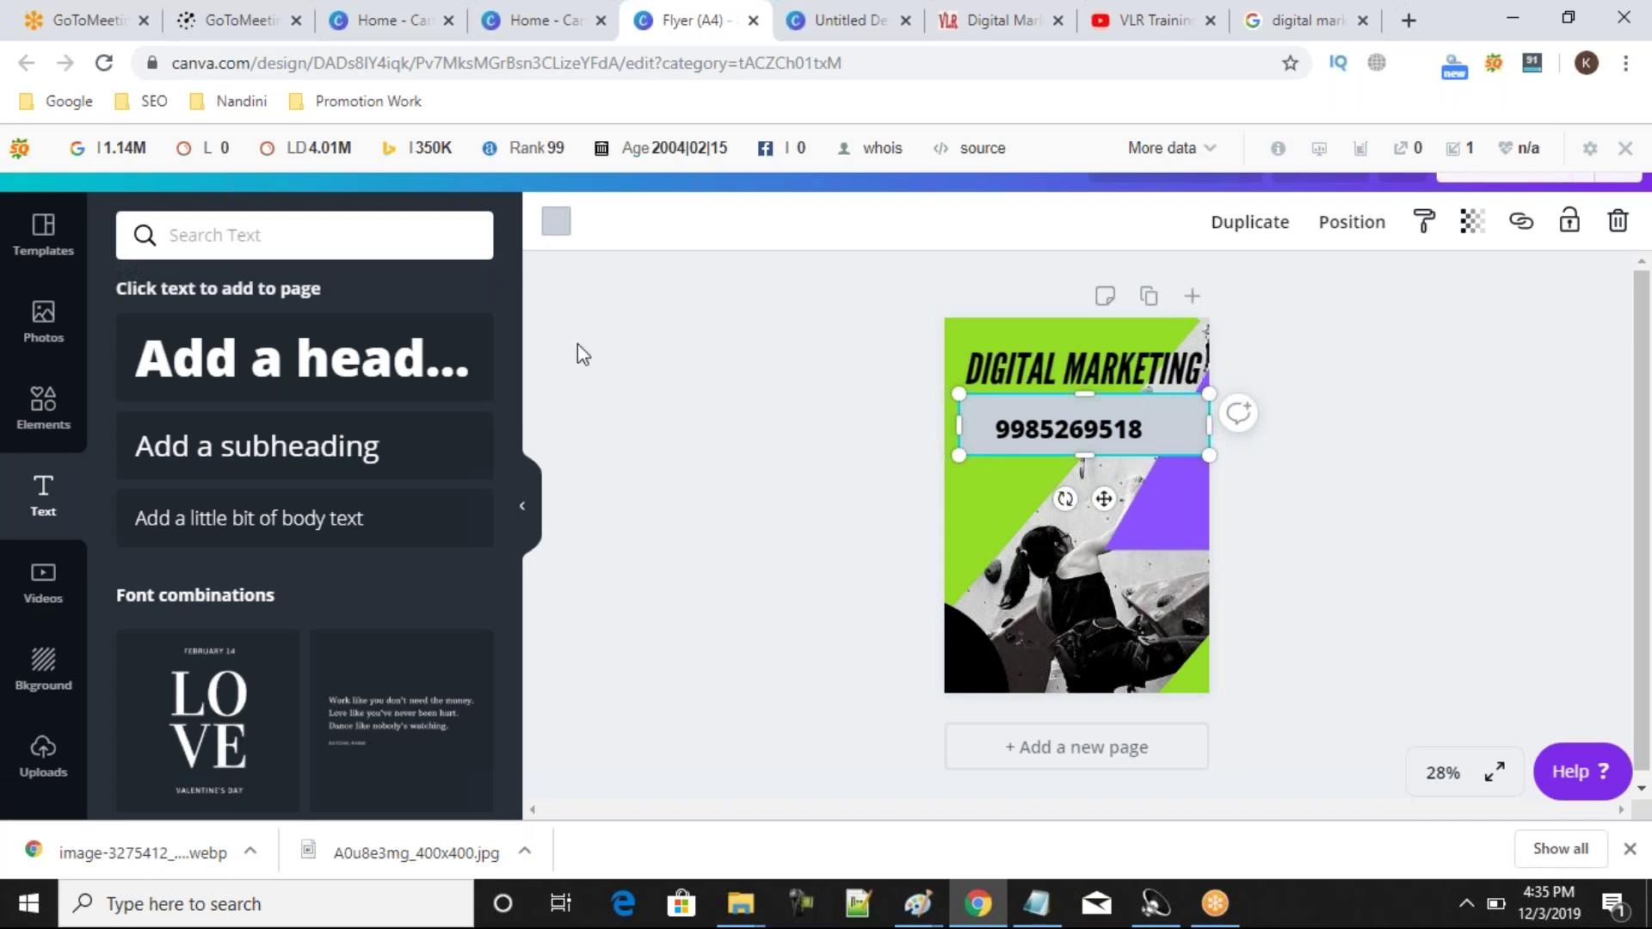
pyautogui.click(557, 224)
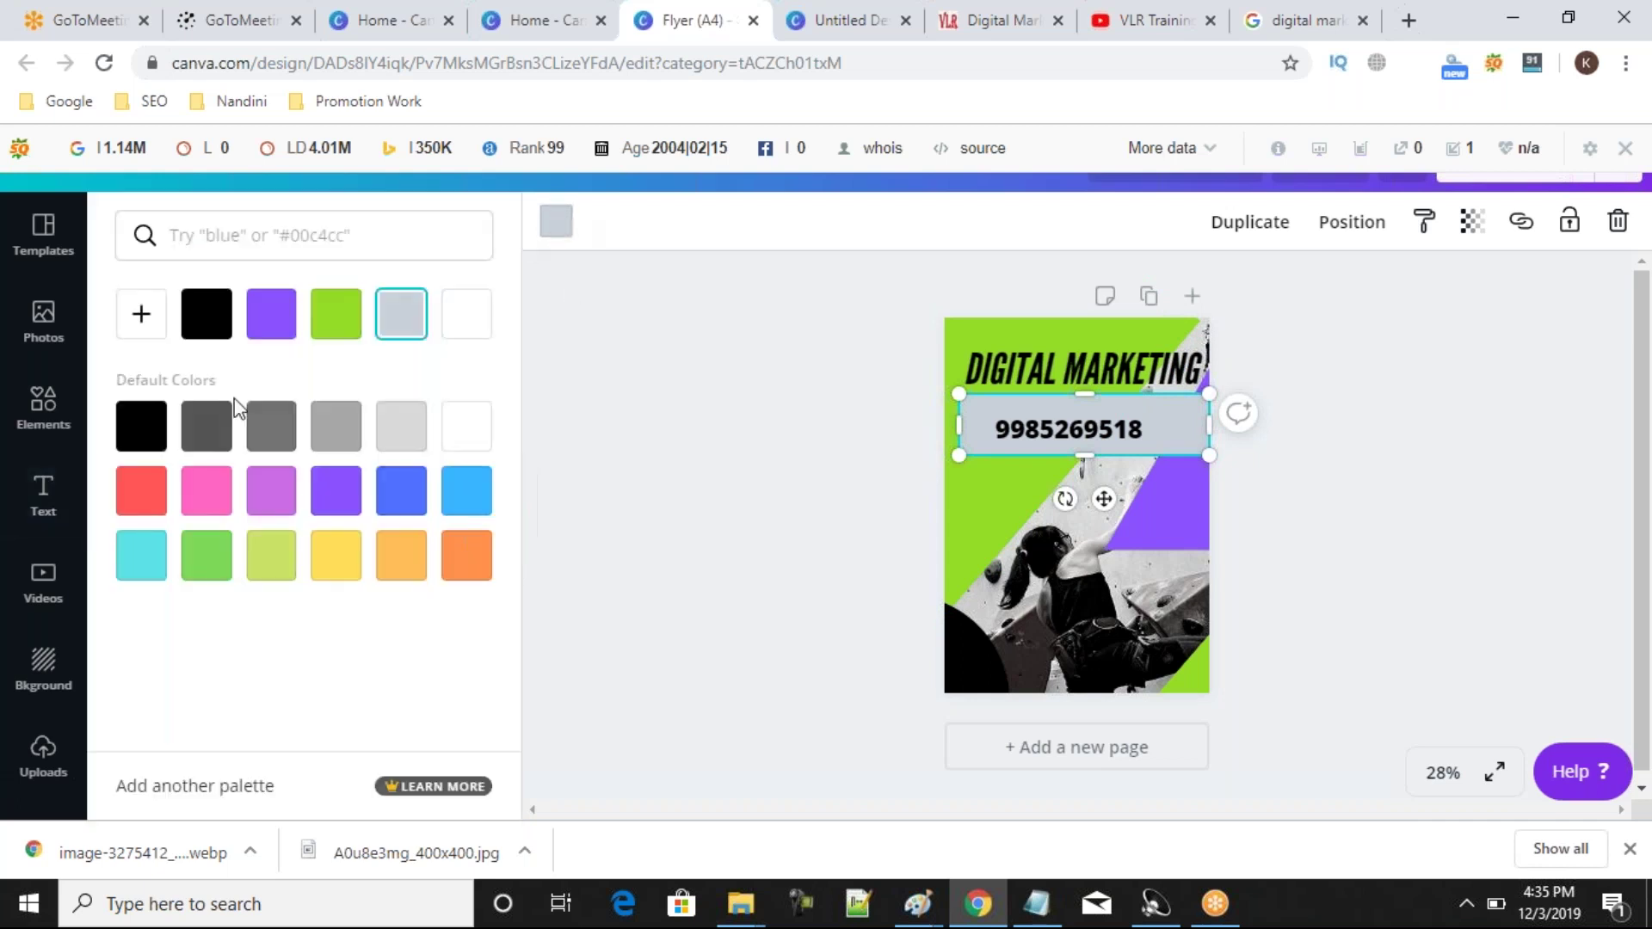
pyautogui.click(163, 501)
pyautogui.click(144, 437)
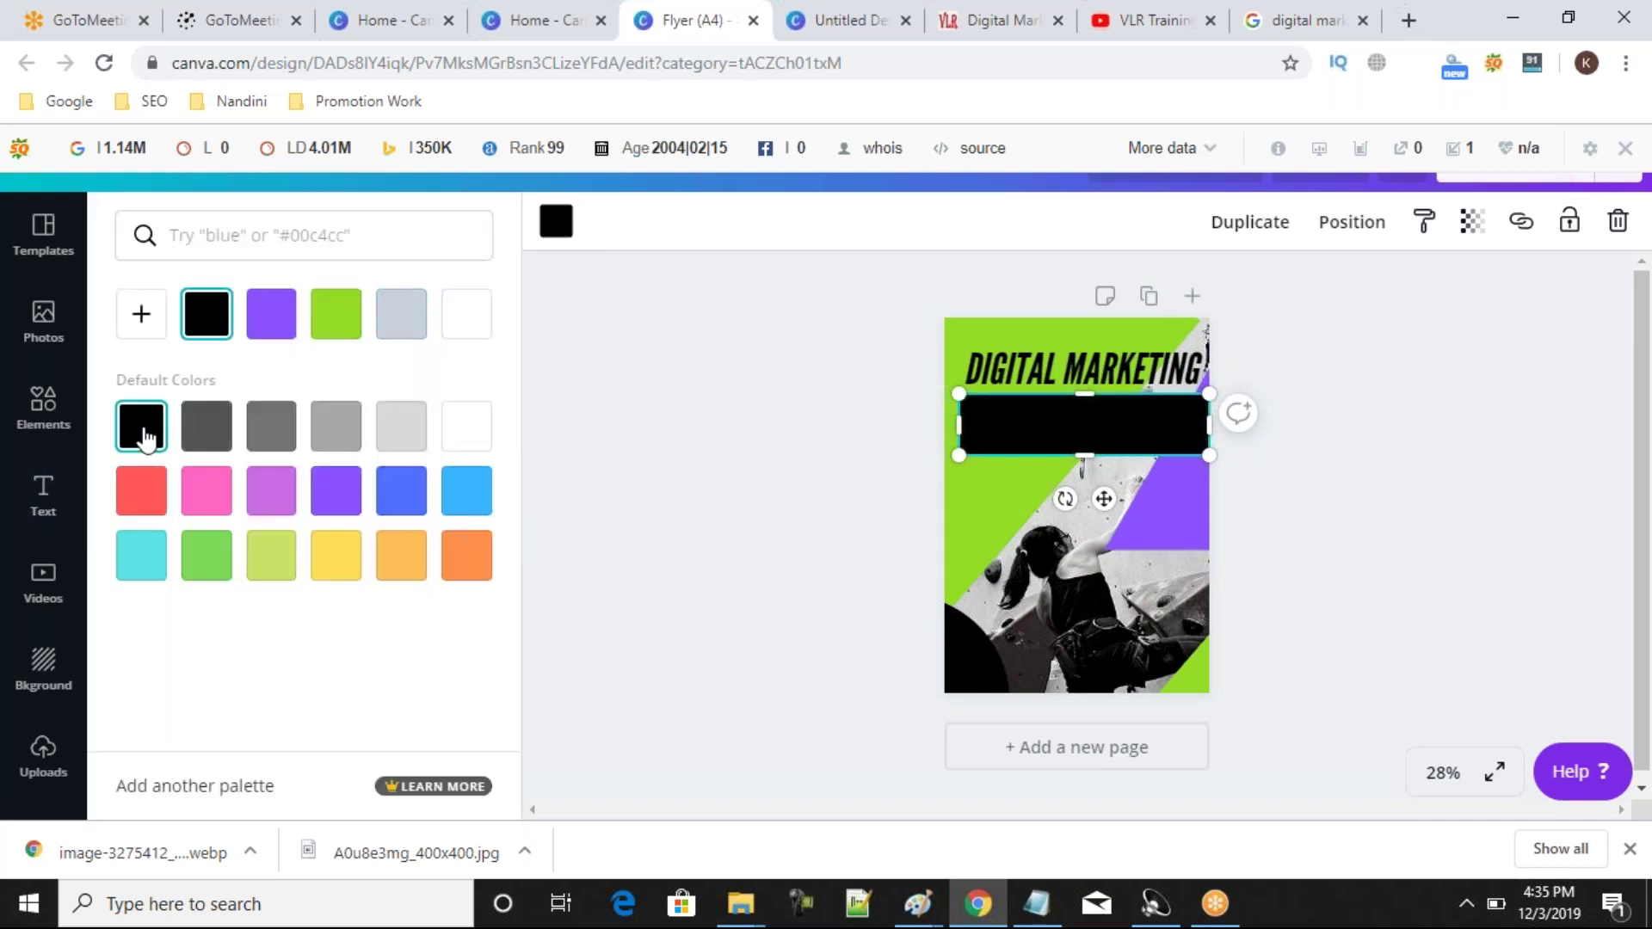
pyautogui.click(345, 319)
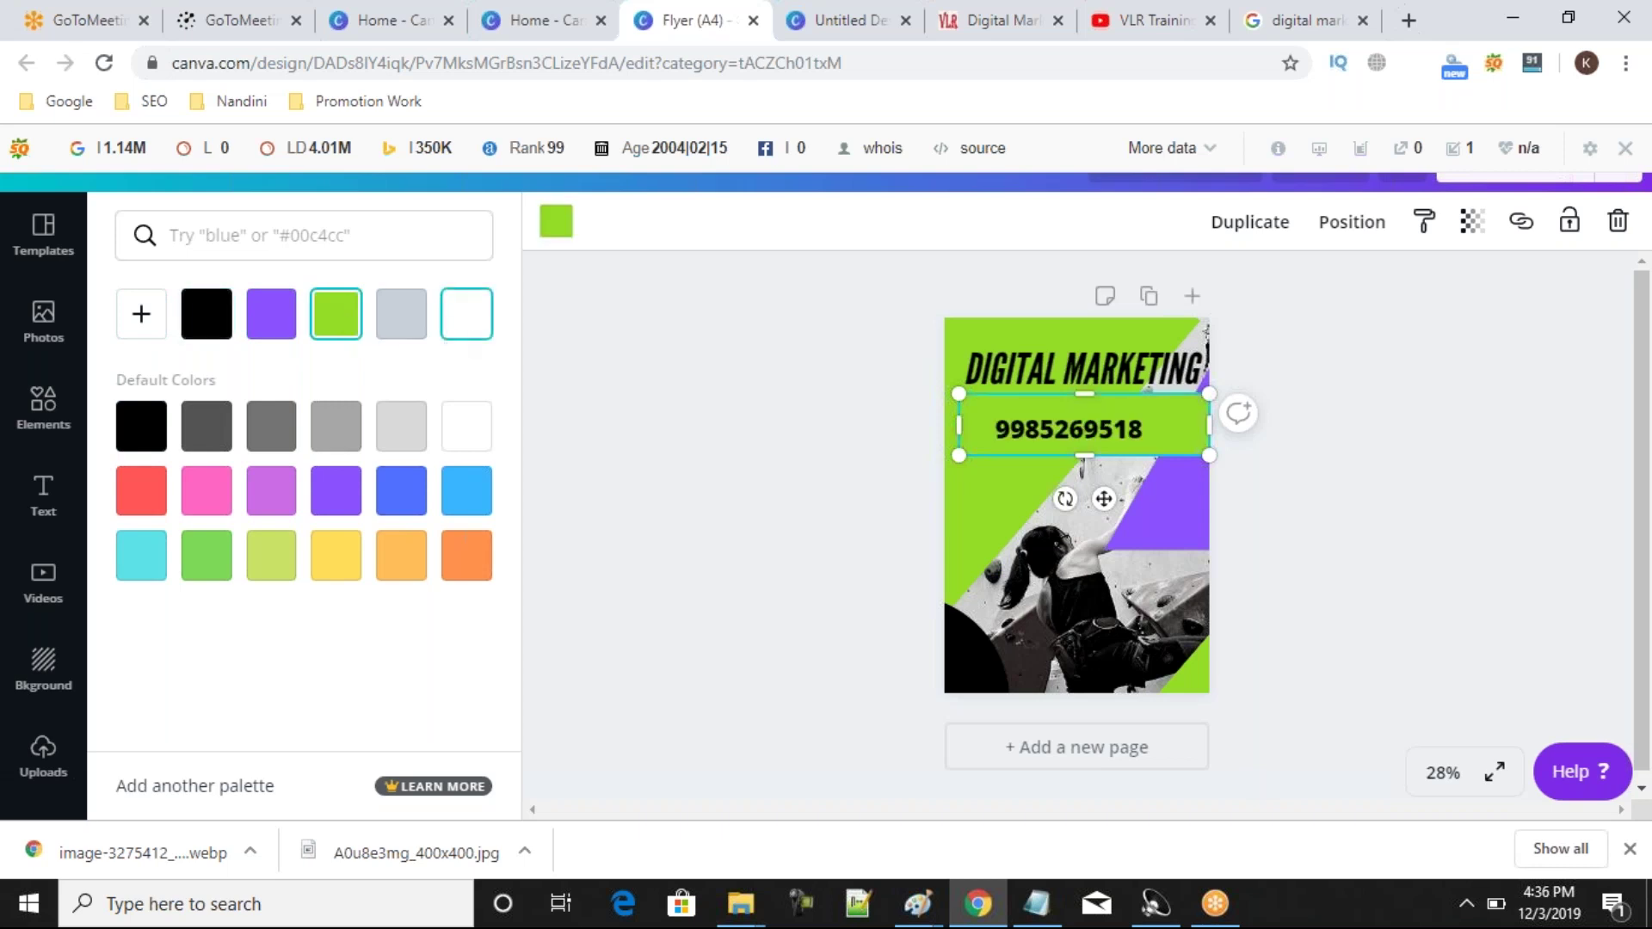
pyautogui.click(406, 335)
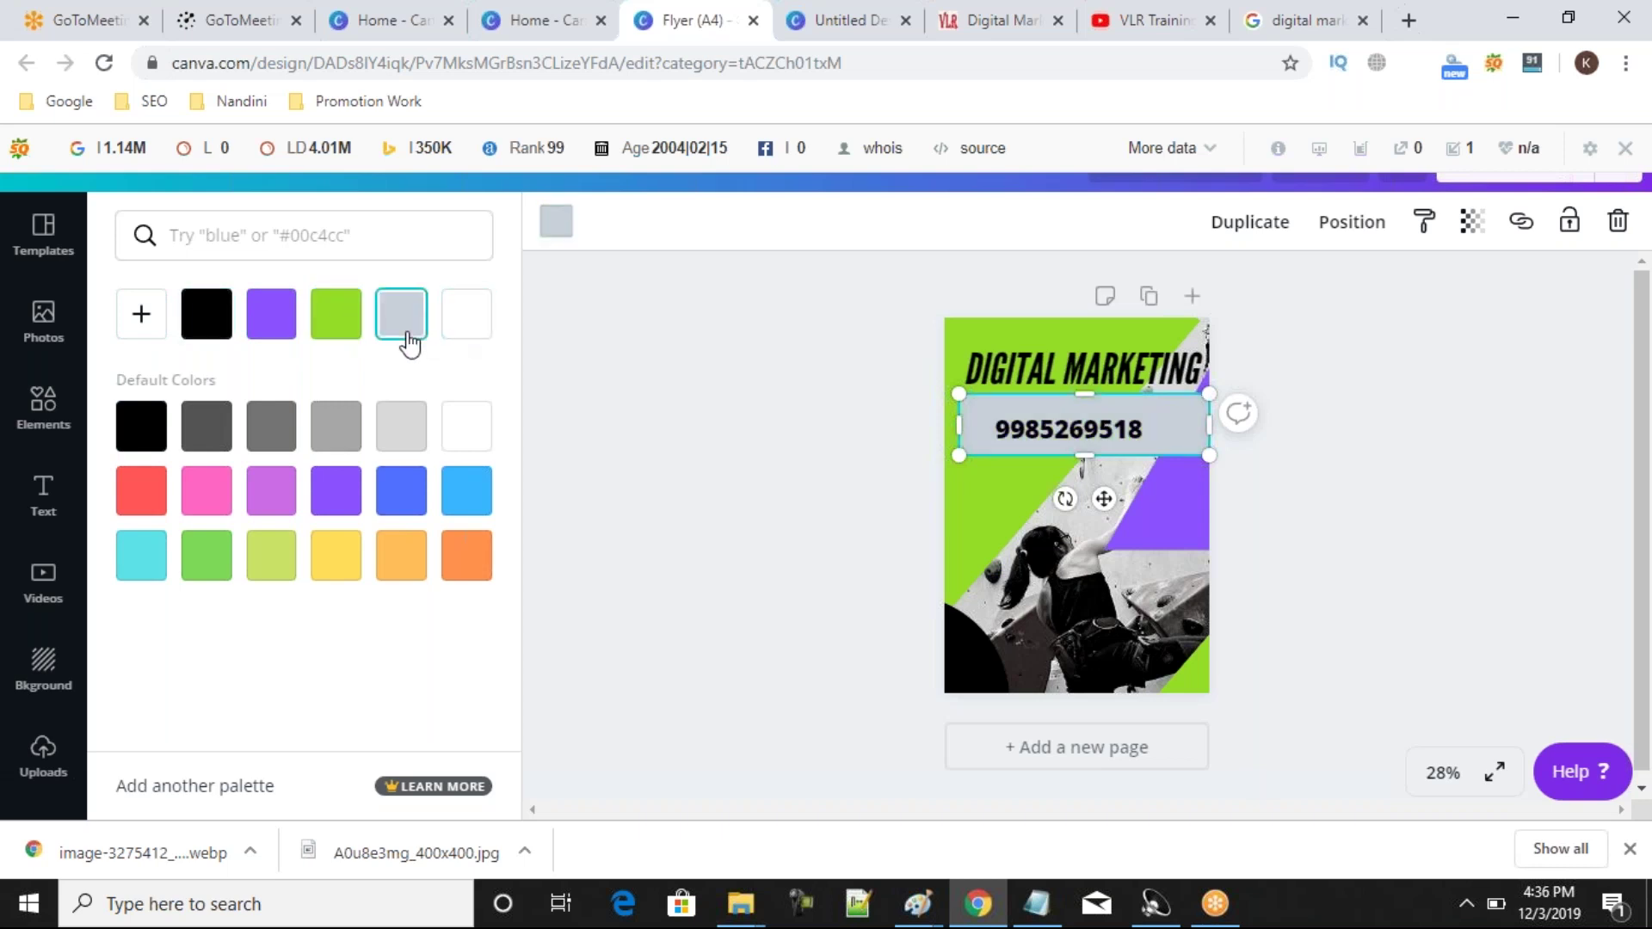
pyautogui.click(466, 555)
pyautogui.click(704, 581)
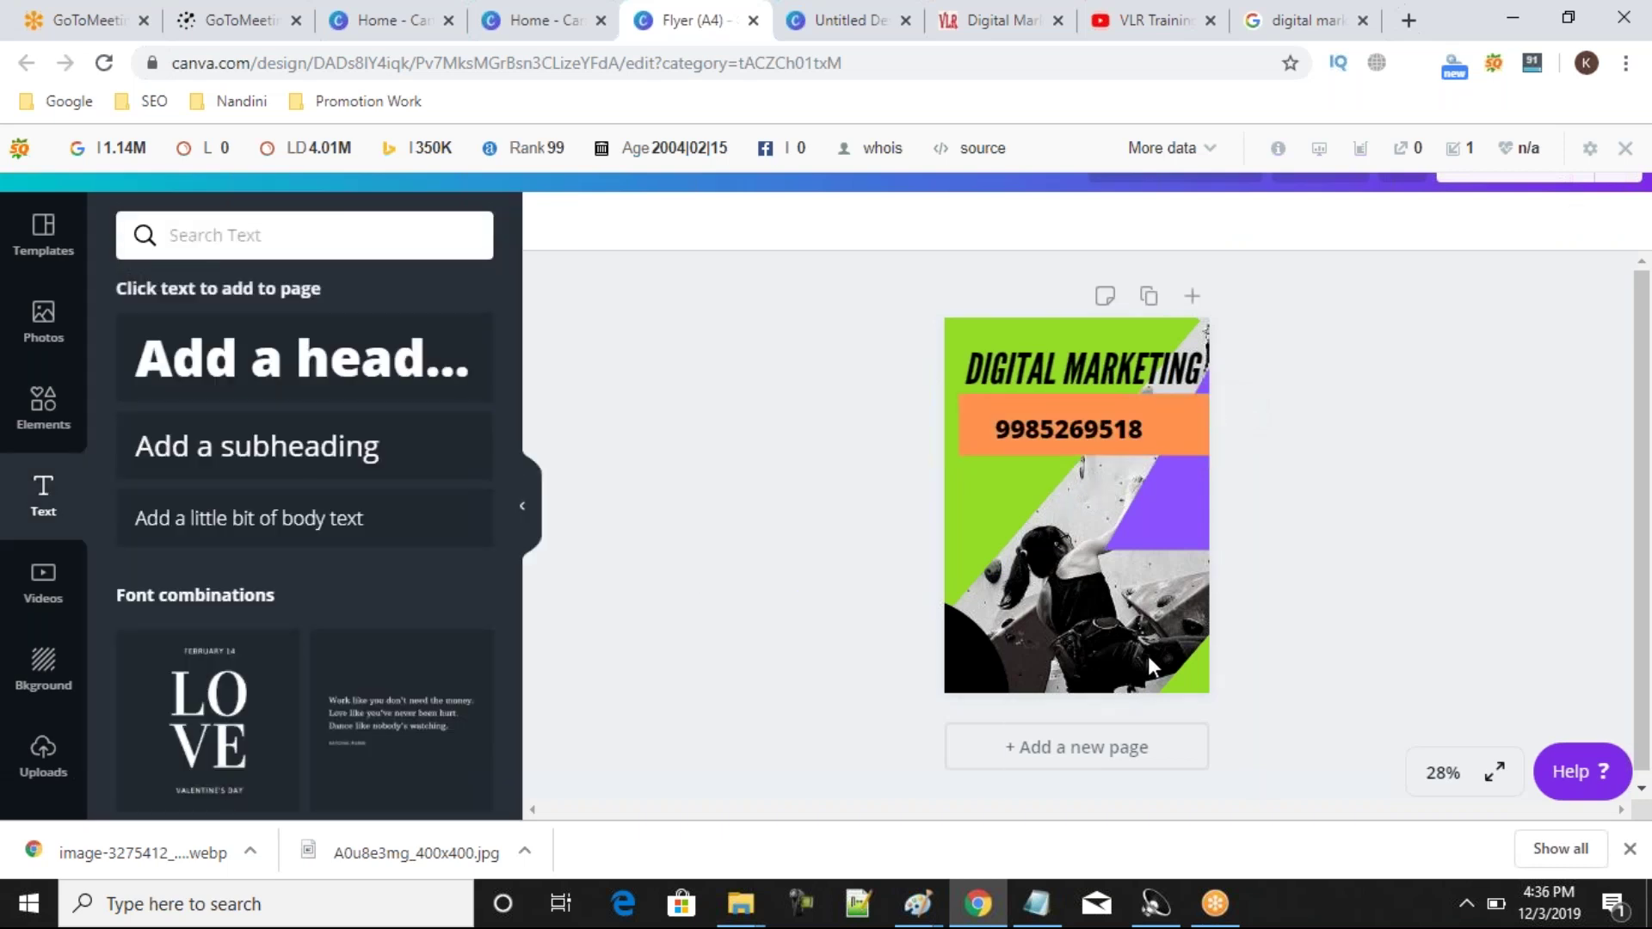
# Delete the climber photo from the flyer.
pyautogui.click(1180, 668)
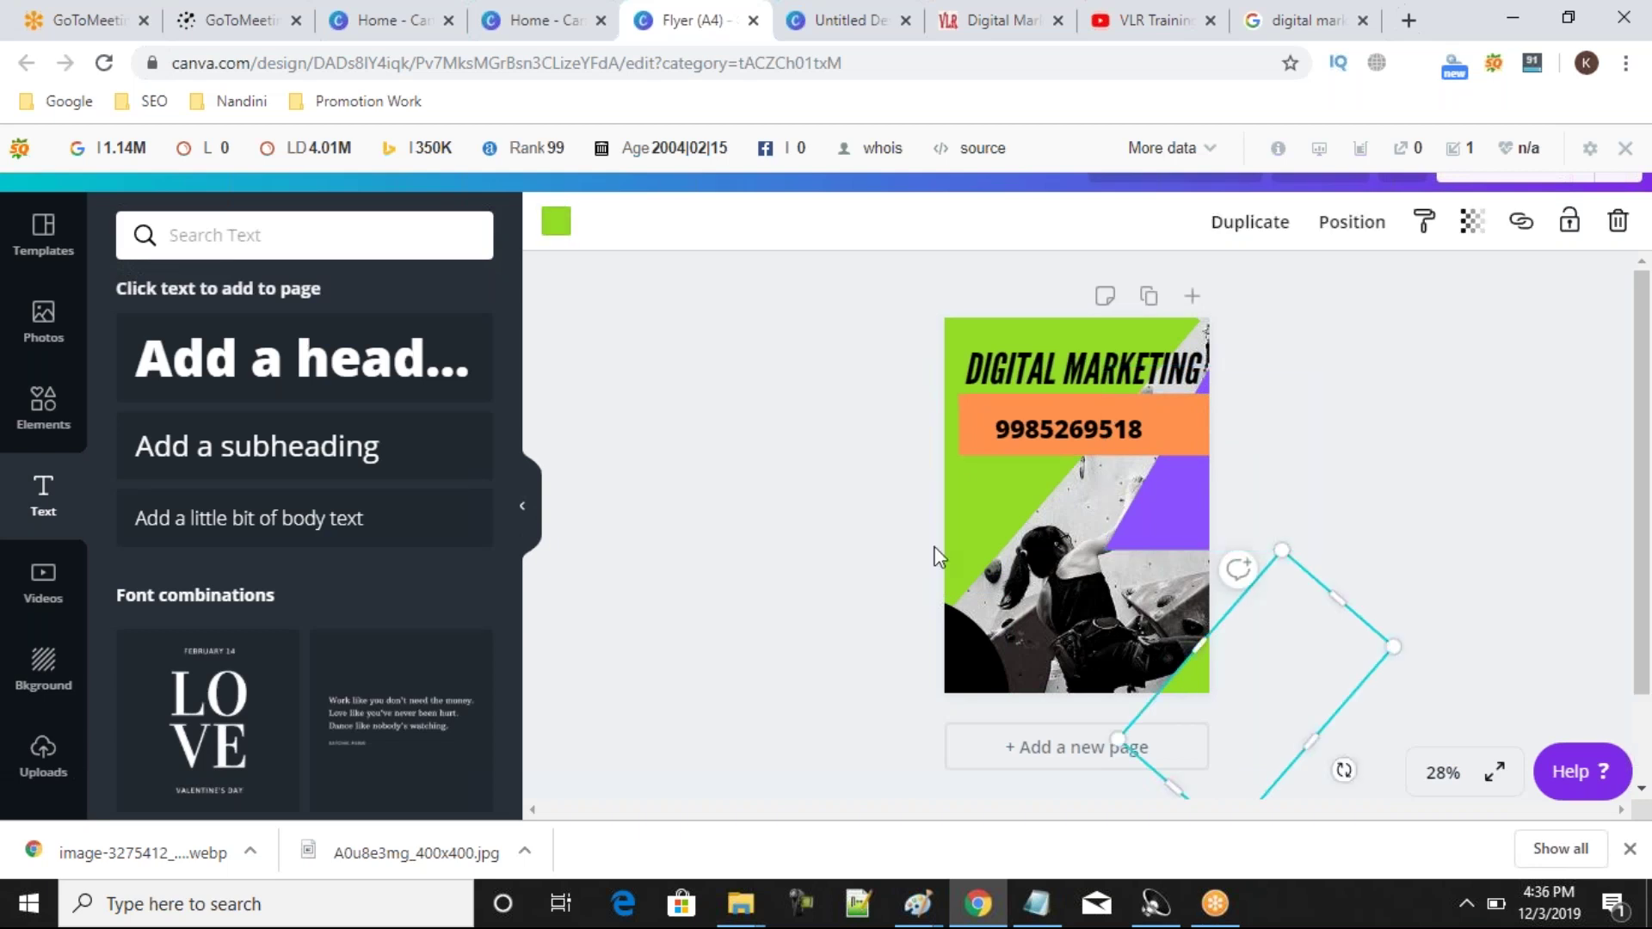
pyautogui.moveTo(793, 584); pyautogui.dragTo(1002, 702)
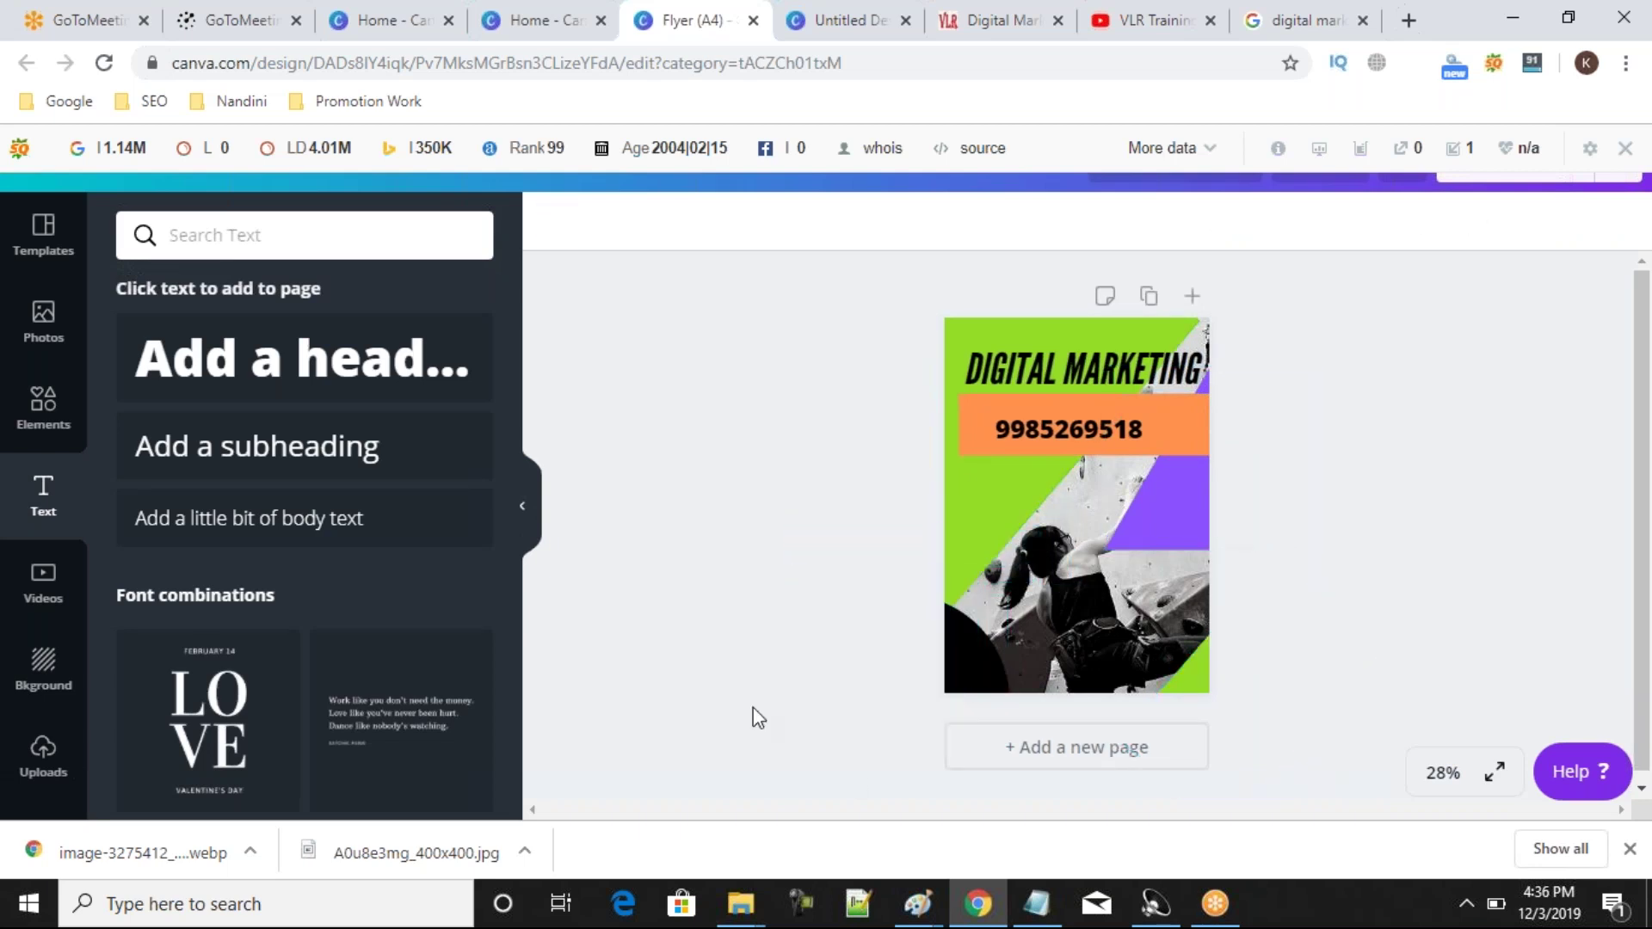
pyautogui.moveTo(774, 715); pyautogui.dragTo(970, 682)
pyautogui.moveTo(1319, 552); pyautogui.dragTo(1136, 444)
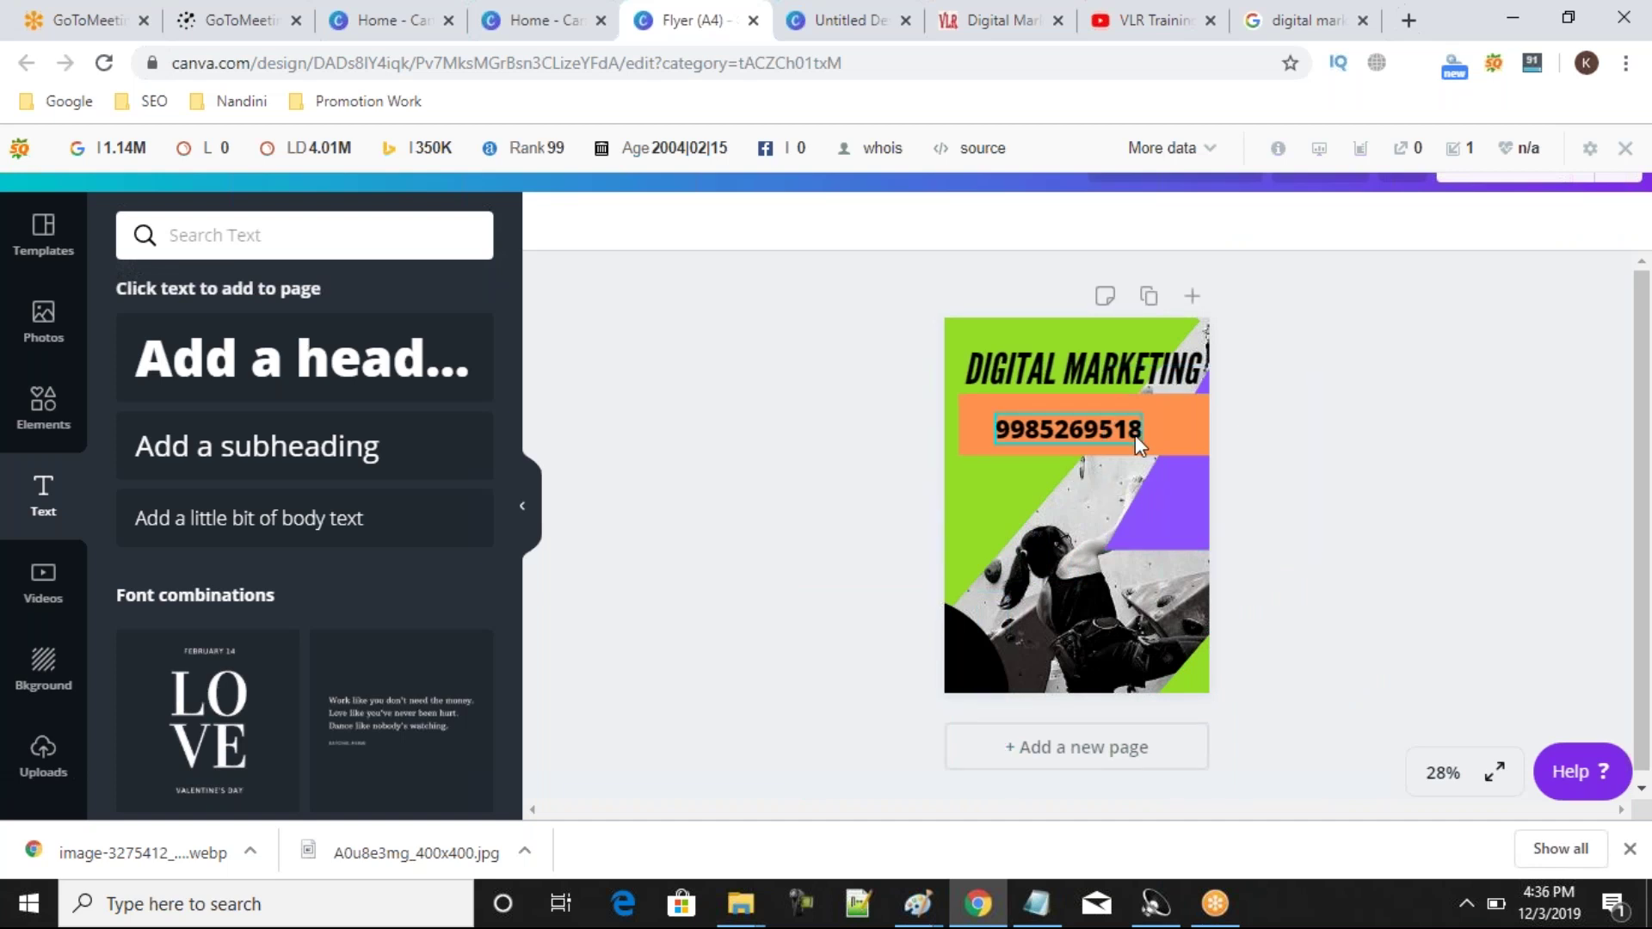
pyautogui.moveTo(736, 461); pyautogui.dragTo(1097, 575)
pyautogui.click(1098, 575)
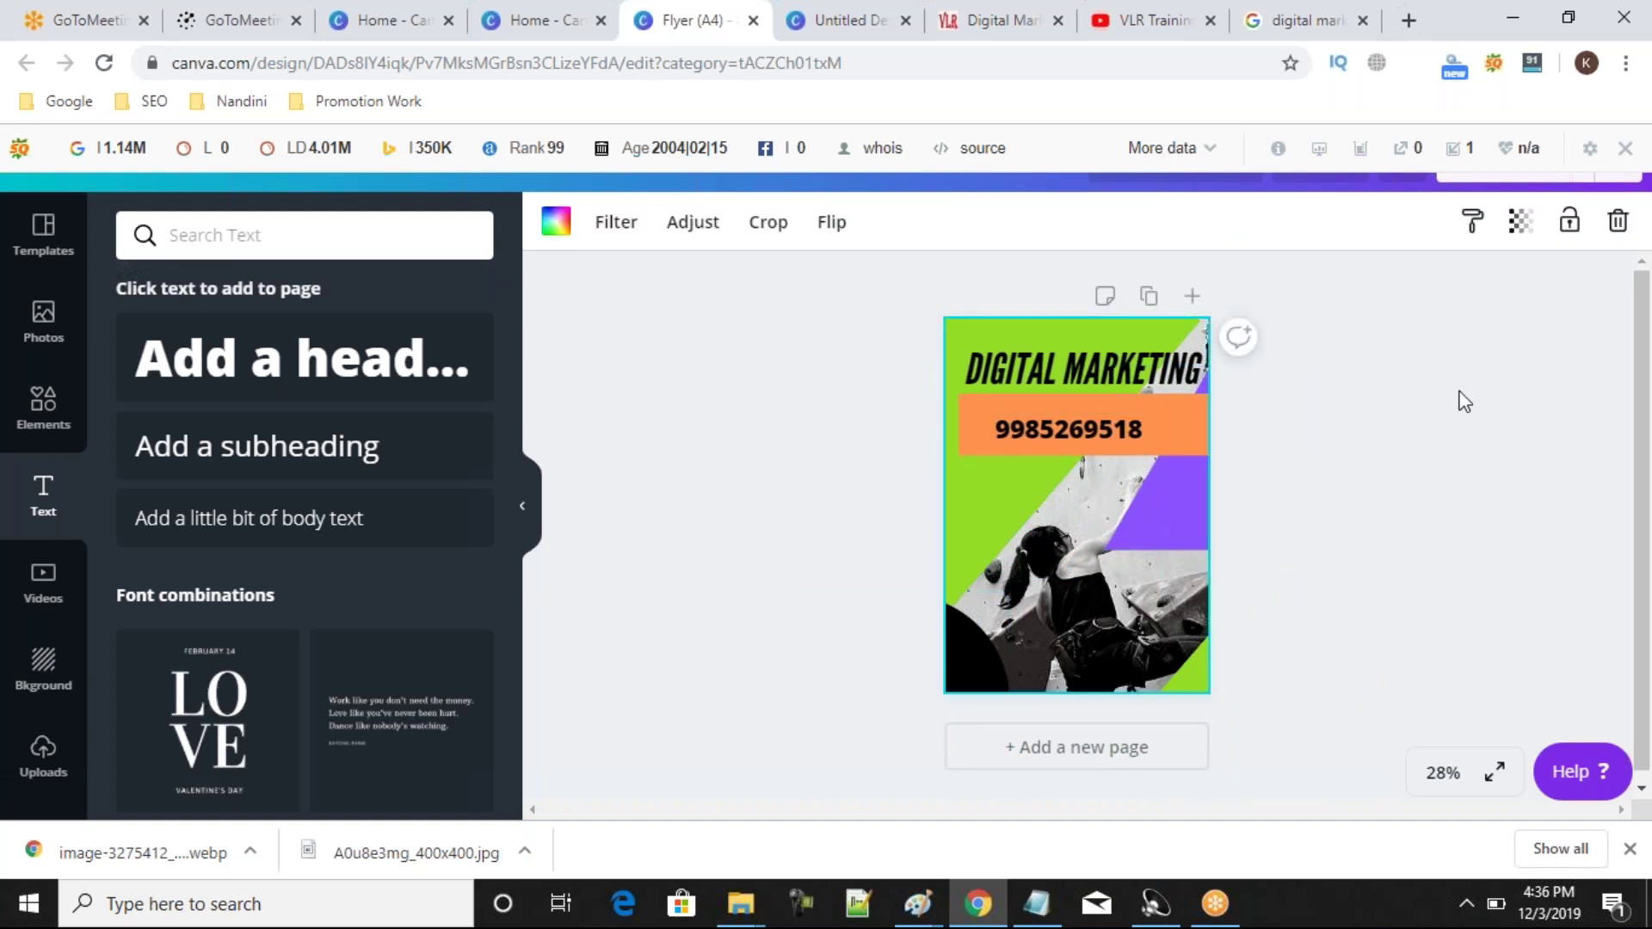
pyautogui.click(1615, 223)
pyautogui.click(846, 607)
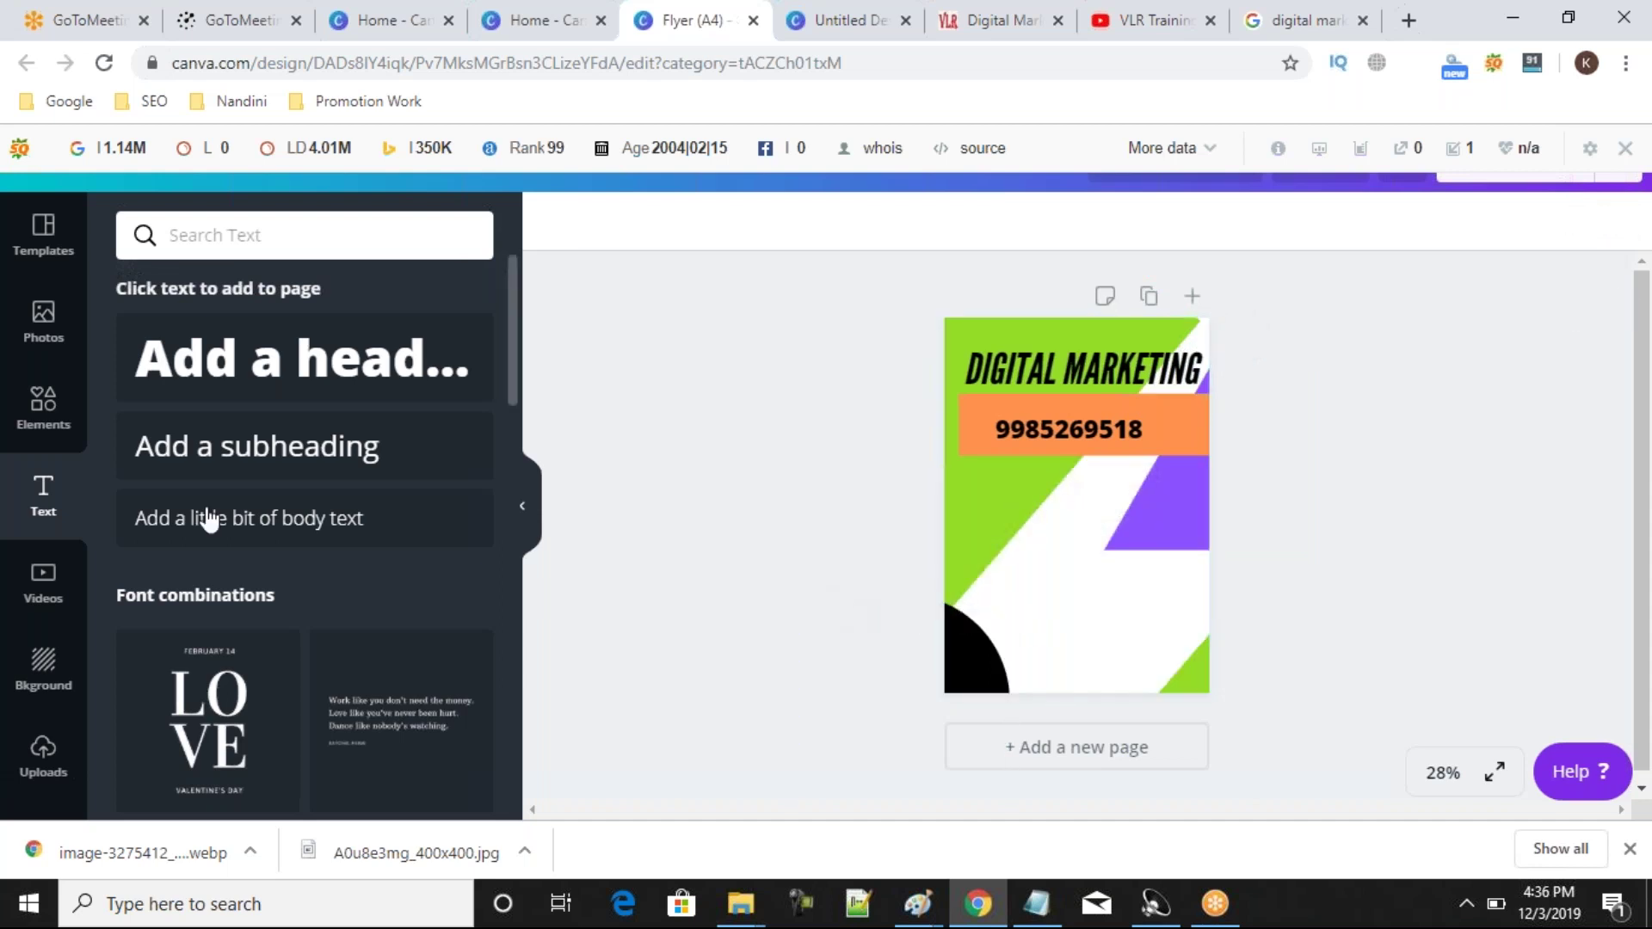
# Open Uploads and browse Downloads and Local Disk (E:) in the file picker, closing it without uploading.
pyautogui.click(43, 754)
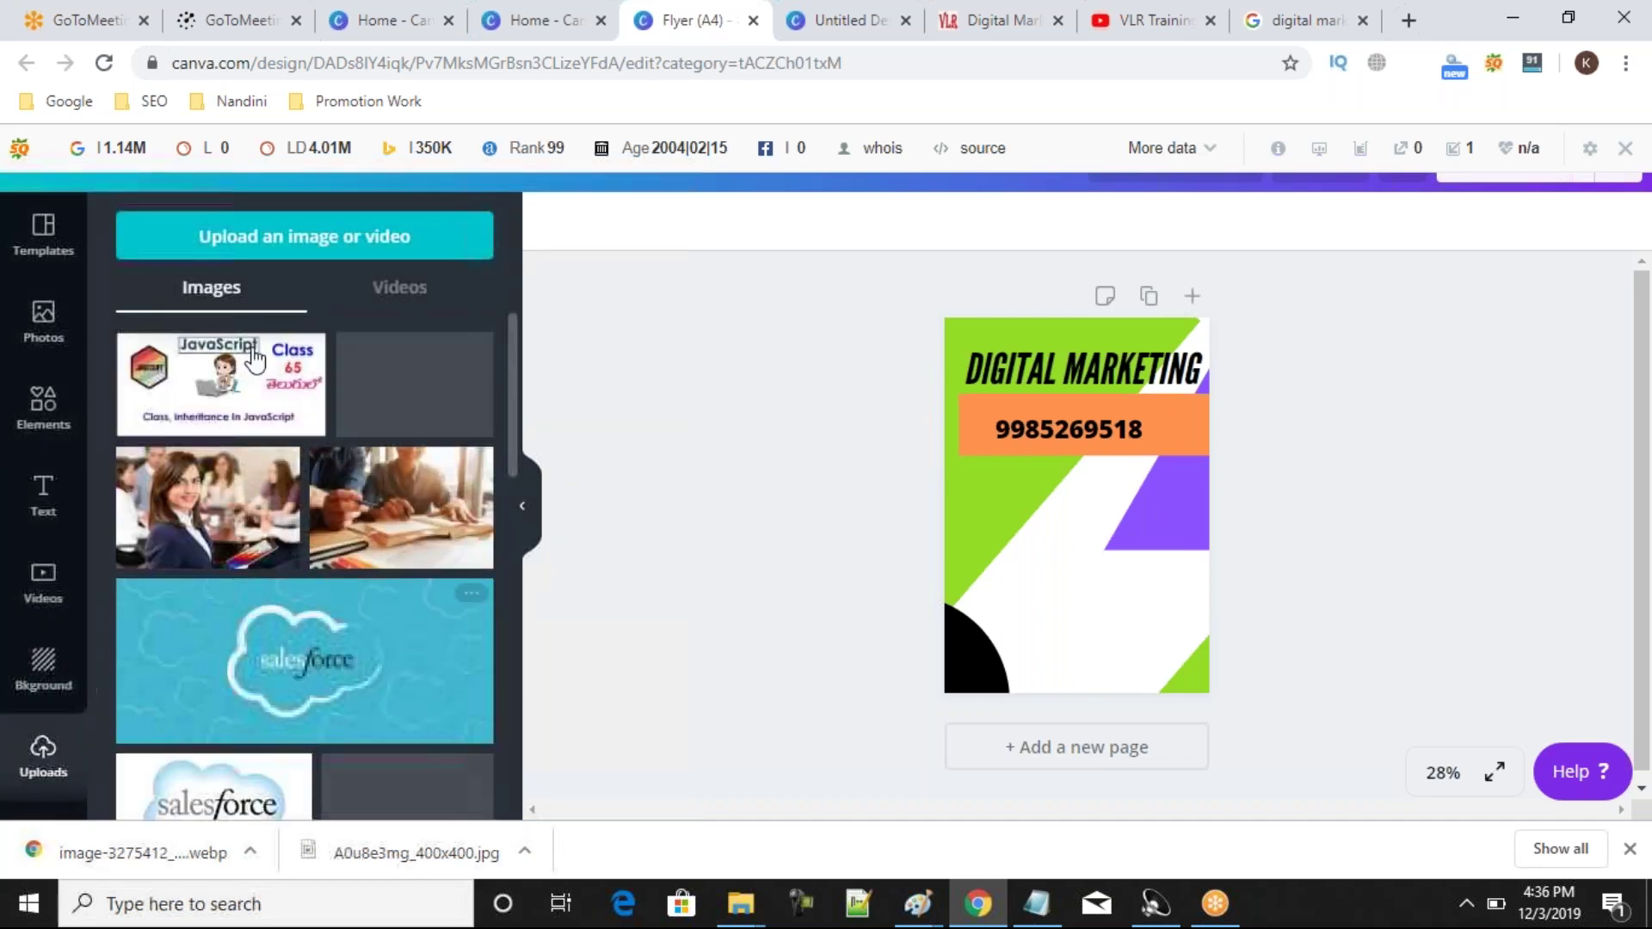
pyautogui.click(310, 247)
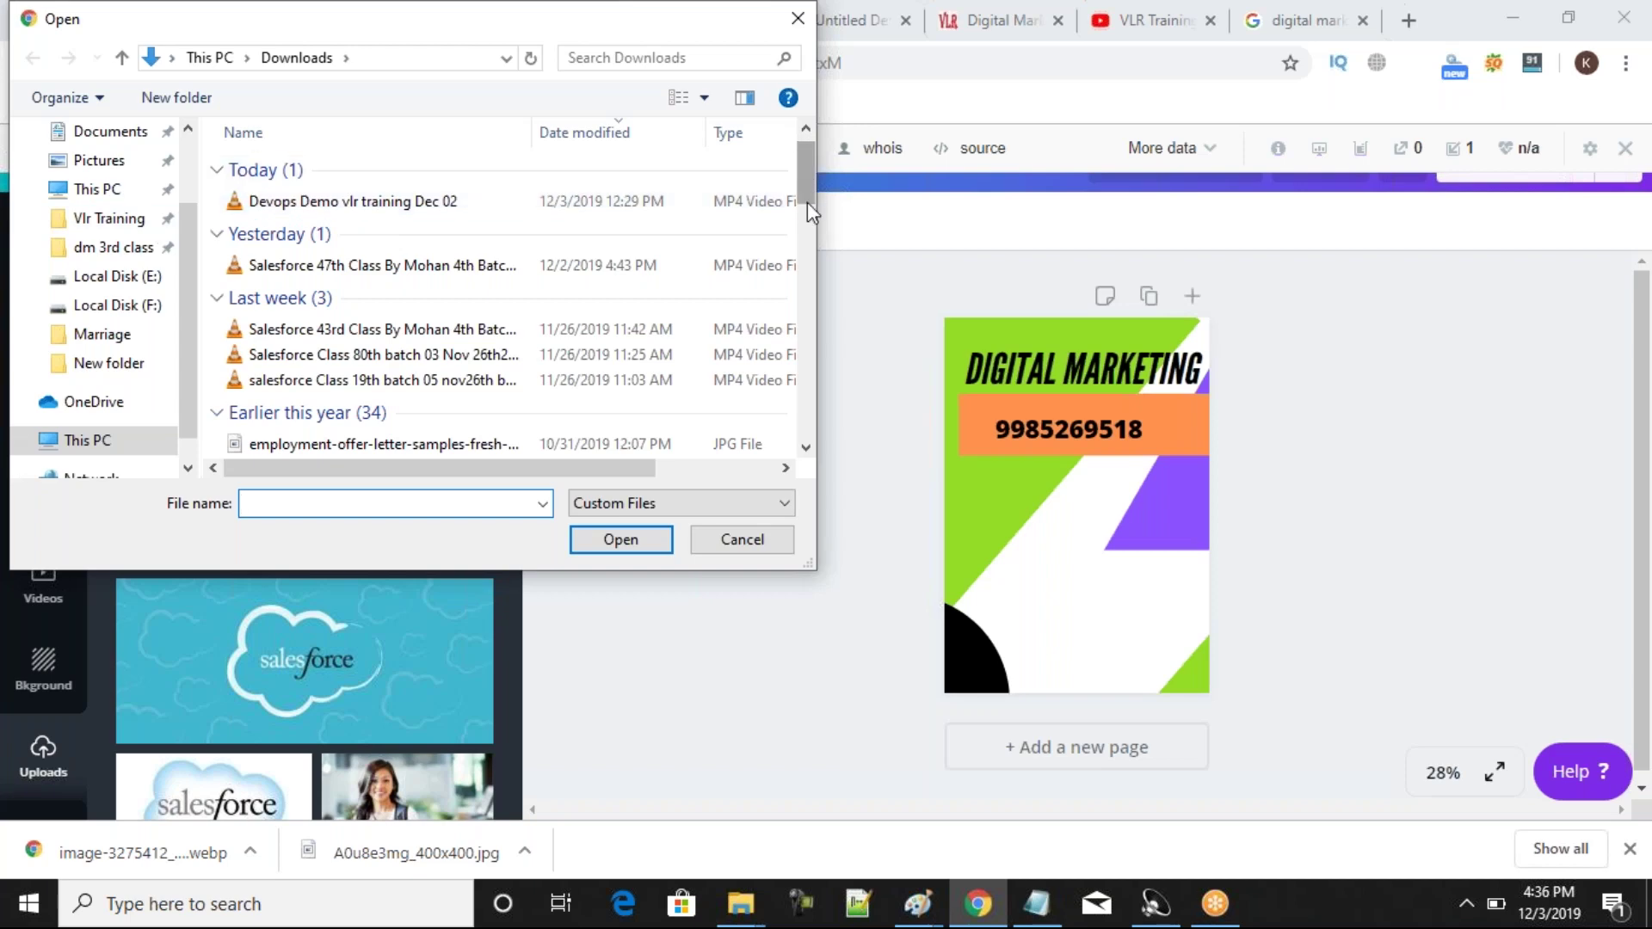
pyautogui.scroll(-3, 809, 198)
pyautogui.scroll(3, 810, 193)
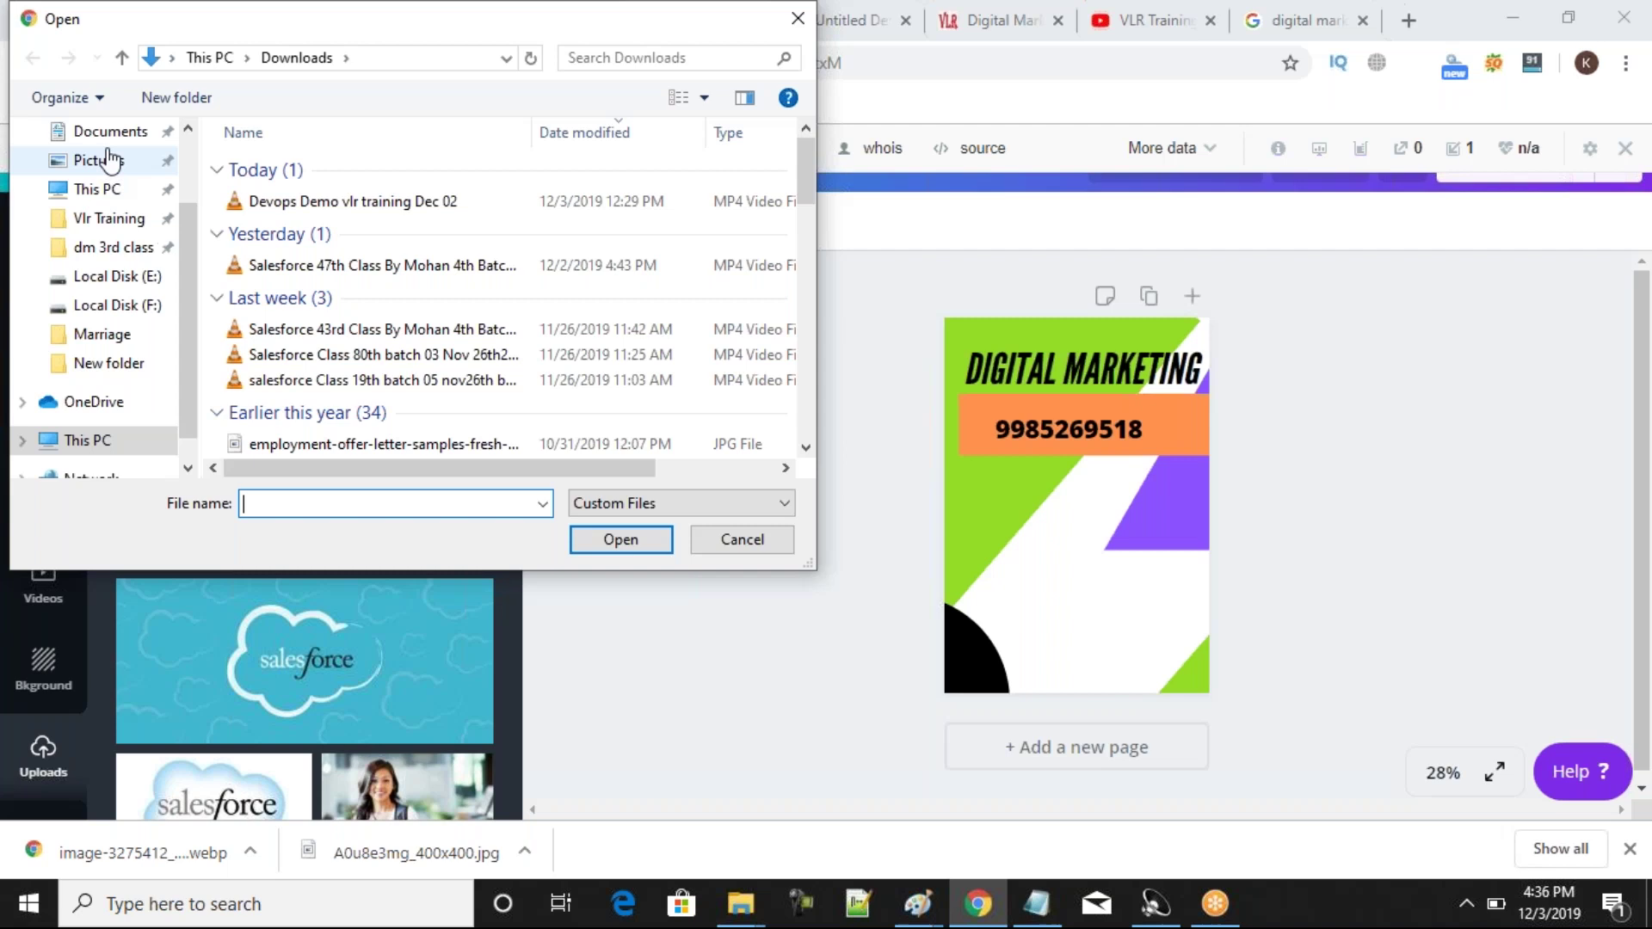
pyautogui.scroll(2, 194, 245)
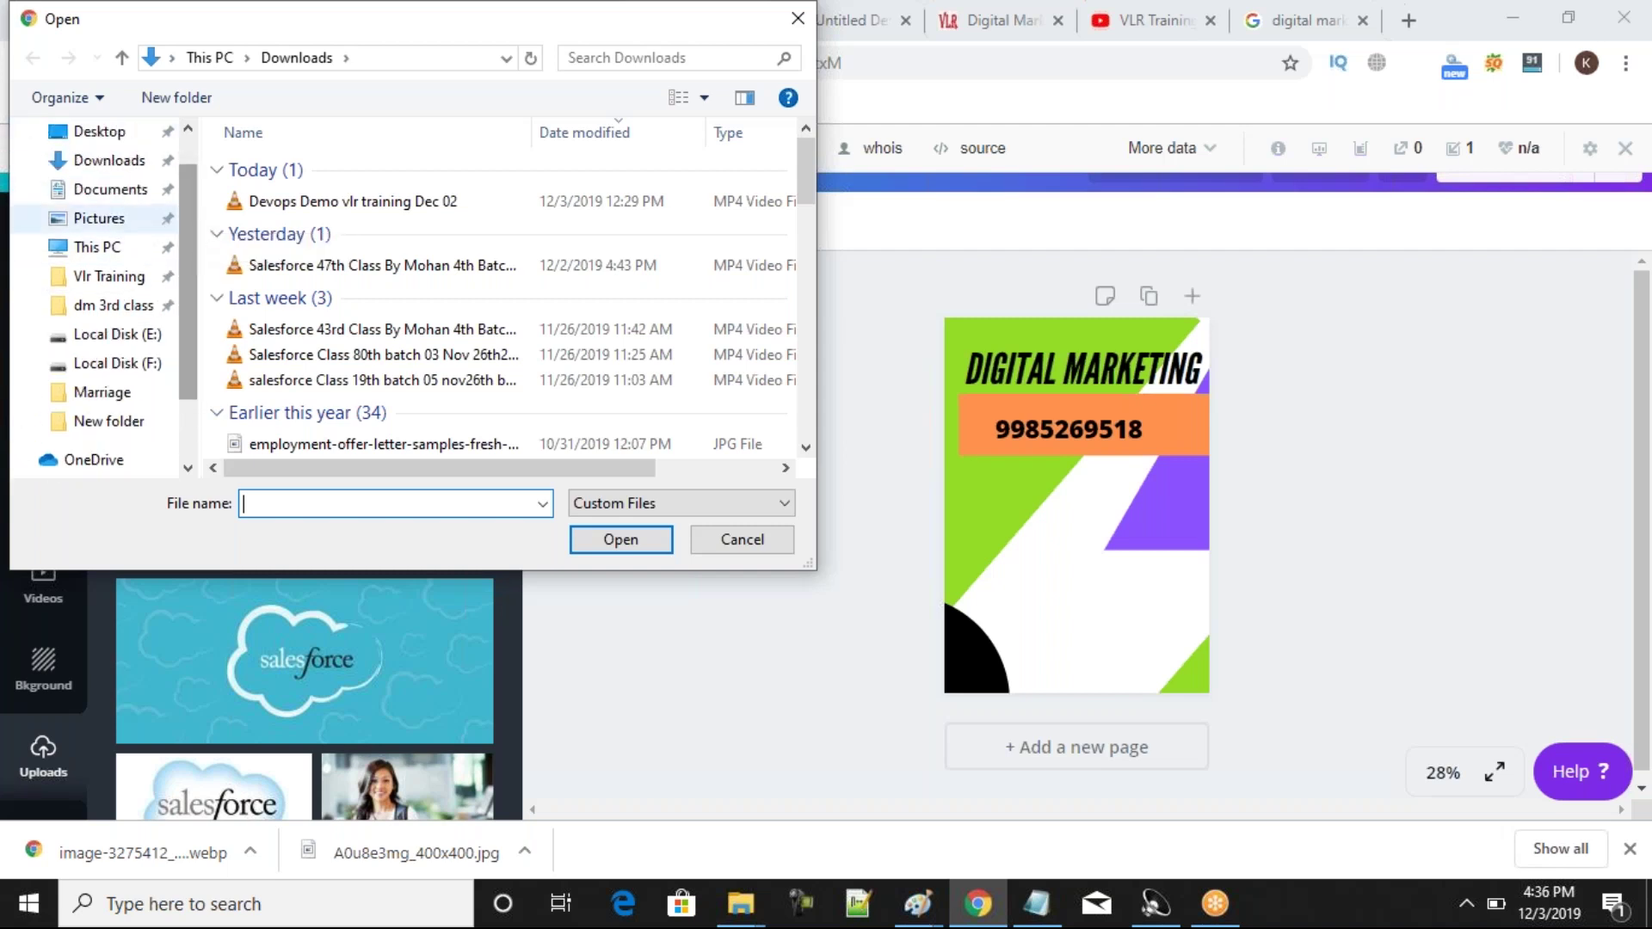
pyautogui.click(102, 163)
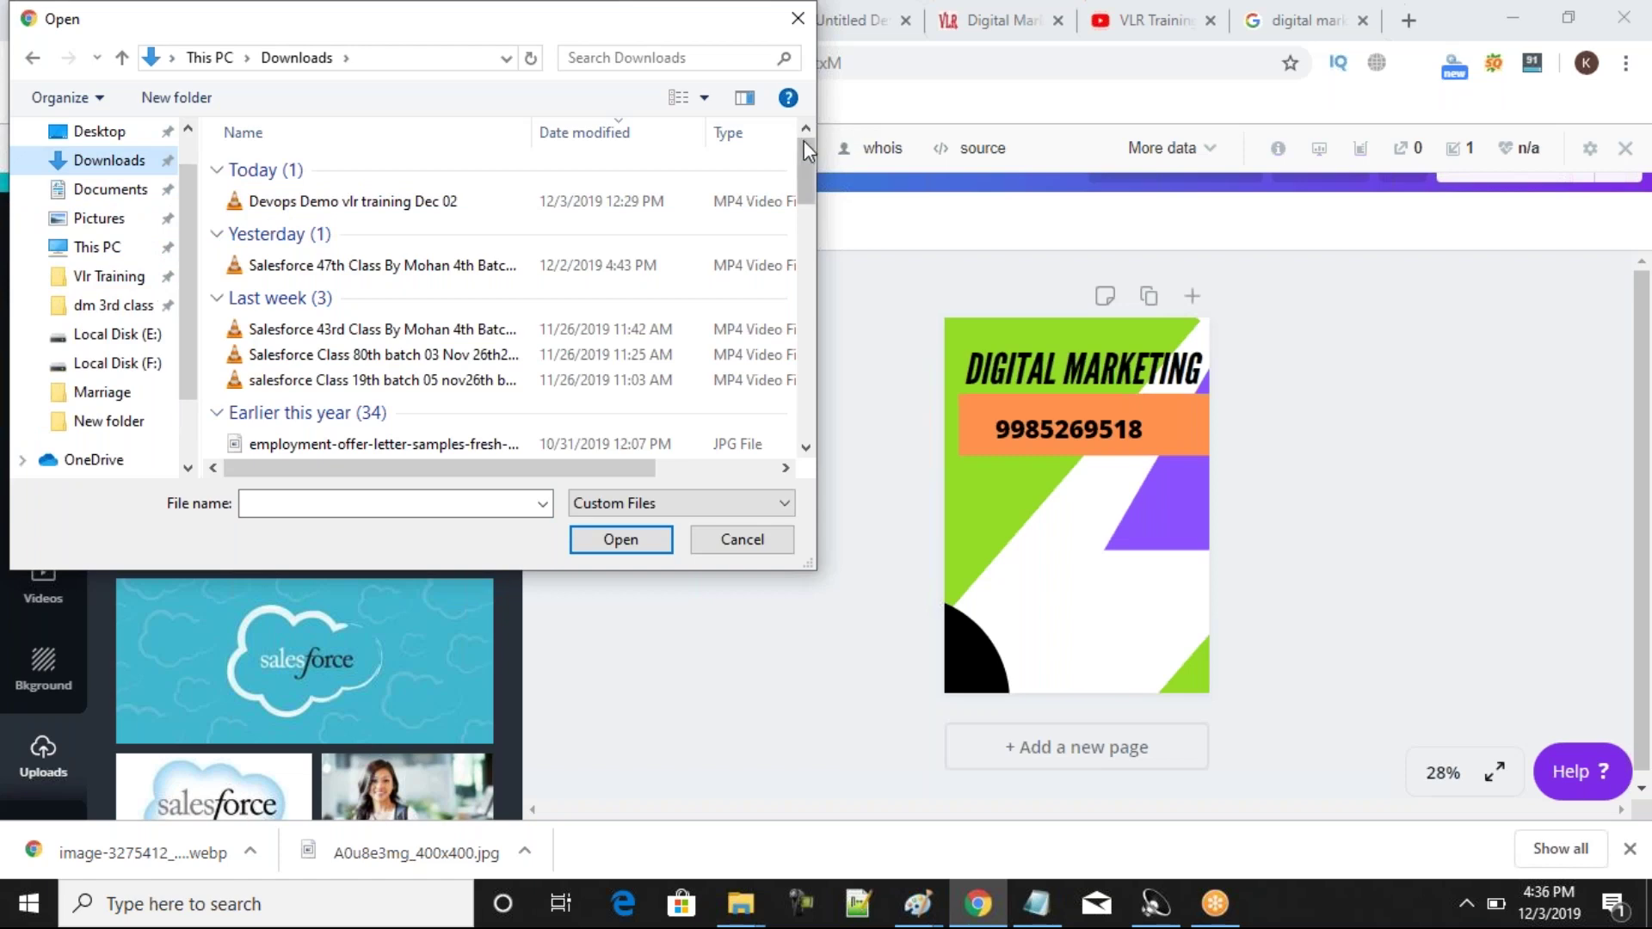
pyautogui.moveTo(804, 158); pyautogui.dragTo(816, 233)
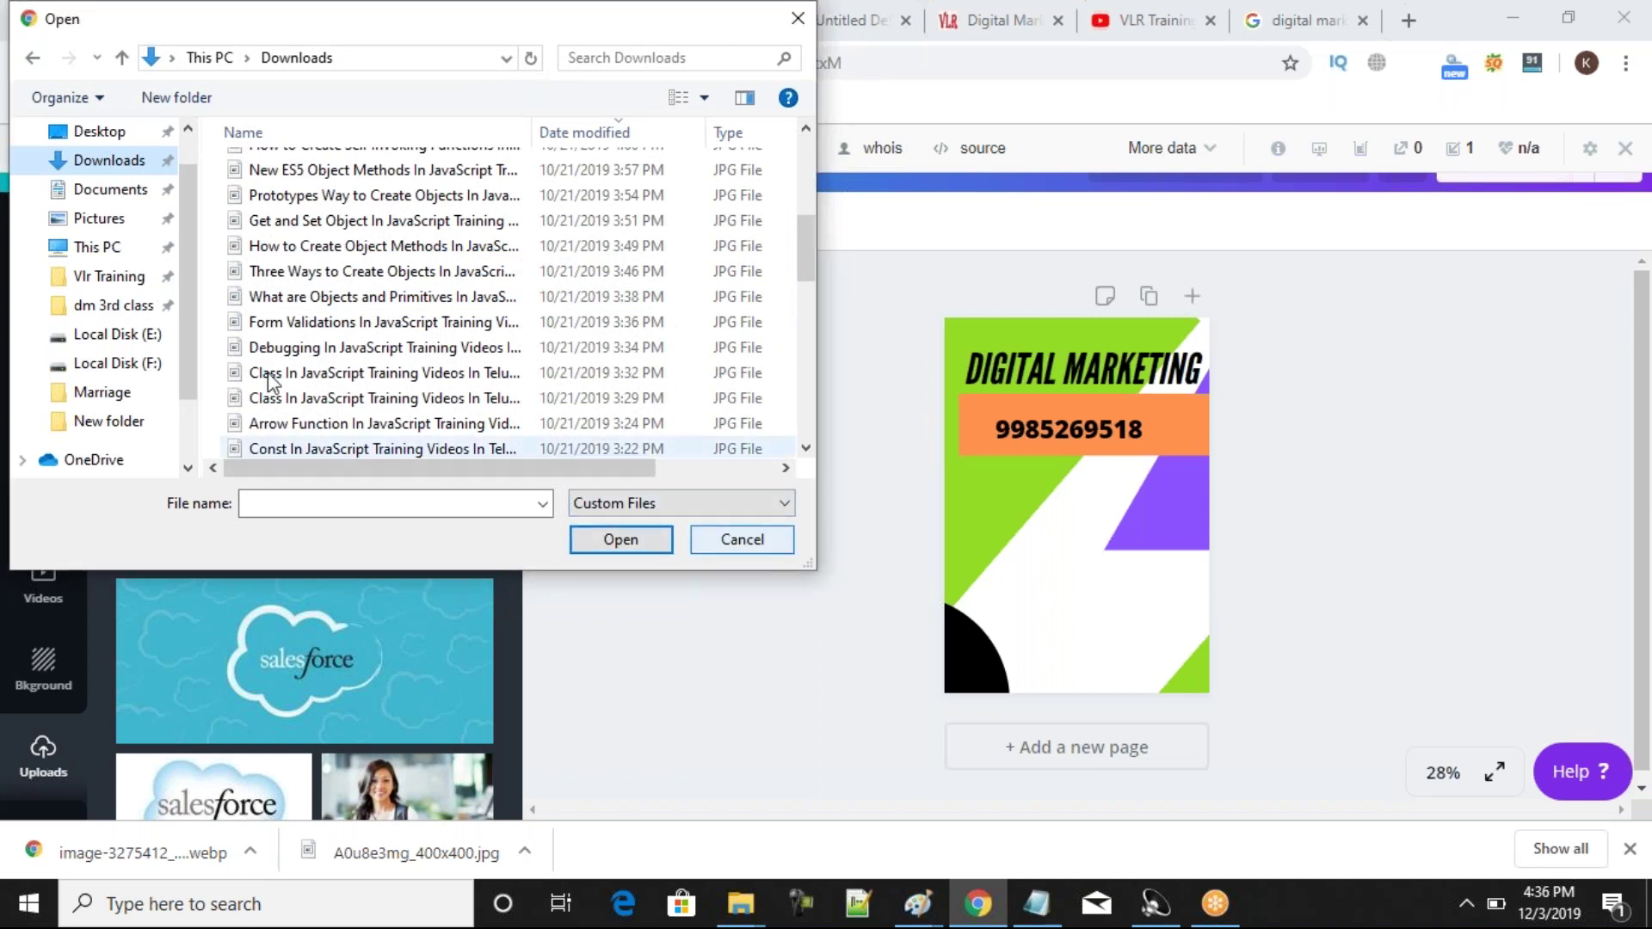
pyautogui.click(150, 338)
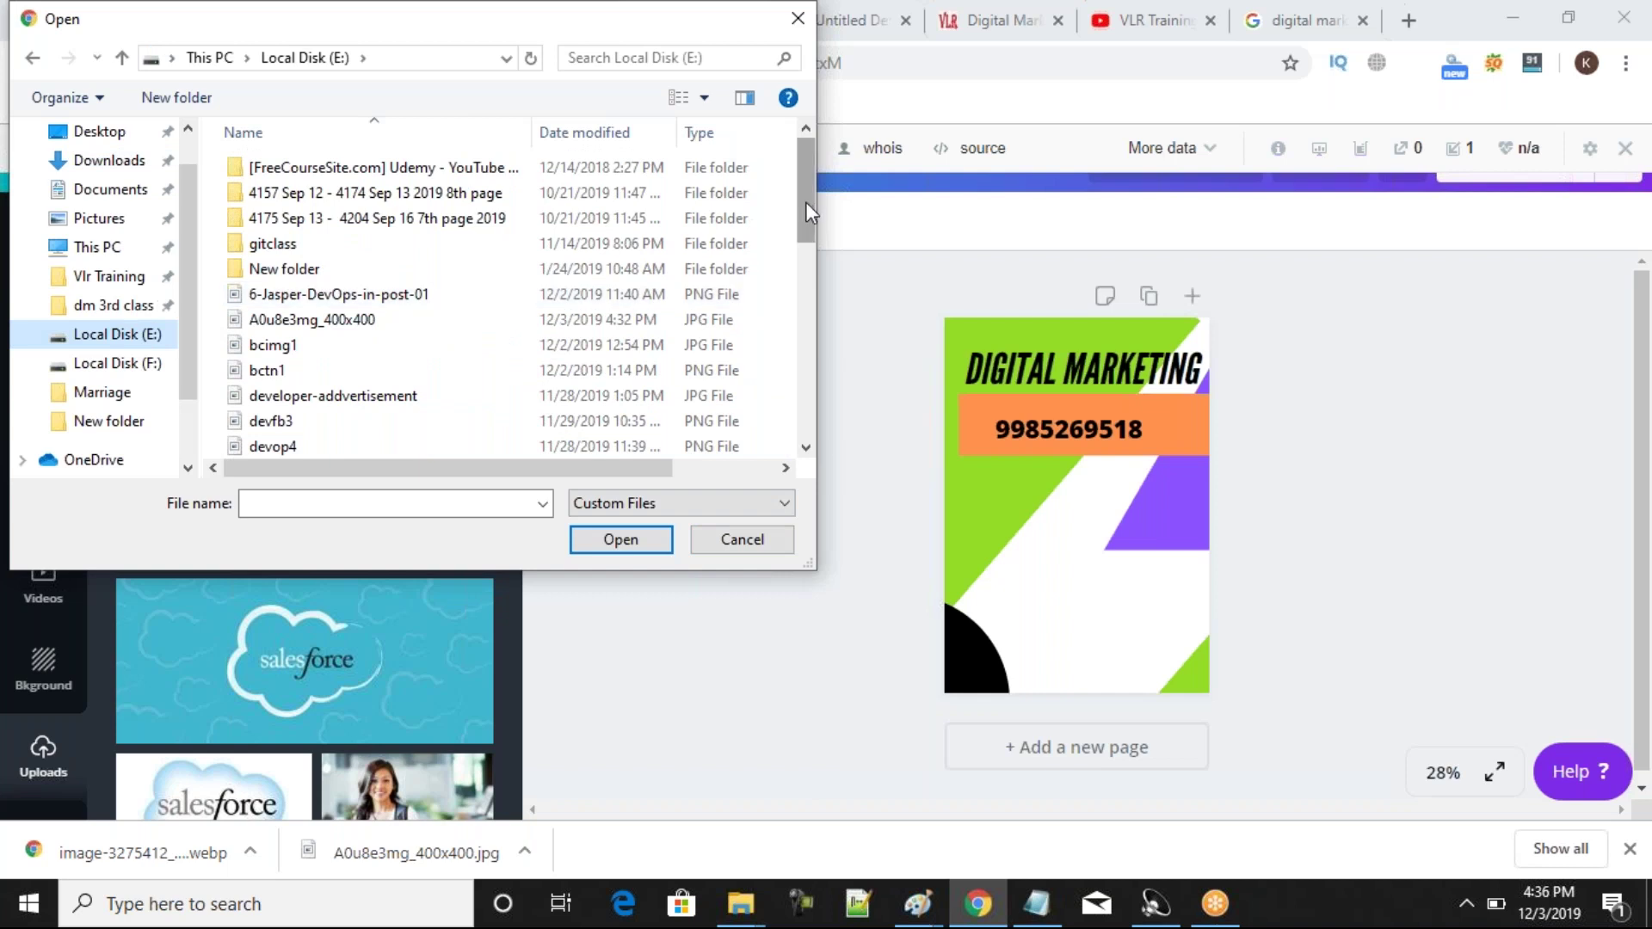
pyautogui.moveTo(806, 205); pyautogui.dragTo(753, 152)
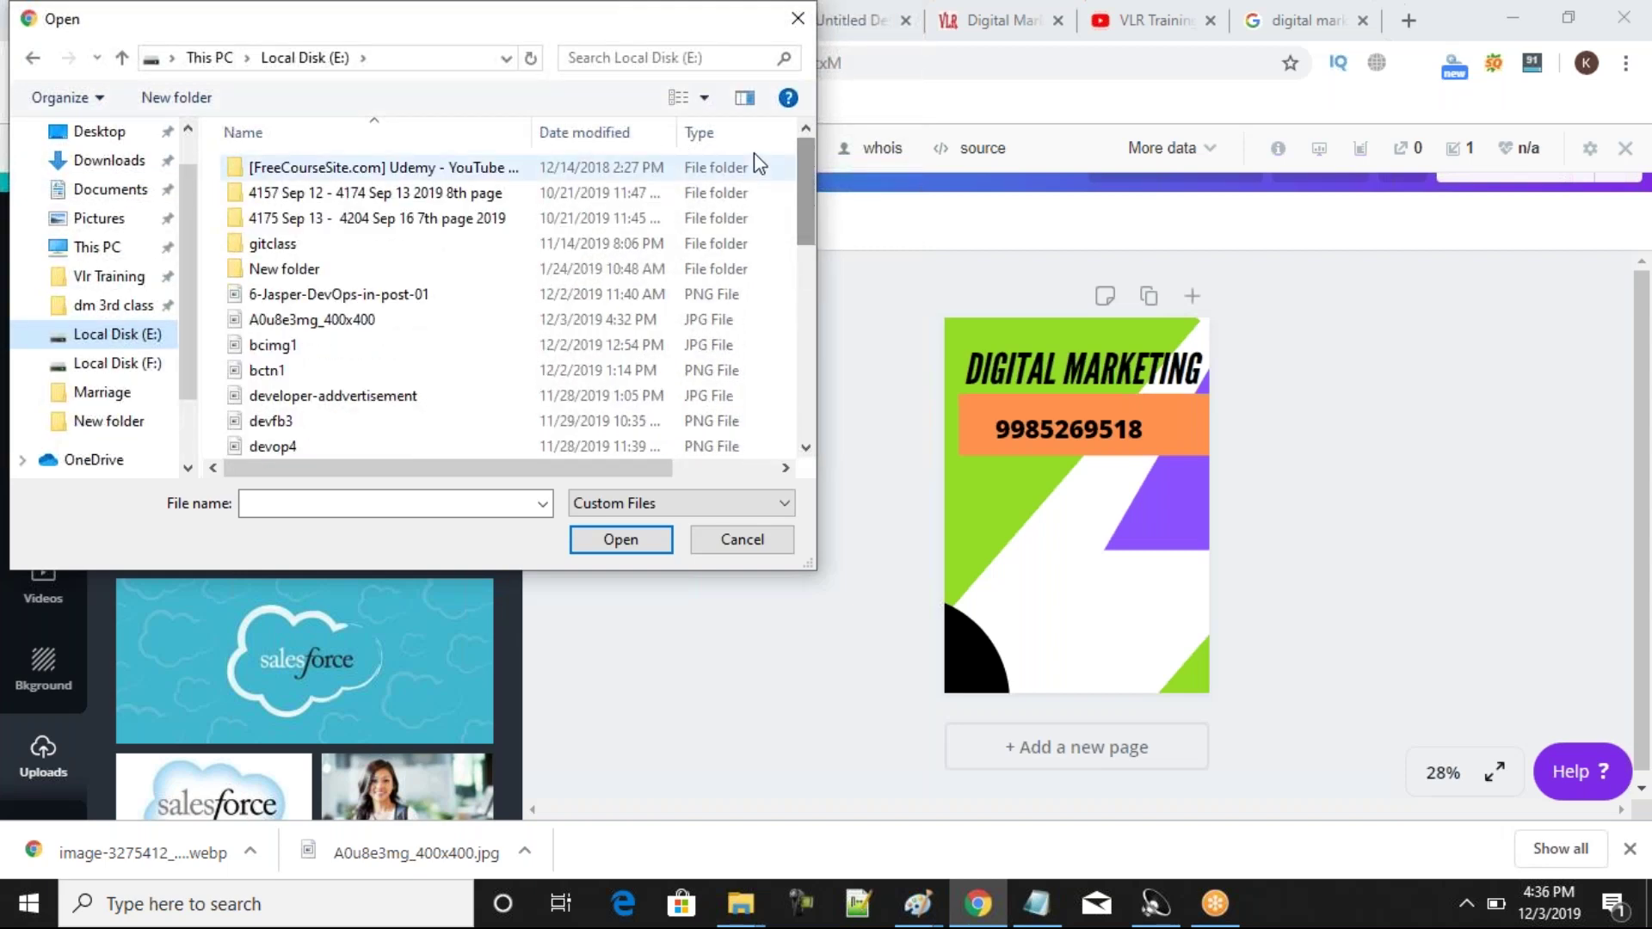
pyautogui.click(800, 20)
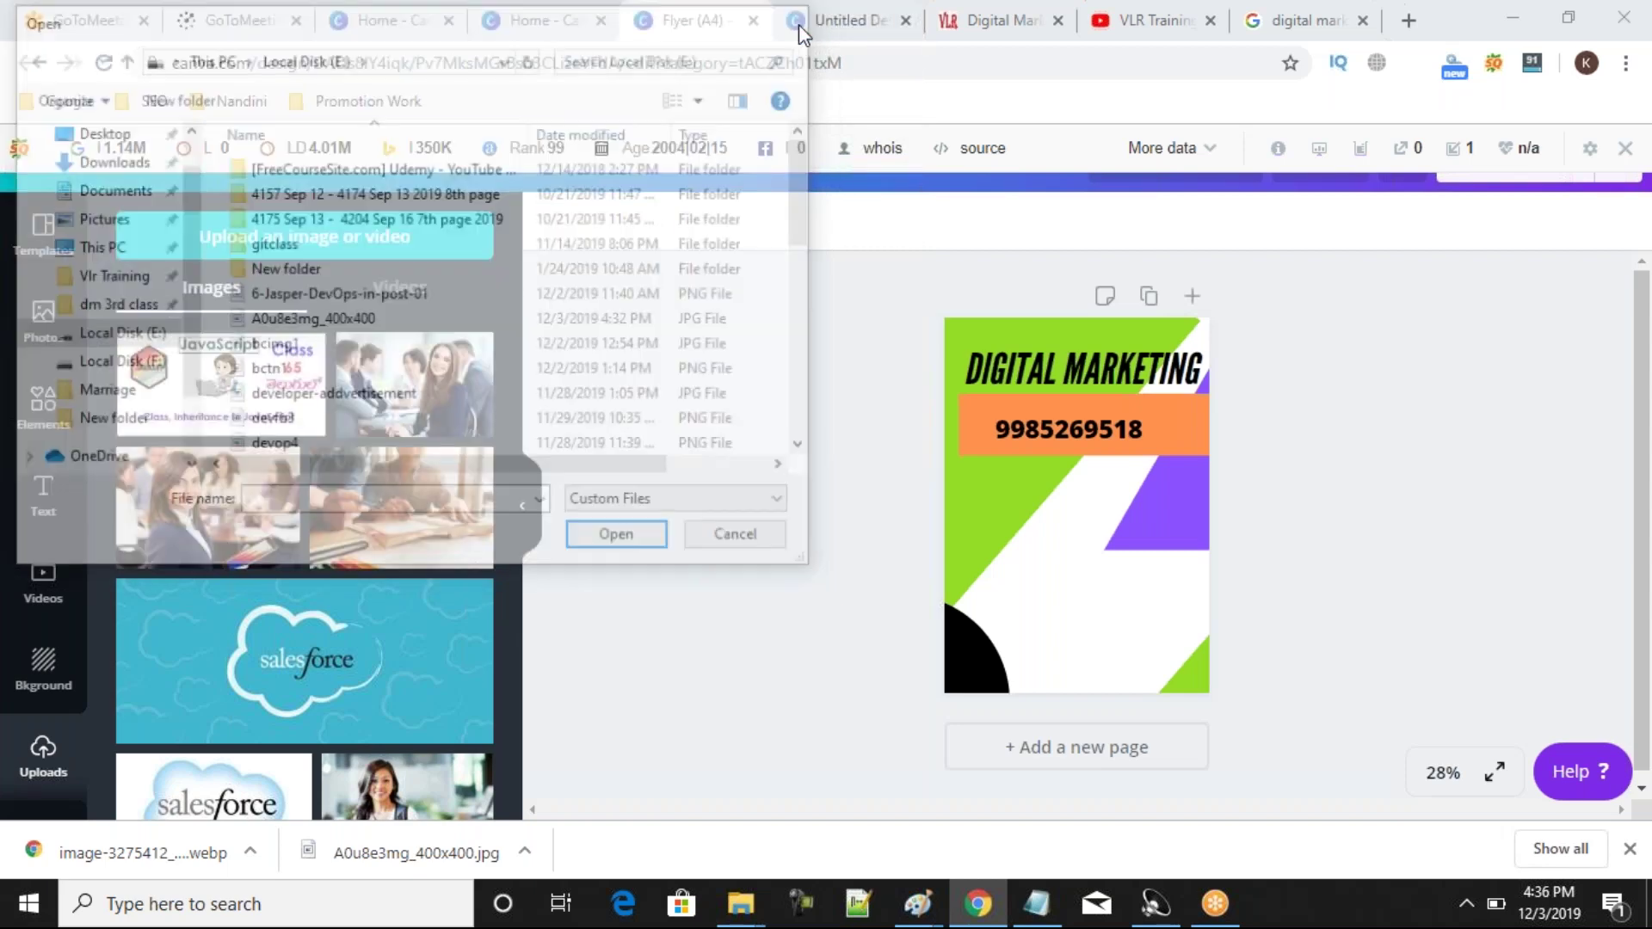
# Back in the digital marketing results, abandon the WEBP save and close the image preview.
pyautogui.click(1288, 32)
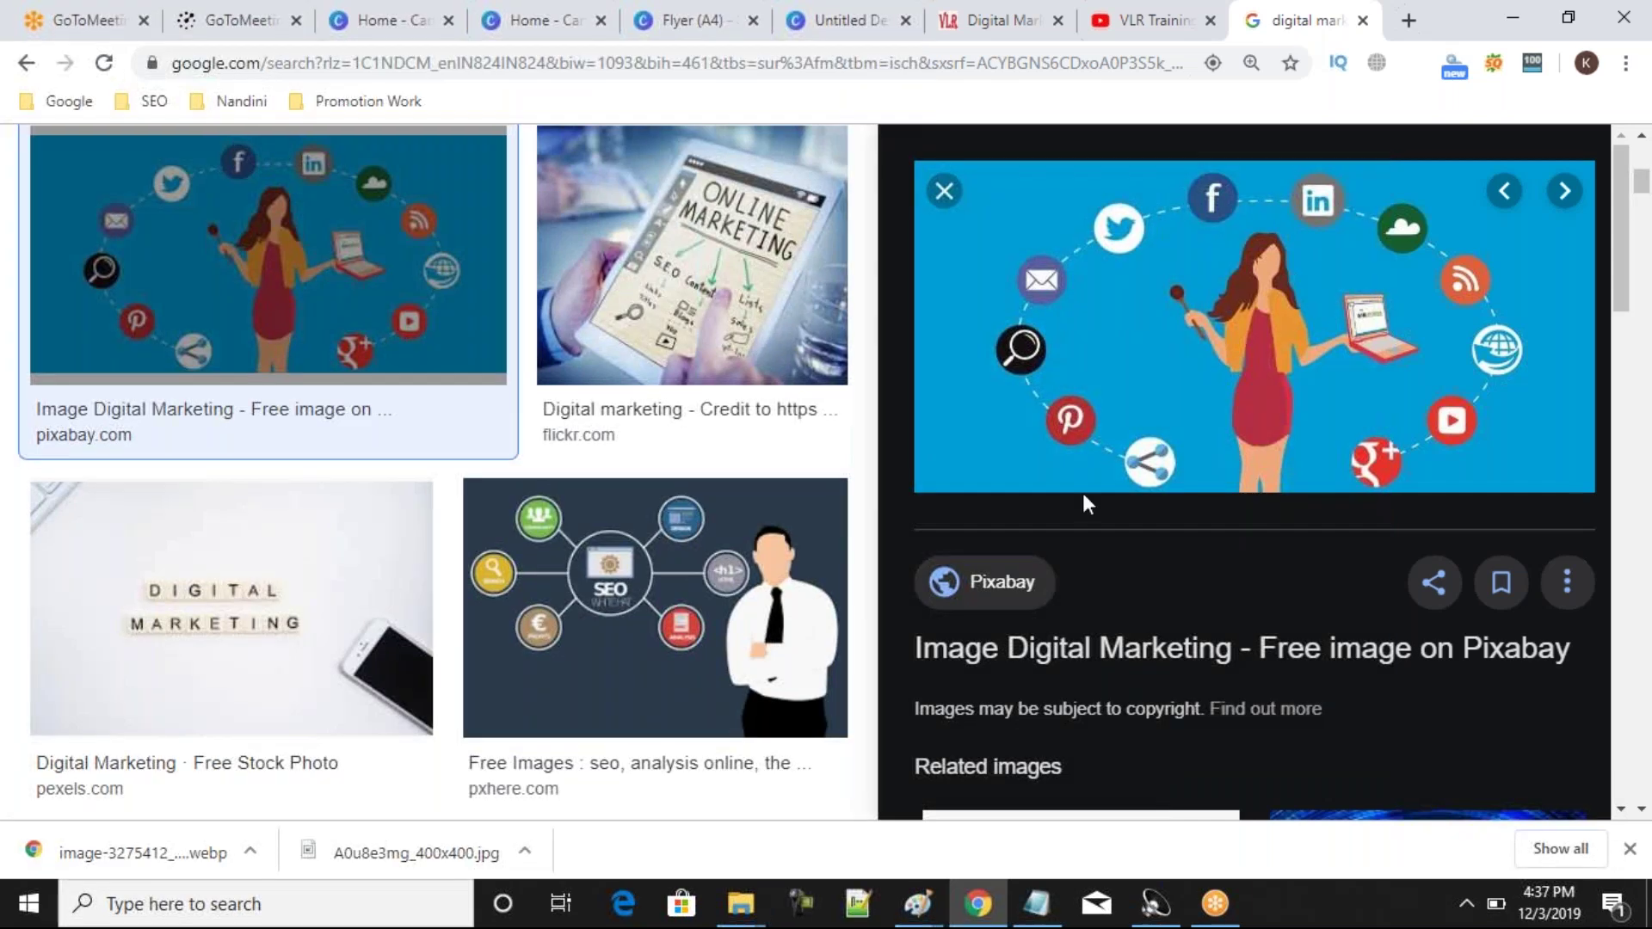
pyautogui.rightClick(1107, 316)
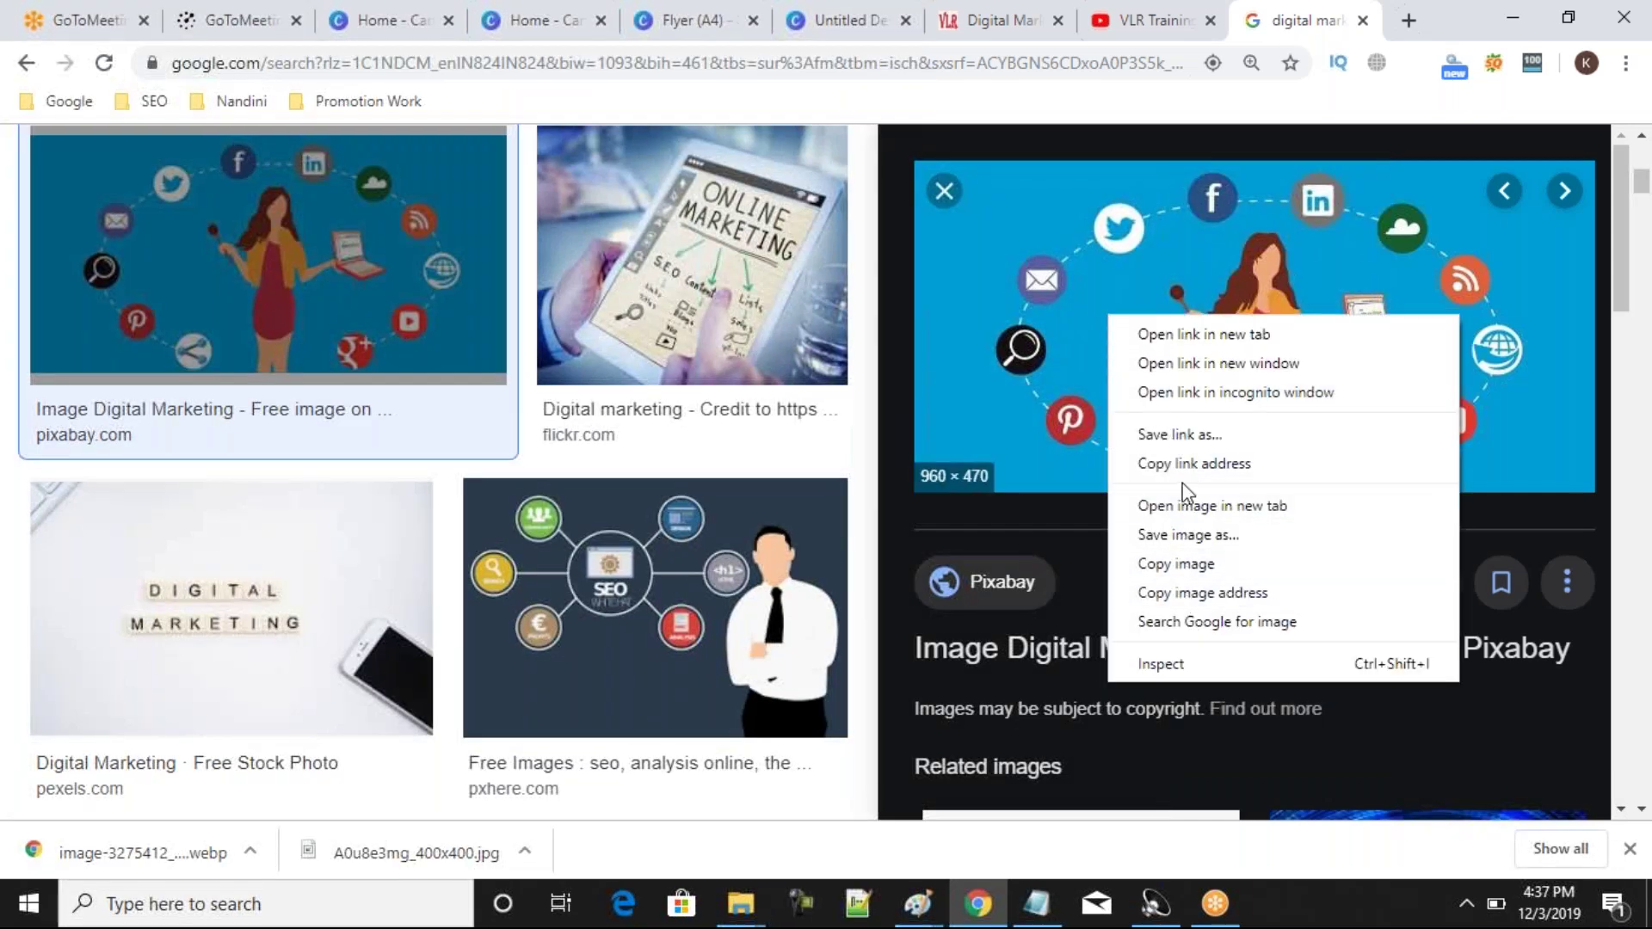
pyautogui.click(1170, 535)
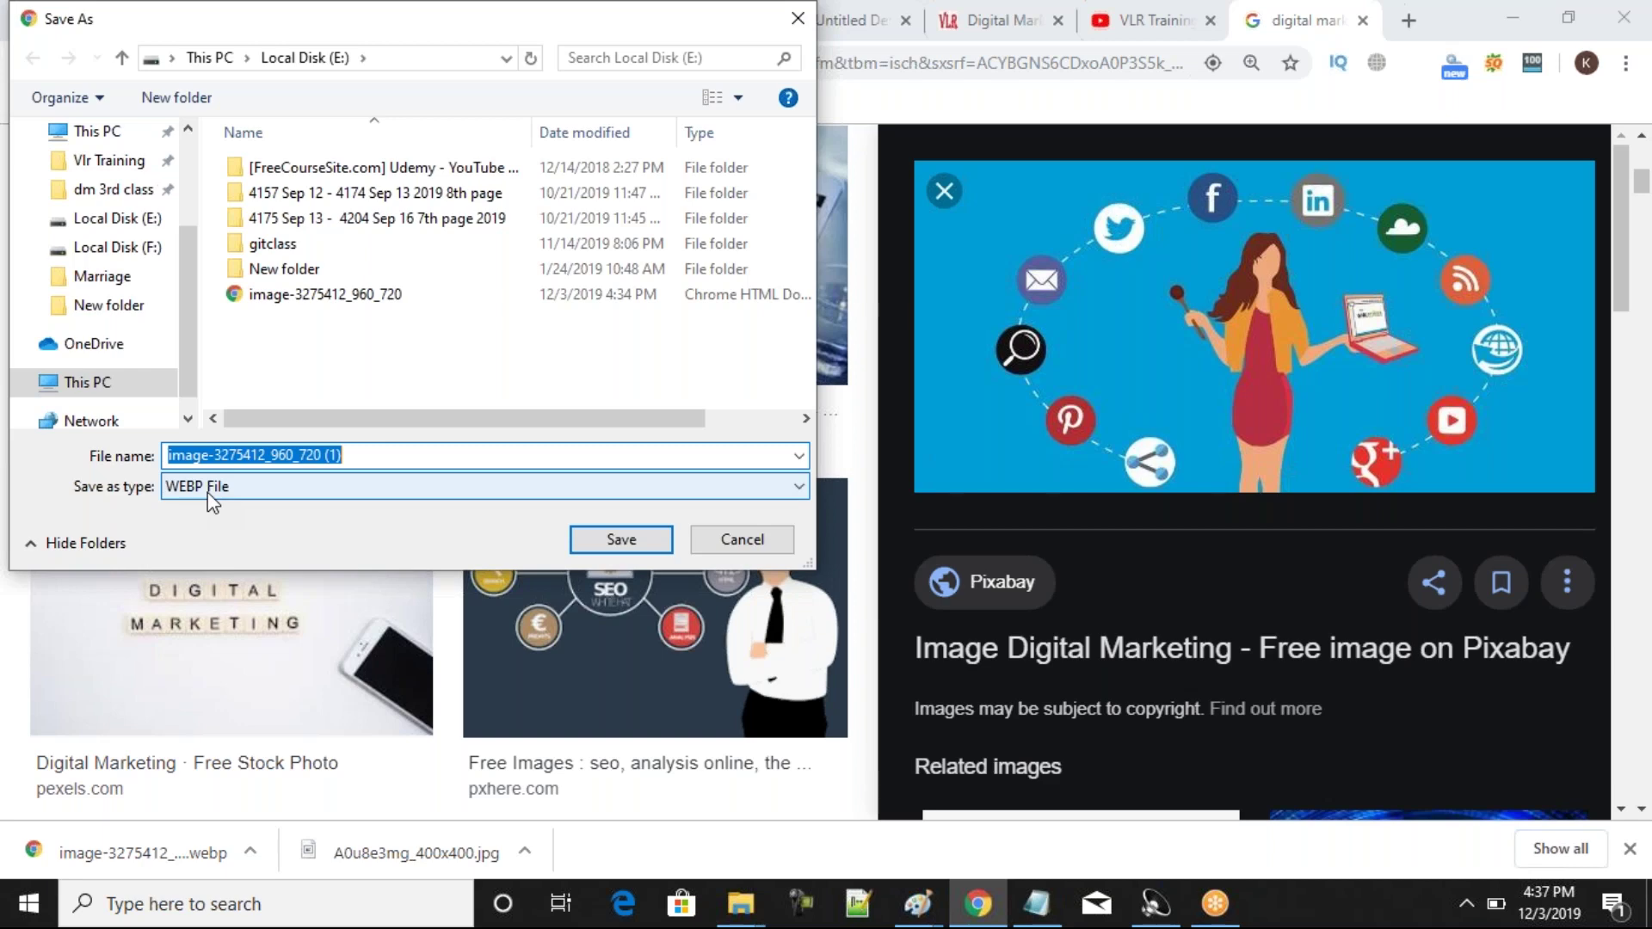
pyautogui.click(755, 547)
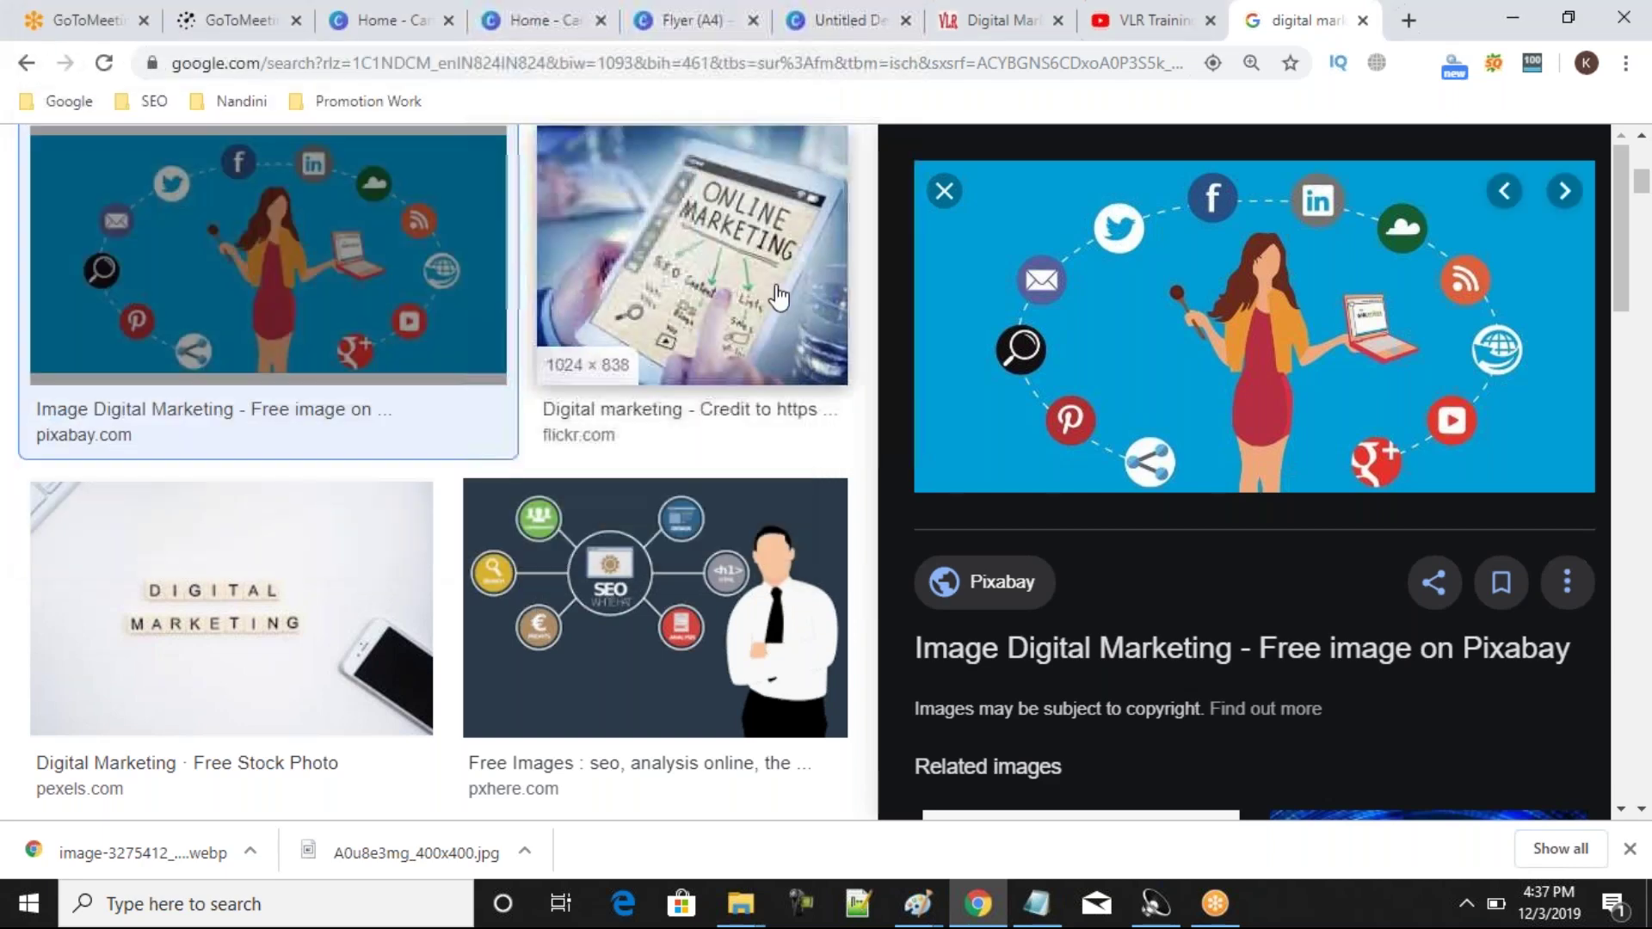
pyautogui.click(960, 203)
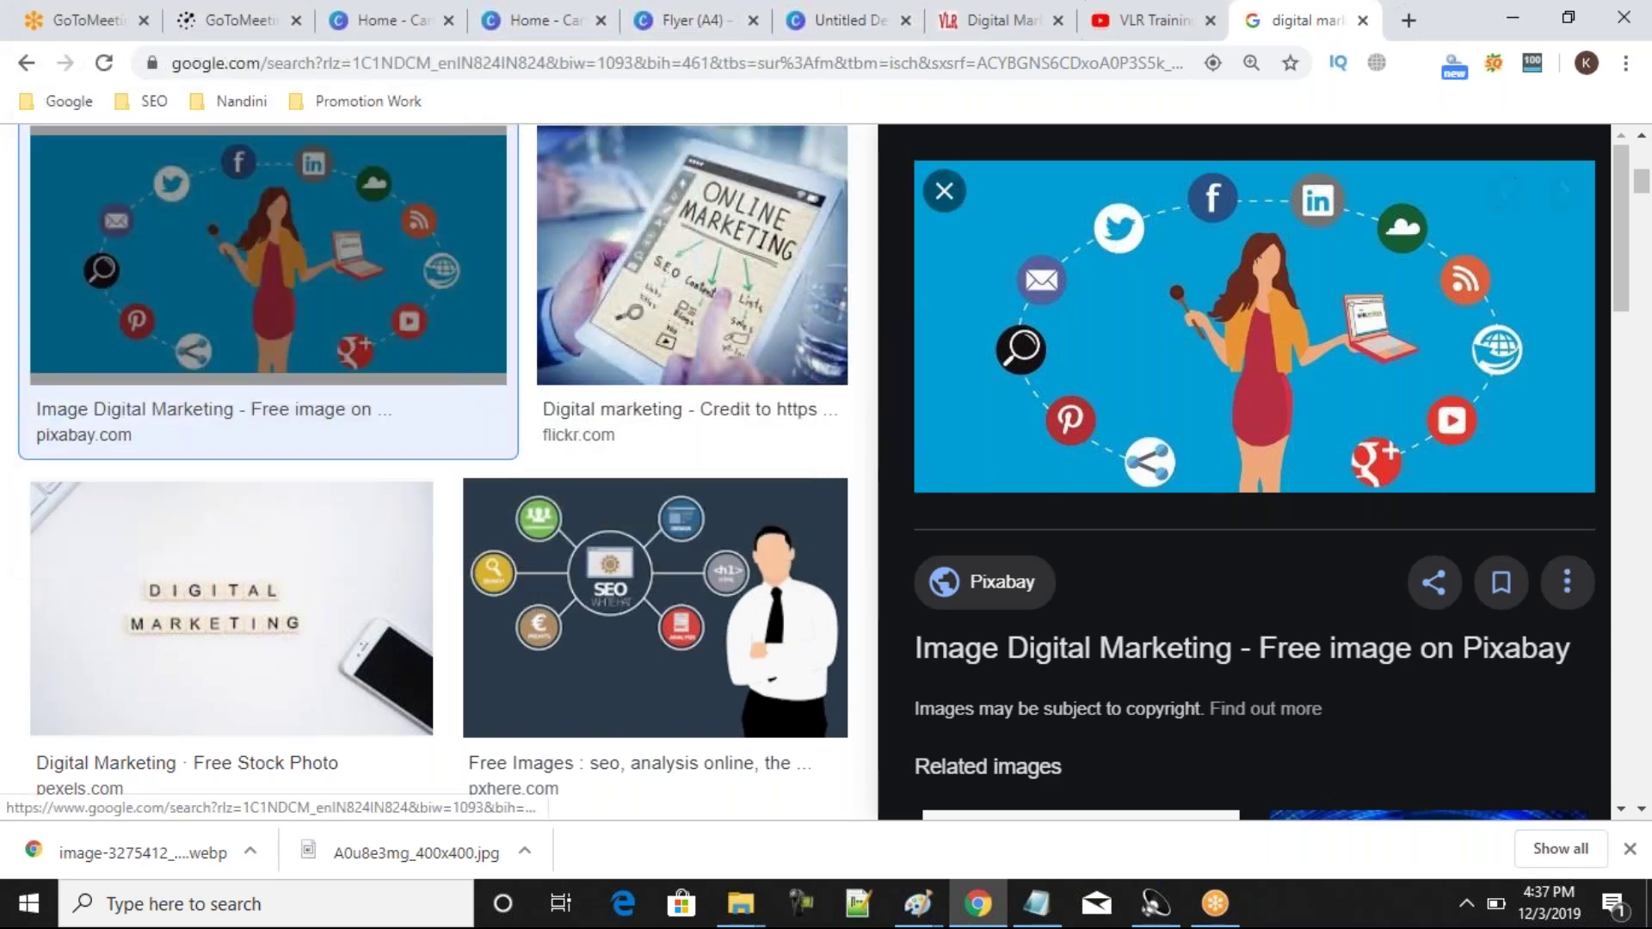
# Save the SEO businessman illustration as download.png and switch back to the Digital Marketing flyer.
pyautogui.rightClick(754, 582)
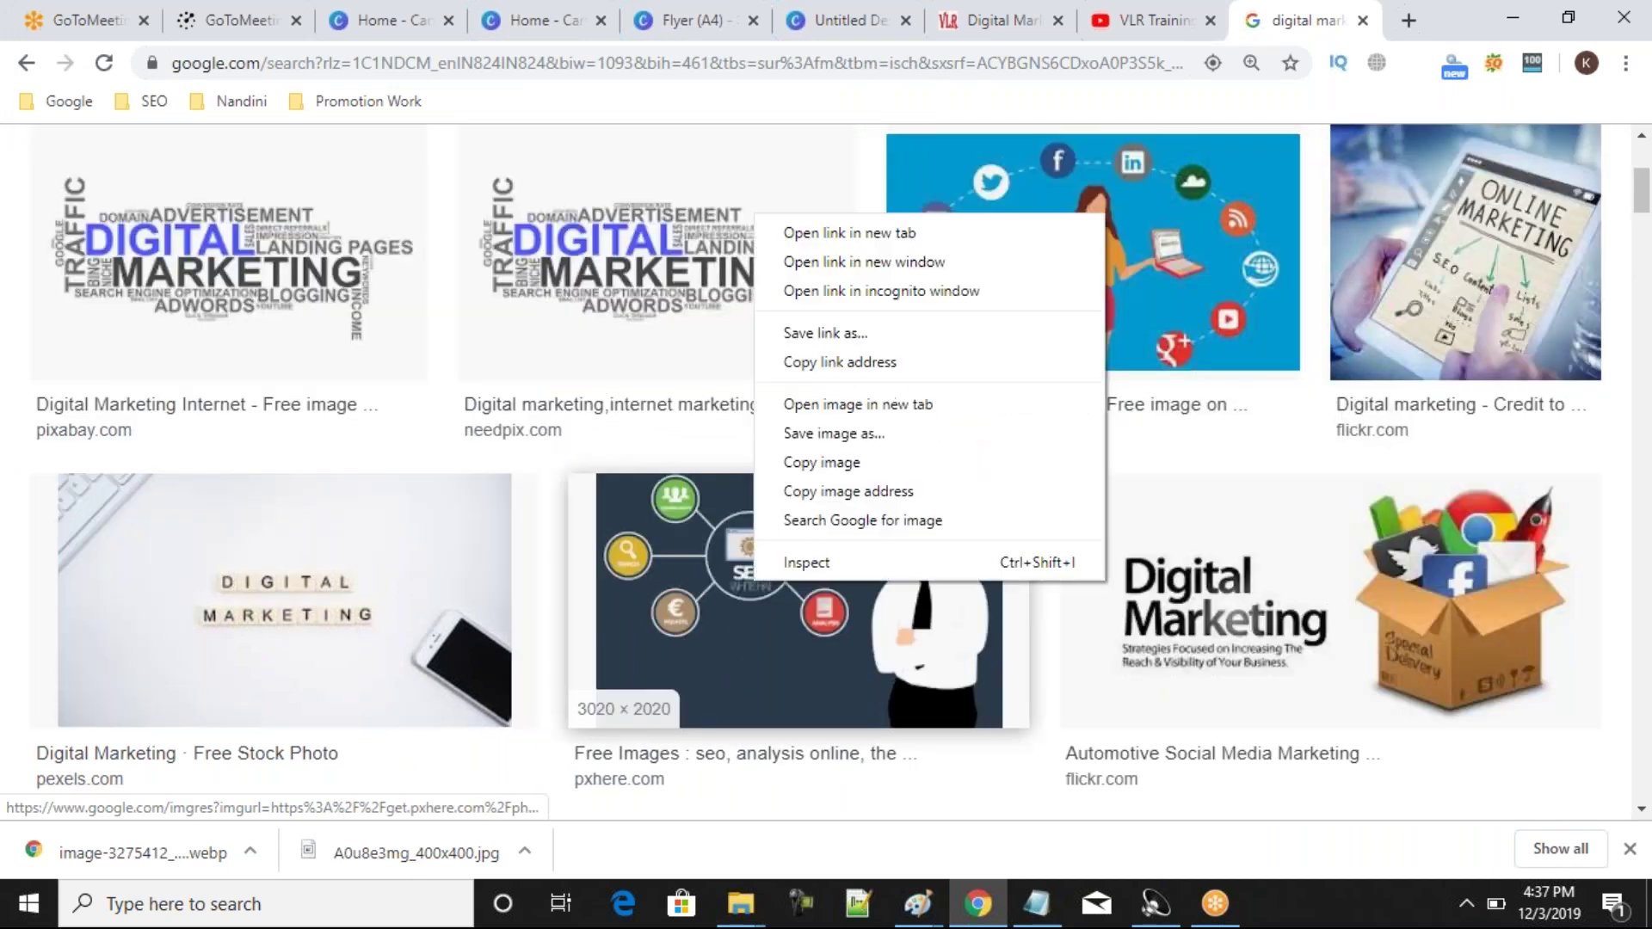
pyautogui.click(807, 433)
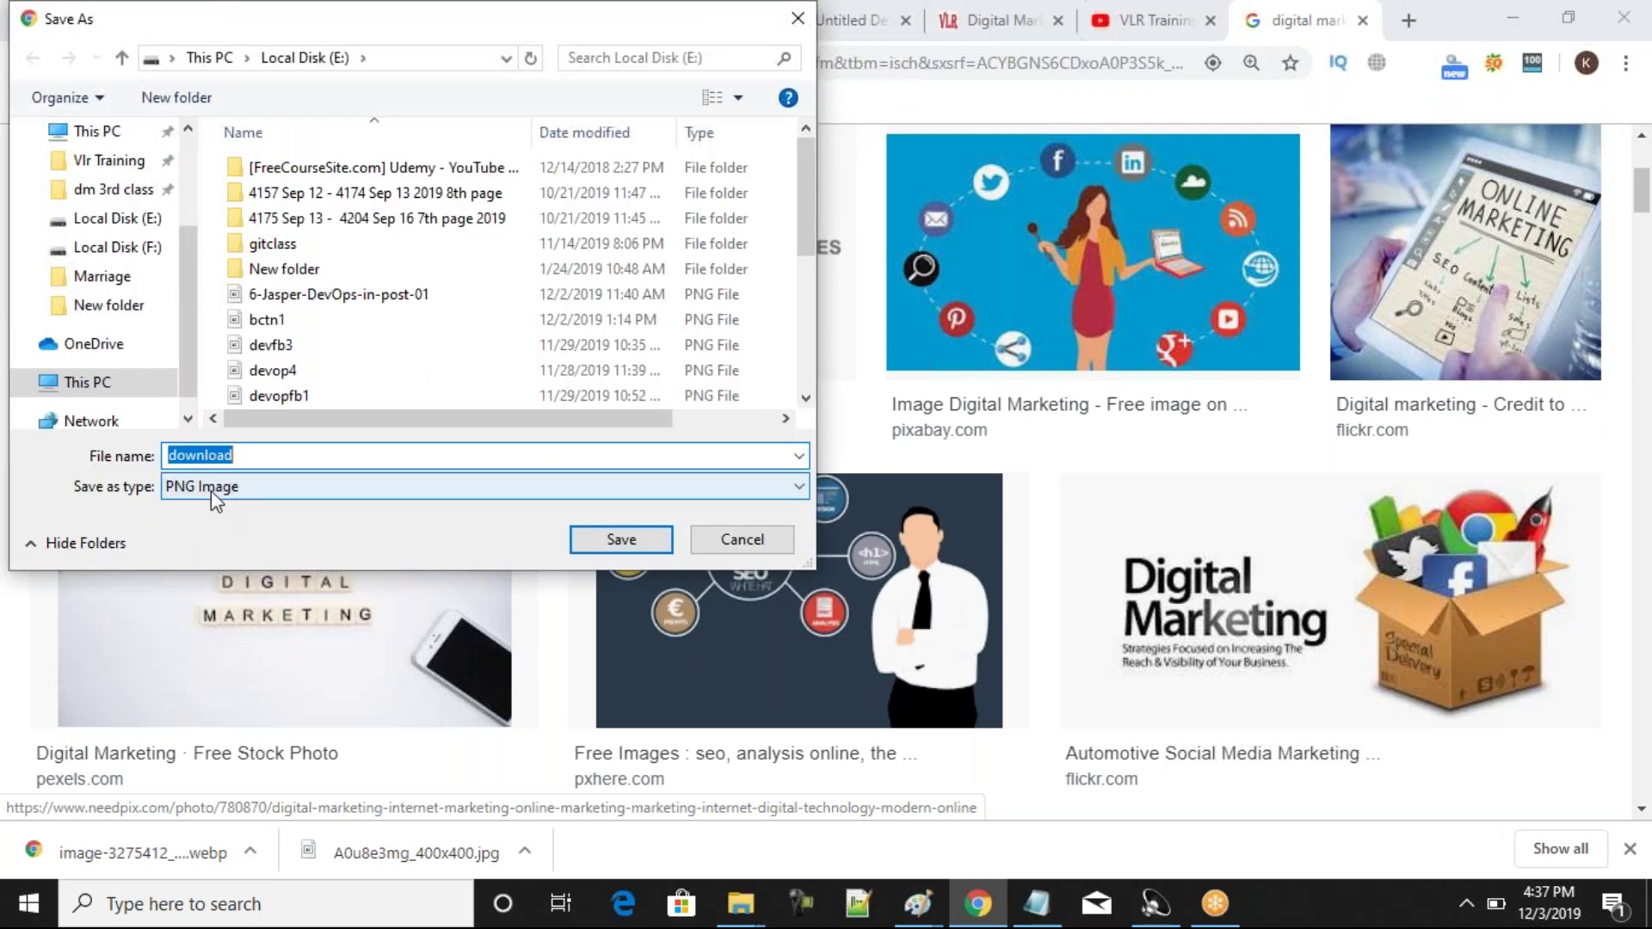
pyautogui.click(622, 540)
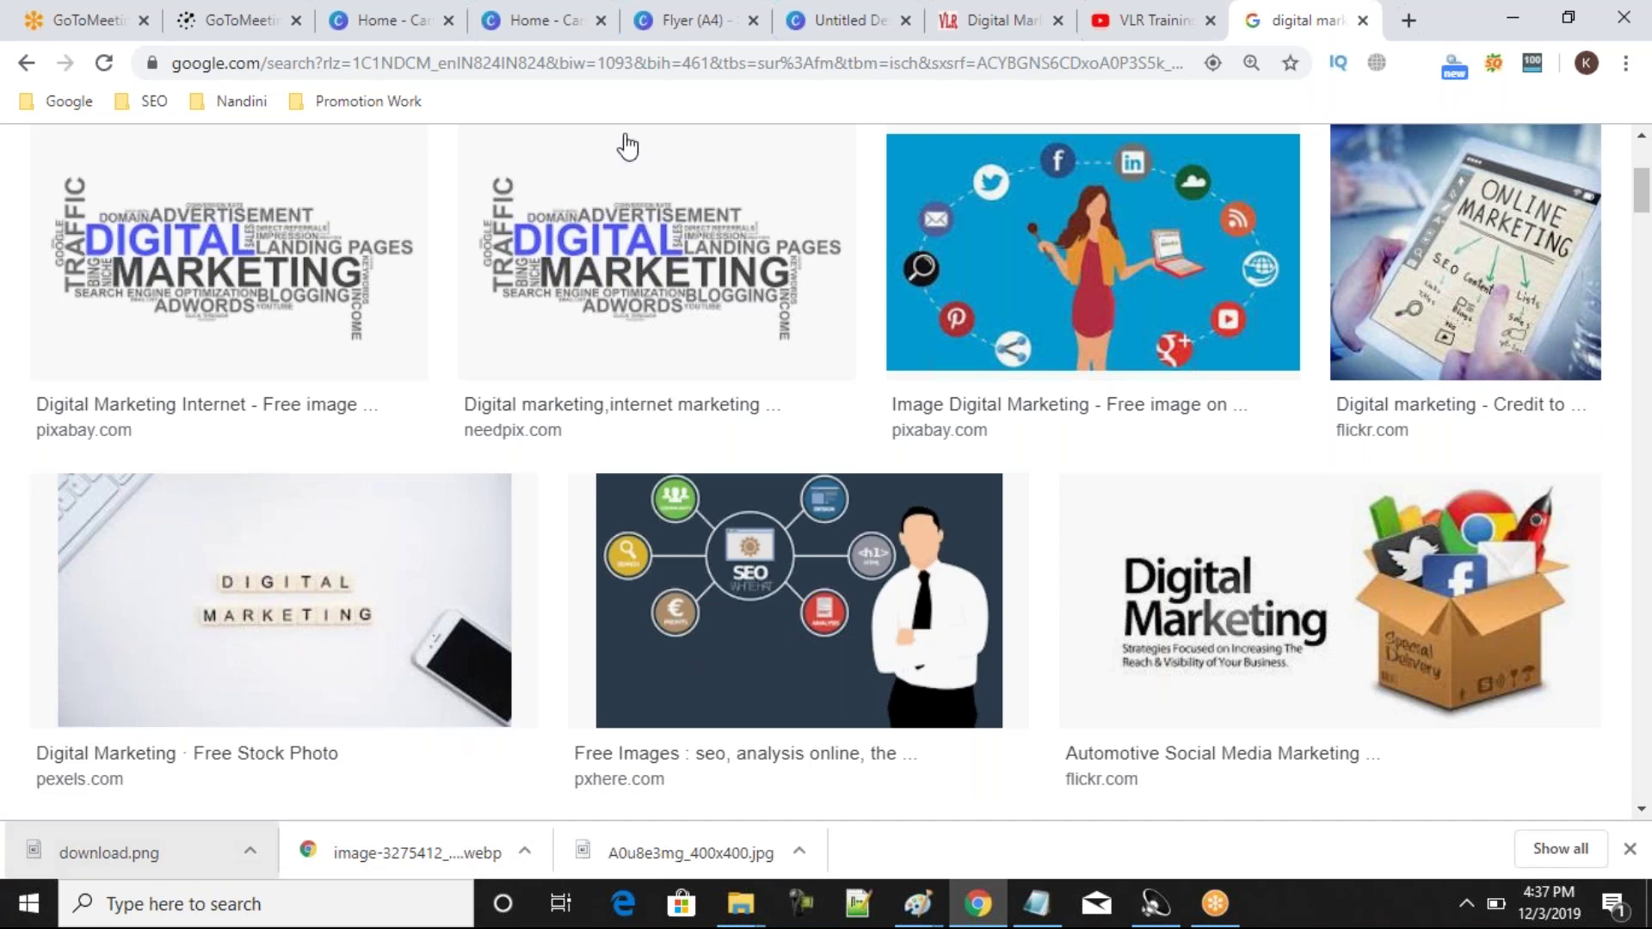
pyautogui.click(833, 12)
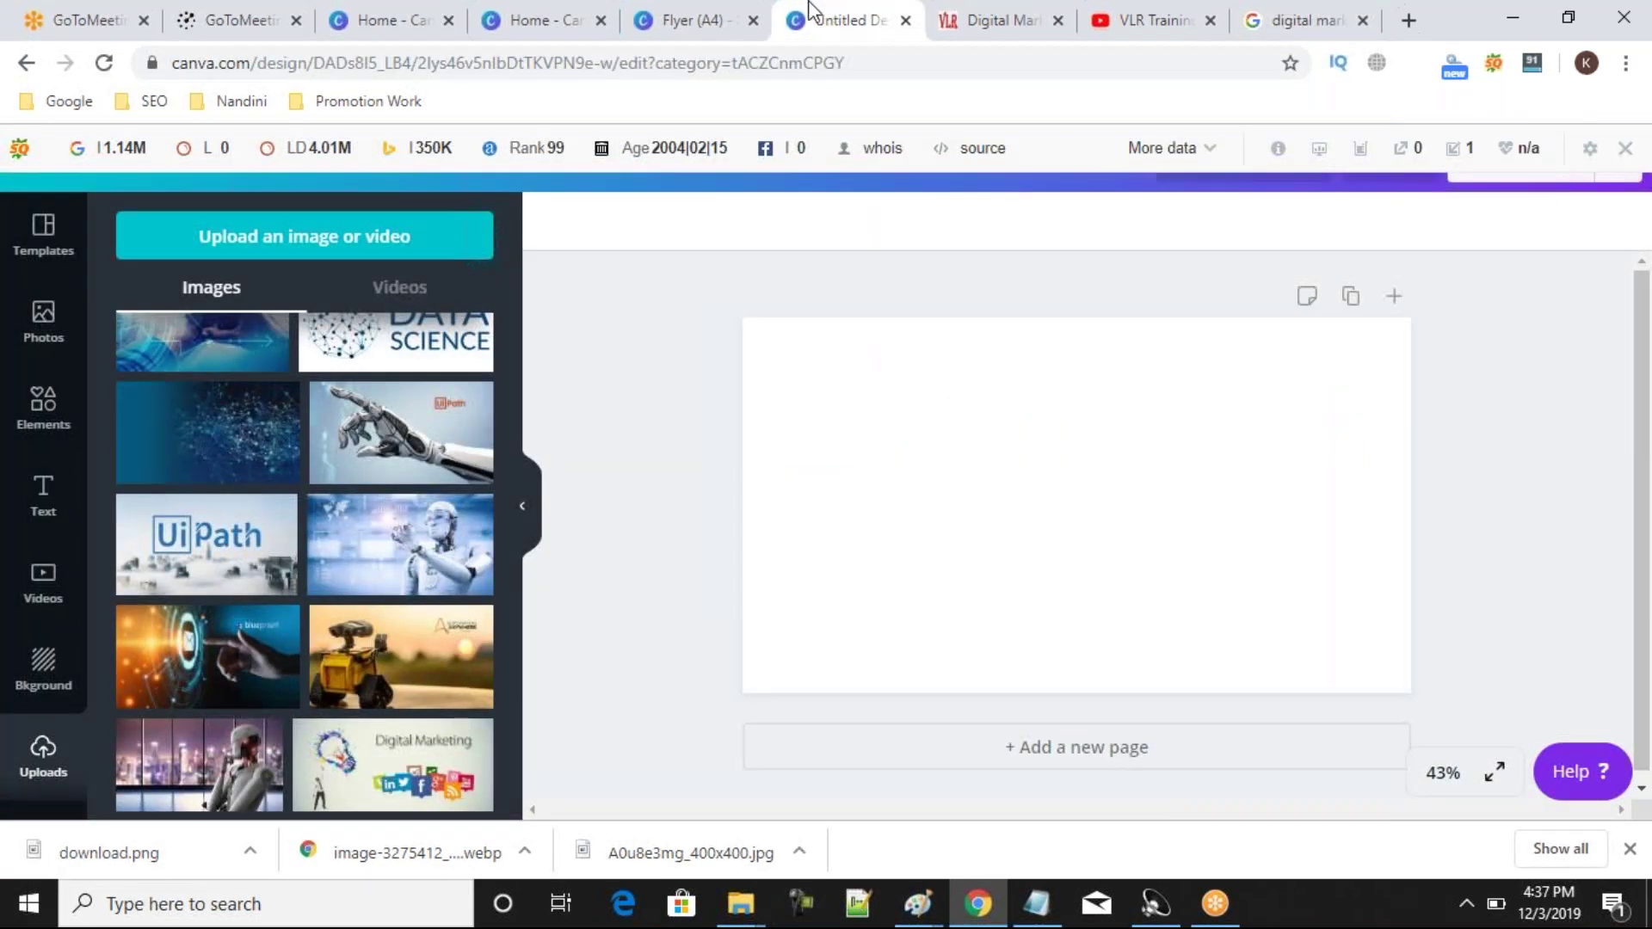
pyautogui.click(691, 20)
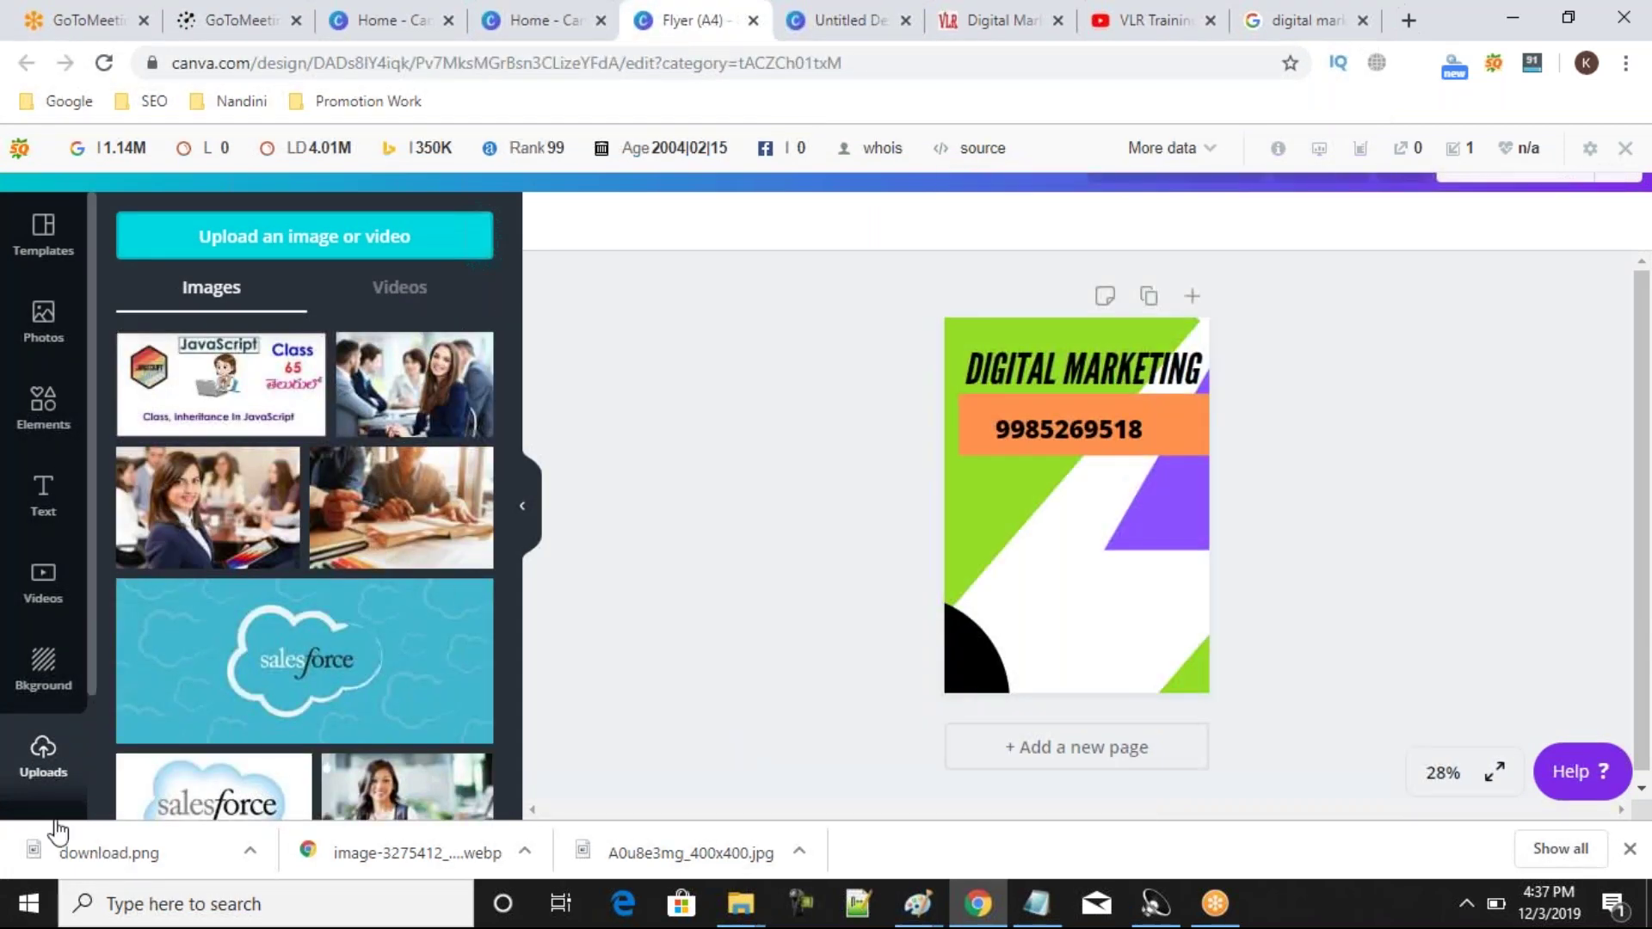
# Upload download.png from Local Disk (E:) into Canva's Uploads.
pyautogui.click(380, 236)
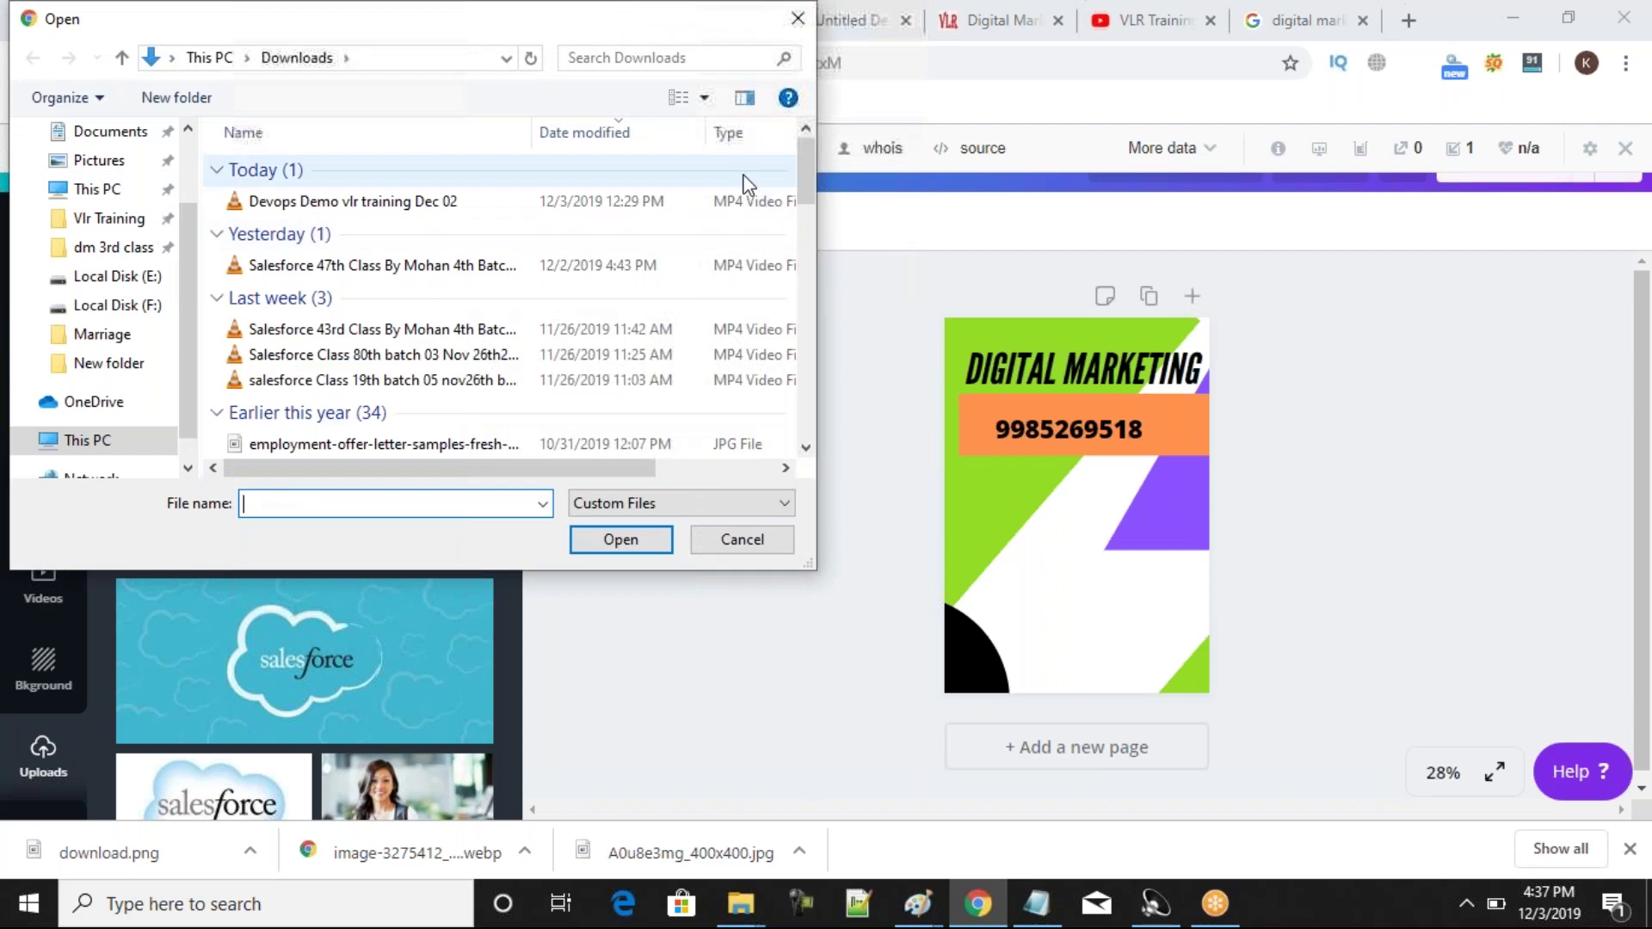
pyautogui.moveTo(814, 185); pyautogui.dragTo(814, 356)
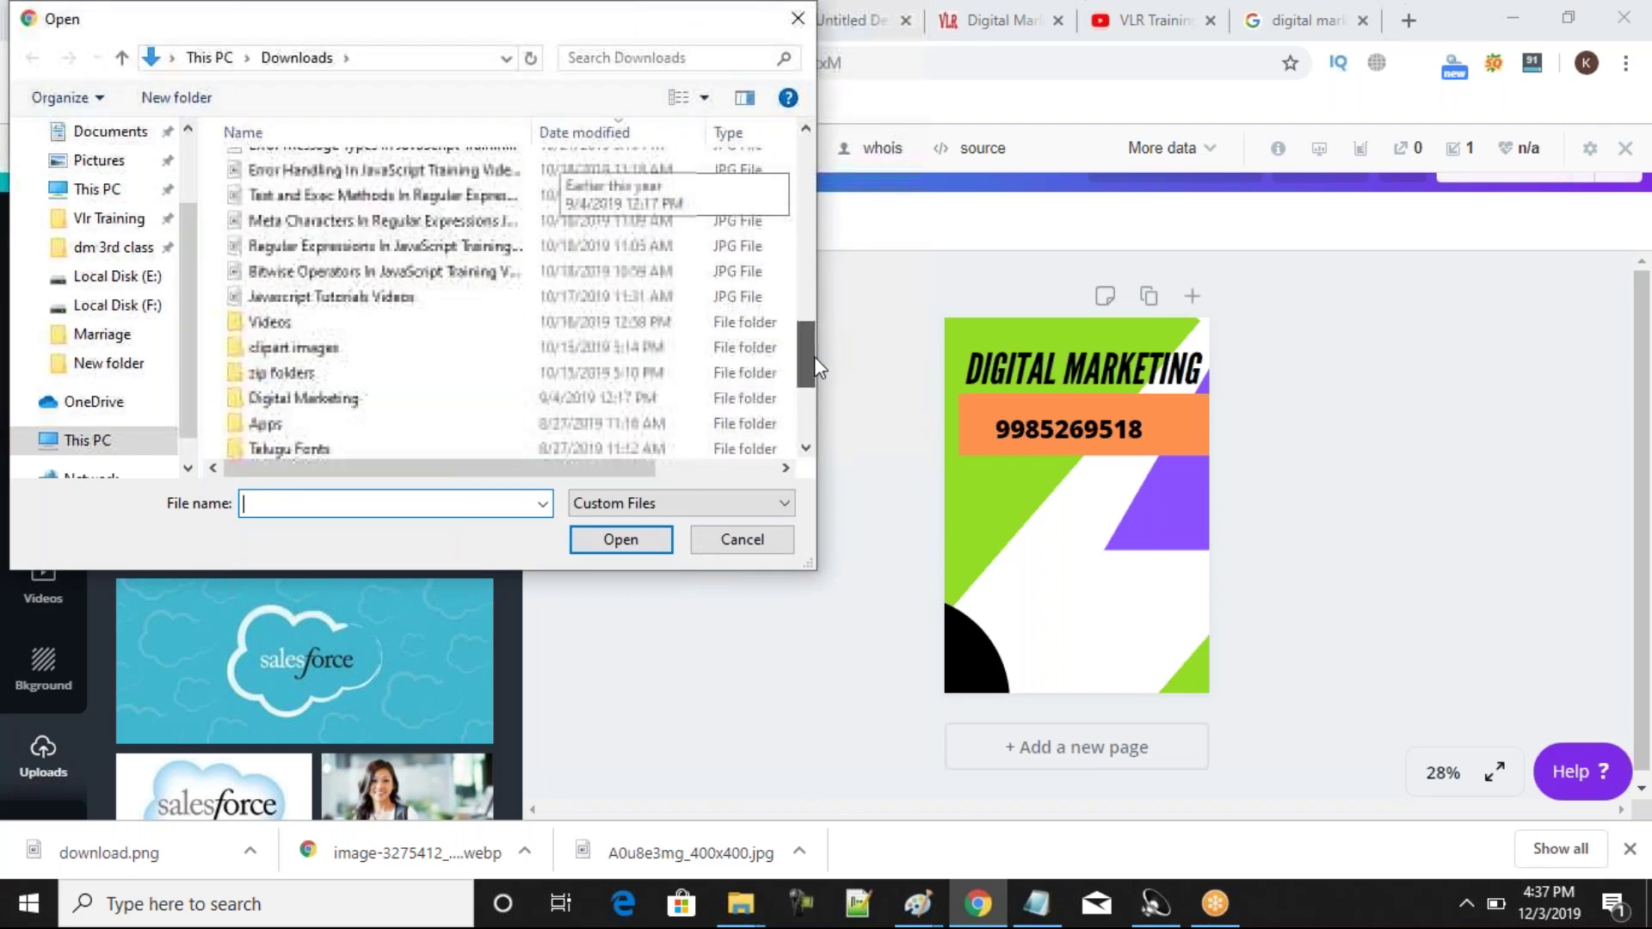
pyautogui.click(129, 277)
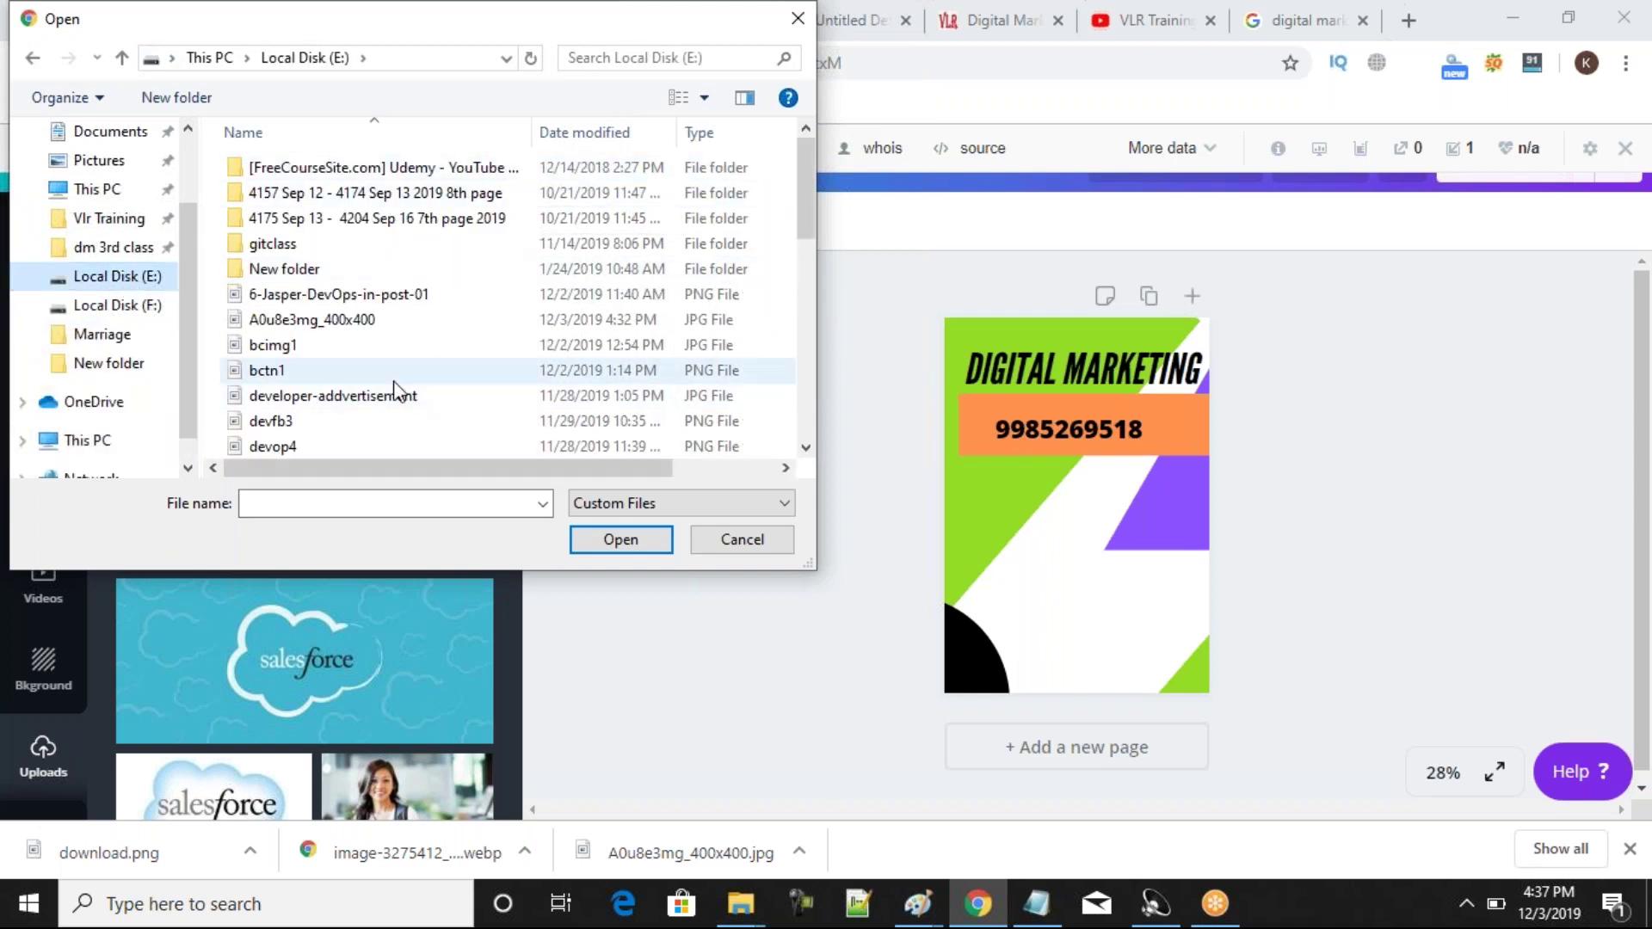
pyautogui.moveTo(808, 213); pyautogui.dragTo(829, 384)
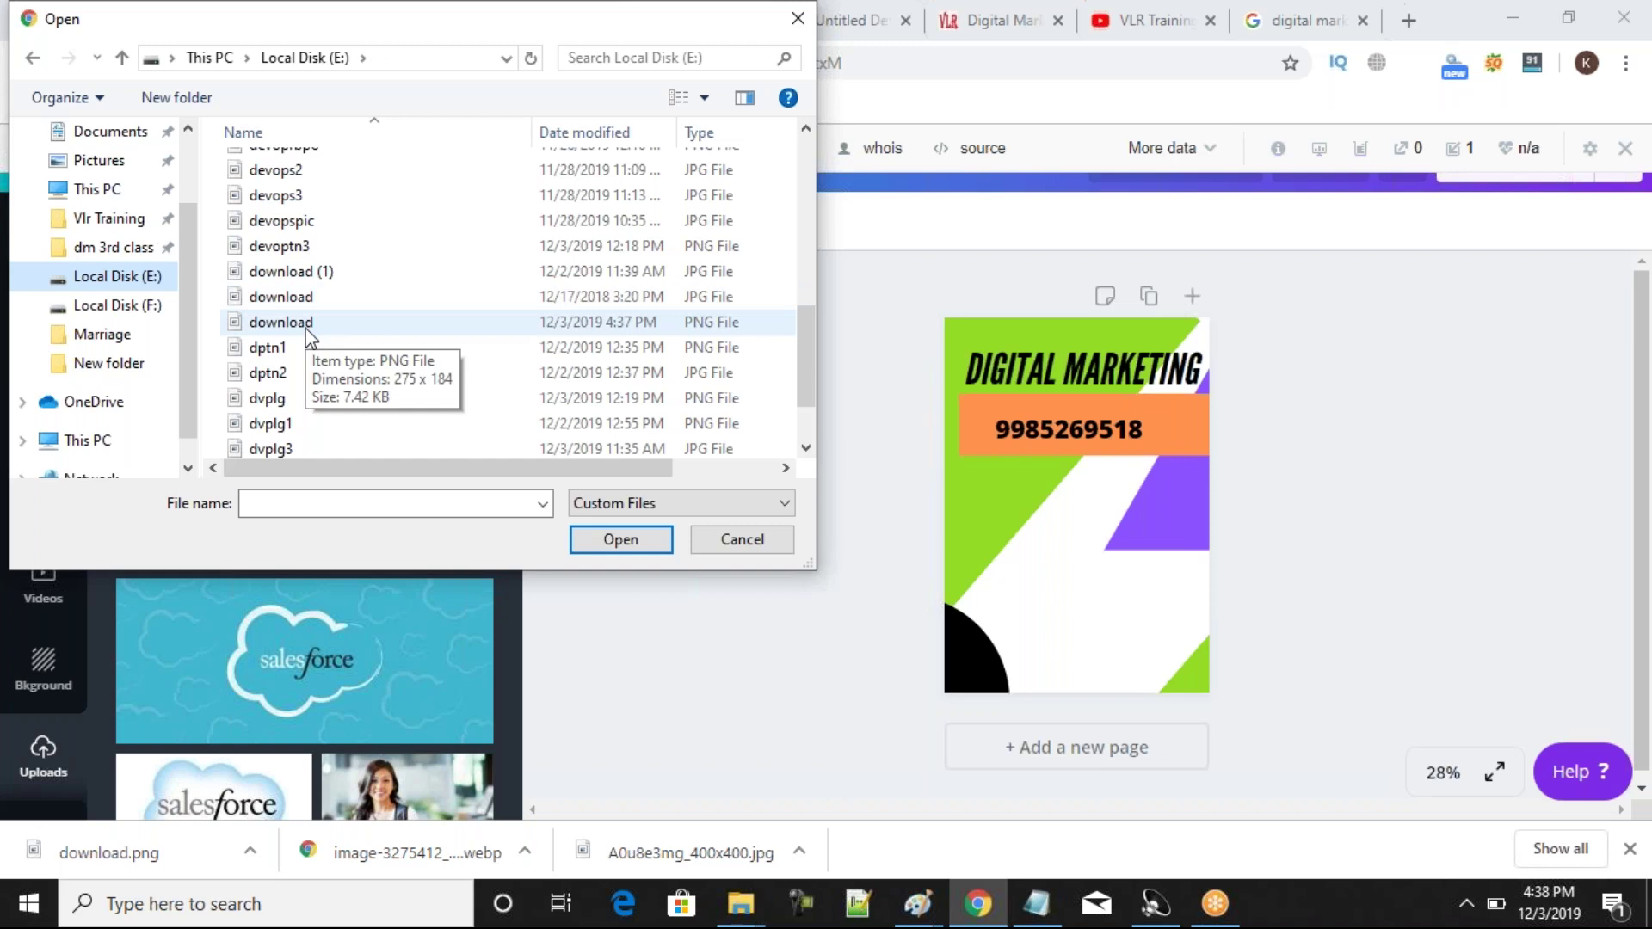
pyautogui.click(310, 336)
pyautogui.click(616, 547)
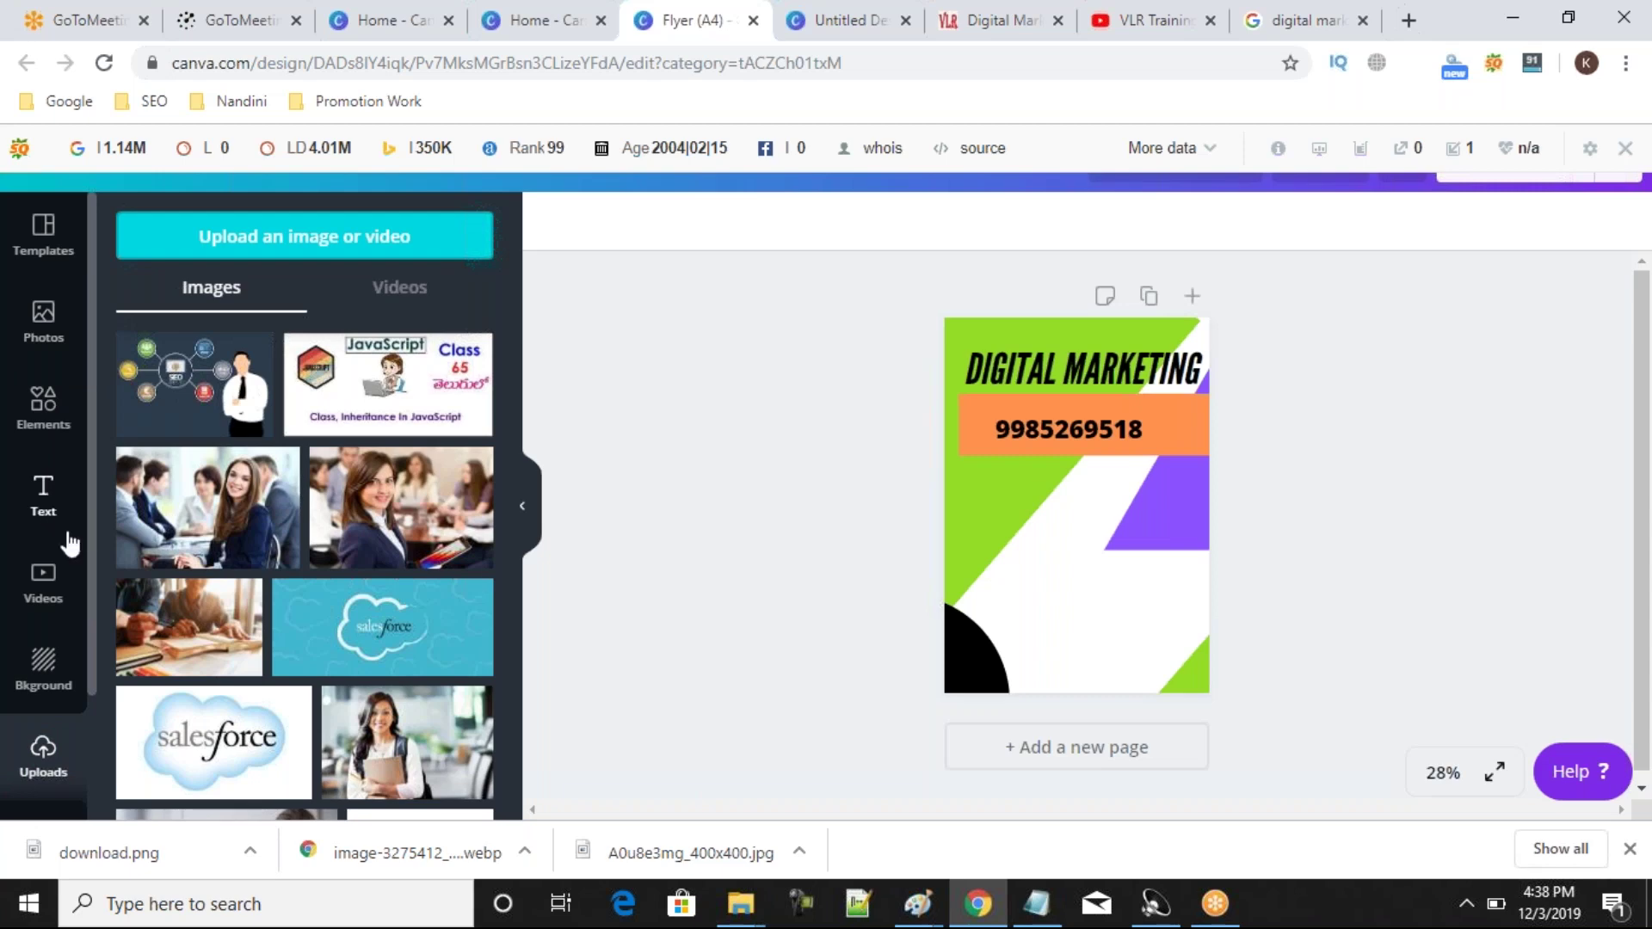
# Add the SEO illustration, size it into the flyer's lower half, and move the DIGITAL MARKETING title down over it.
pyautogui.scroll(-1, 68, 660)
pyautogui.scroll(1, 86, 620)
pyautogui.scroll(-1, 96, 575)
pyautogui.scroll(1, 100, 592)
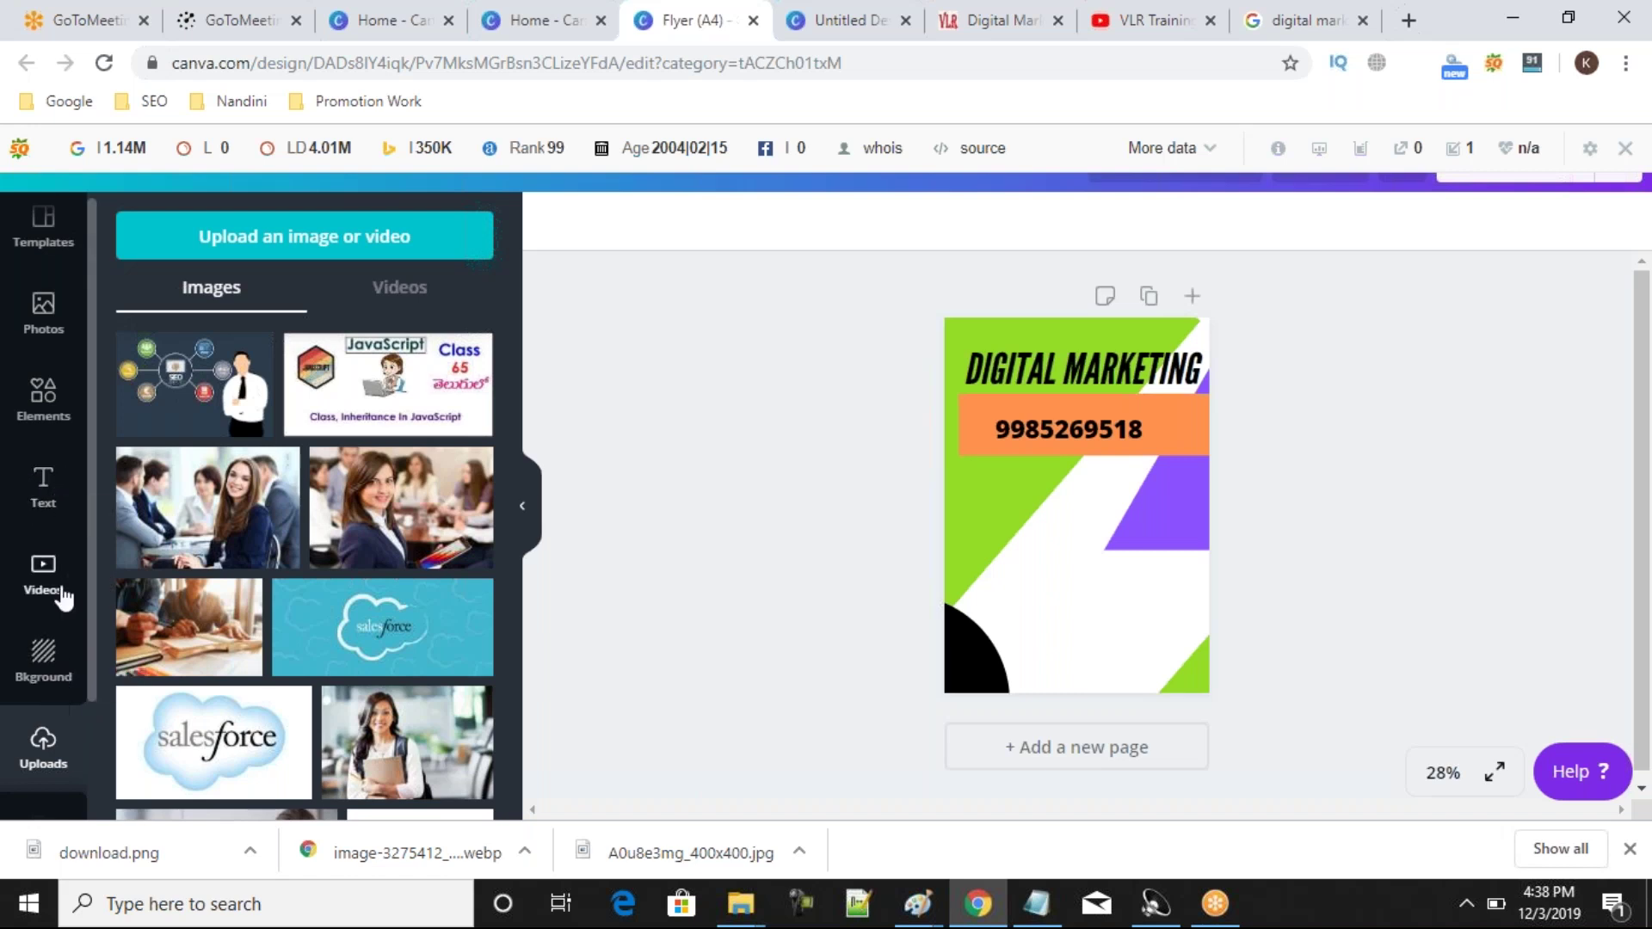
pyautogui.click(245, 383)
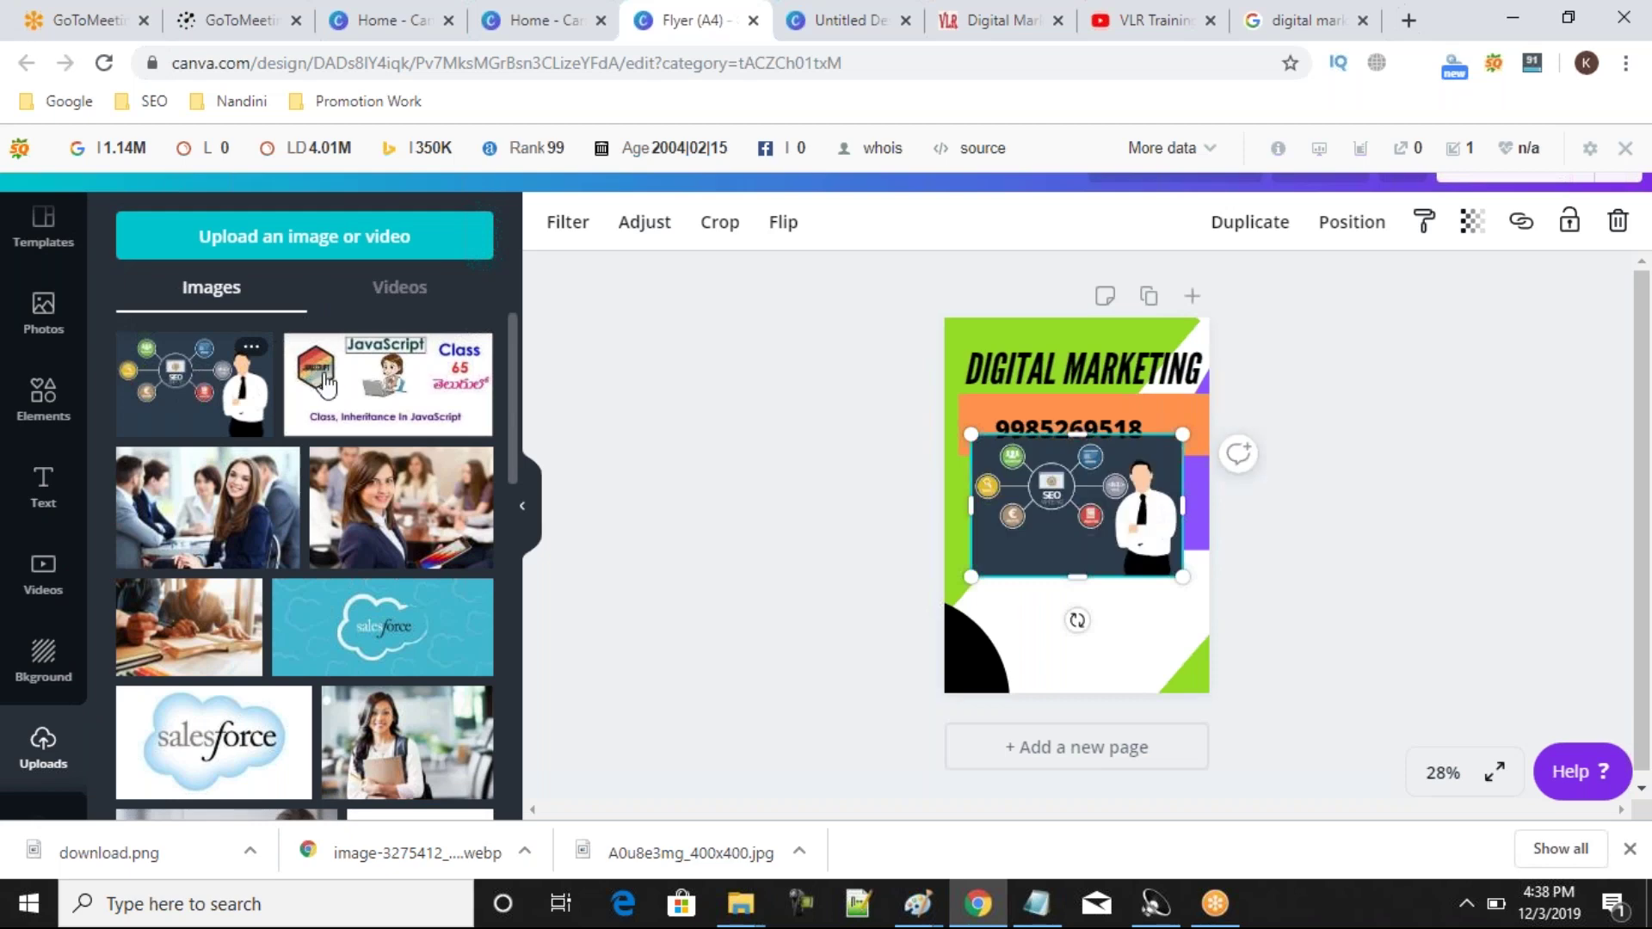
pyautogui.moveTo(1043, 505); pyautogui.dragTo(944, 516)
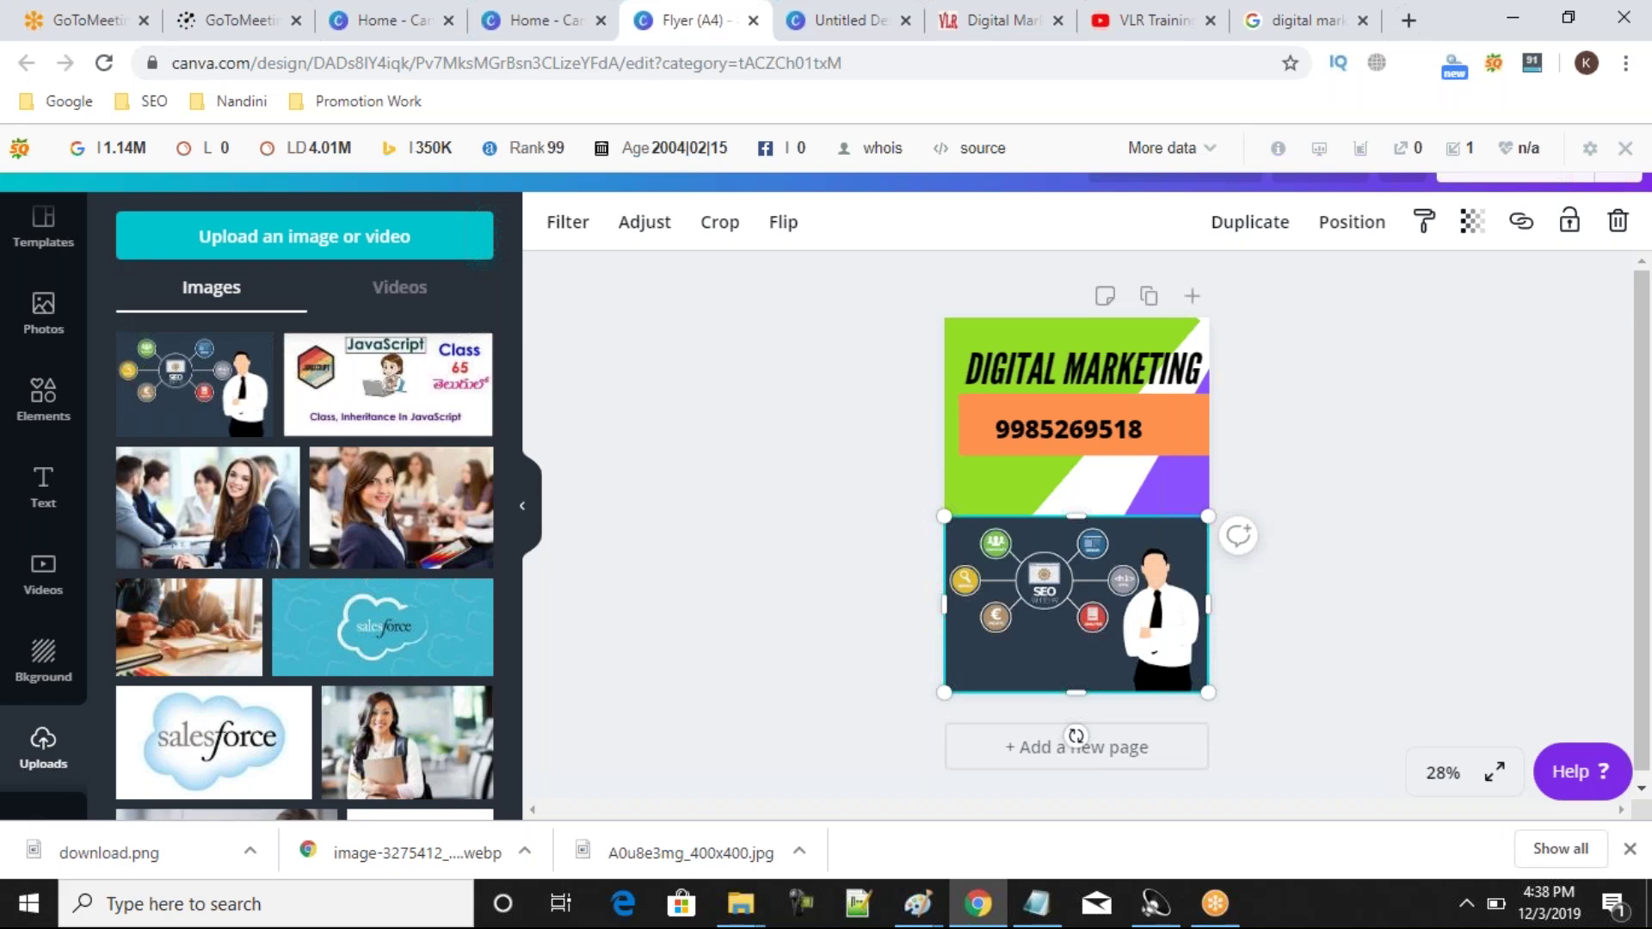
pyautogui.moveTo(1119, 580); pyautogui.dragTo(1116, 381)
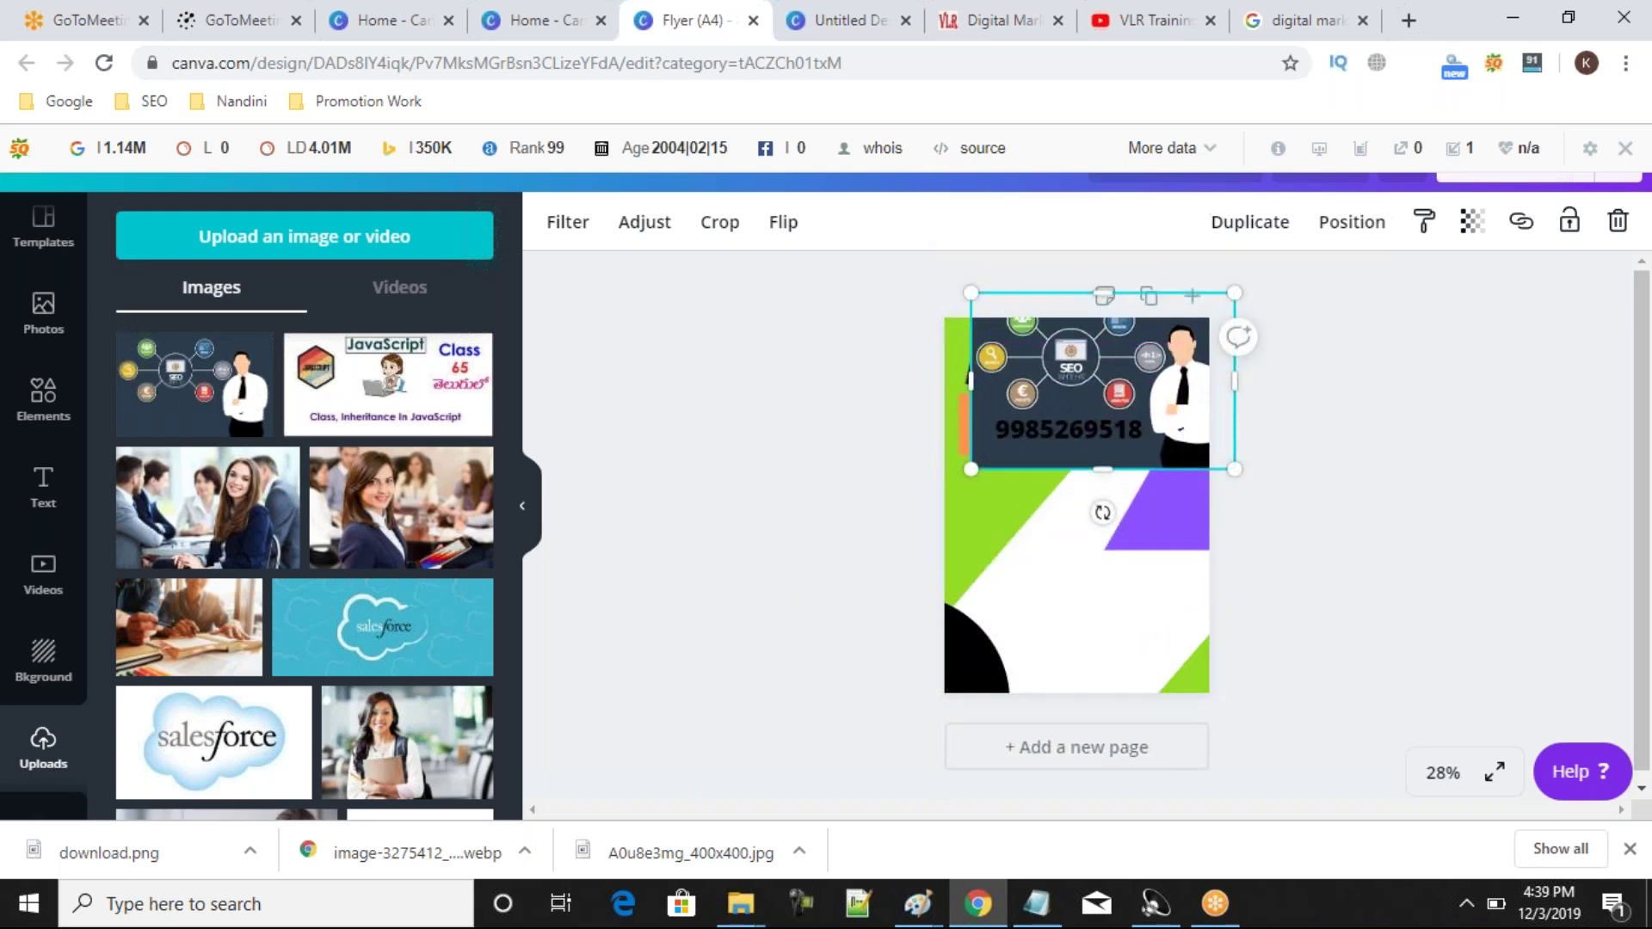
pyautogui.moveTo(1218, 305)
pyautogui.mouseDown()
pyautogui.moveTo(1232, 303)
pyautogui.moveTo(1224, 328)
pyautogui.moveTo(1200, 318)
pyautogui.moveTo(1216, 304)
pyautogui.mouseUp()
pyautogui.moveTo(1143, 378); pyautogui.dragTo(1127, 564)
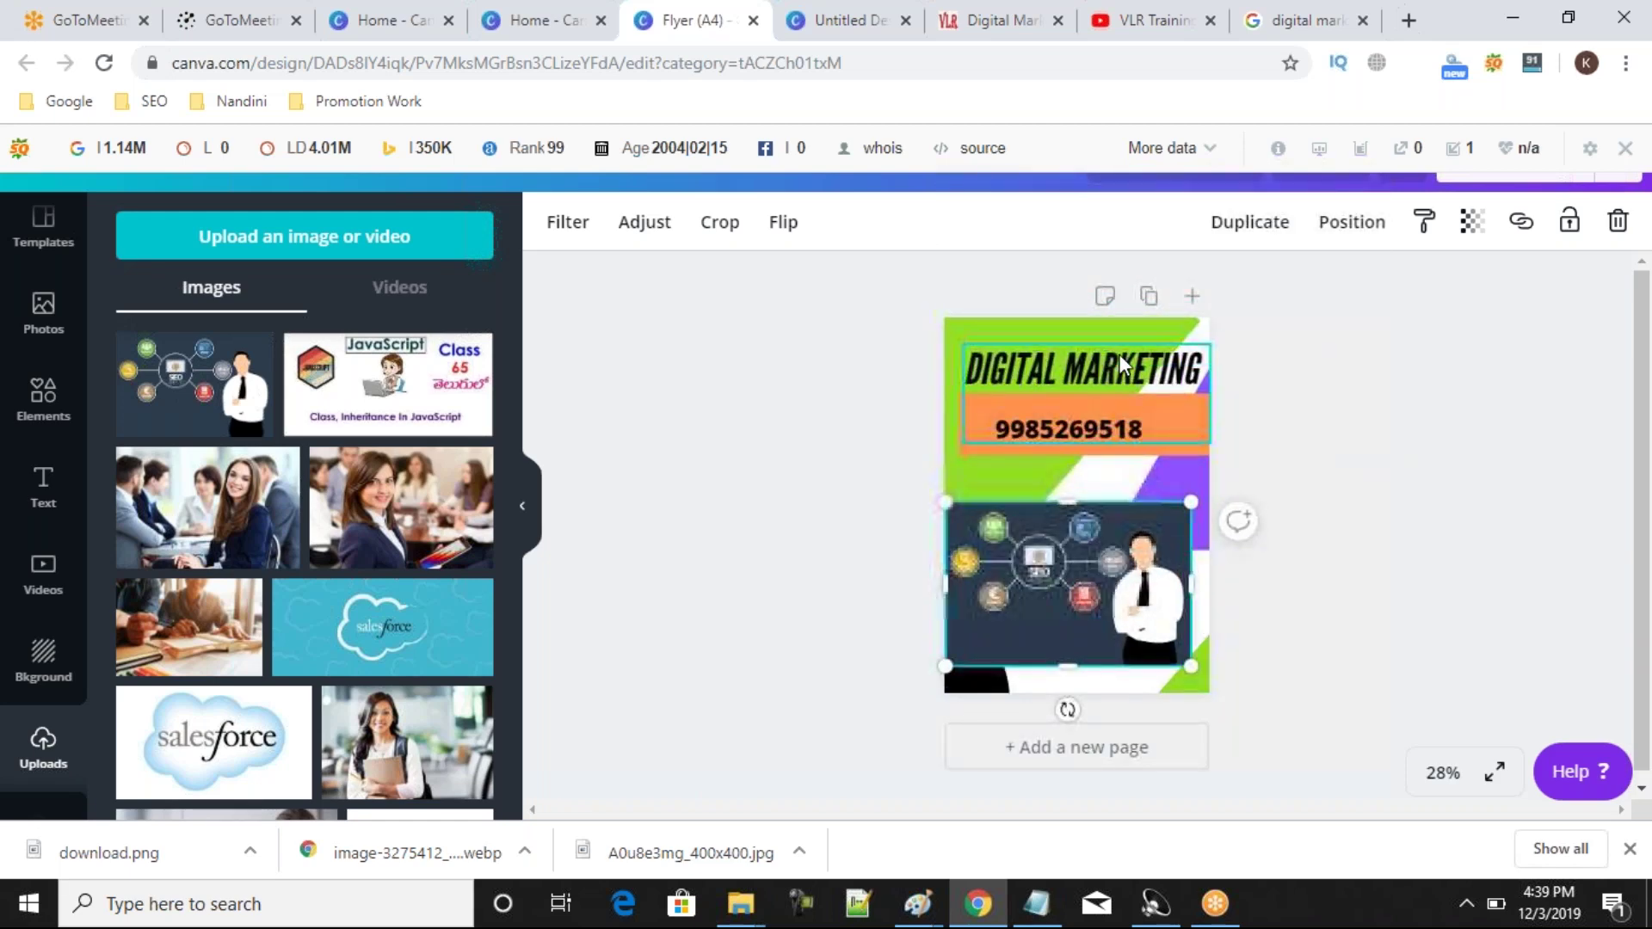
pyautogui.moveTo(1068, 354); pyautogui.dragTo(1067, 525)
pyautogui.moveTo(1039, 604); pyautogui.dragTo(1059, 606)
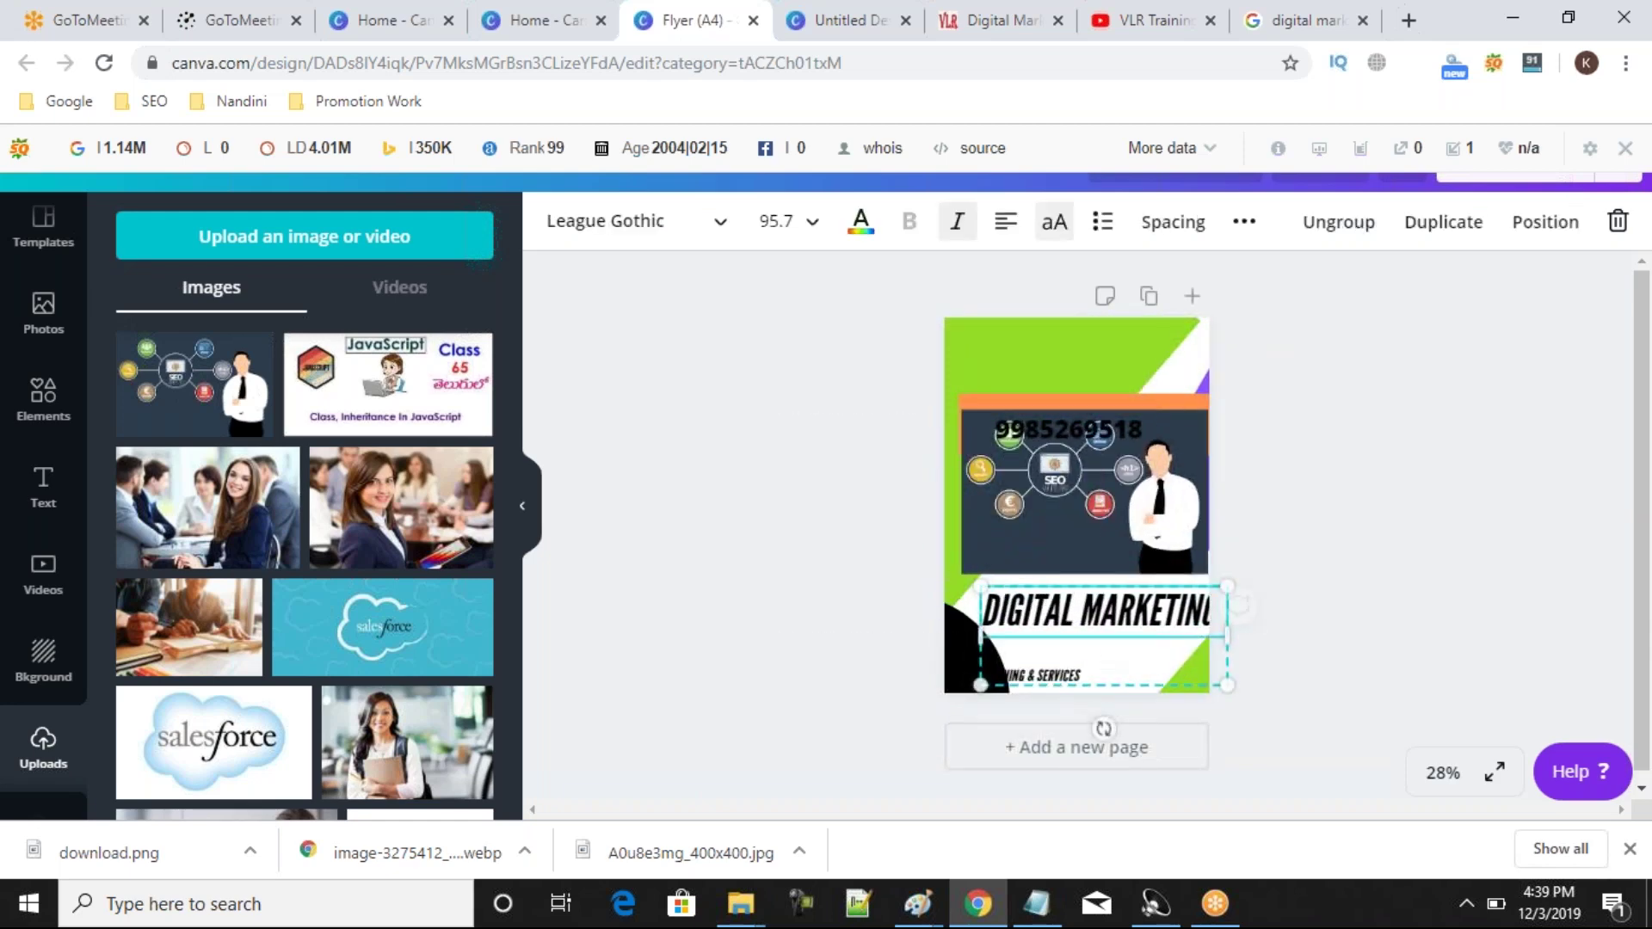
# Duplicate the DIGITAL MARKETING title group, move the copy up, and delete the lower original group.
pyautogui.click(1451, 224)
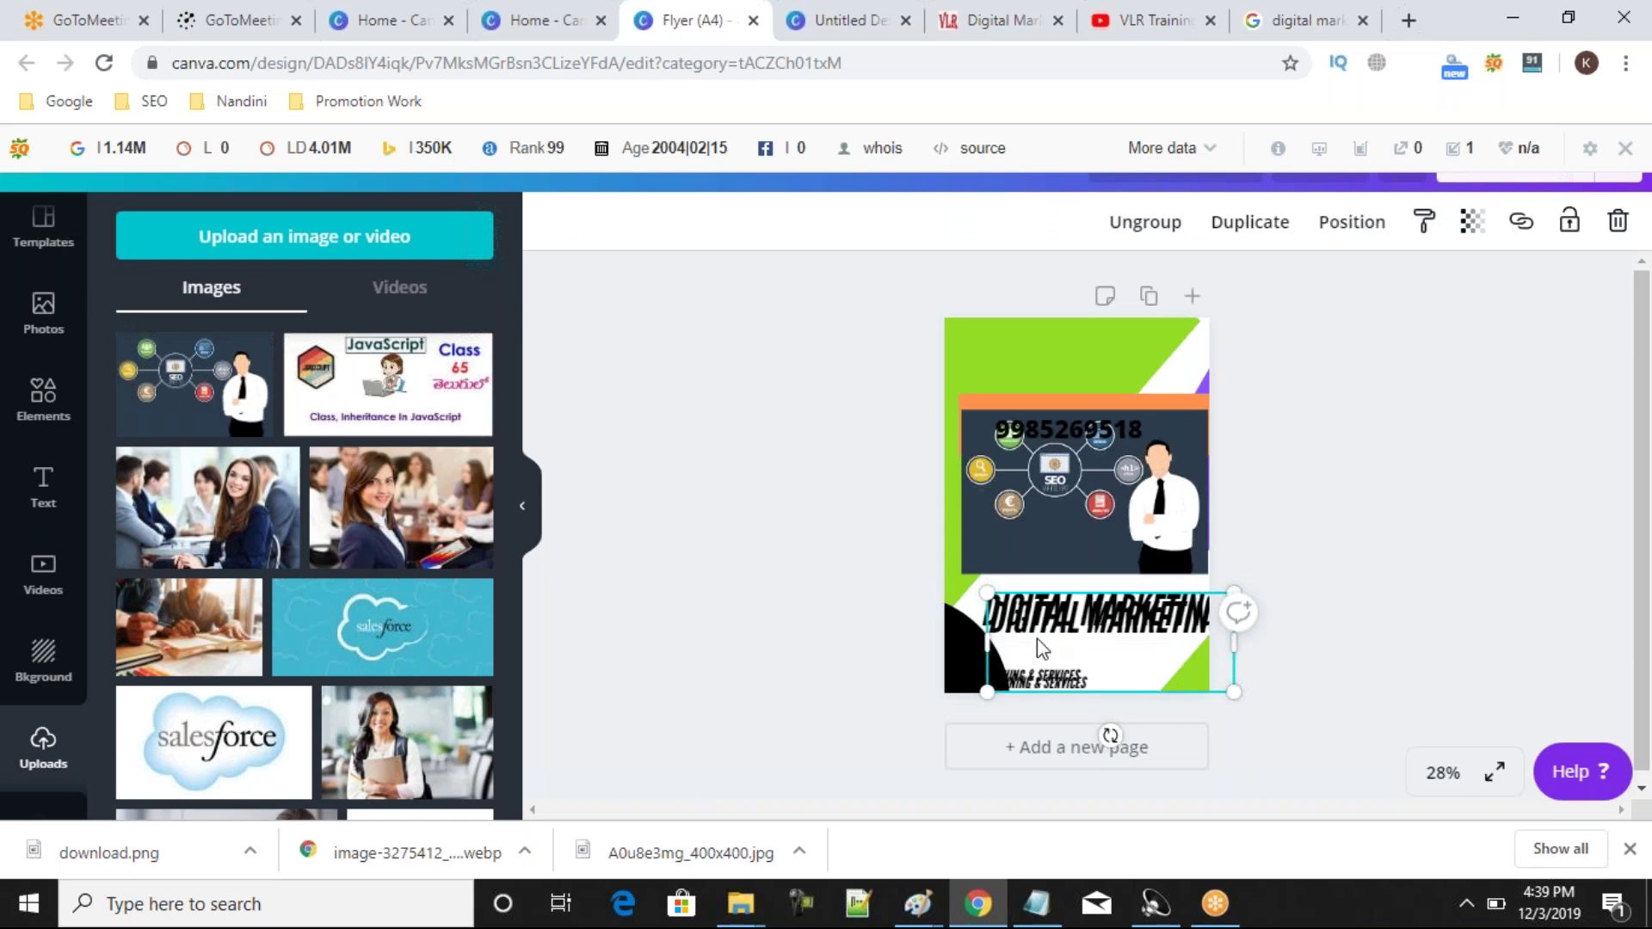
pyautogui.moveTo(1036, 638); pyautogui.dragTo(1022, 479)
pyautogui.click(1048, 612)
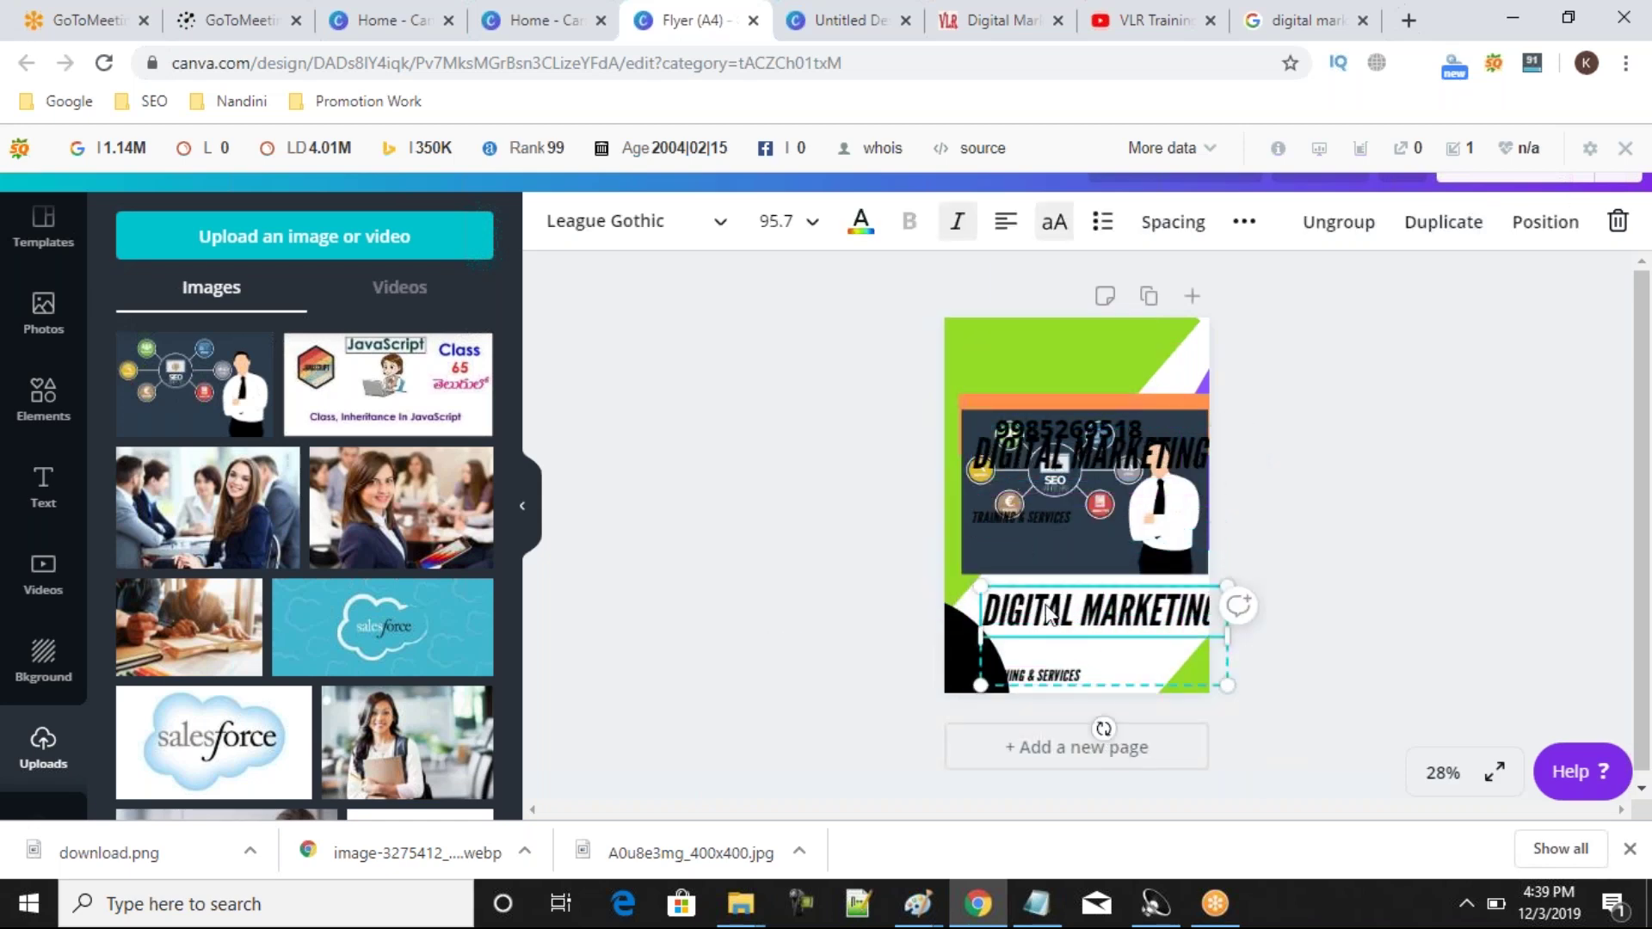
pyautogui.click(1618, 221)
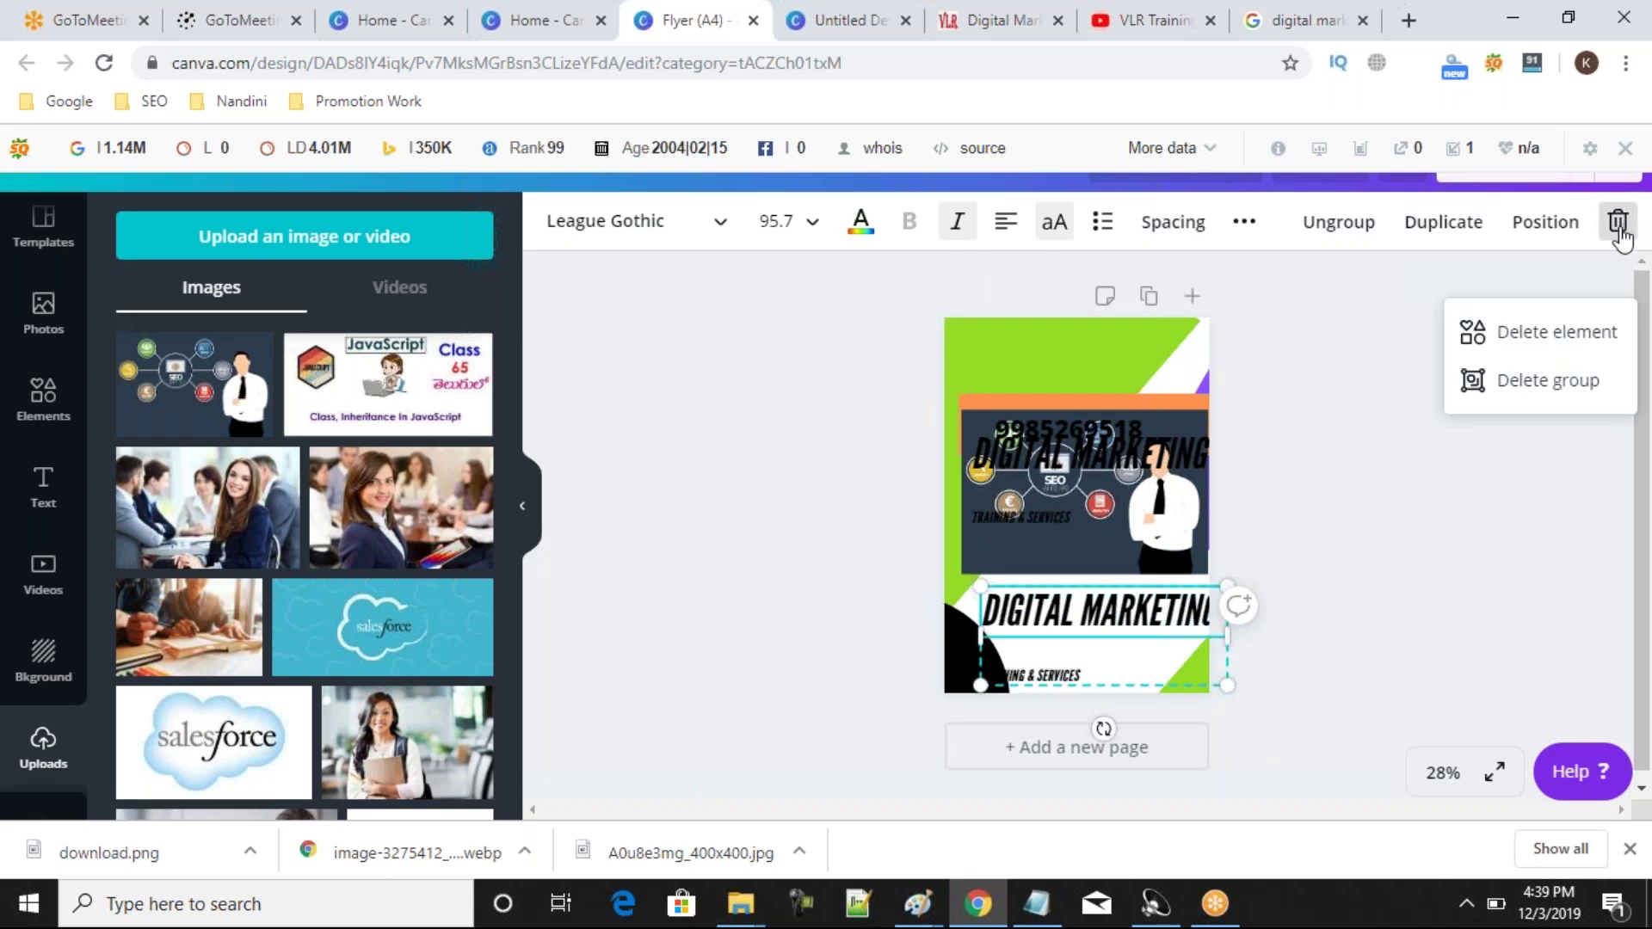
pyautogui.click(1527, 386)
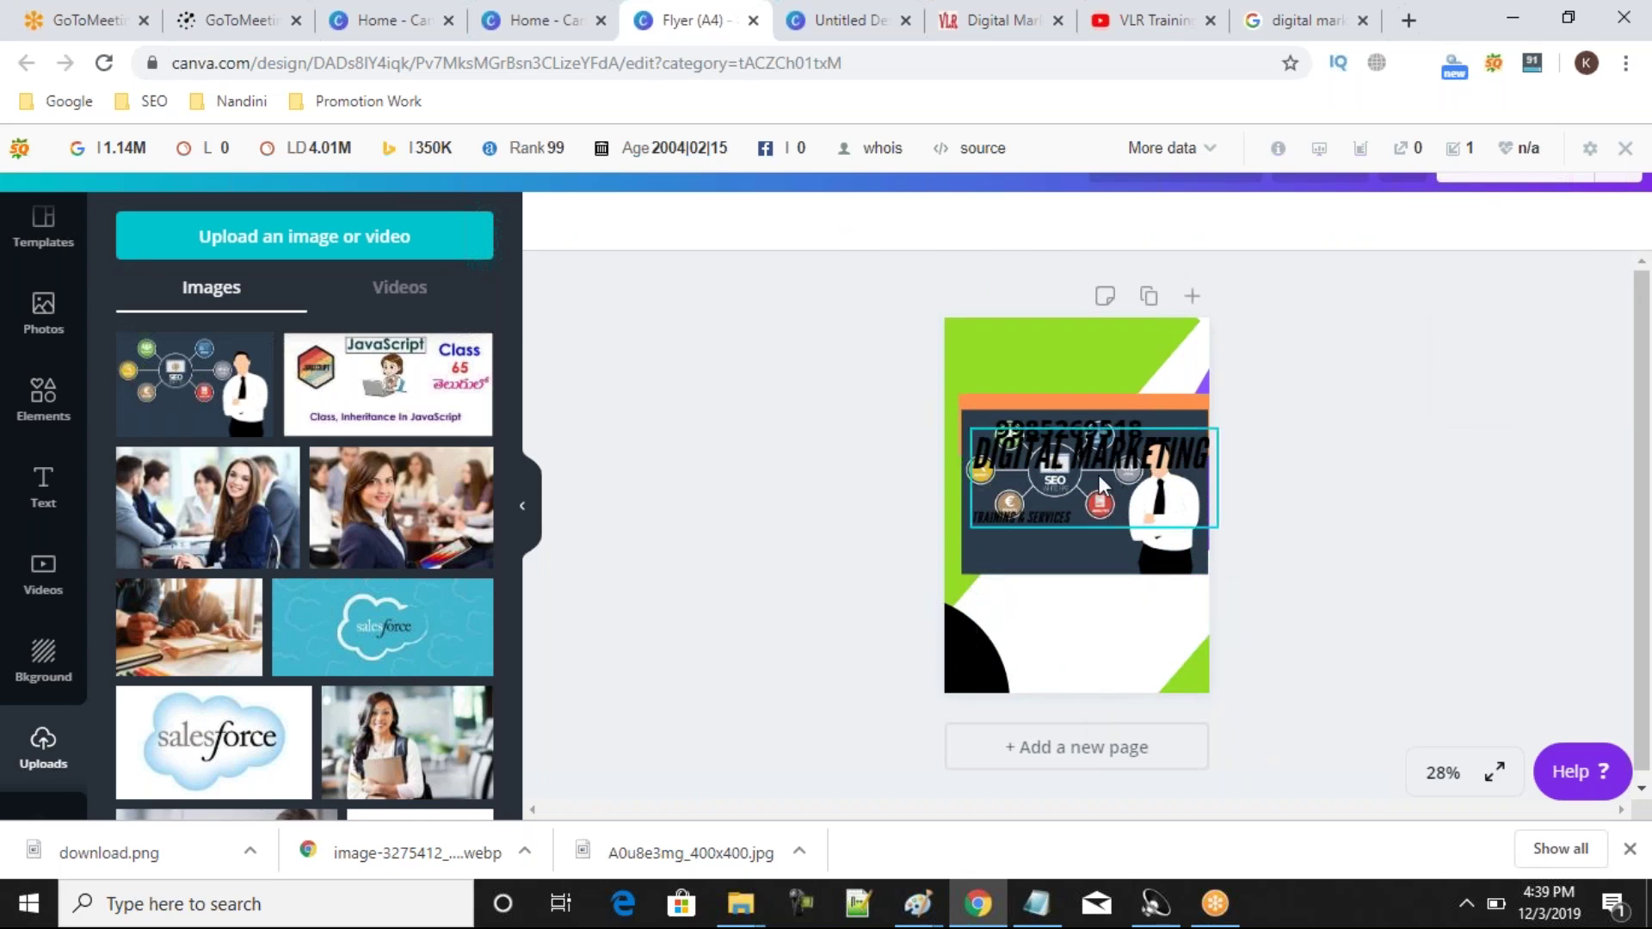
# Move the SEO image to the page bottom and the black circle up behind the phone number.
pyautogui.click(1086, 555)
pyautogui.moveTo(1086, 555); pyautogui.dragTo(1086, 516)
pyautogui.moveTo(969, 653); pyautogui.dragTo(1087, 530)
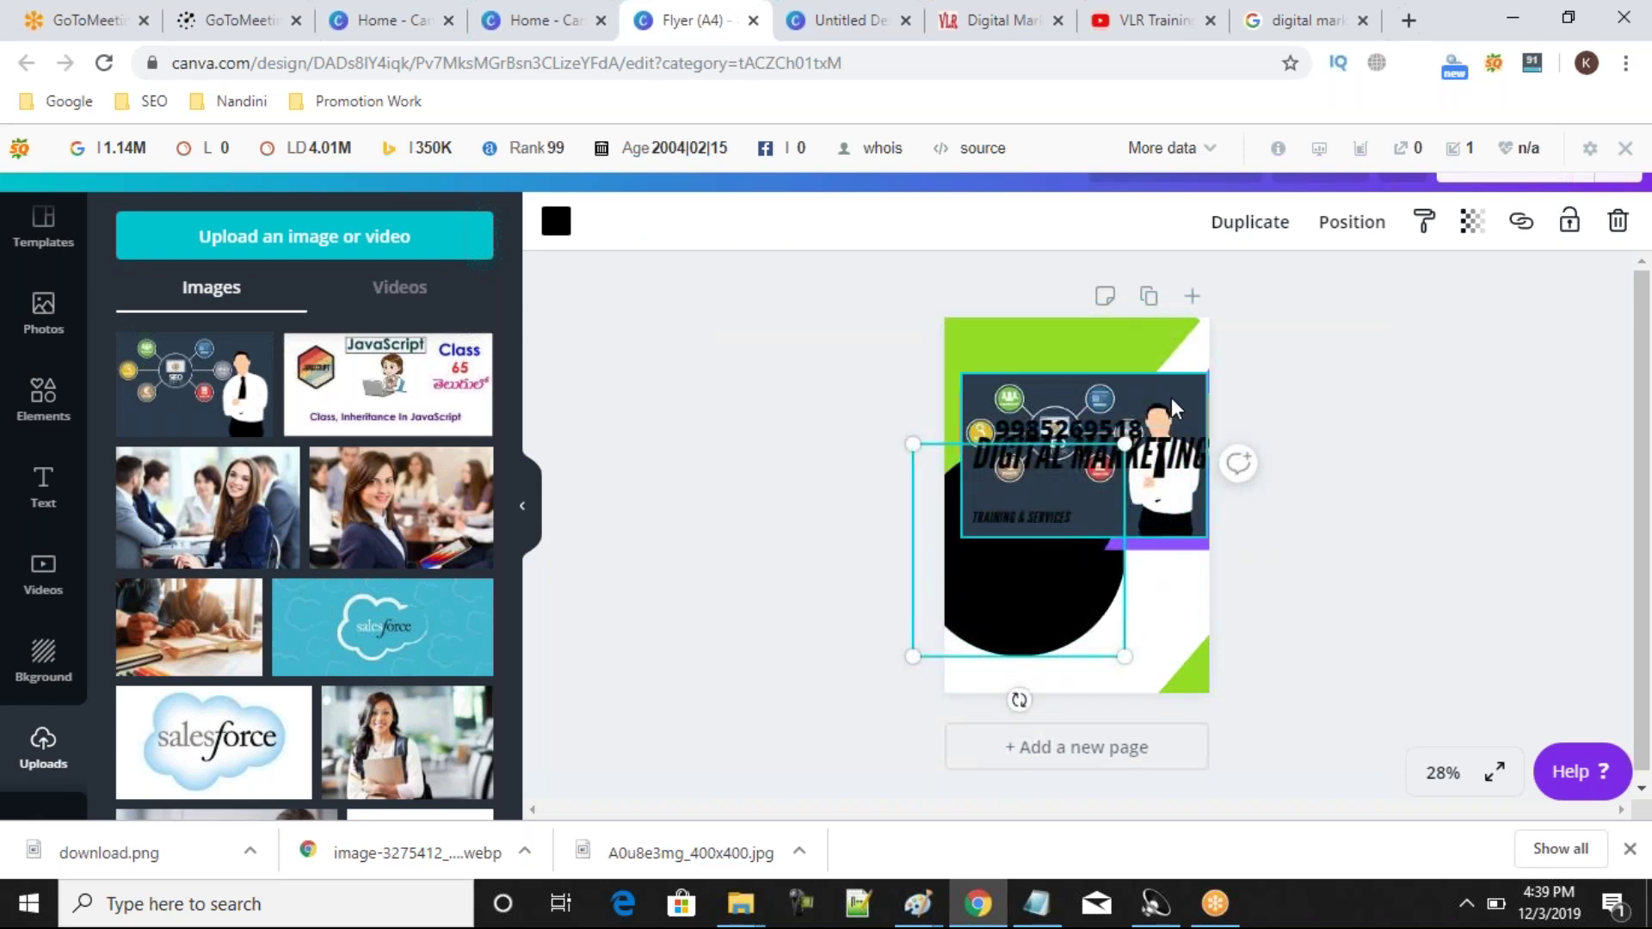
pyautogui.moveTo(1188, 484); pyautogui.dragTo(1184, 678)
pyautogui.moveTo(1003, 572); pyautogui.dragTo(1090, 649)
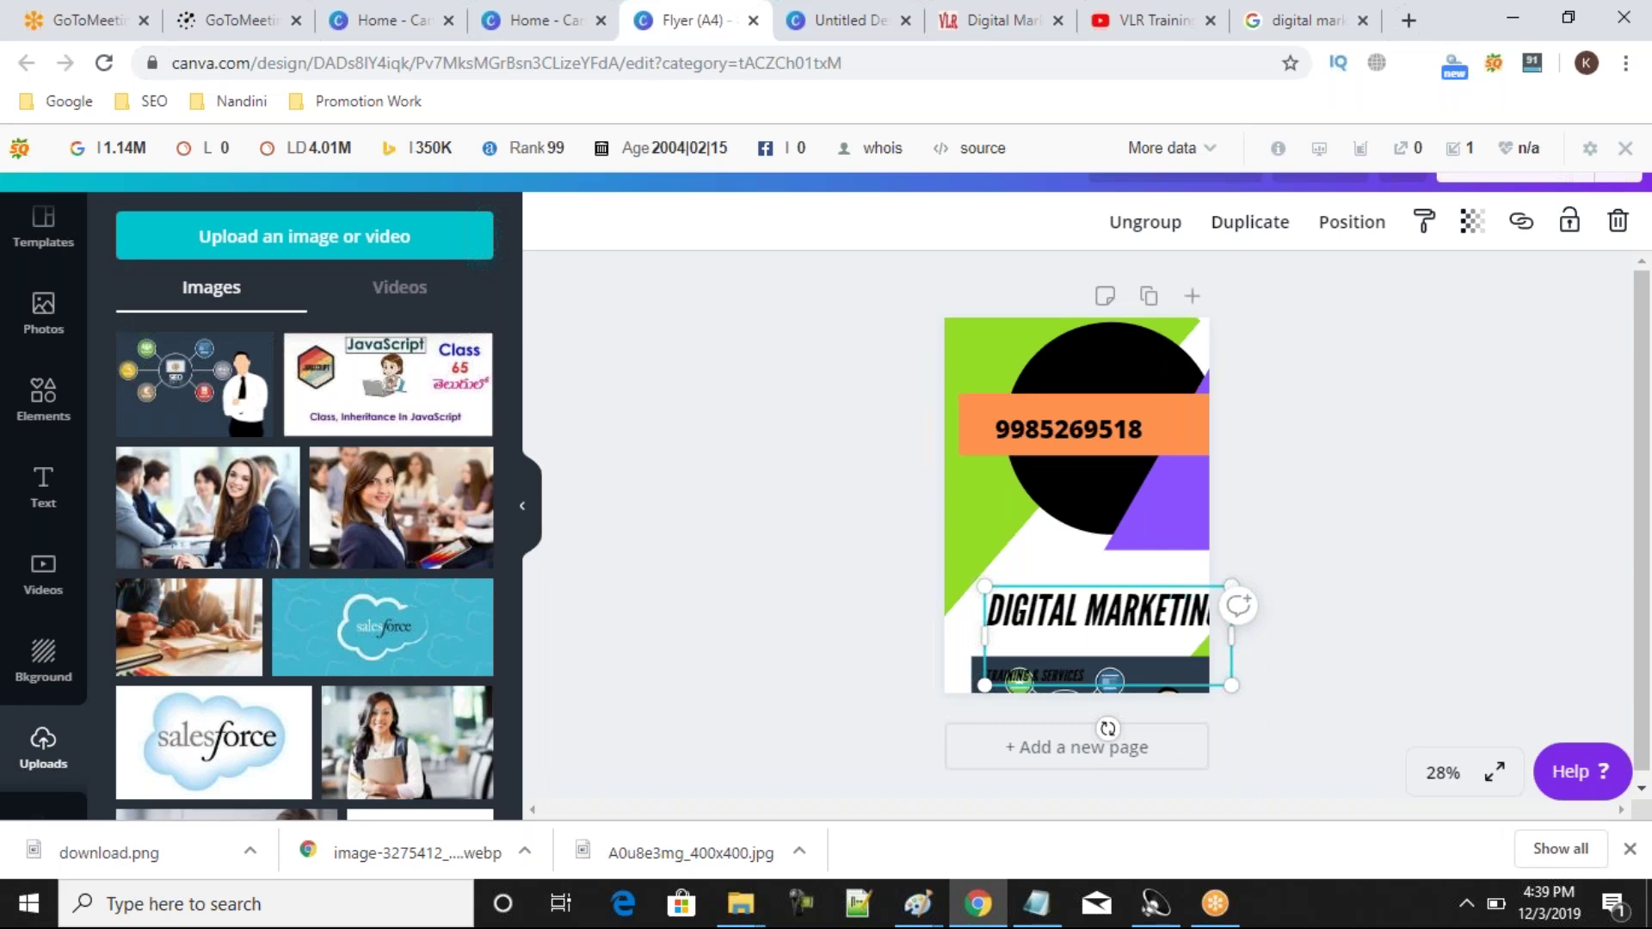
pyautogui.click(855, 511)
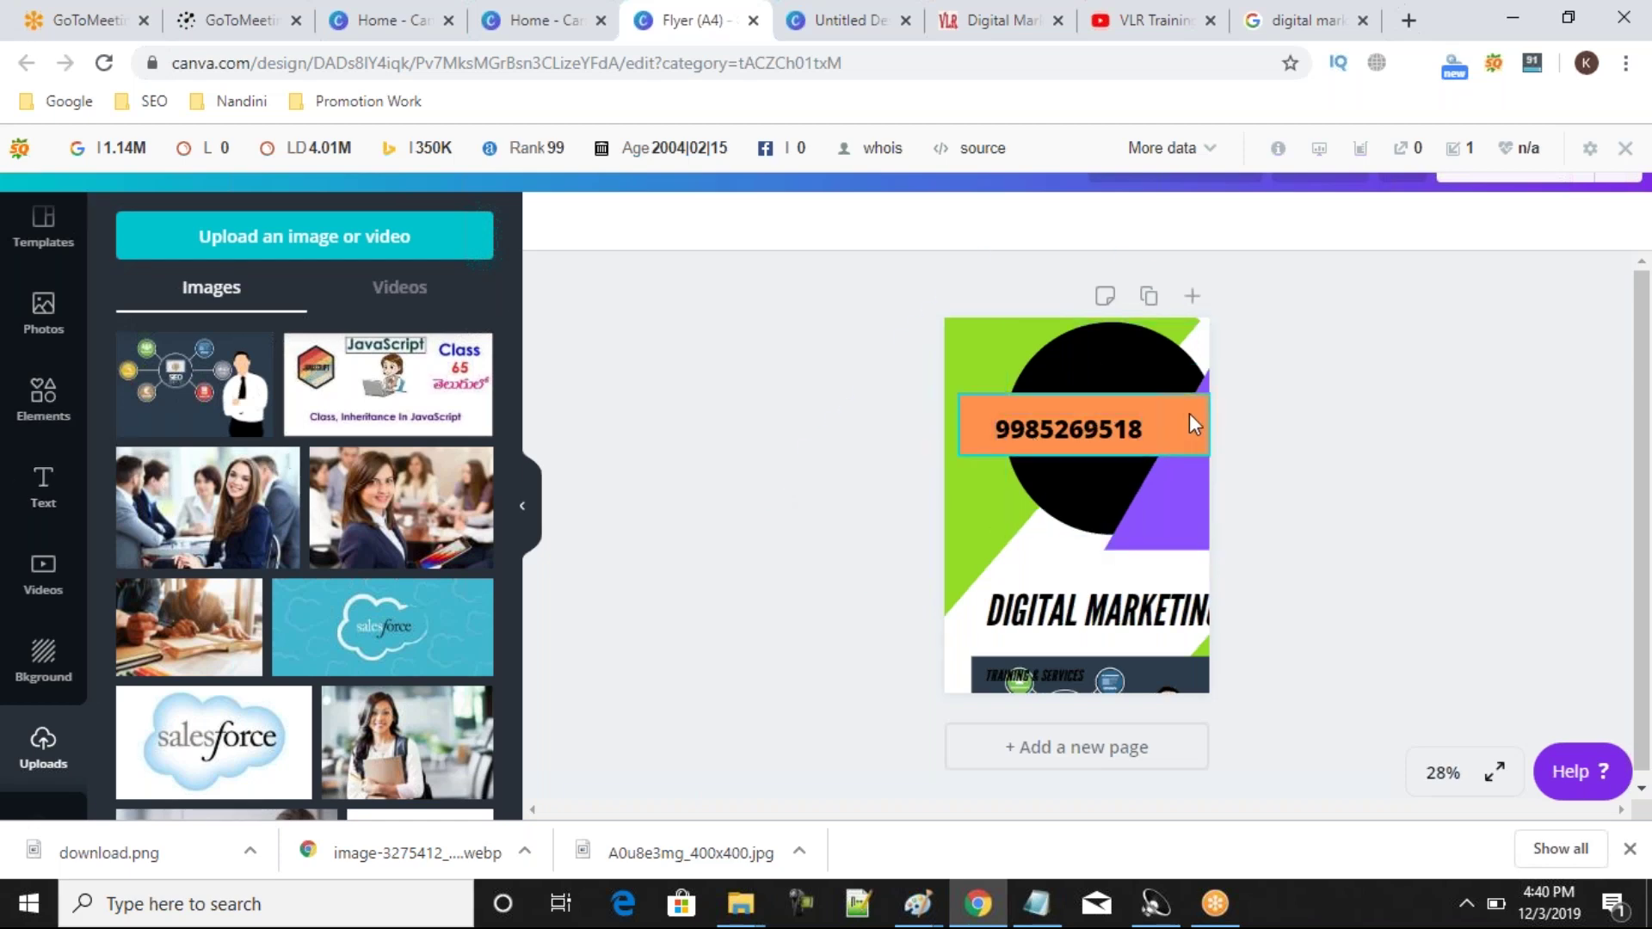
# Move the orange bar and purple triangle up, and the black circle down toward the page bottom.
pyautogui.moveTo(1177, 417); pyautogui.dragTo(1169, 385)
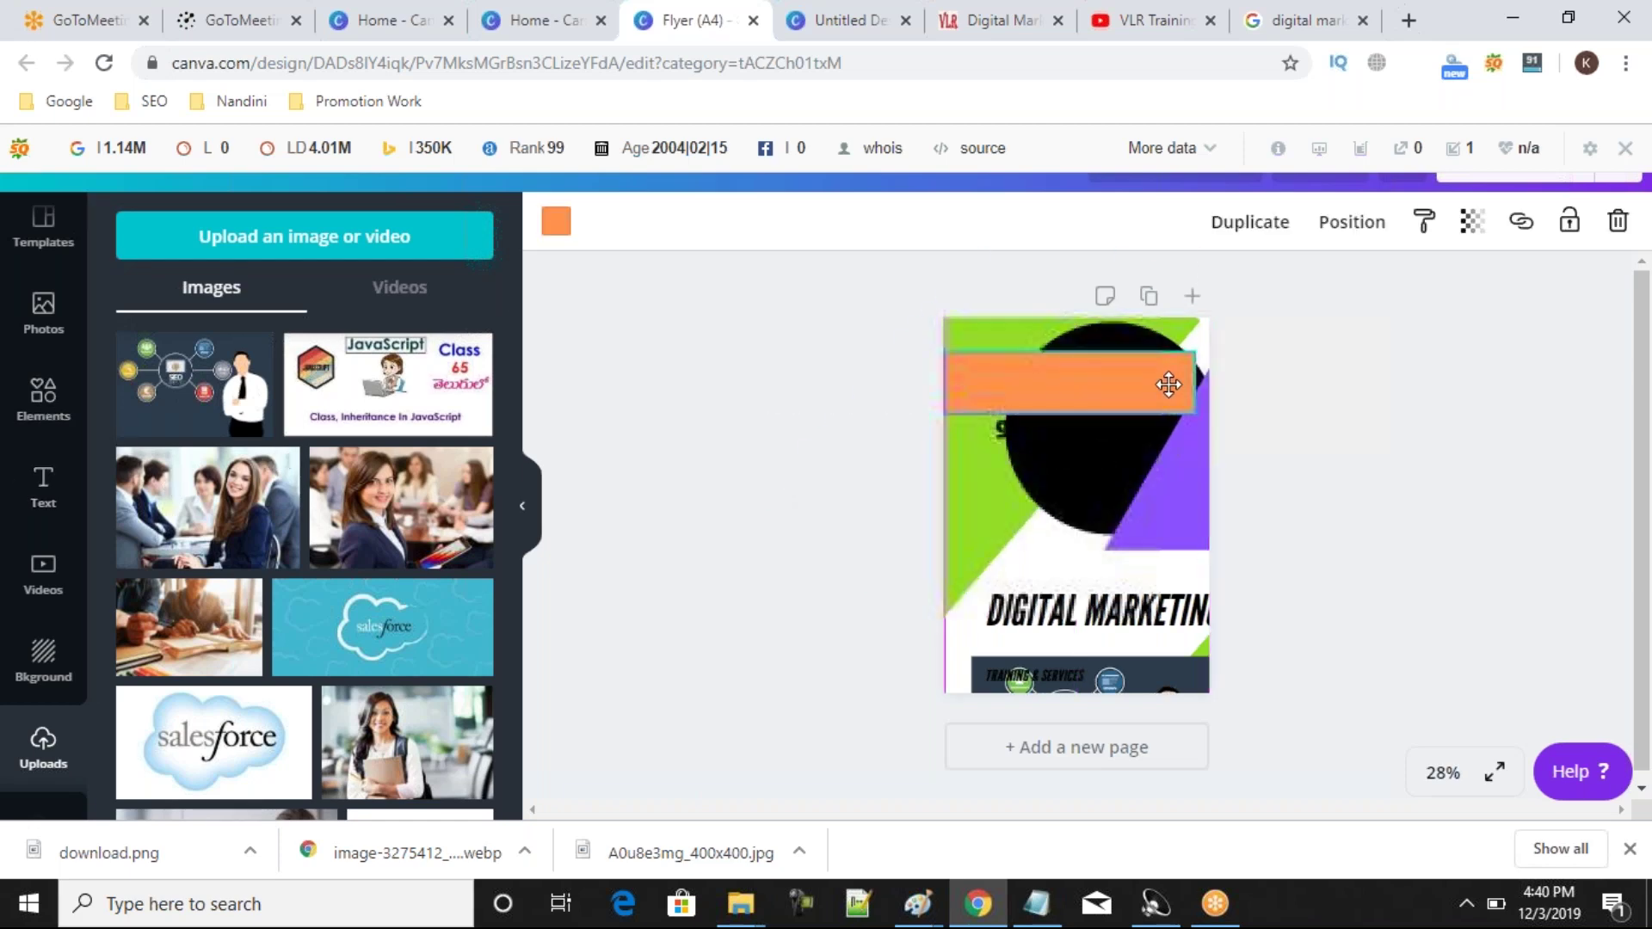
pyautogui.click(1160, 511)
pyautogui.moveTo(1160, 511); pyautogui.dragTo(1165, 428)
pyautogui.click(813, 591)
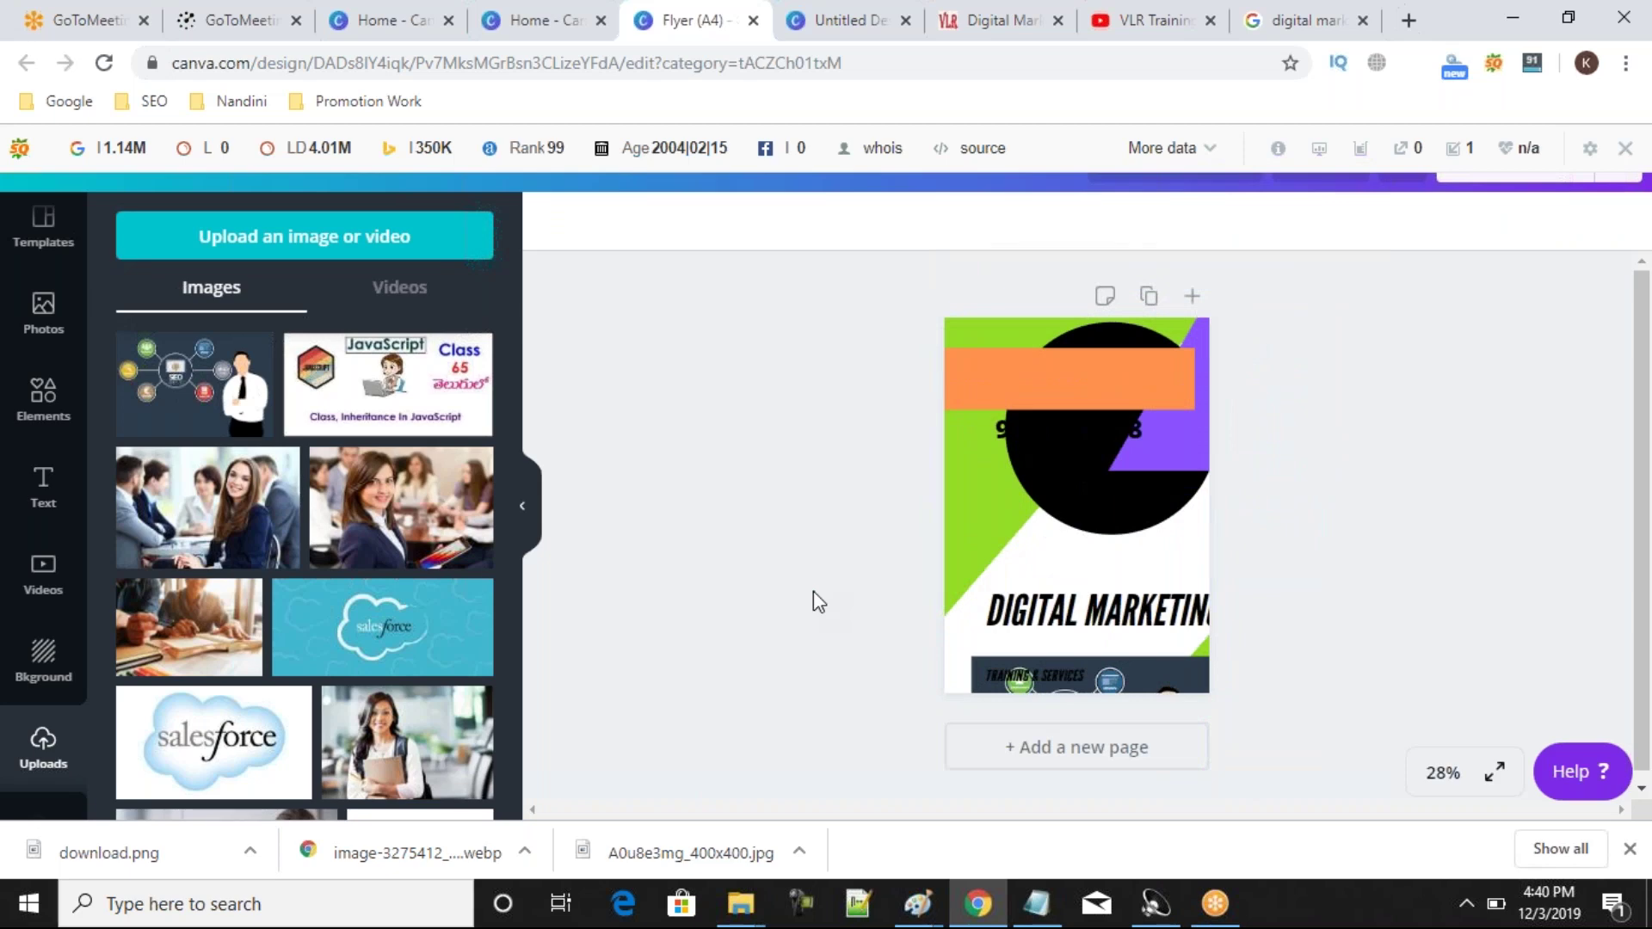
pyautogui.moveTo(1100, 508); pyautogui.dragTo(900, 763)
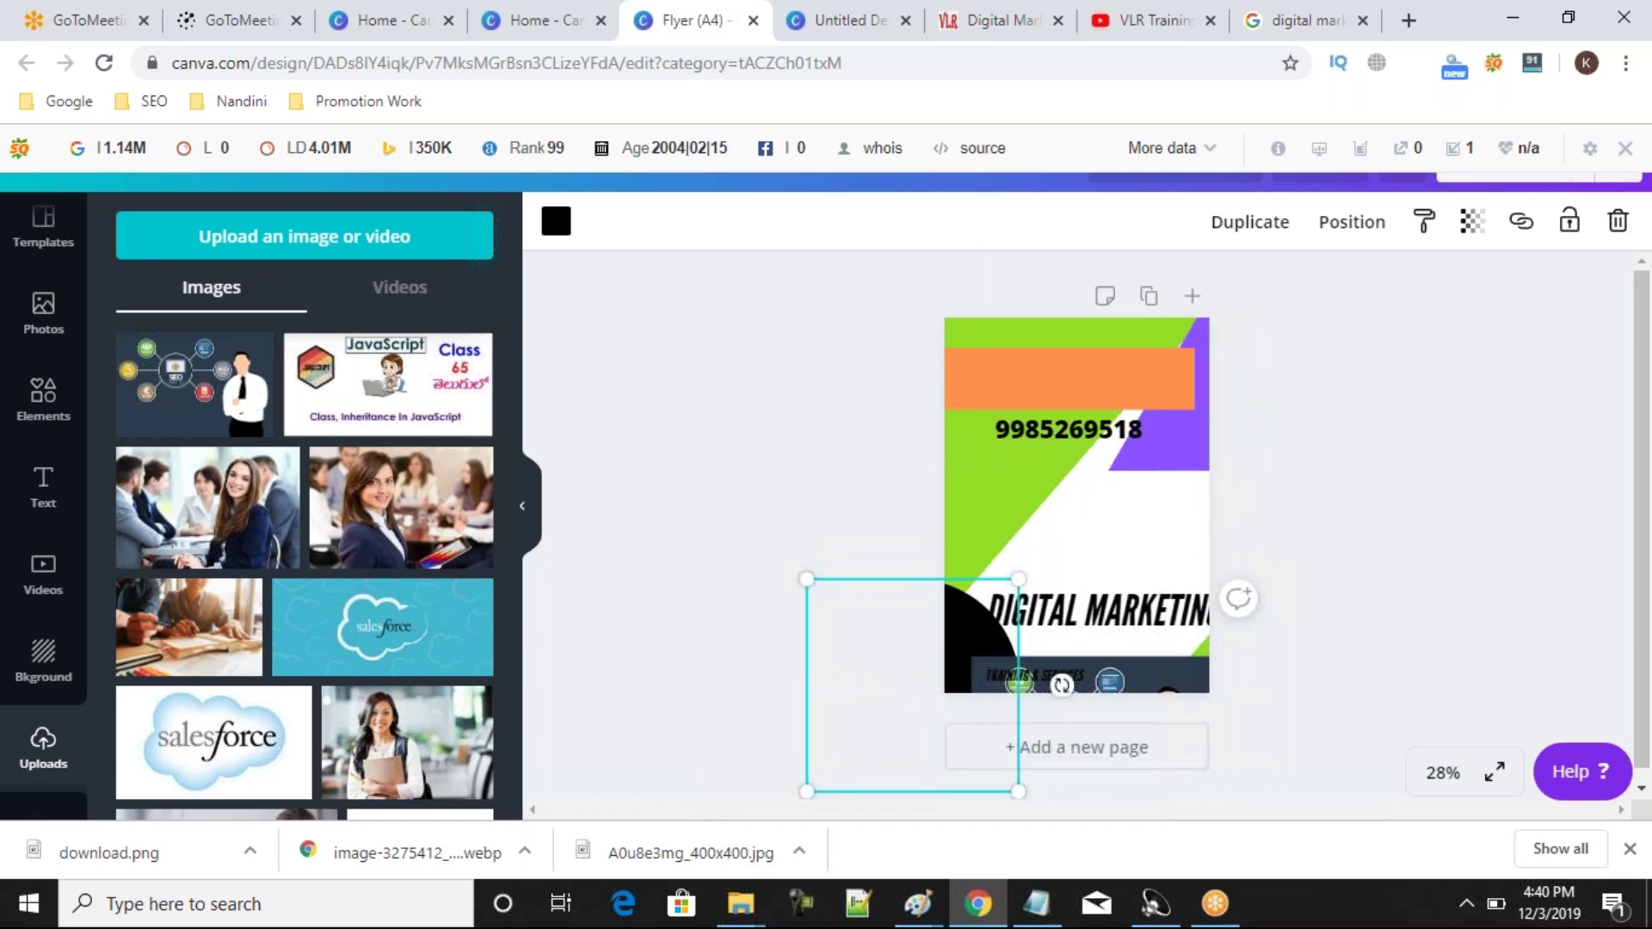
# Bring up the Elements shapes library and raise the DIGITAL MARKETING group below the phone number.
pyautogui.click(47, 420)
pyautogui.moveTo(513, 410); pyautogui.dragTo(542, 637)
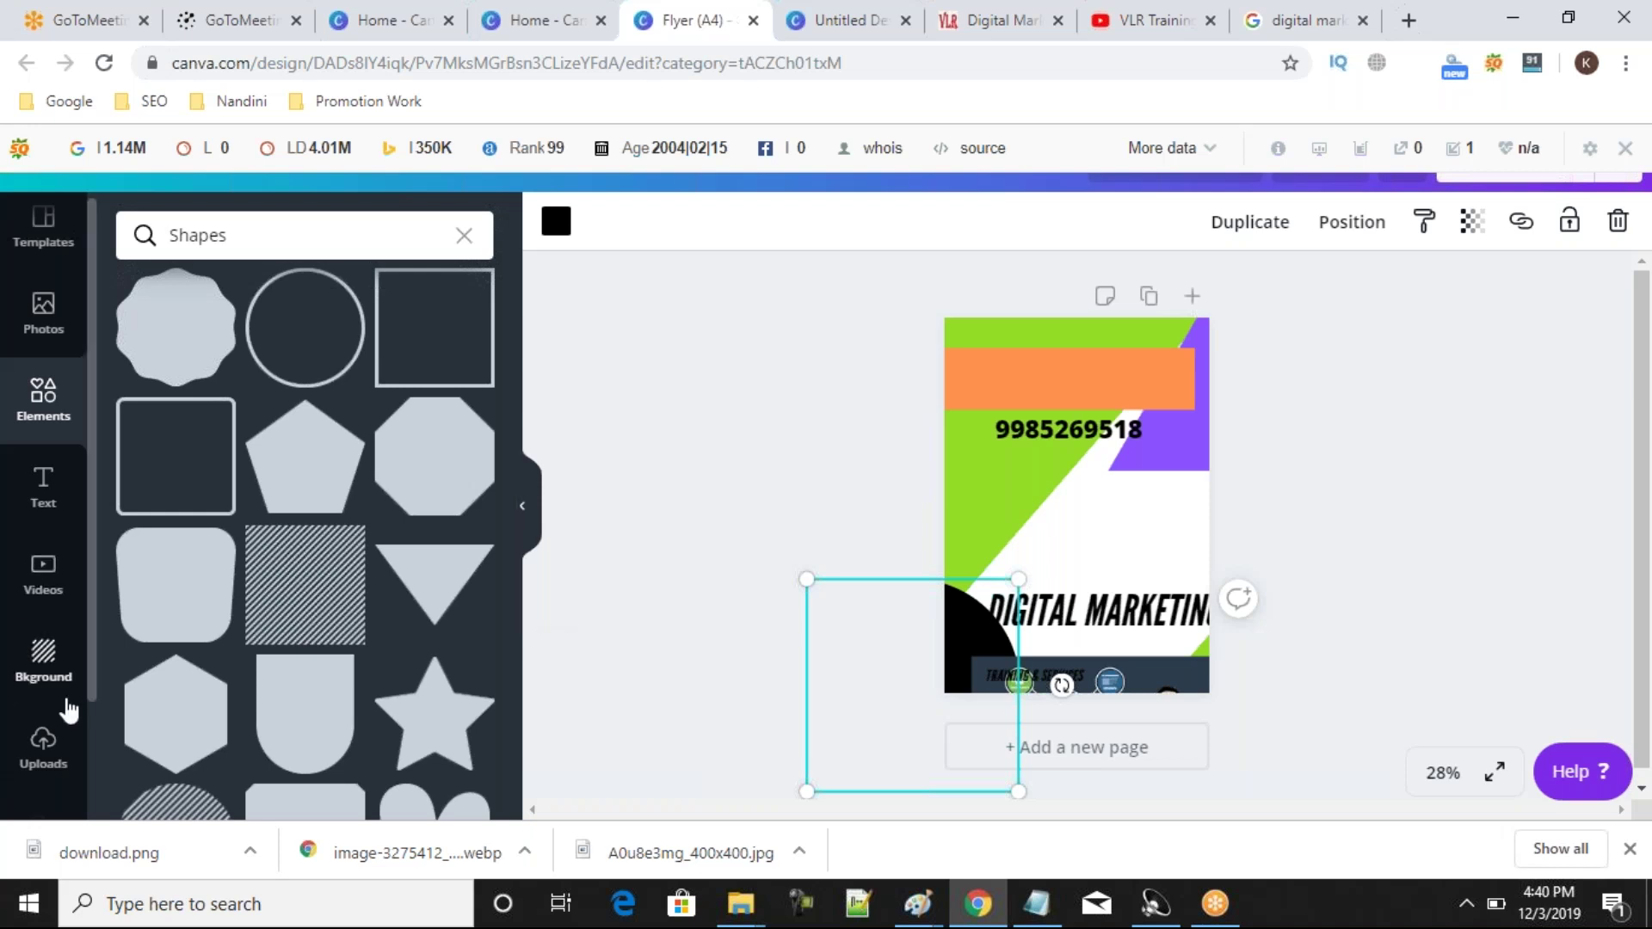
pyautogui.click(1348, 615)
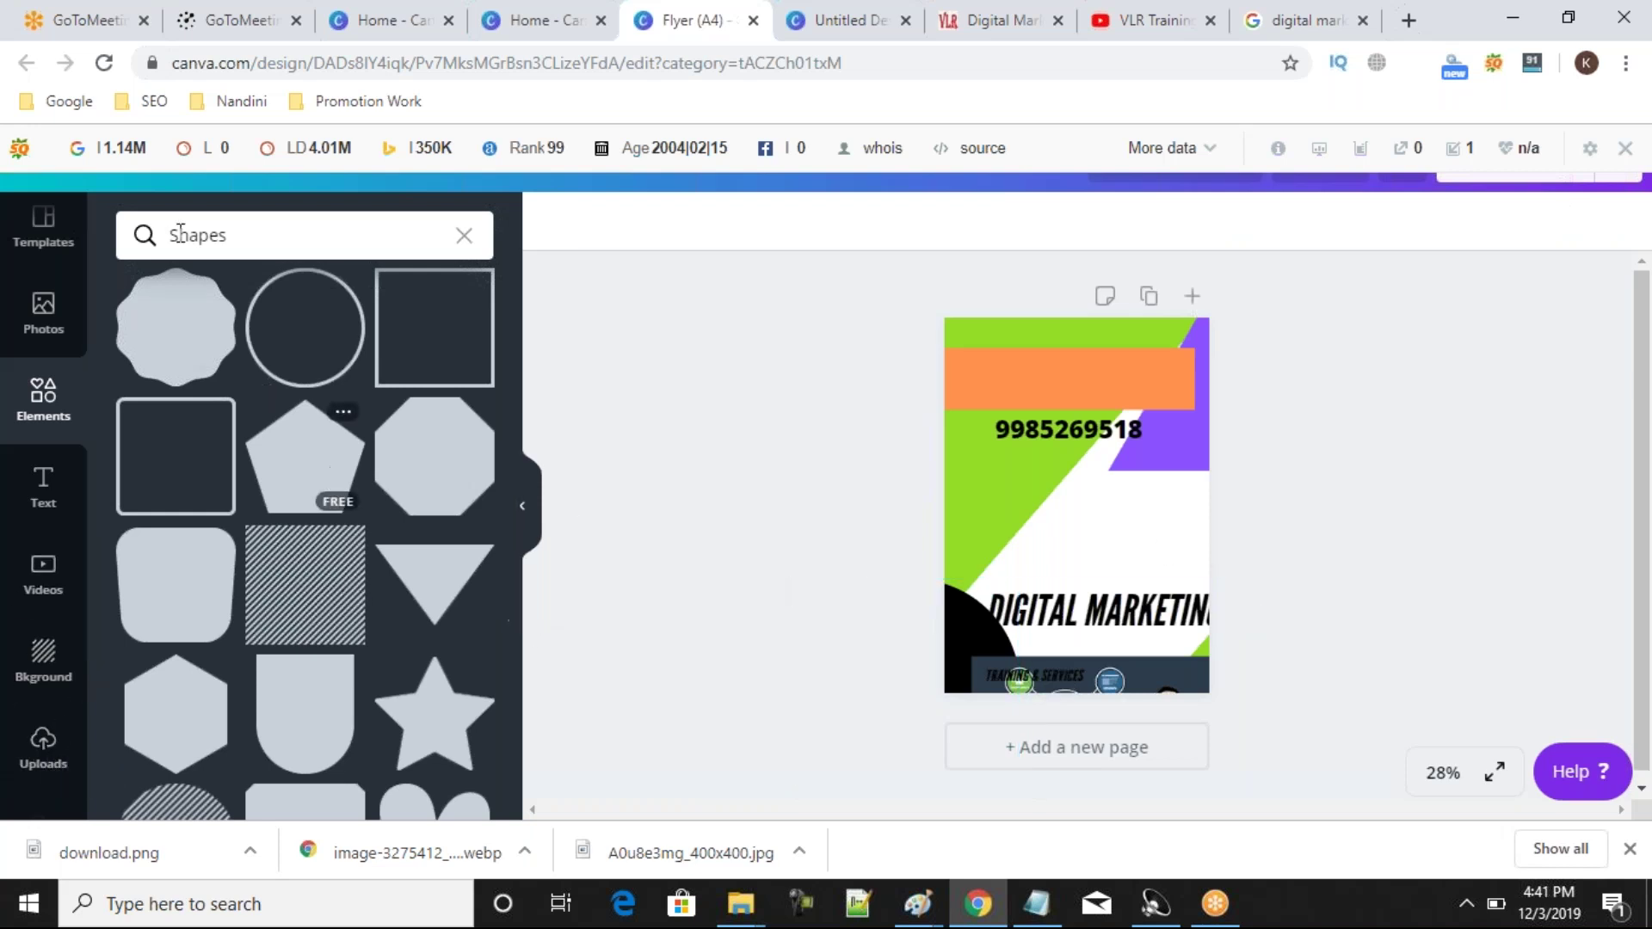
pyautogui.click(1072, 607)
pyautogui.moveTo(1072, 575); pyautogui.dragTo(1073, 469)
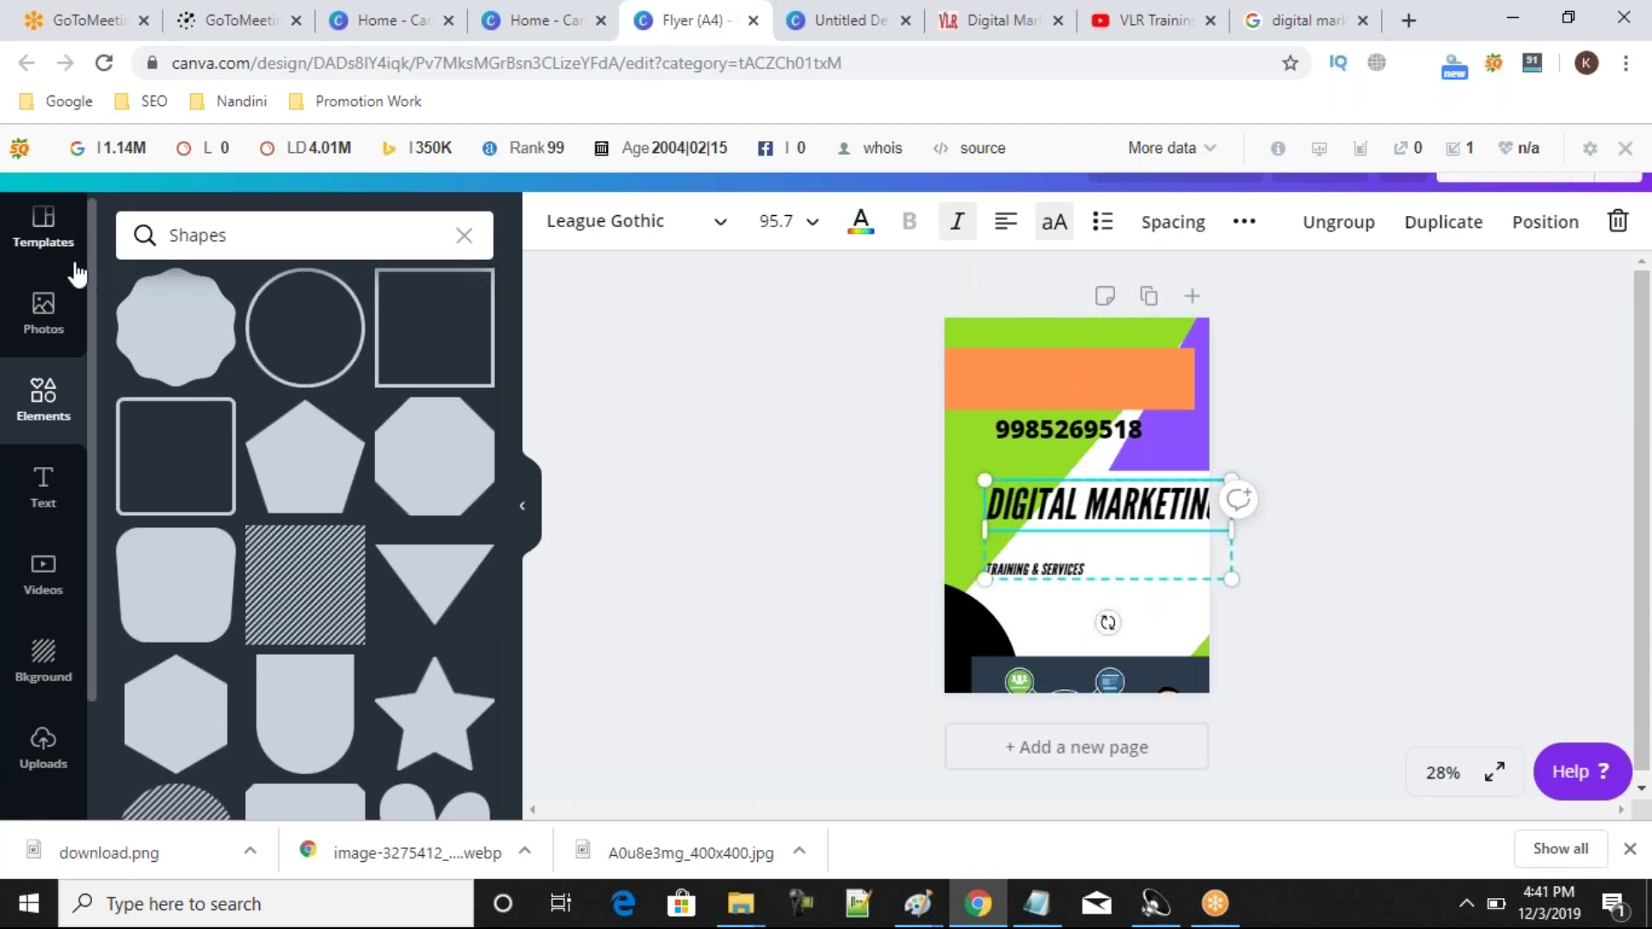
# Replace the page with the Cycling Club template from the training results, nudging its bicycle illustration.
pyautogui.click(38, 229)
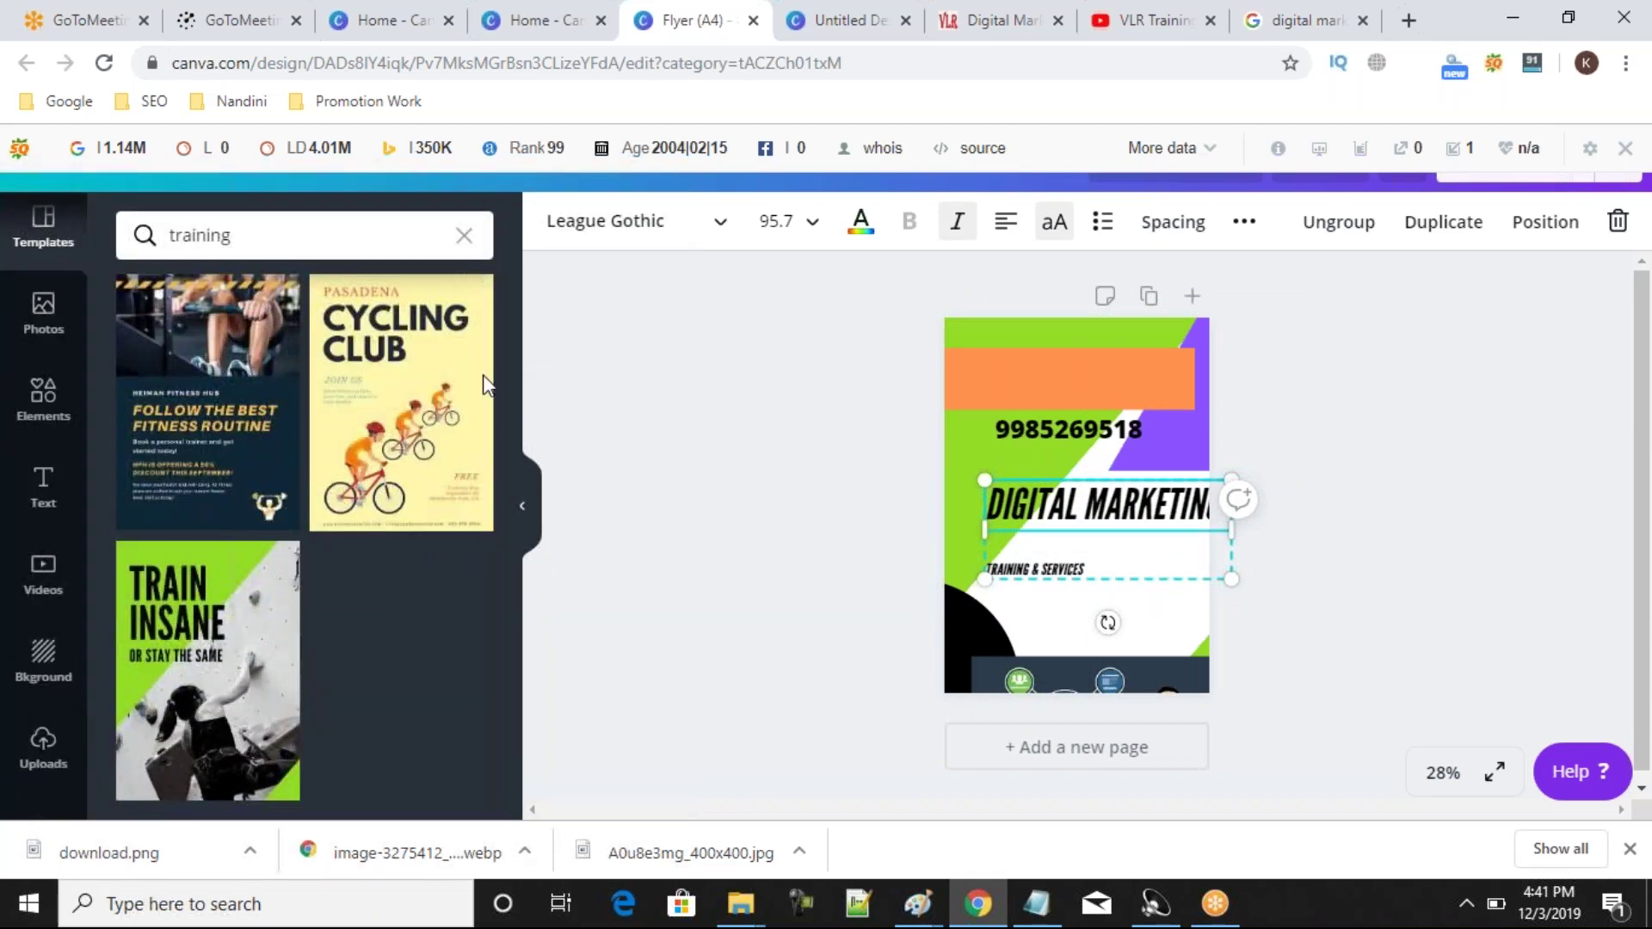
pyautogui.click(397, 428)
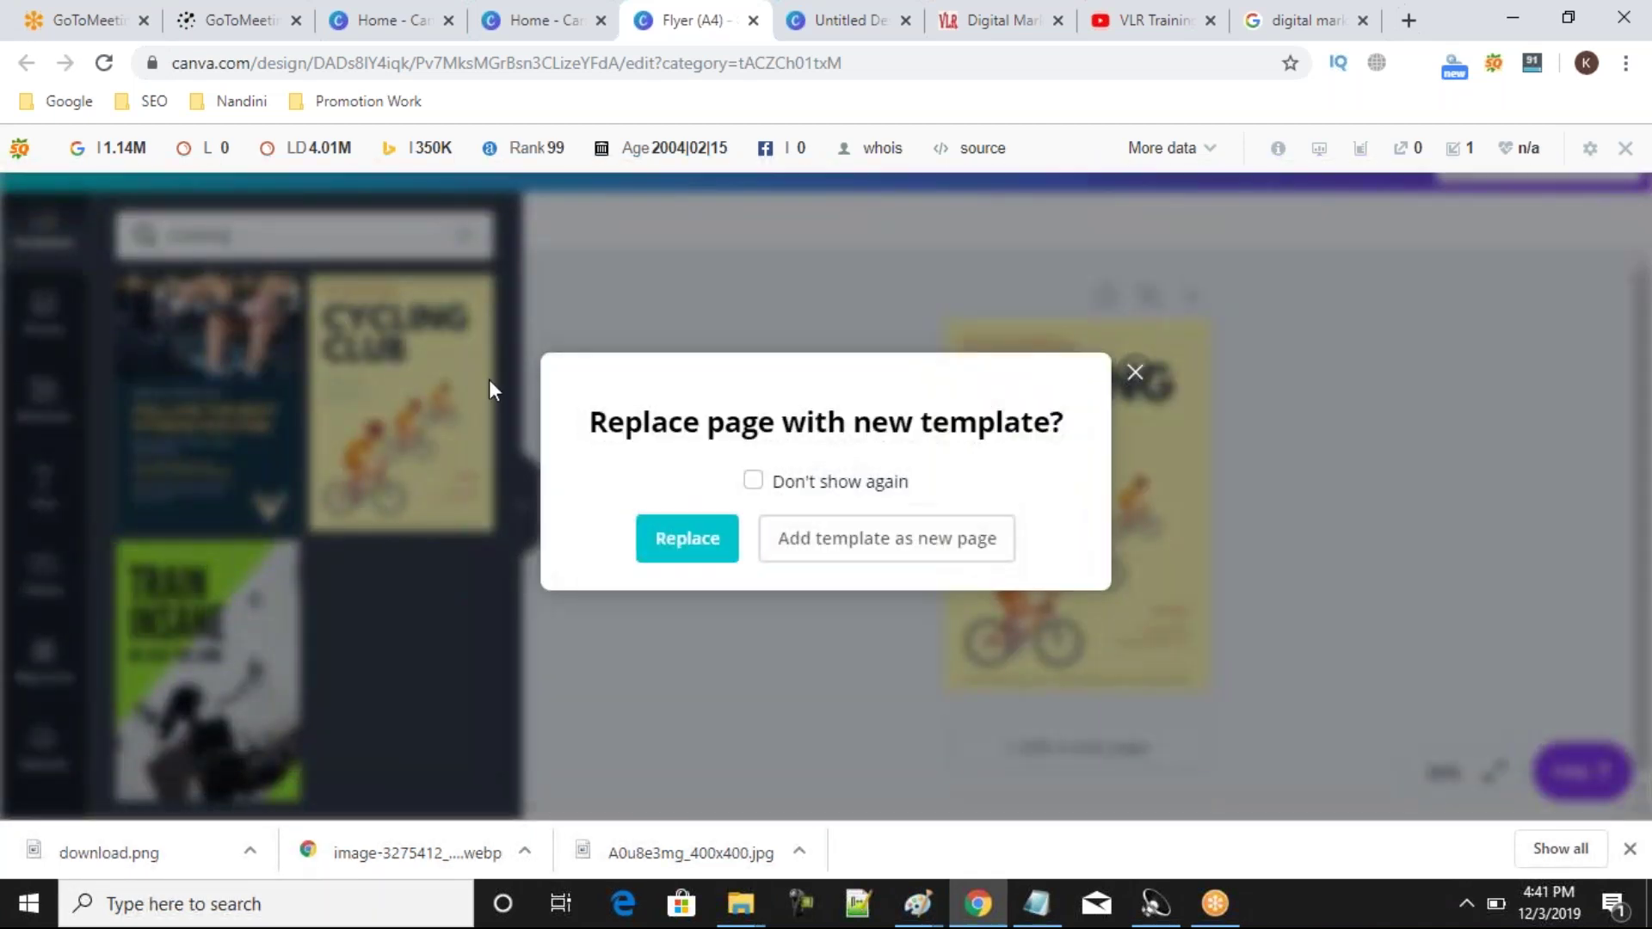
pyautogui.click(704, 533)
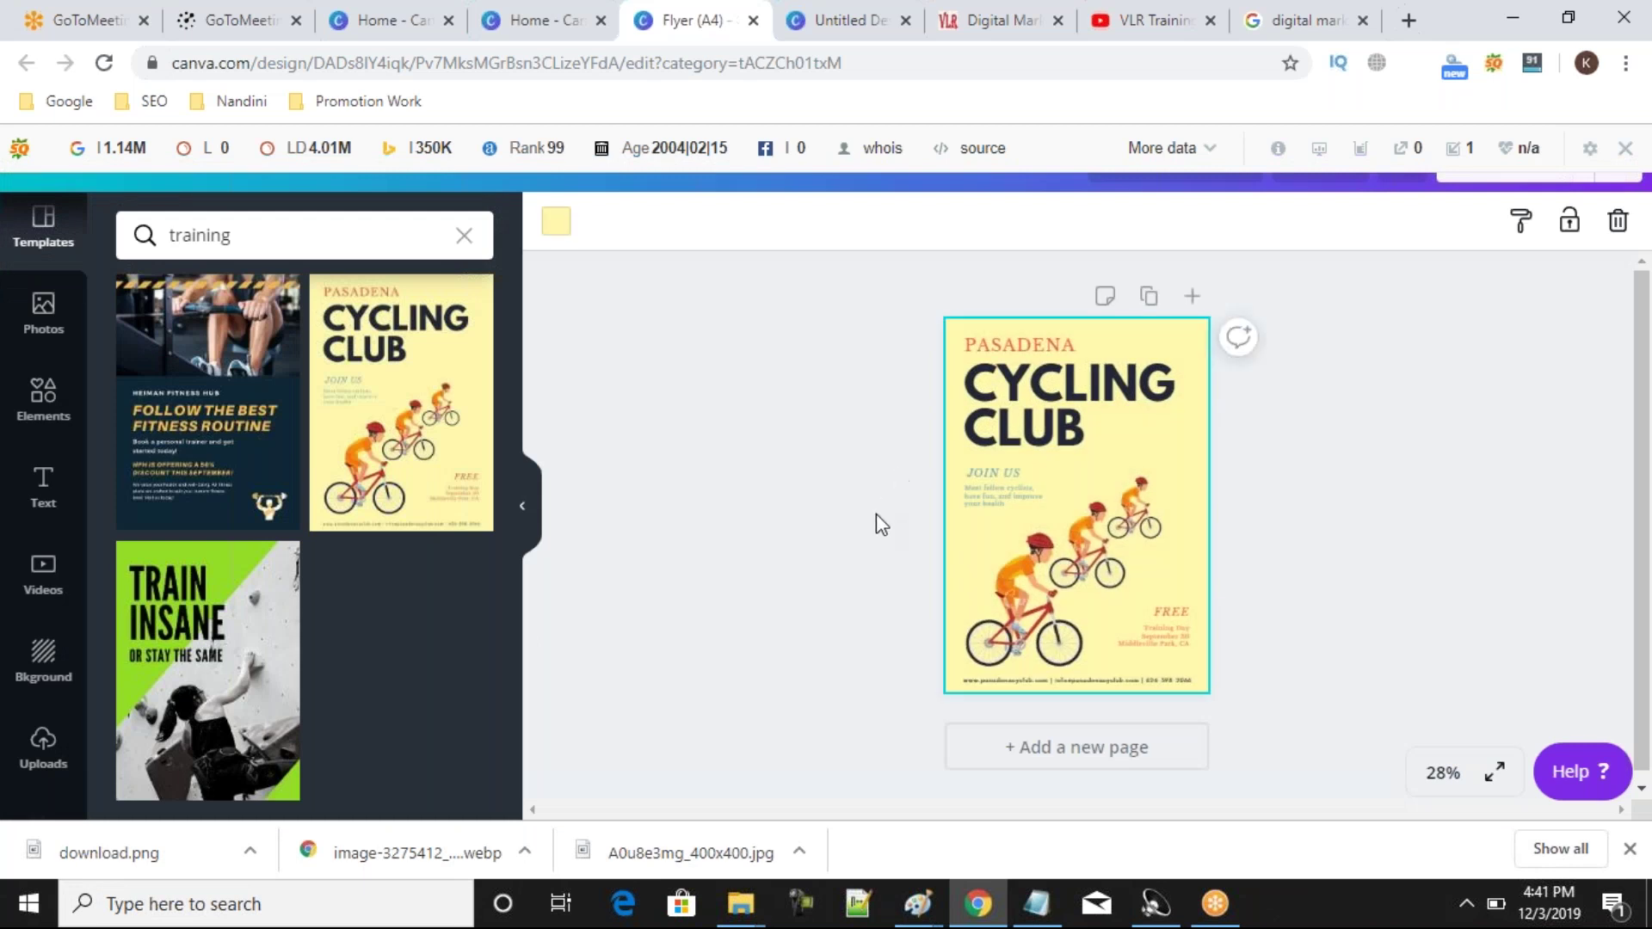
pyautogui.click(1171, 416)
pyautogui.doubleClick(1171, 405)
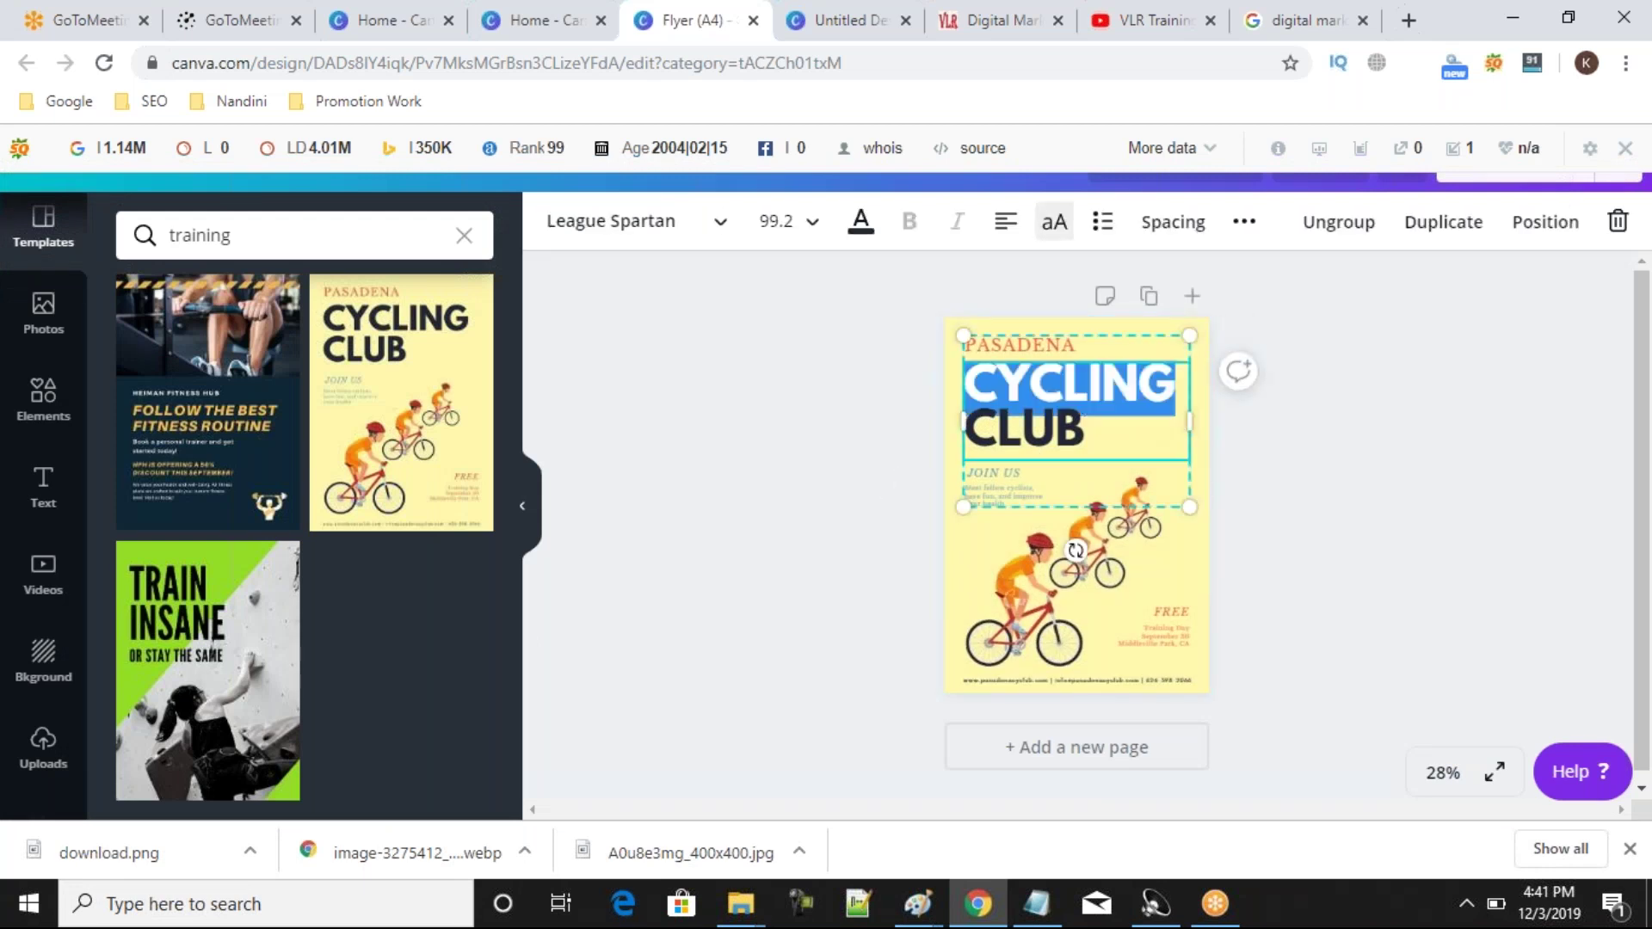
pyautogui.moveTo(1080, 570)
pyautogui.mouseDown()
pyautogui.moveTo(1056, 560)
pyautogui.moveTo(1053, 584)
pyautogui.mouseUp()
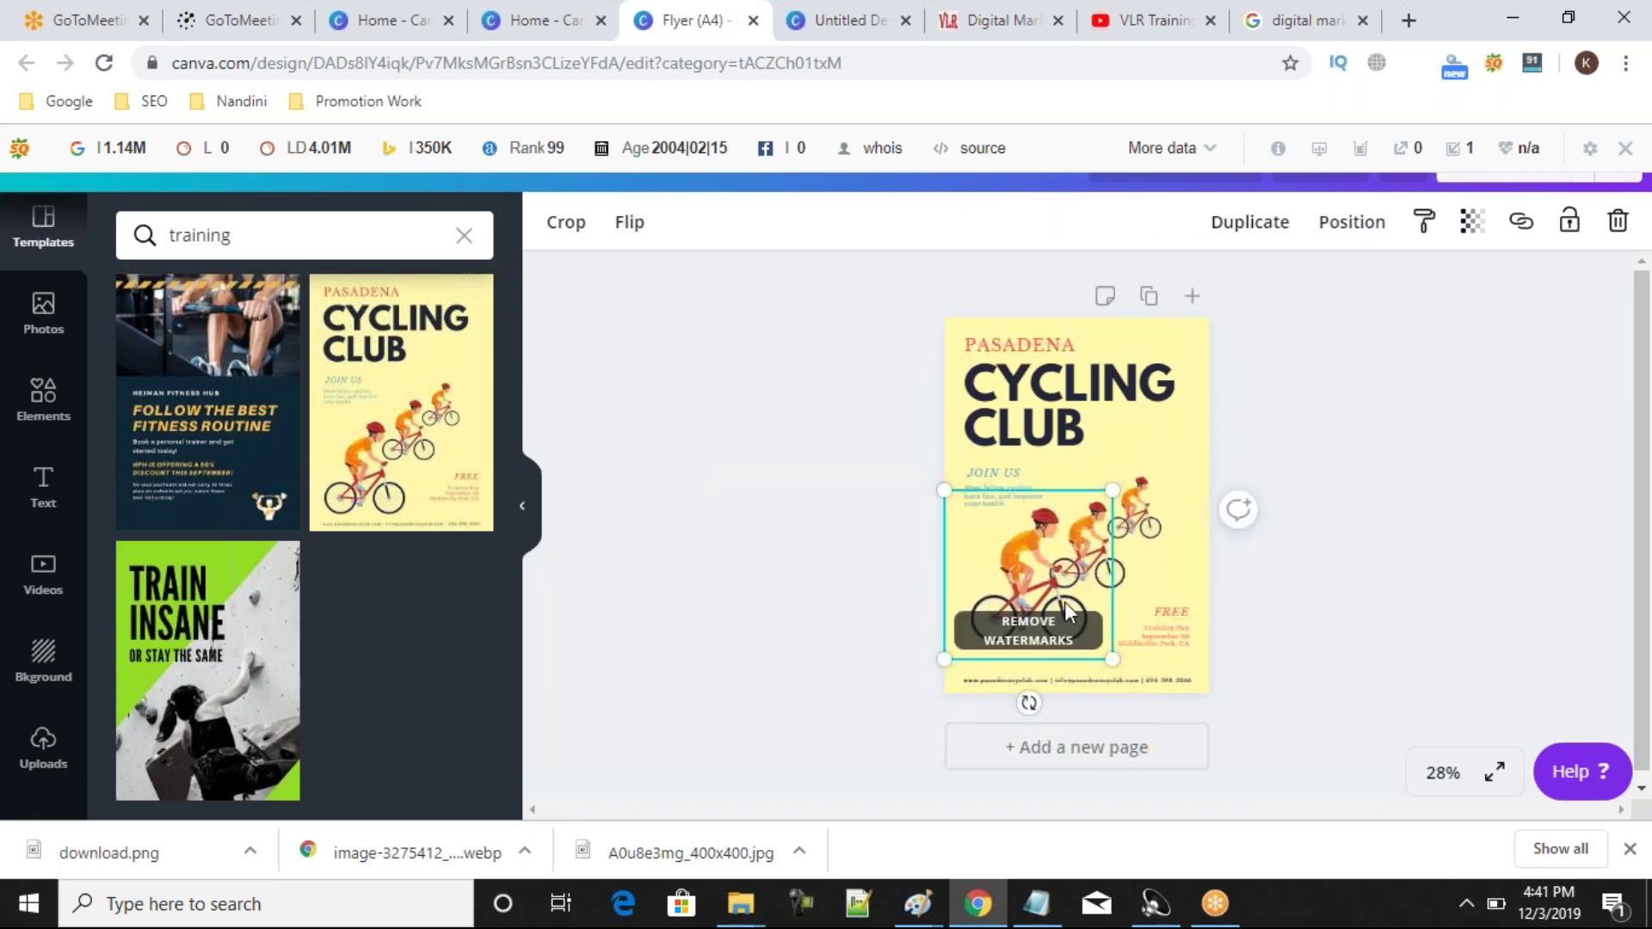
pyautogui.click(725, 538)
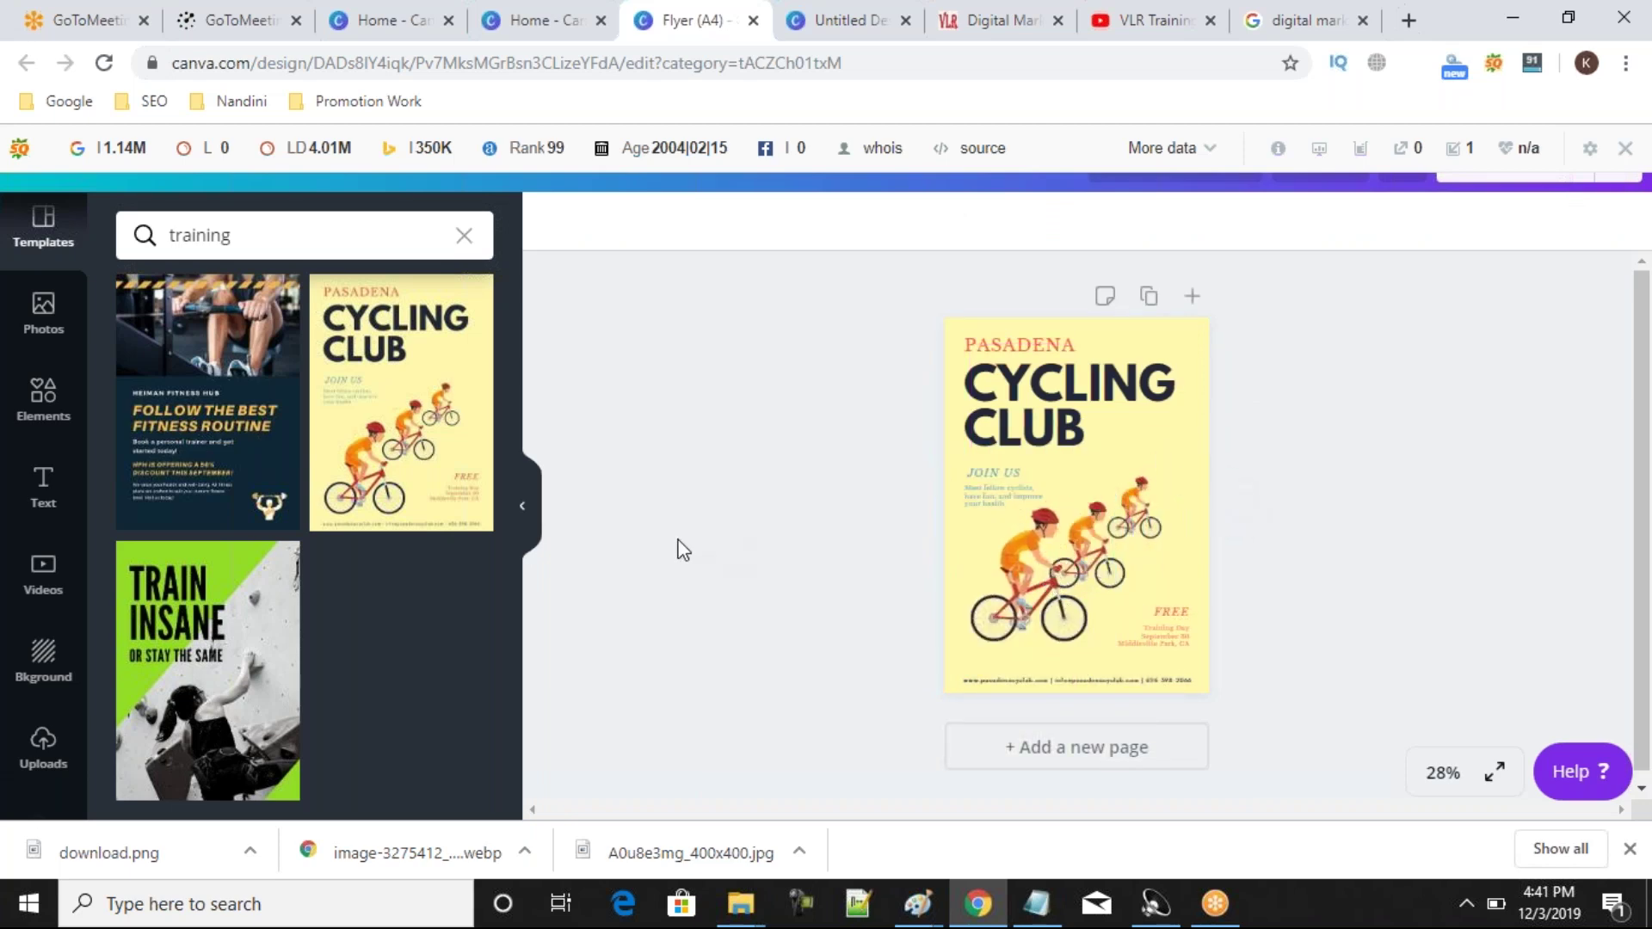
# Select all template elements with Ctrl+A and delete them, leaving the yellow background.
pyautogui.click(1151, 422)
pyautogui.hotkey('ctrl', 'a')
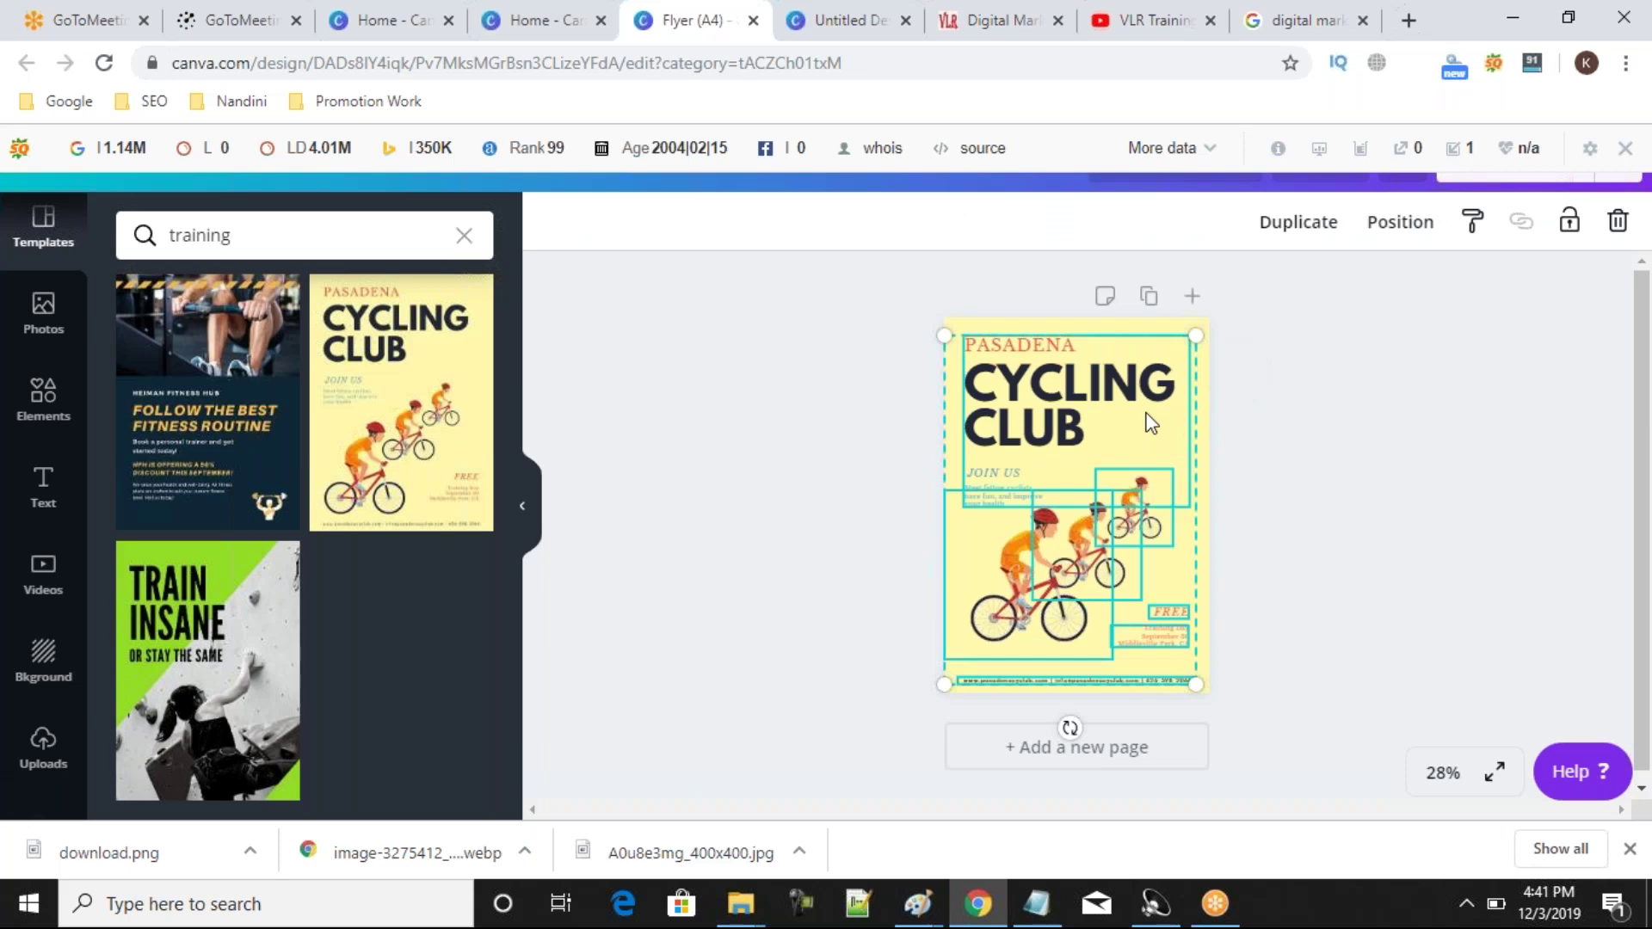
pyautogui.press('Delete')
# Turn the page background blue.
pyautogui.click(1151, 422)
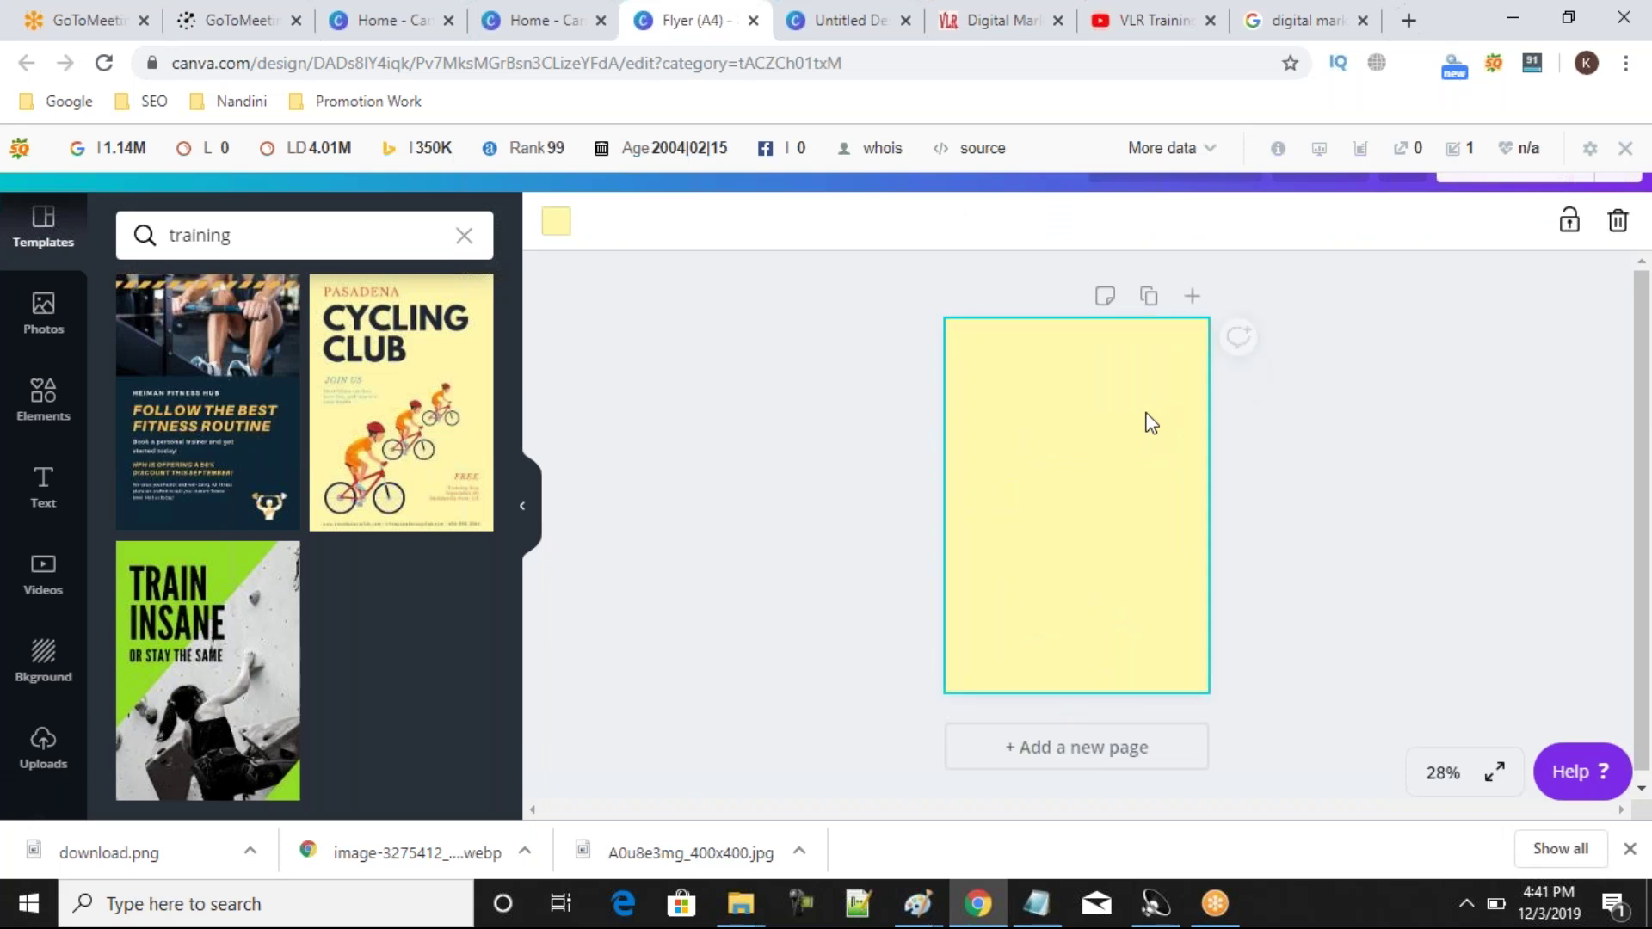
pyautogui.click(557, 228)
pyautogui.click(401, 491)
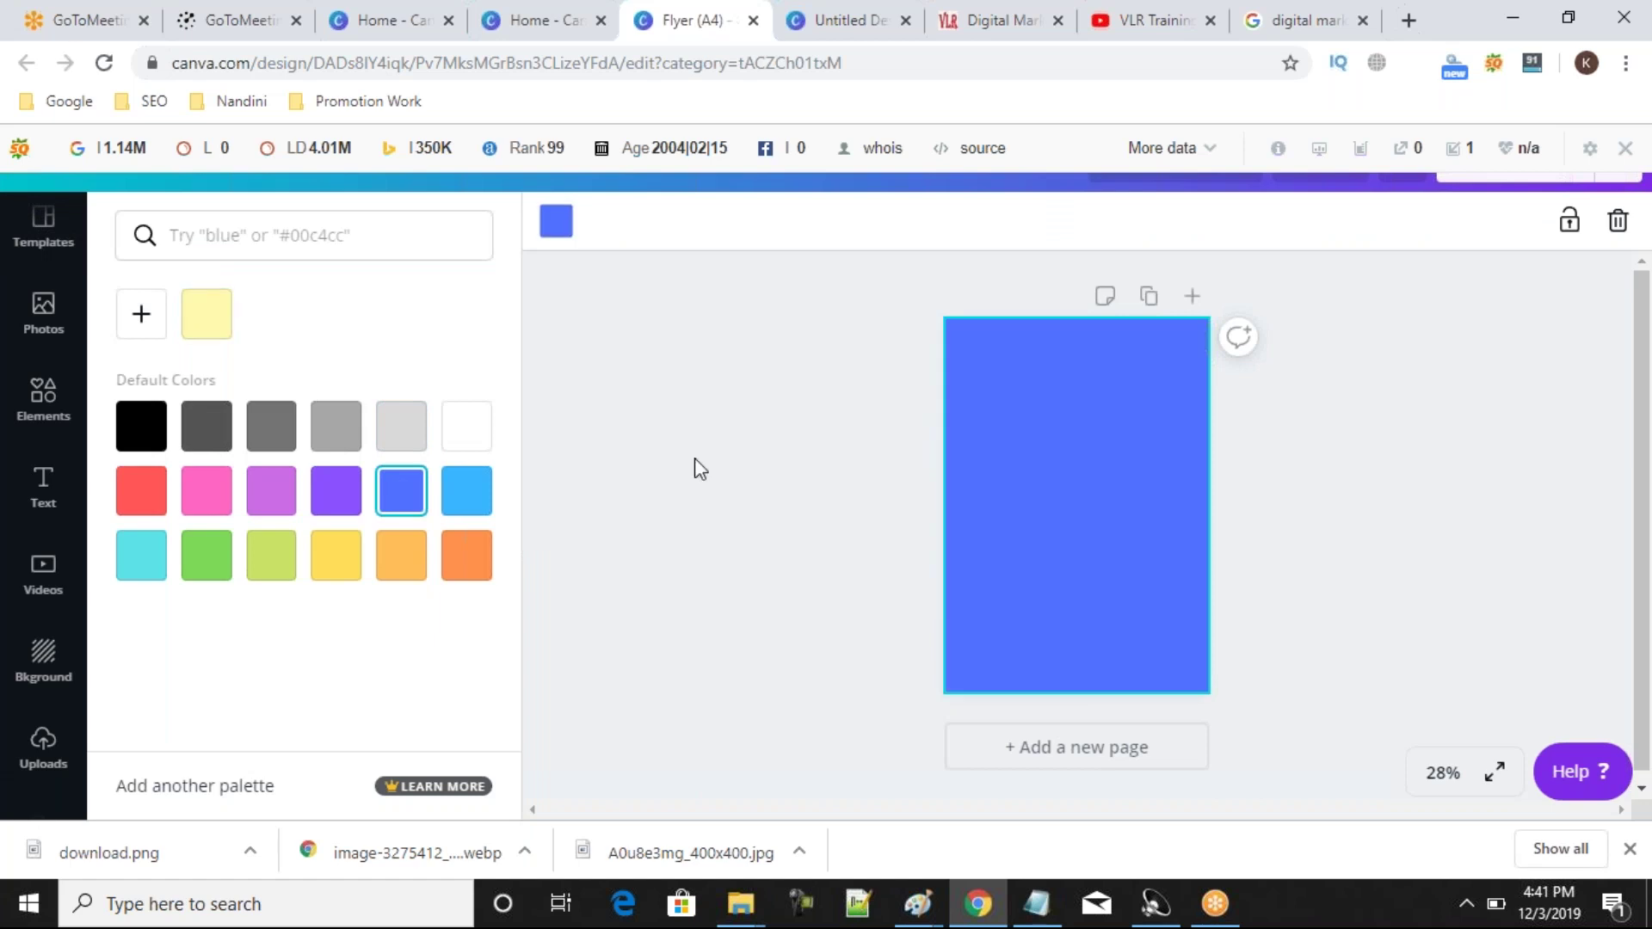
pyautogui.click(694, 458)
# From Uploads, place the SEO diagram at bottom right and the woman's photo at top left.
pyautogui.click(34, 757)
pyautogui.click(194, 384)
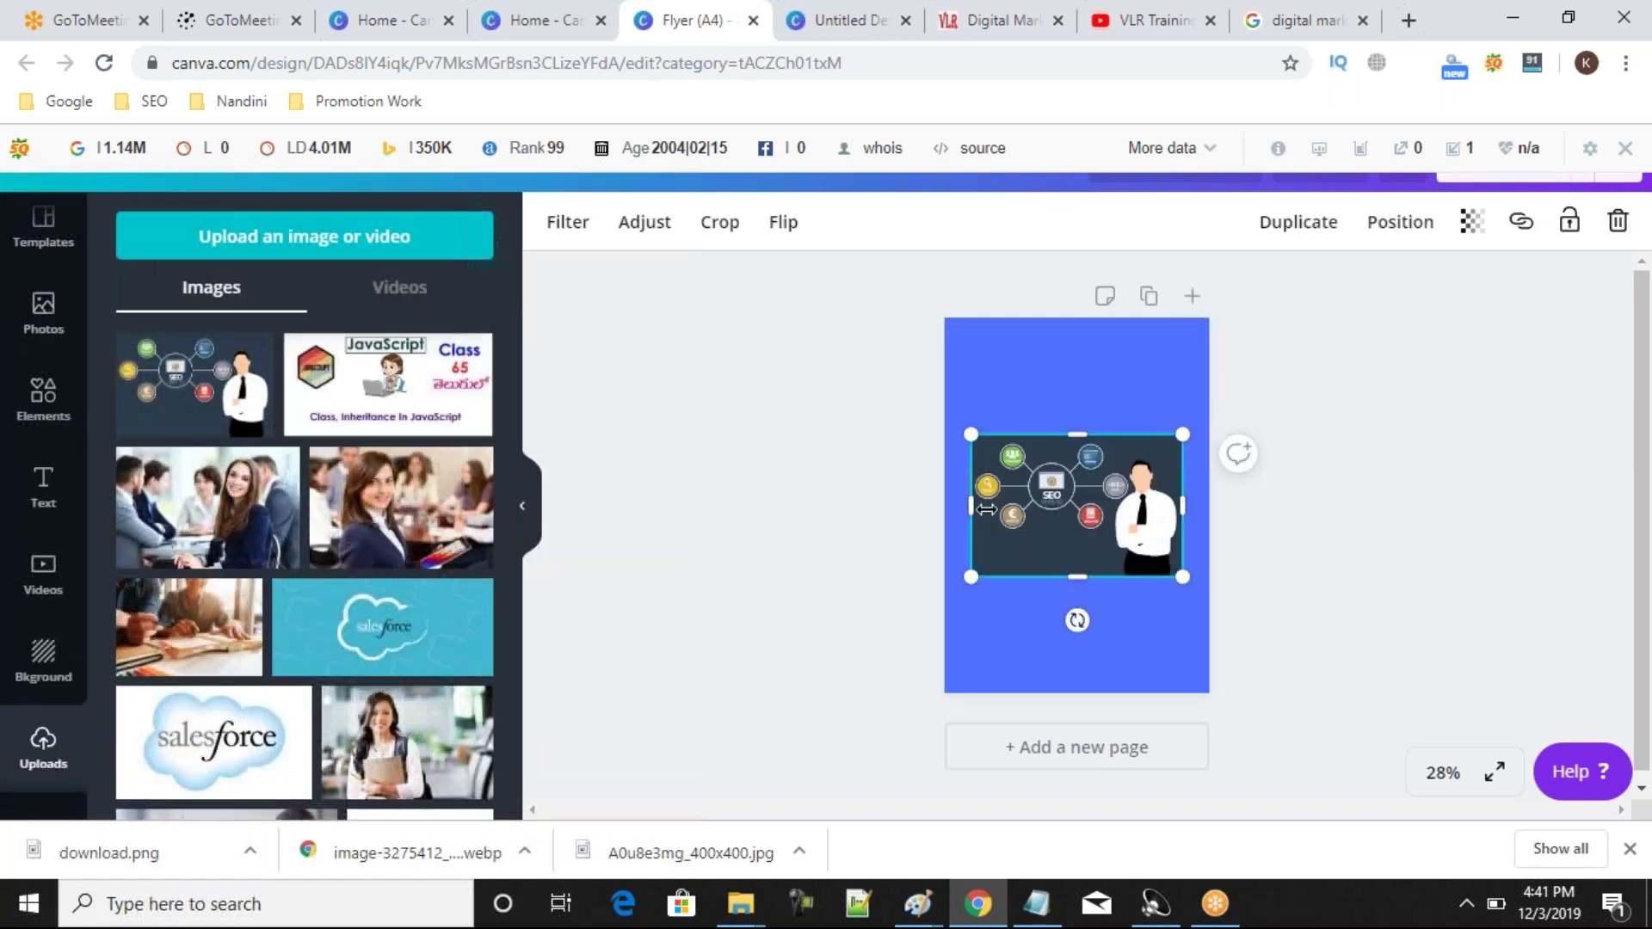
pyautogui.moveTo(1075, 548); pyautogui.dragTo(1103, 667)
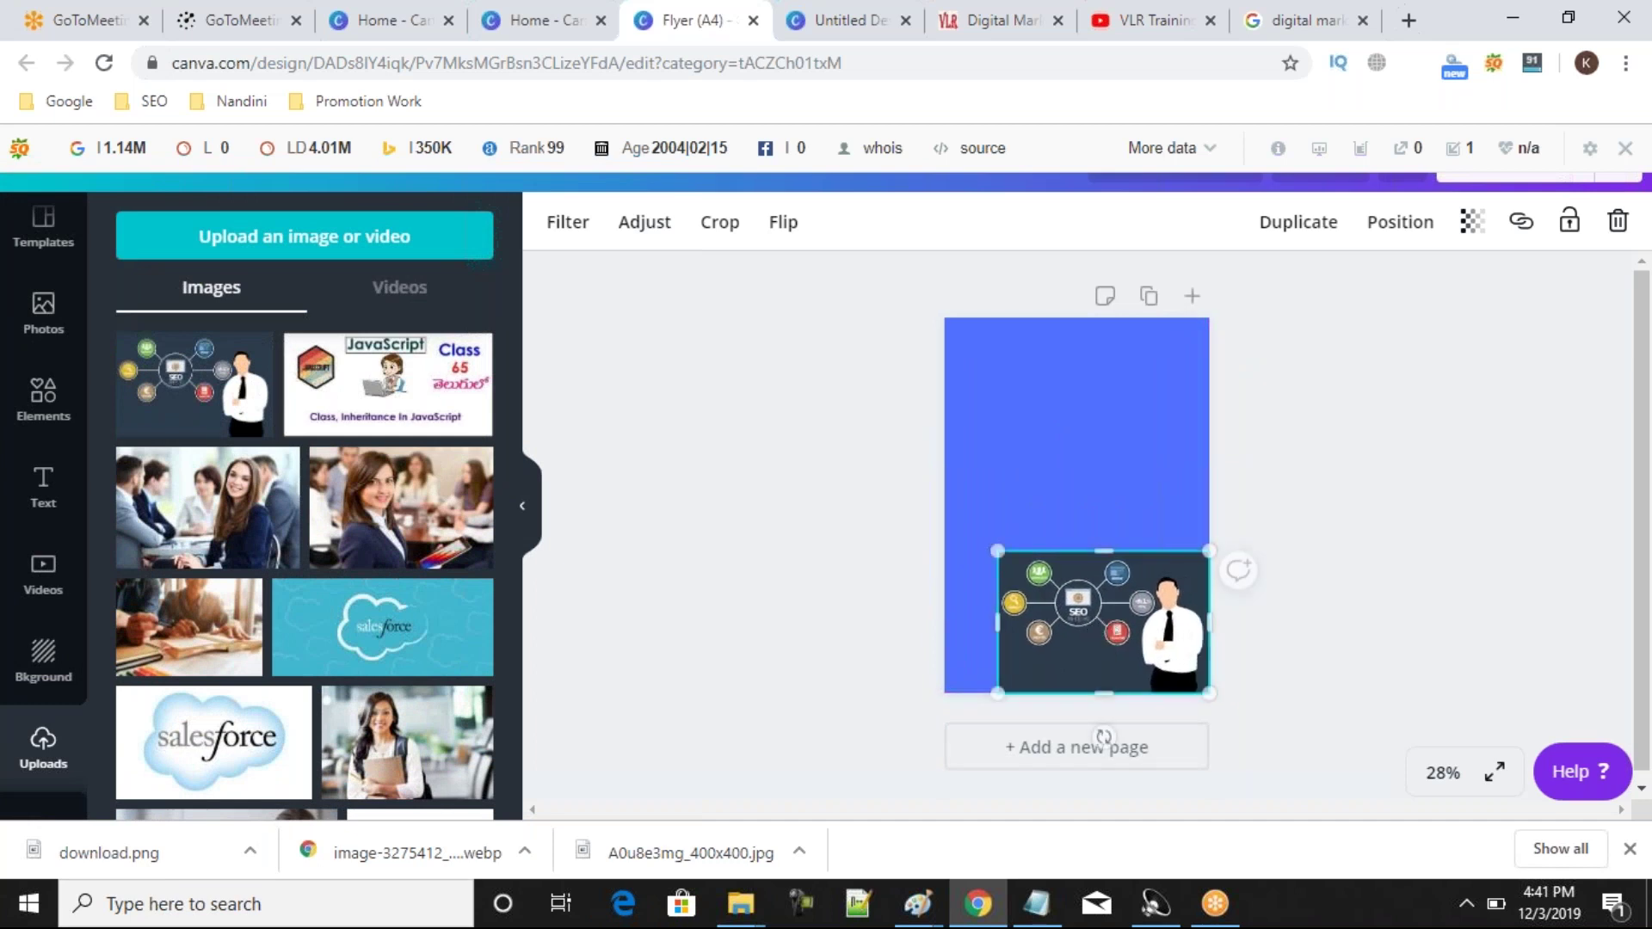
pyautogui.click(396, 521)
pyautogui.moveTo(1107, 499); pyautogui.dragTo(1026, 391)
# Add a pentagon from Shapes, shrink it, and colour it purple.
pyautogui.click(786, 494)
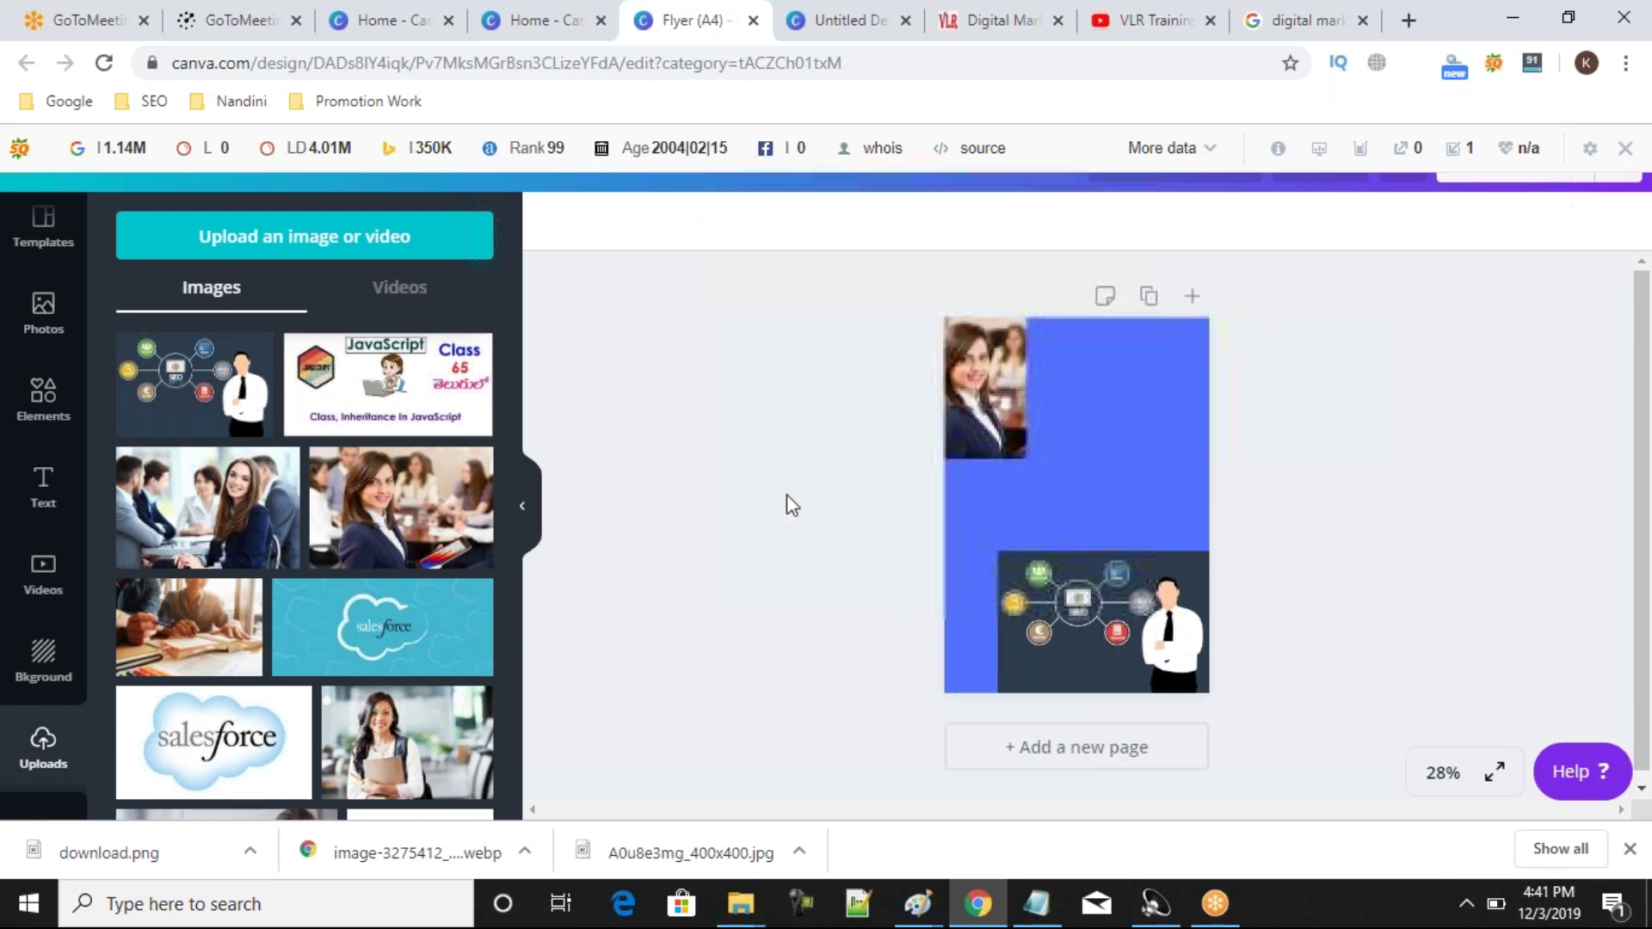
pyautogui.click(43, 402)
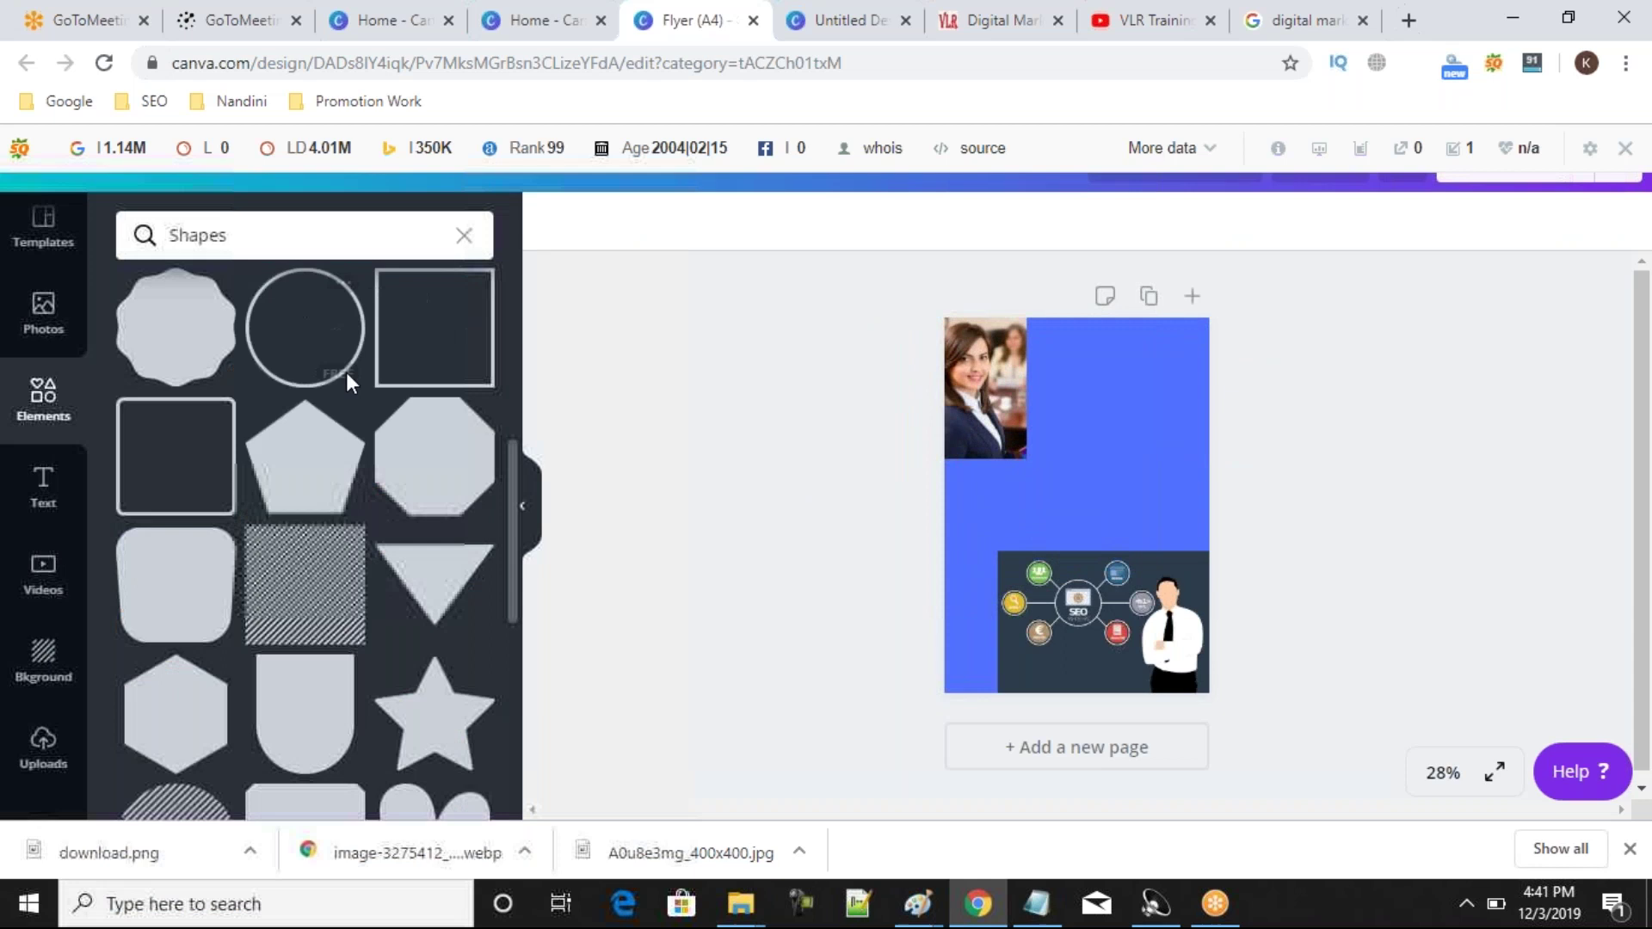
pyautogui.click(303, 478)
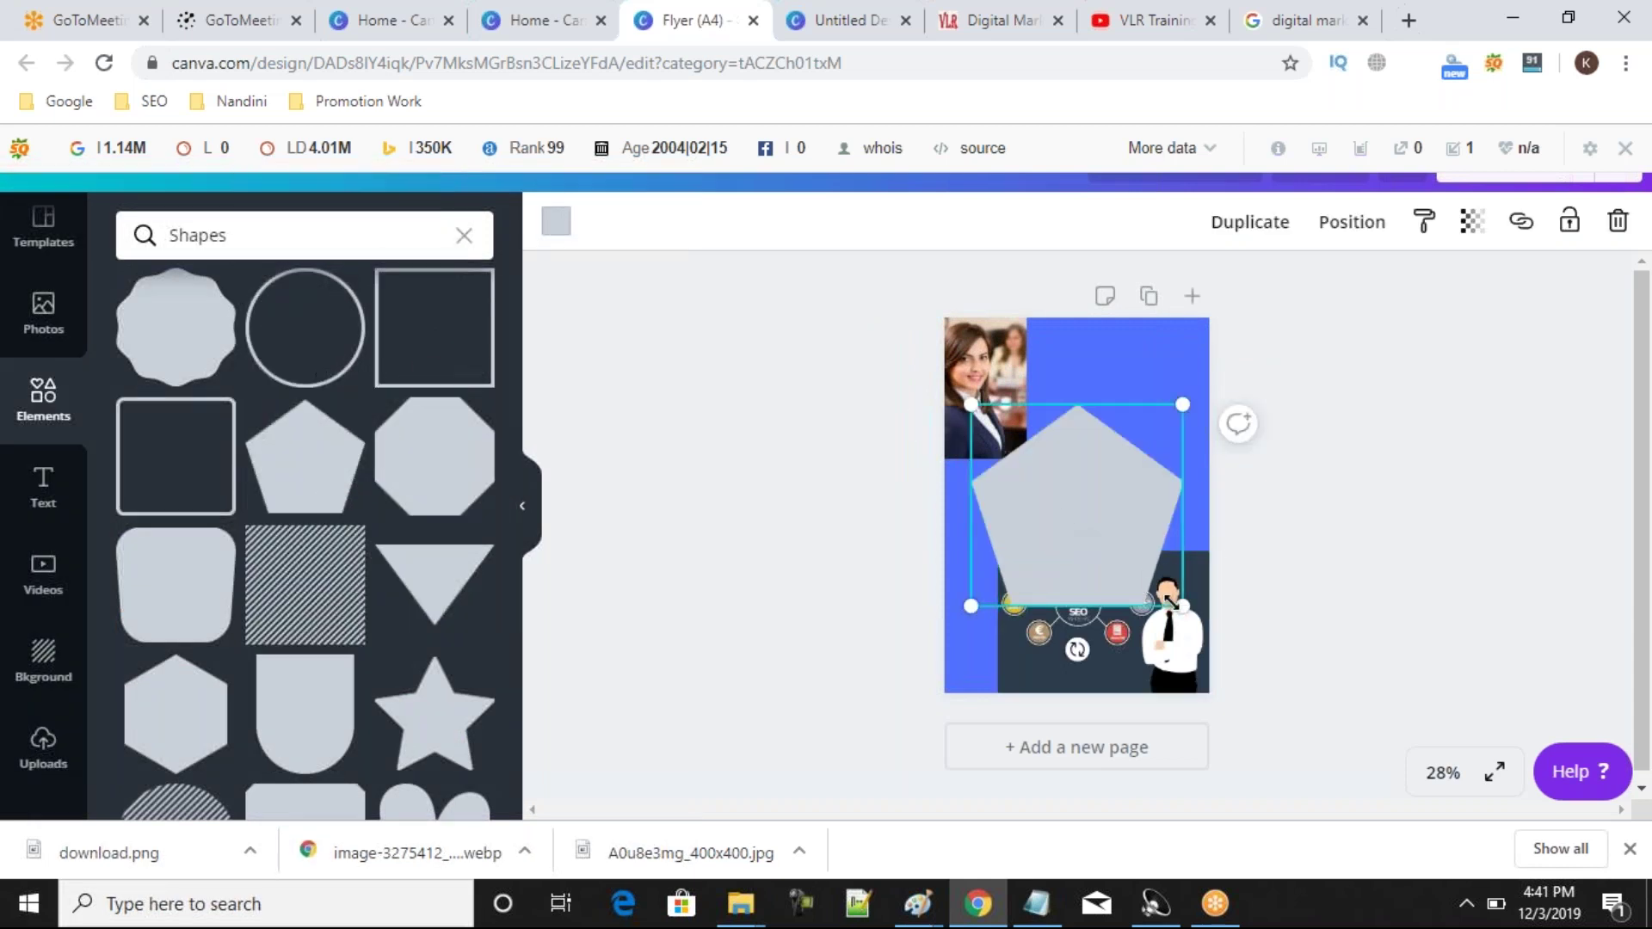
pyautogui.moveTo(1102, 561); pyautogui.dragTo(1169, 456)
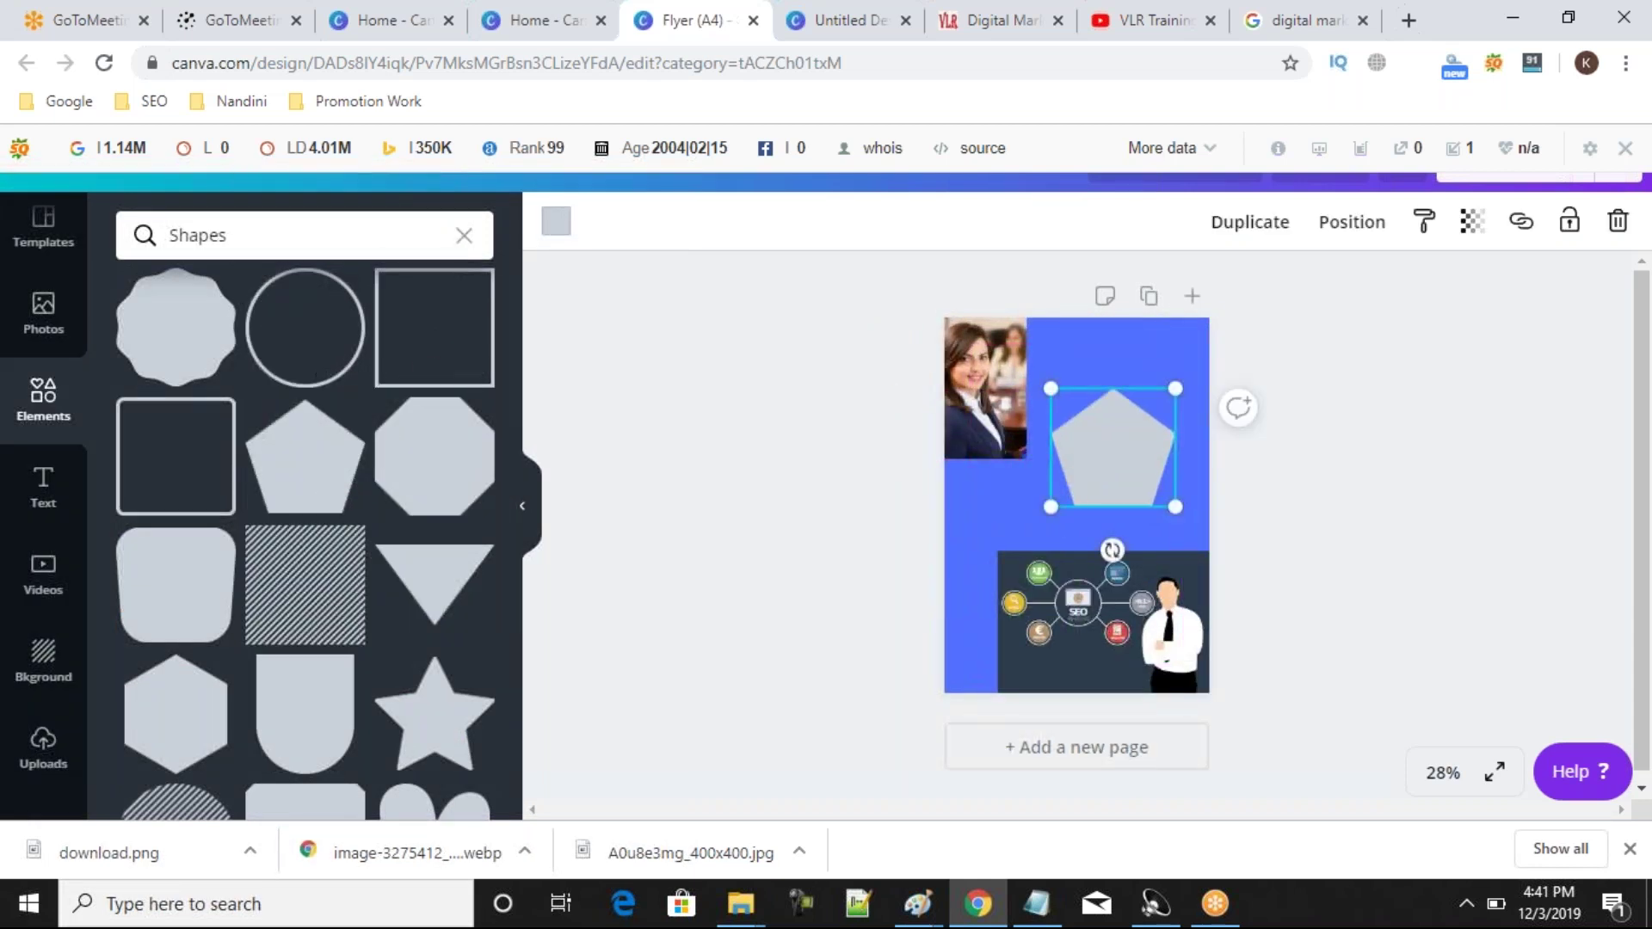
pyautogui.click(555, 224)
pyautogui.click(271, 491)
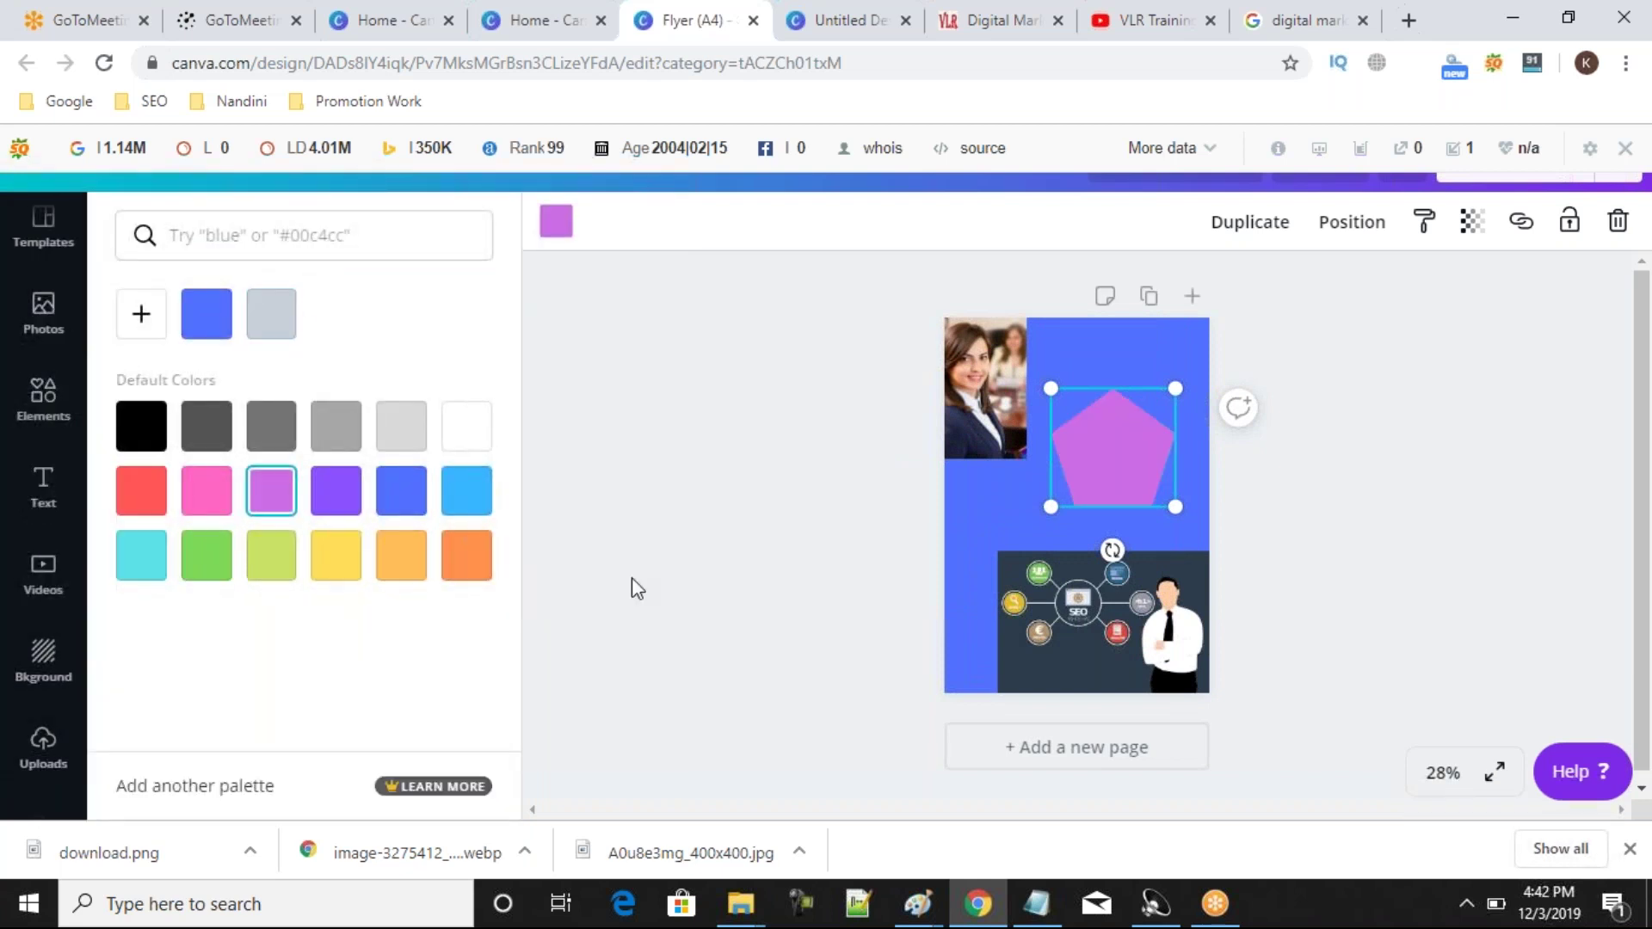
# Try the purple pentagon in several positions and sizes, then delete it.
pyautogui.moveTo(1107, 461); pyautogui.dragTo(1050, 465)
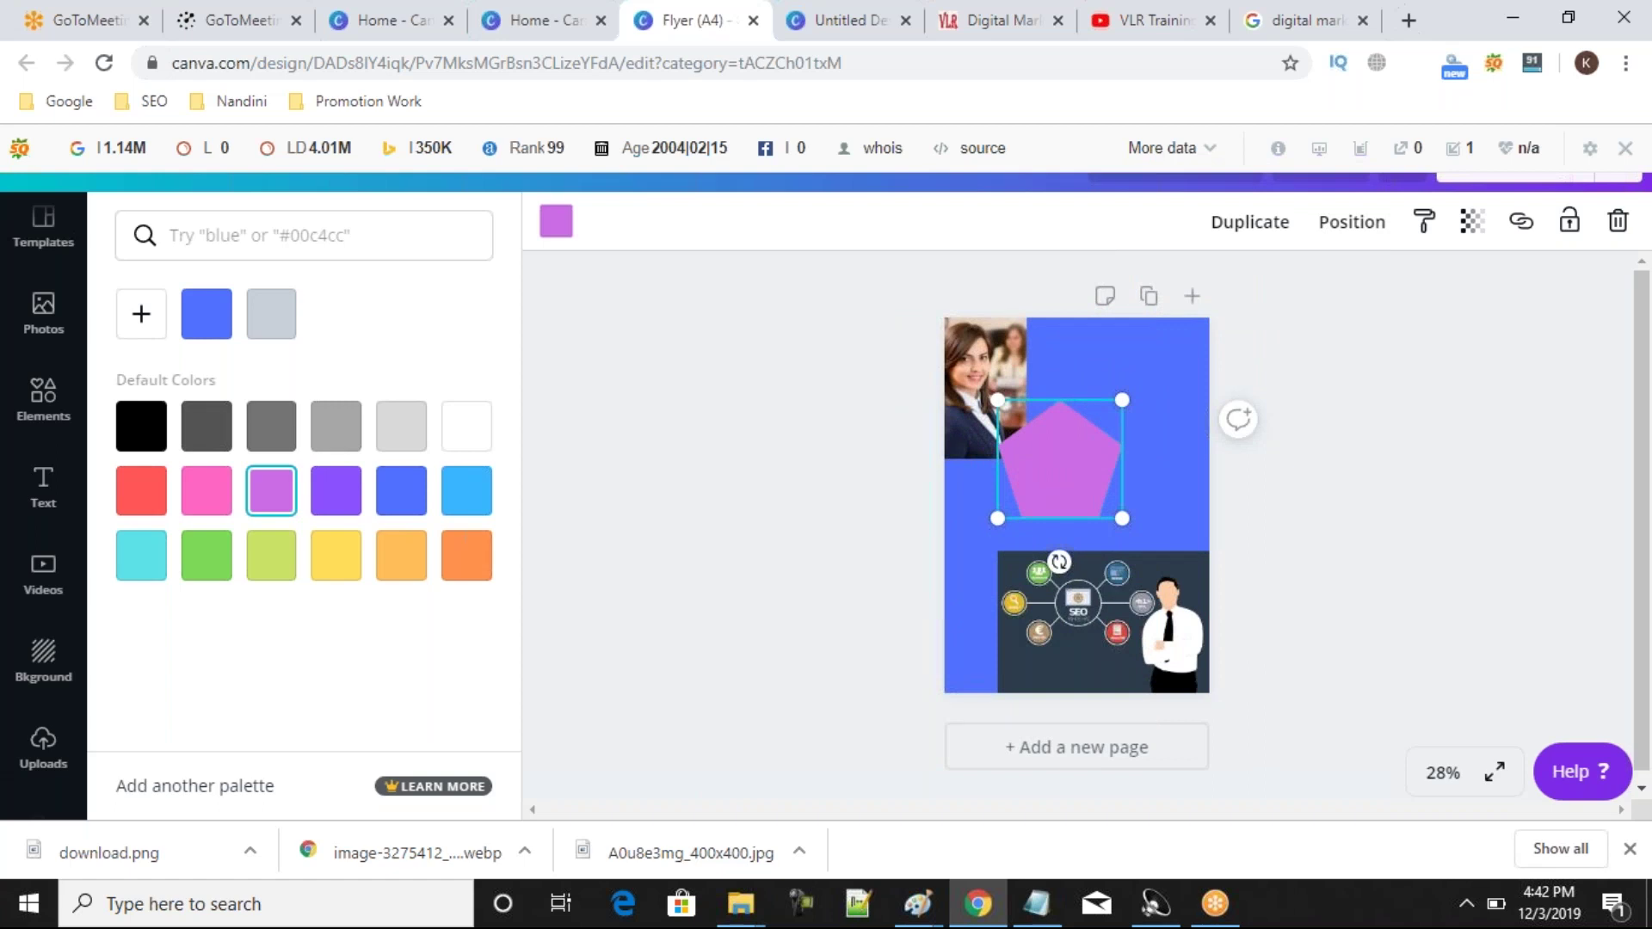
pyautogui.moveTo(1059, 465); pyautogui.dragTo(1121, 433)
pyautogui.moveTo(1184, 487); pyautogui.dragTo(1206, 498)
pyautogui.moveTo(1113, 439); pyautogui.dragTo(1184, 354)
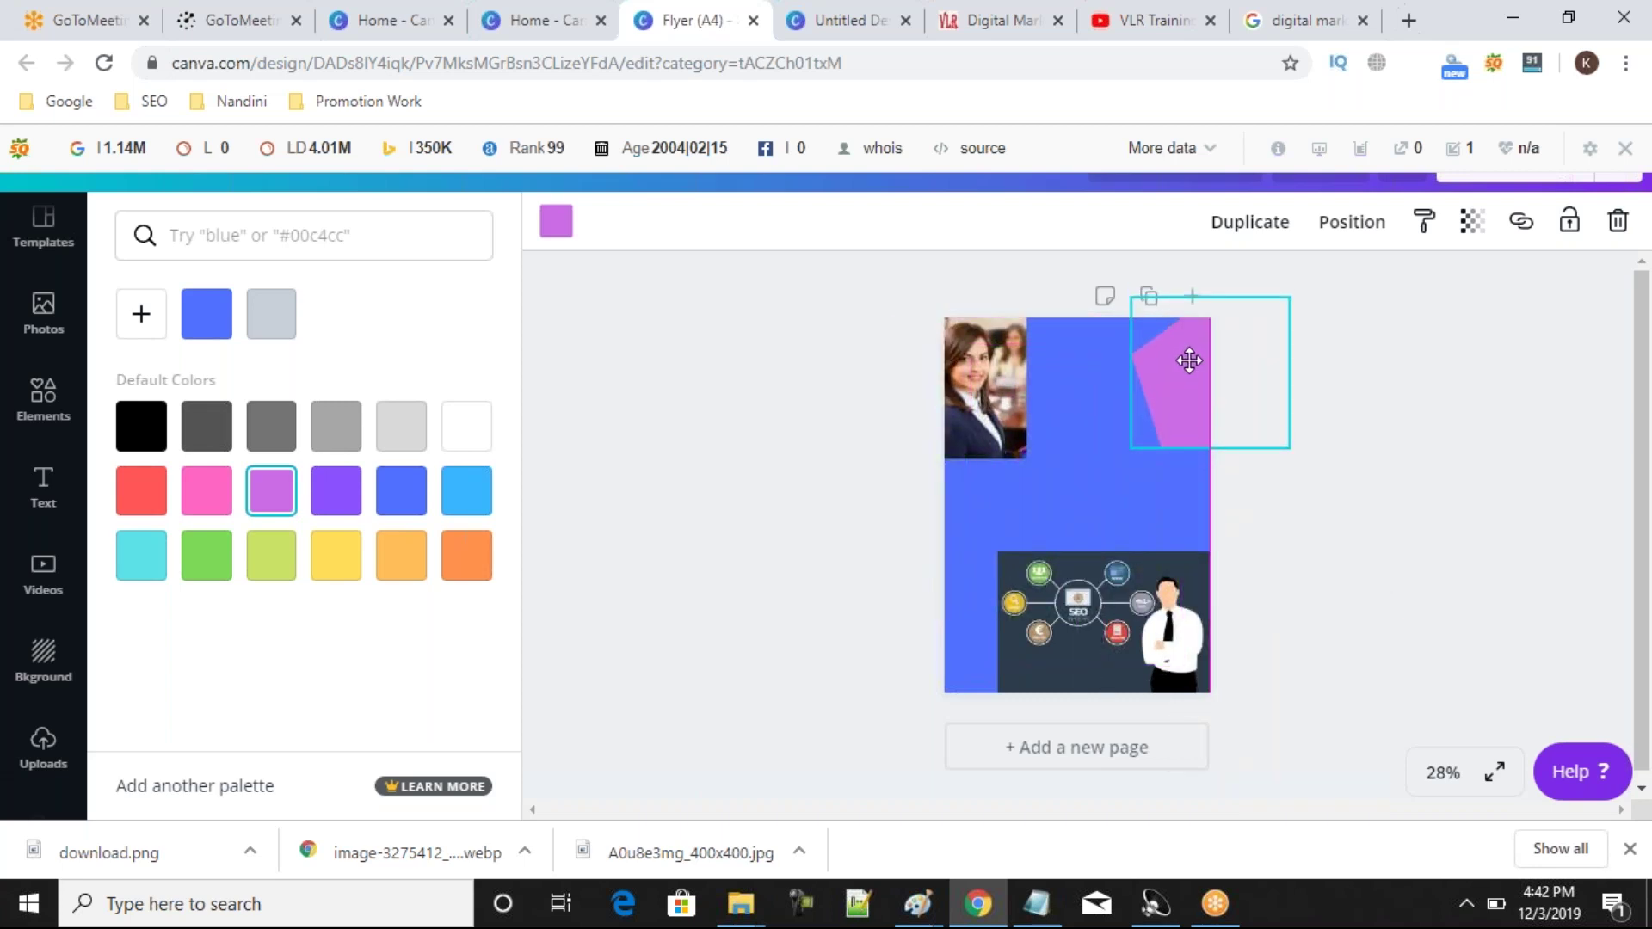
pyautogui.click(1328, 500)
pyautogui.moveTo(1163, 416); pyautogui.dragTo(914, 553)
pyautogui.click(807, 580)
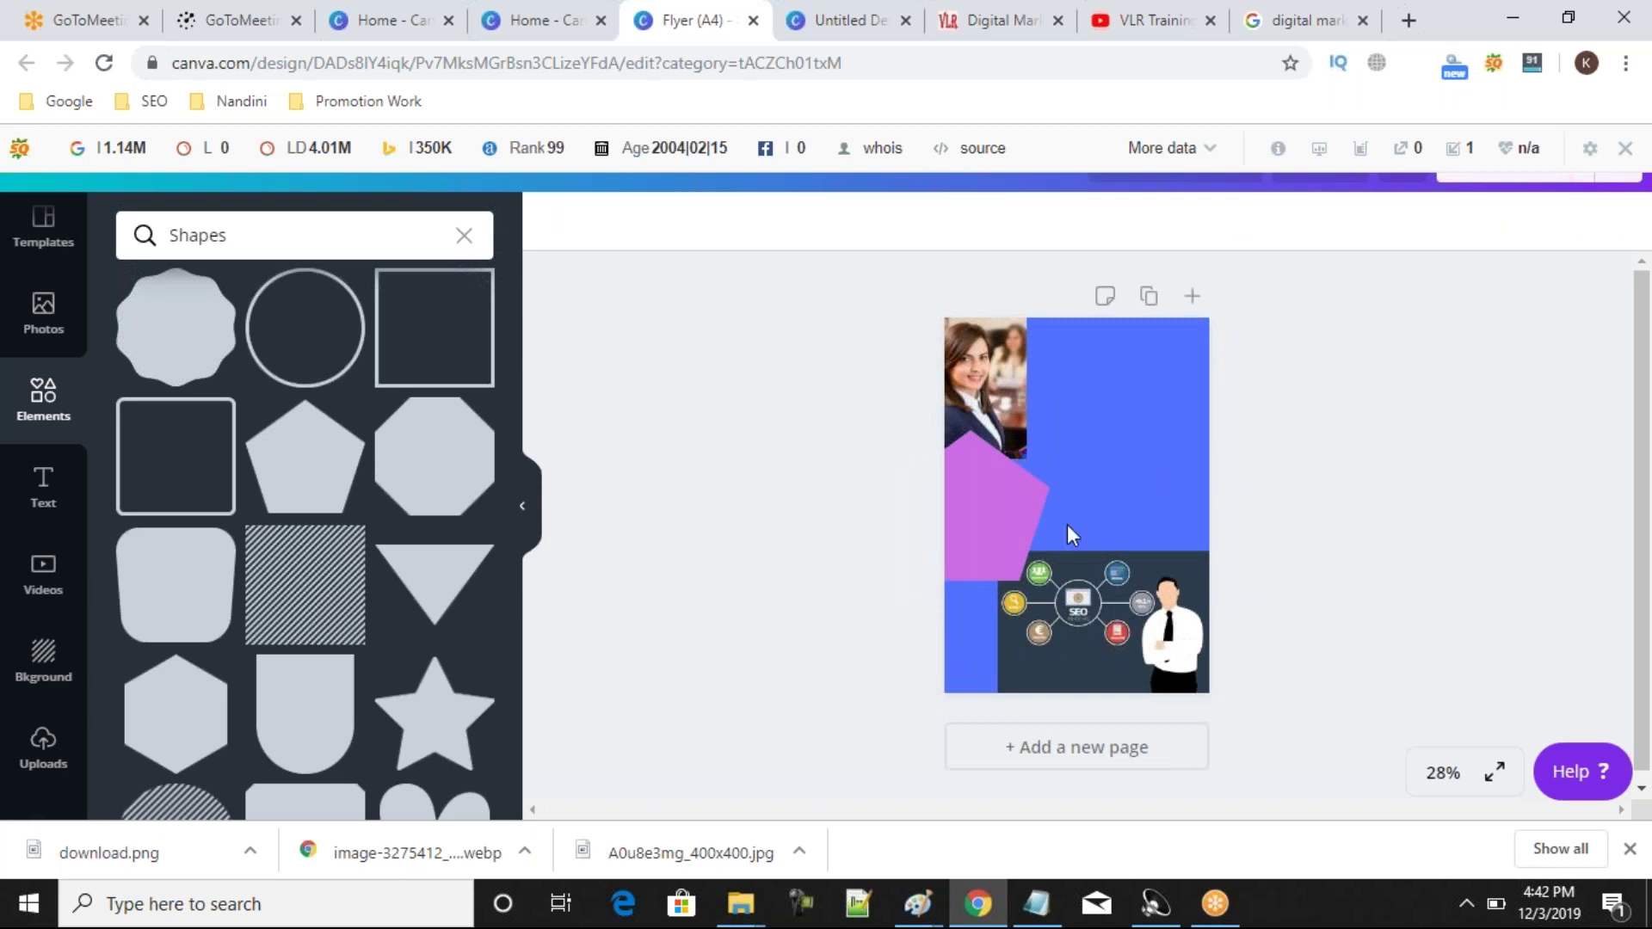
pyautogui.click(941, 535)
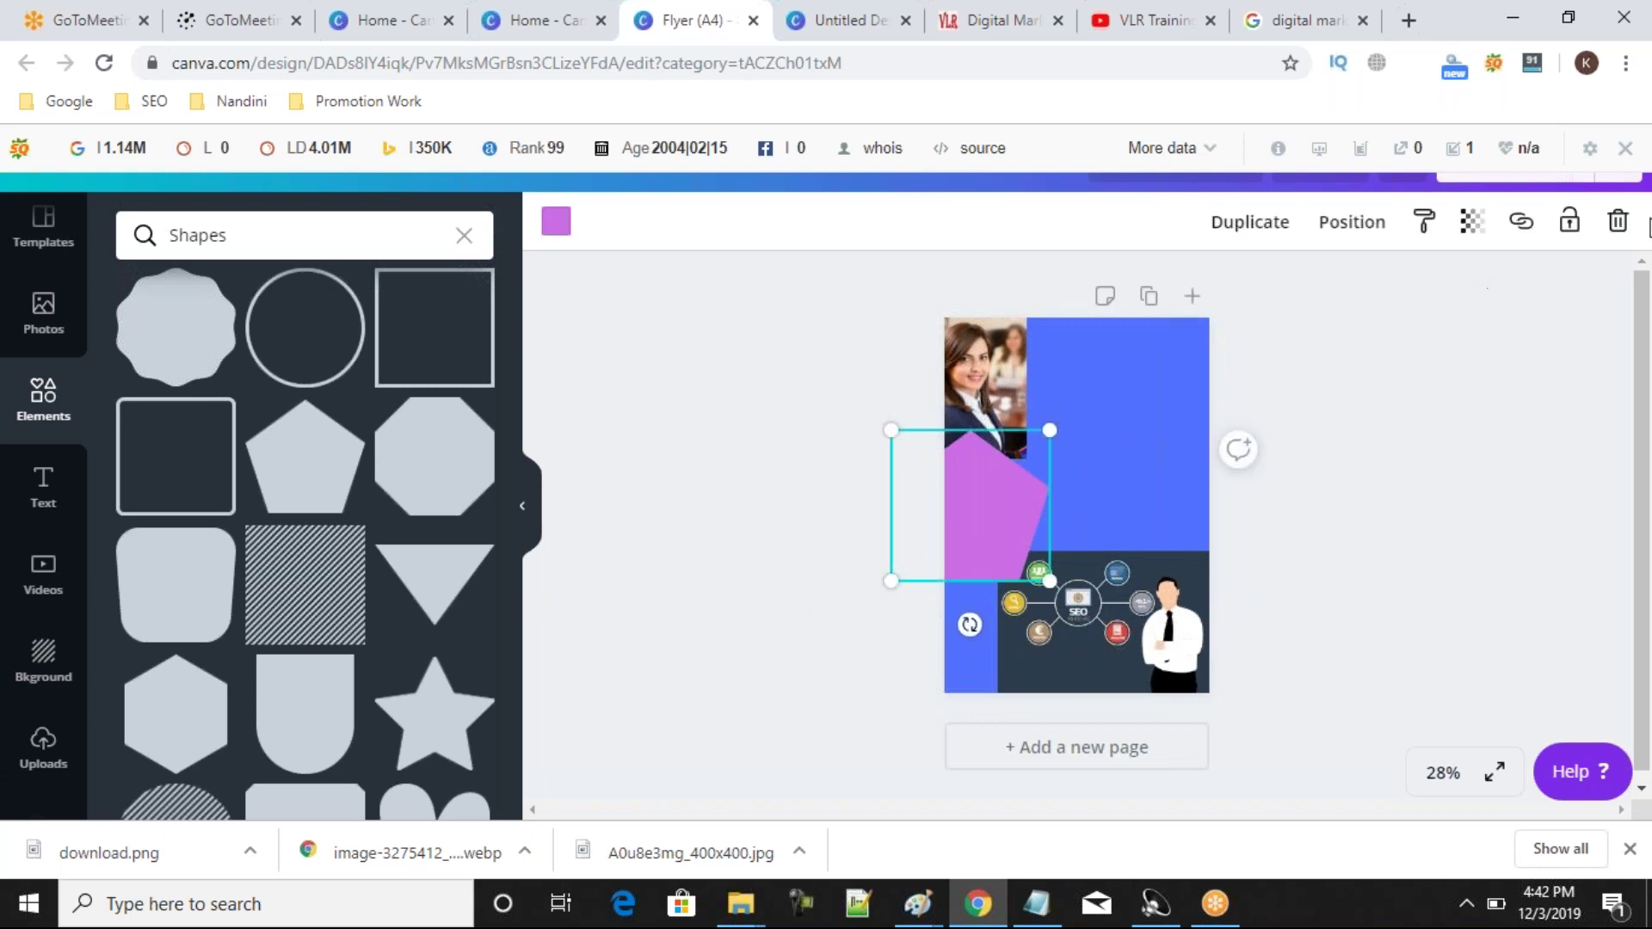
pyautogui.click(1618, 221)
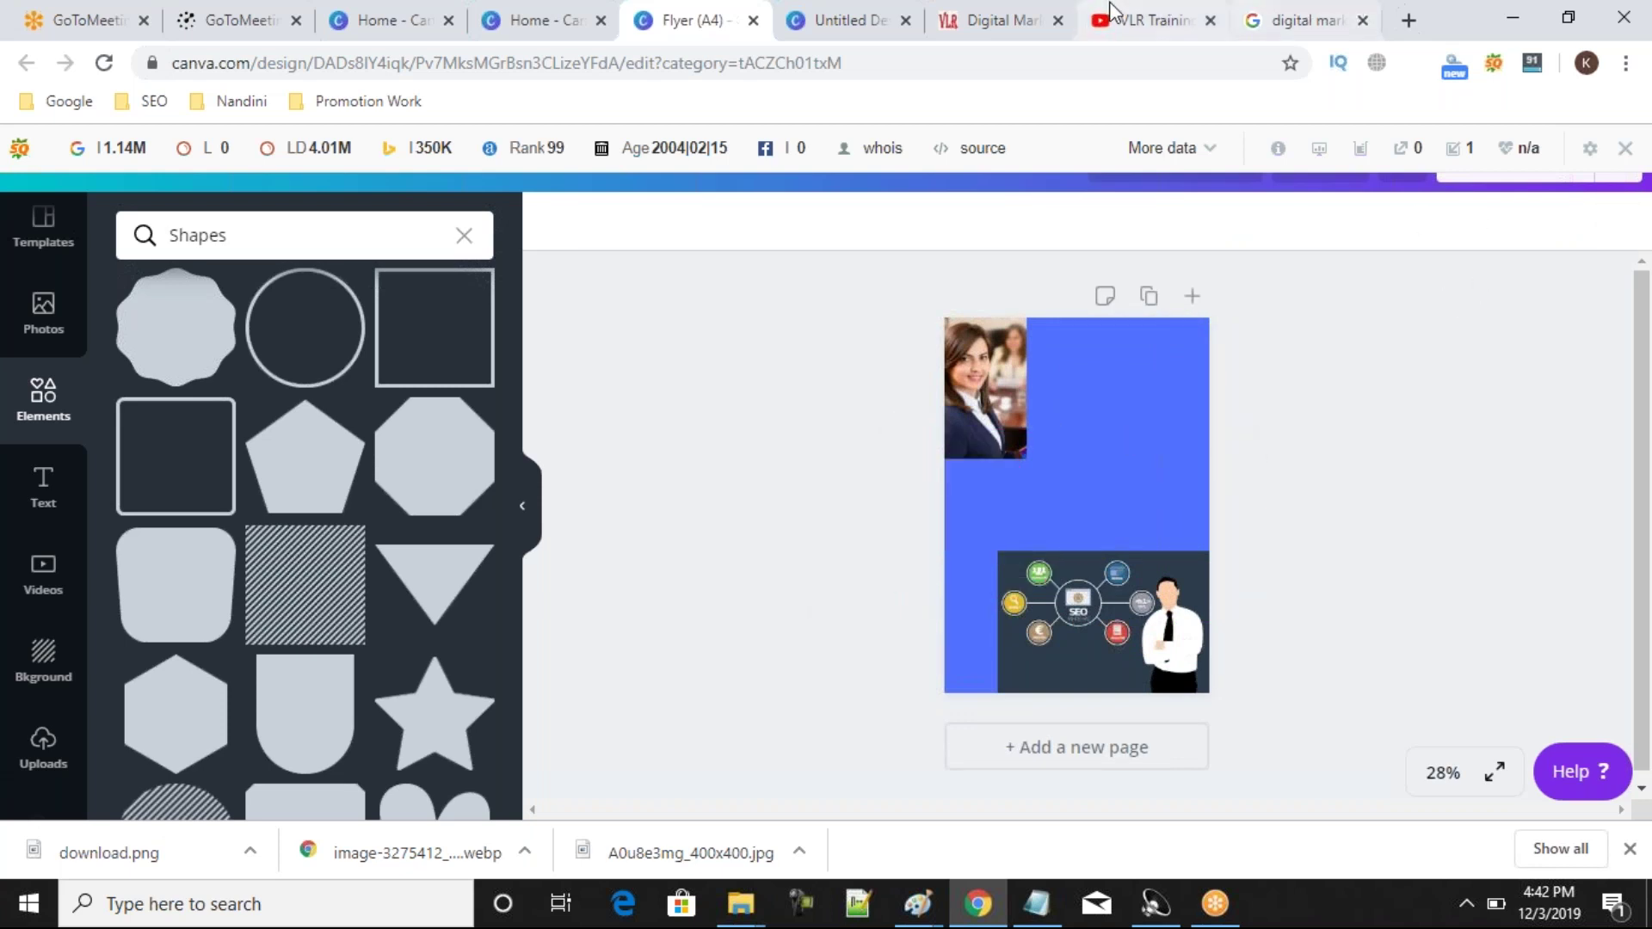
pyautogui.click(975, 33)
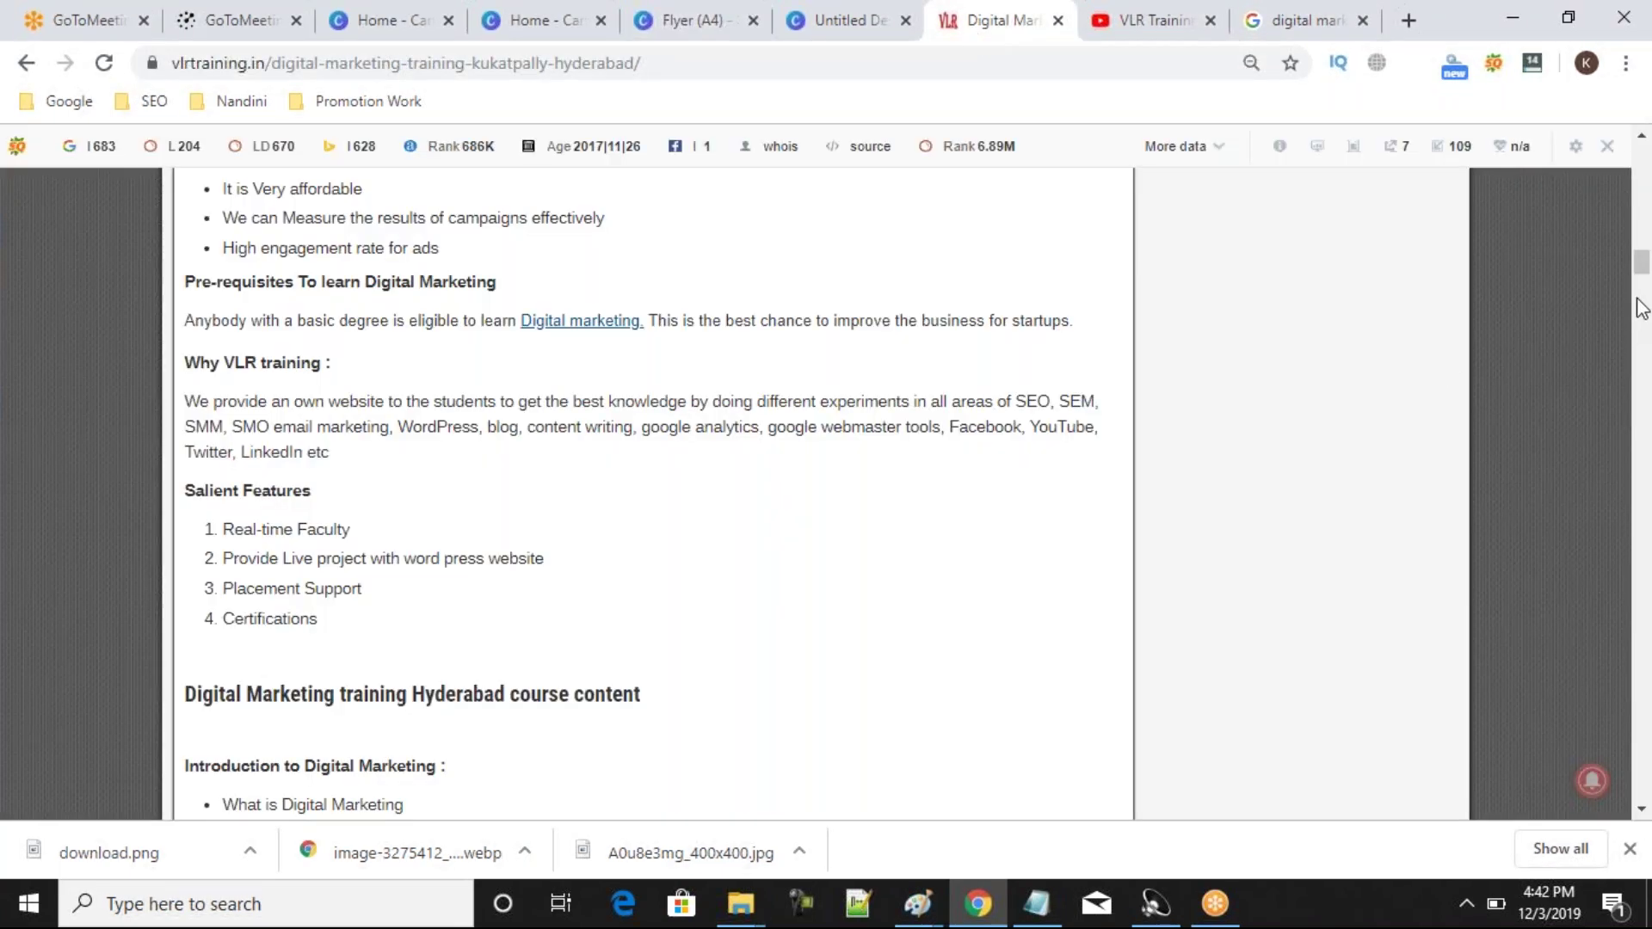
pyautogui.moveTo(1642, 265); pyautogui.dragTo(1644, 196)
pyautogui.scroll(-3, 842, 447)
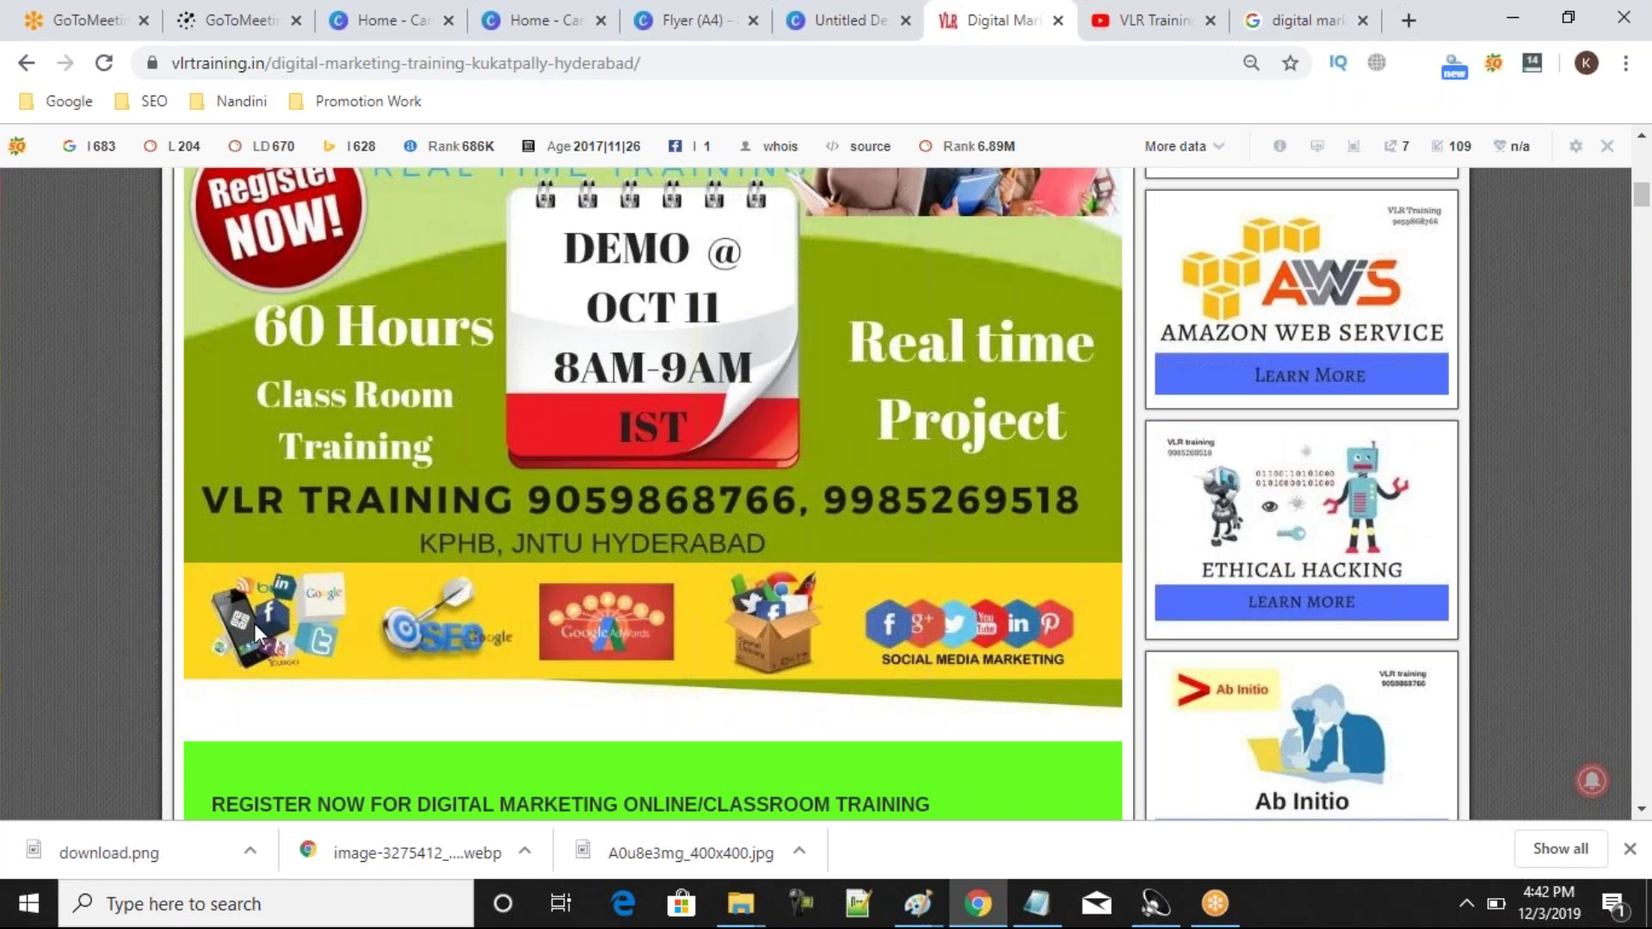
pyautogui.click(551, 20)
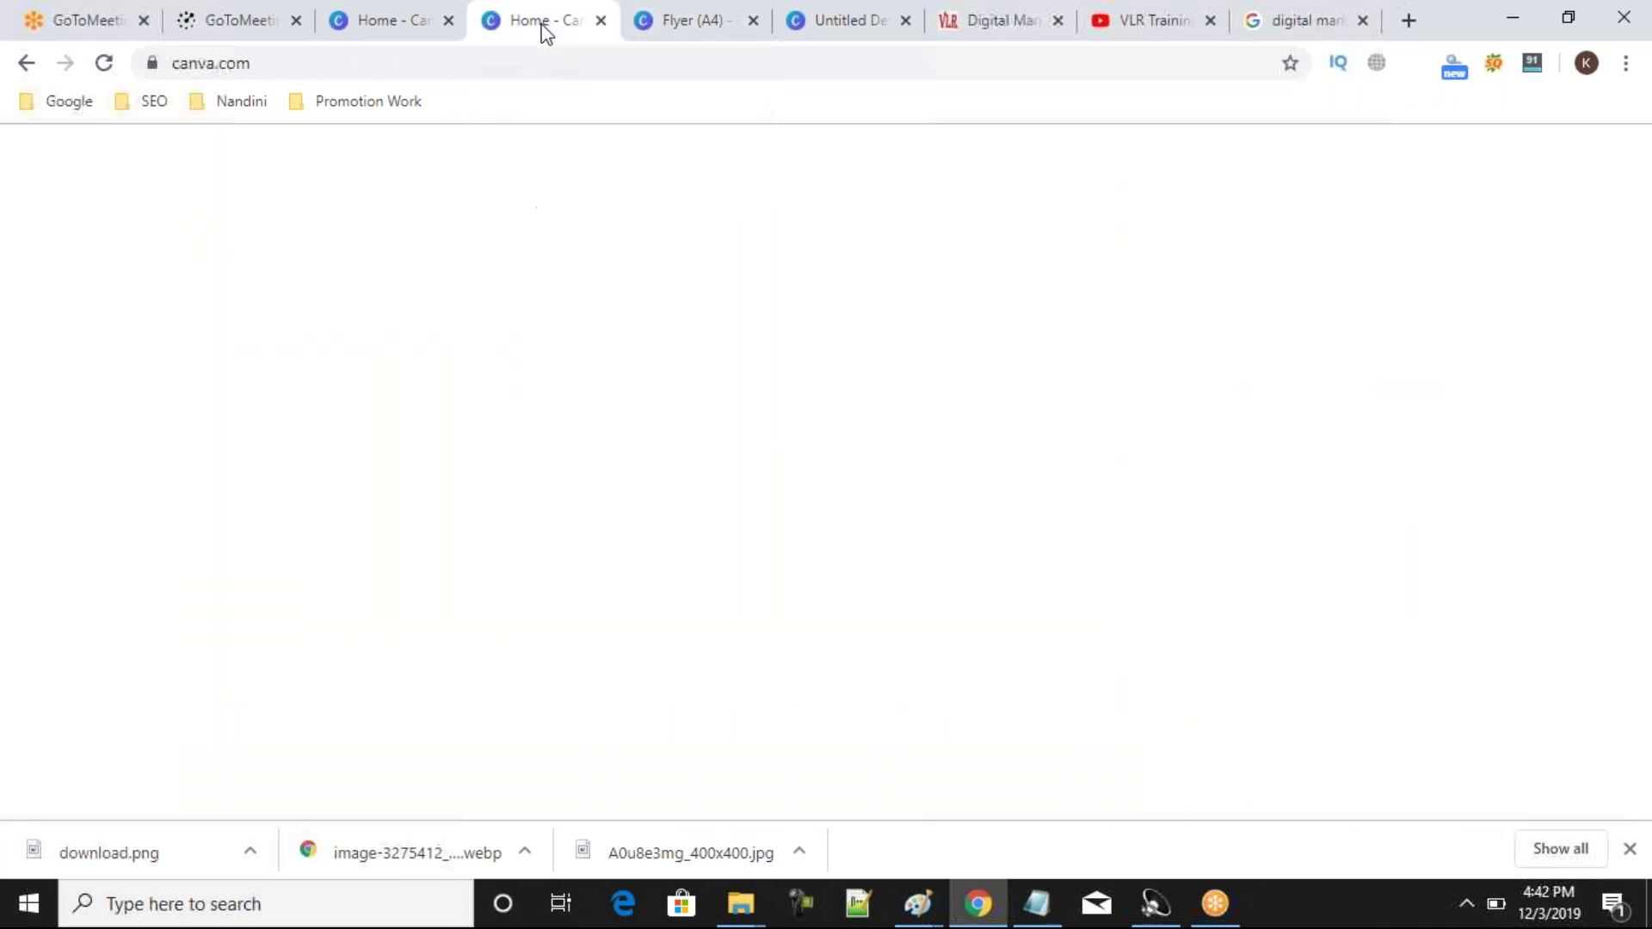
pyautogui.click(687, 22)
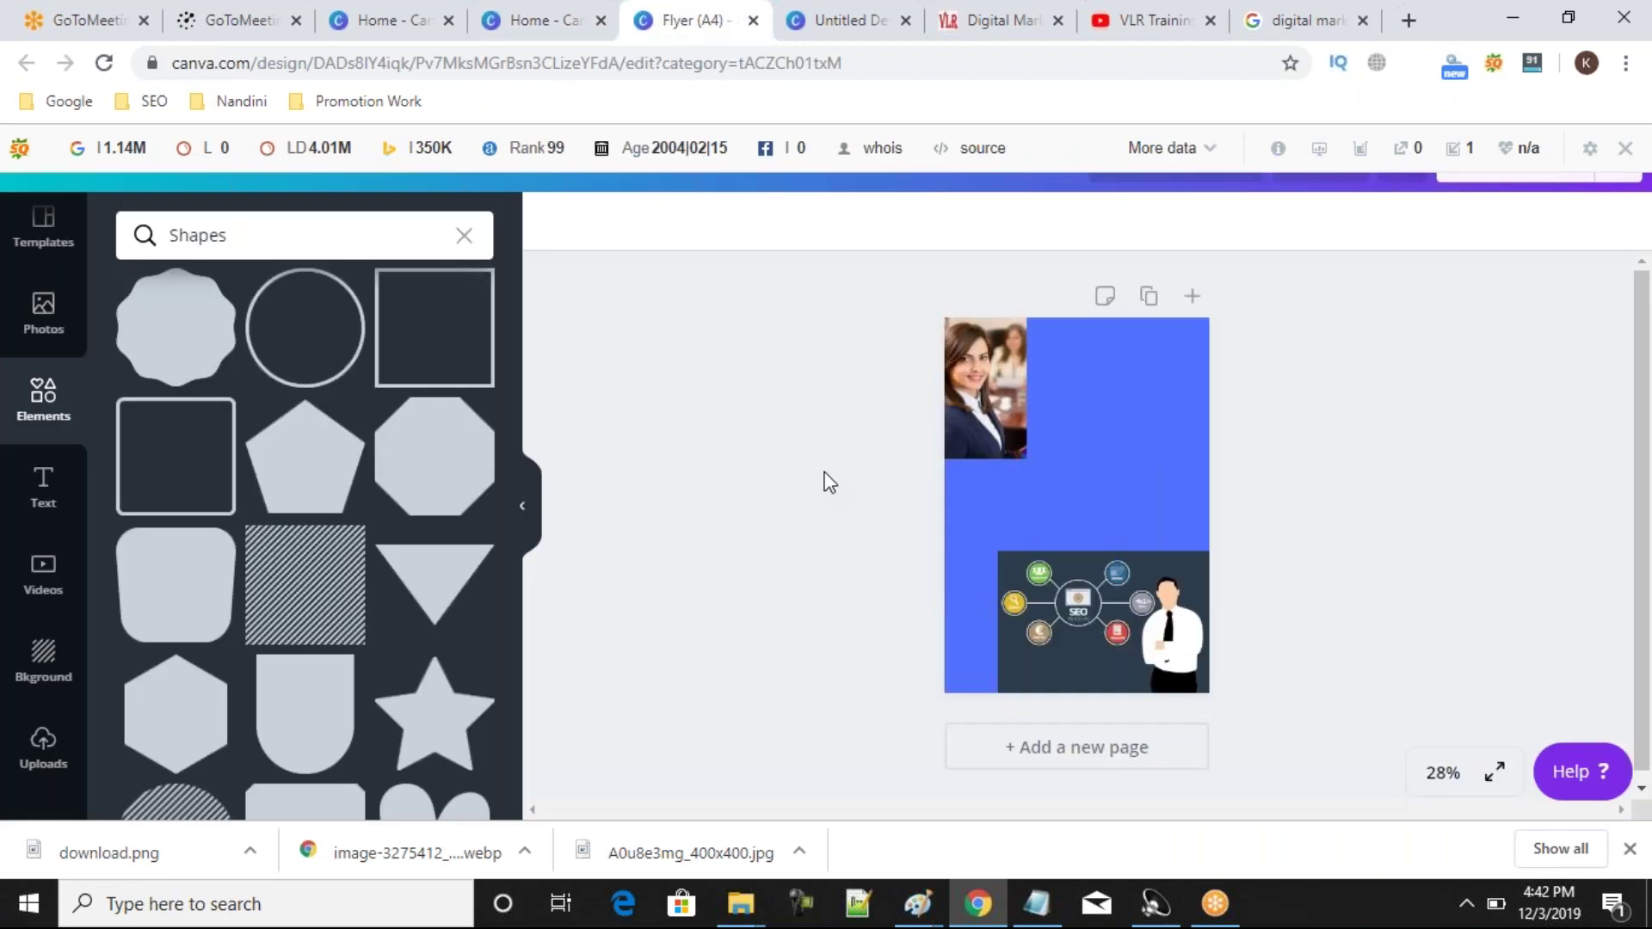
# Delete the SEO illustration and a trial rounded square shape.
pyautogui.click(1100, 564)
pyautogui.click(1617, 222)
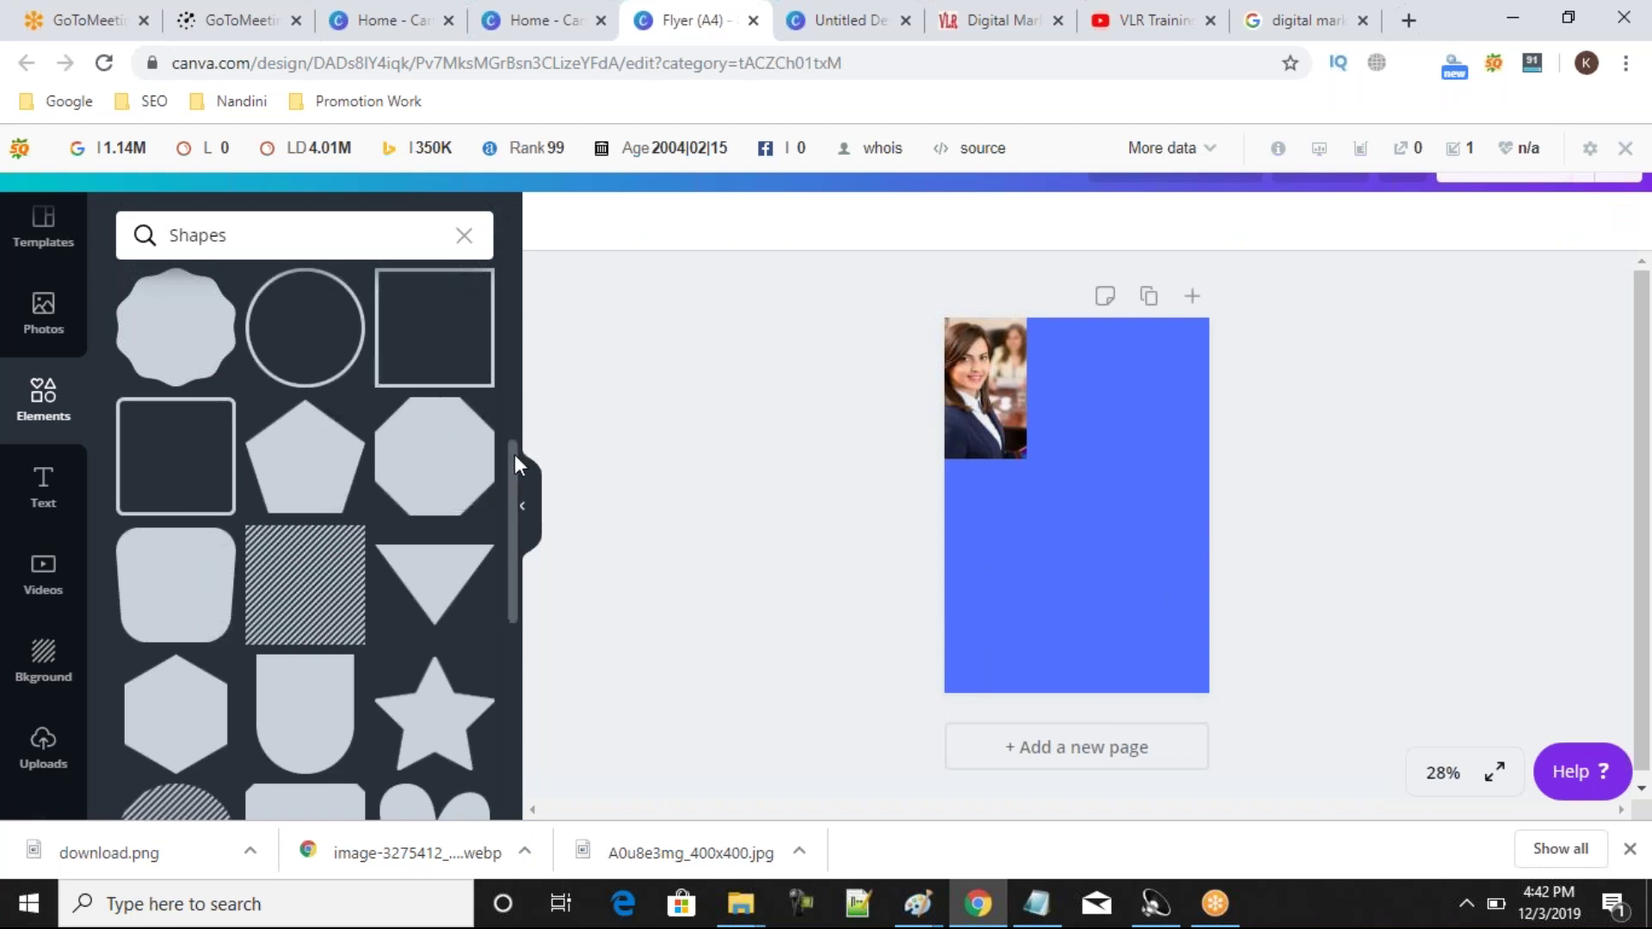
pyautogui.scroll(-3, 515, 471)
pyautogui.moveTo(520, 553); pyautogui.dragTo(509, 385)
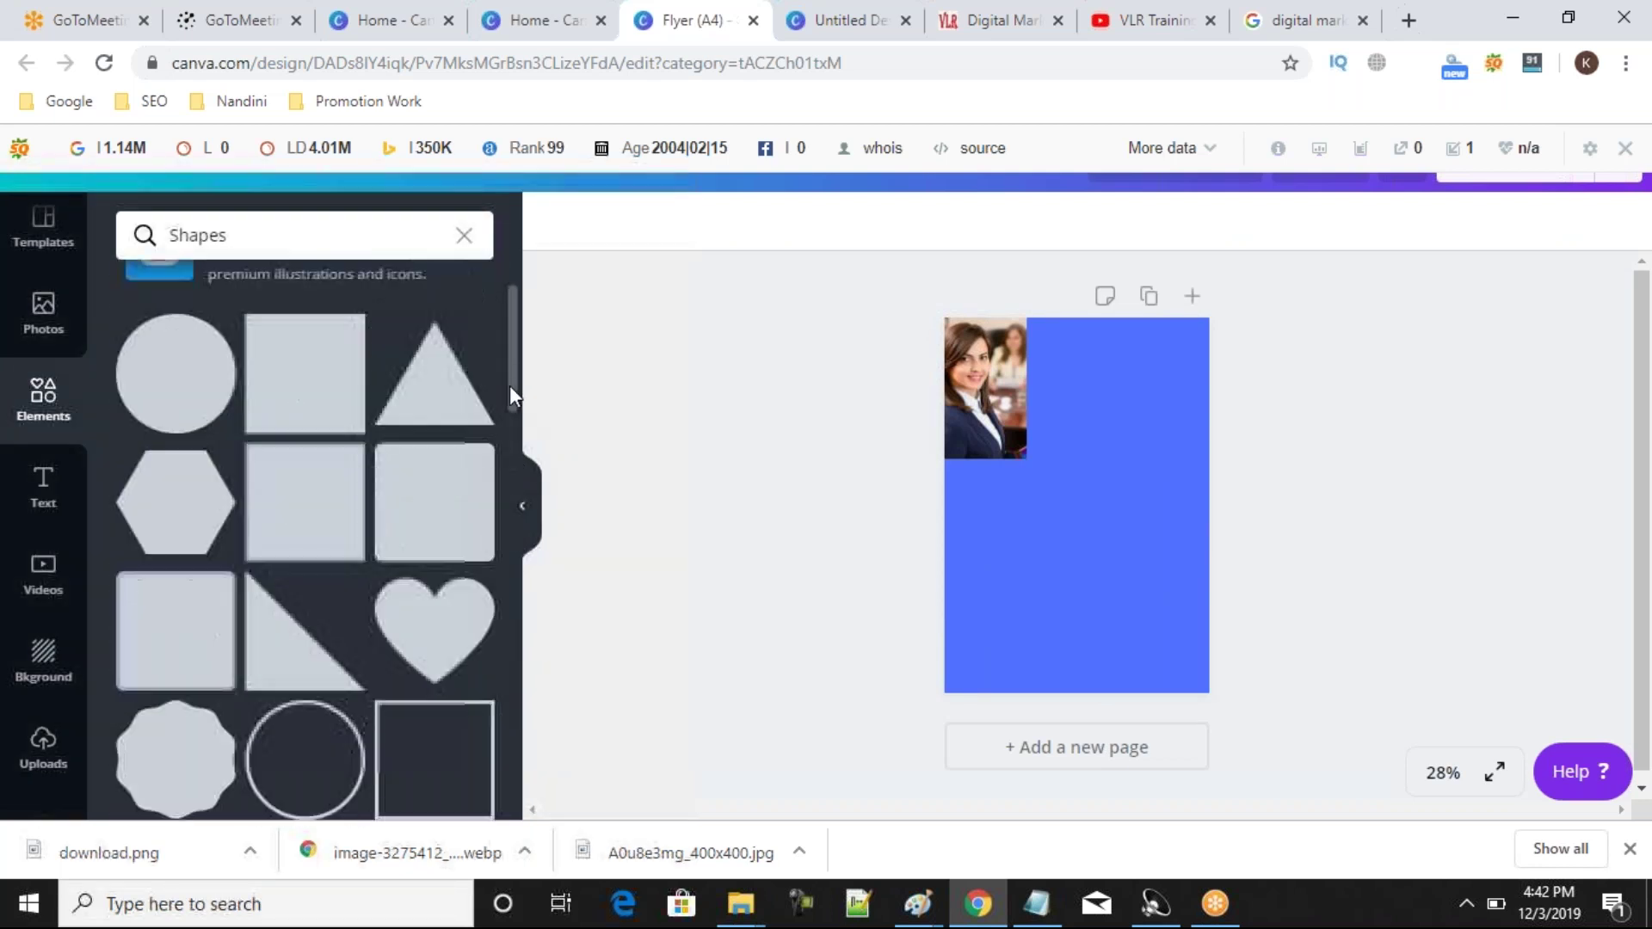
pyautogui.click(163, 617)
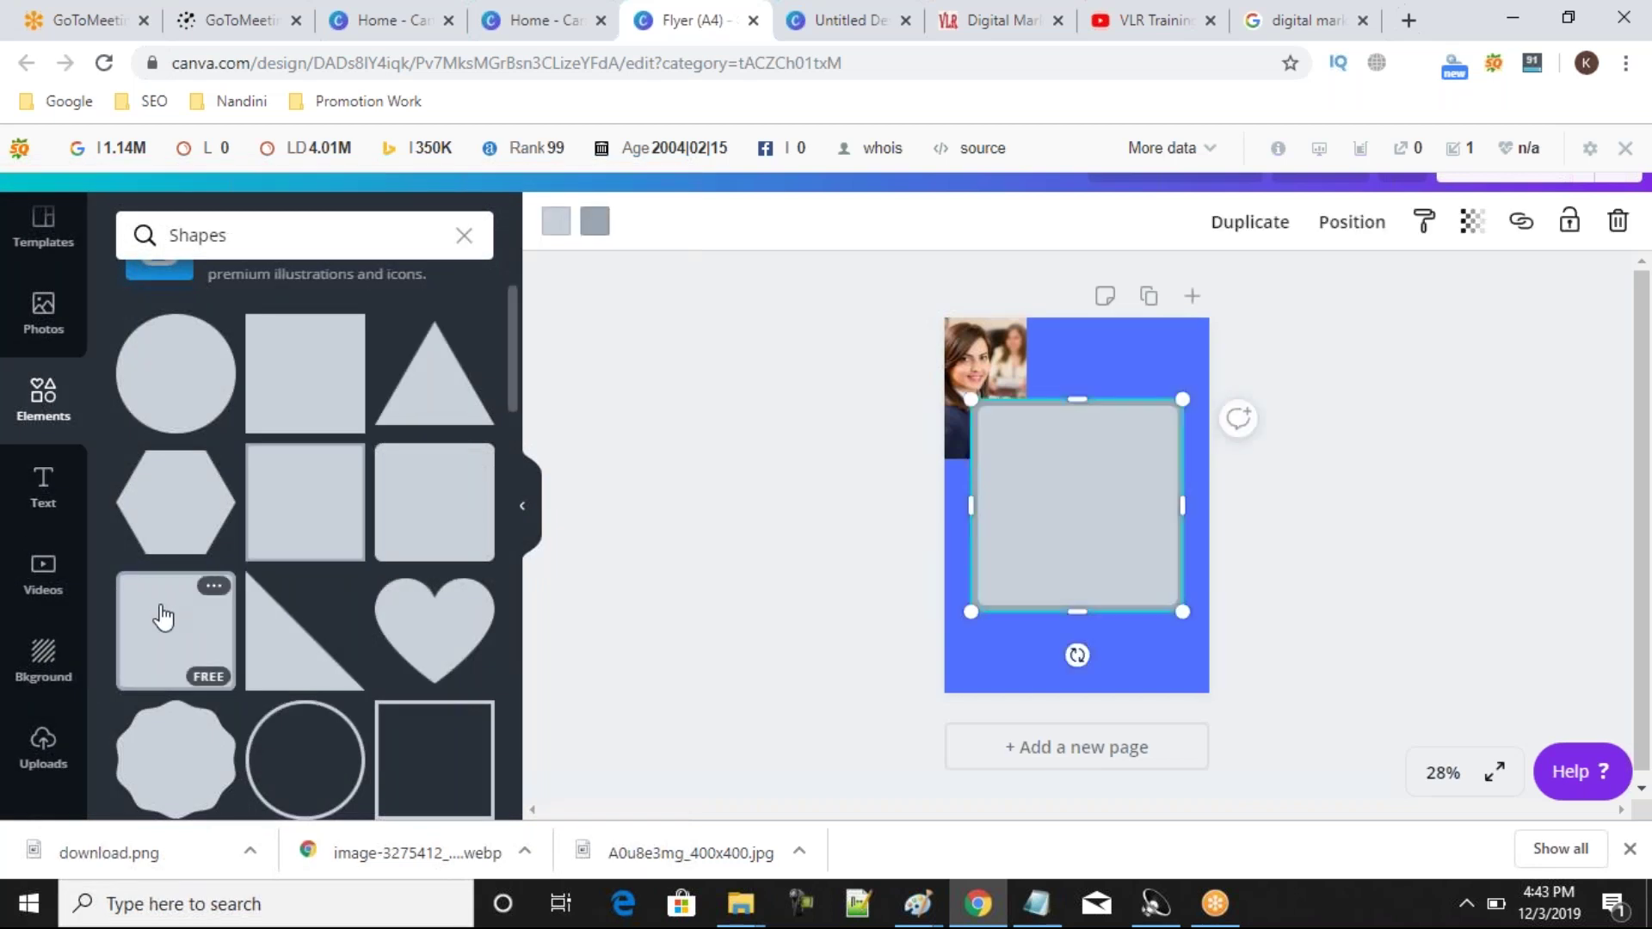
pyautogui.click(1618, 221)
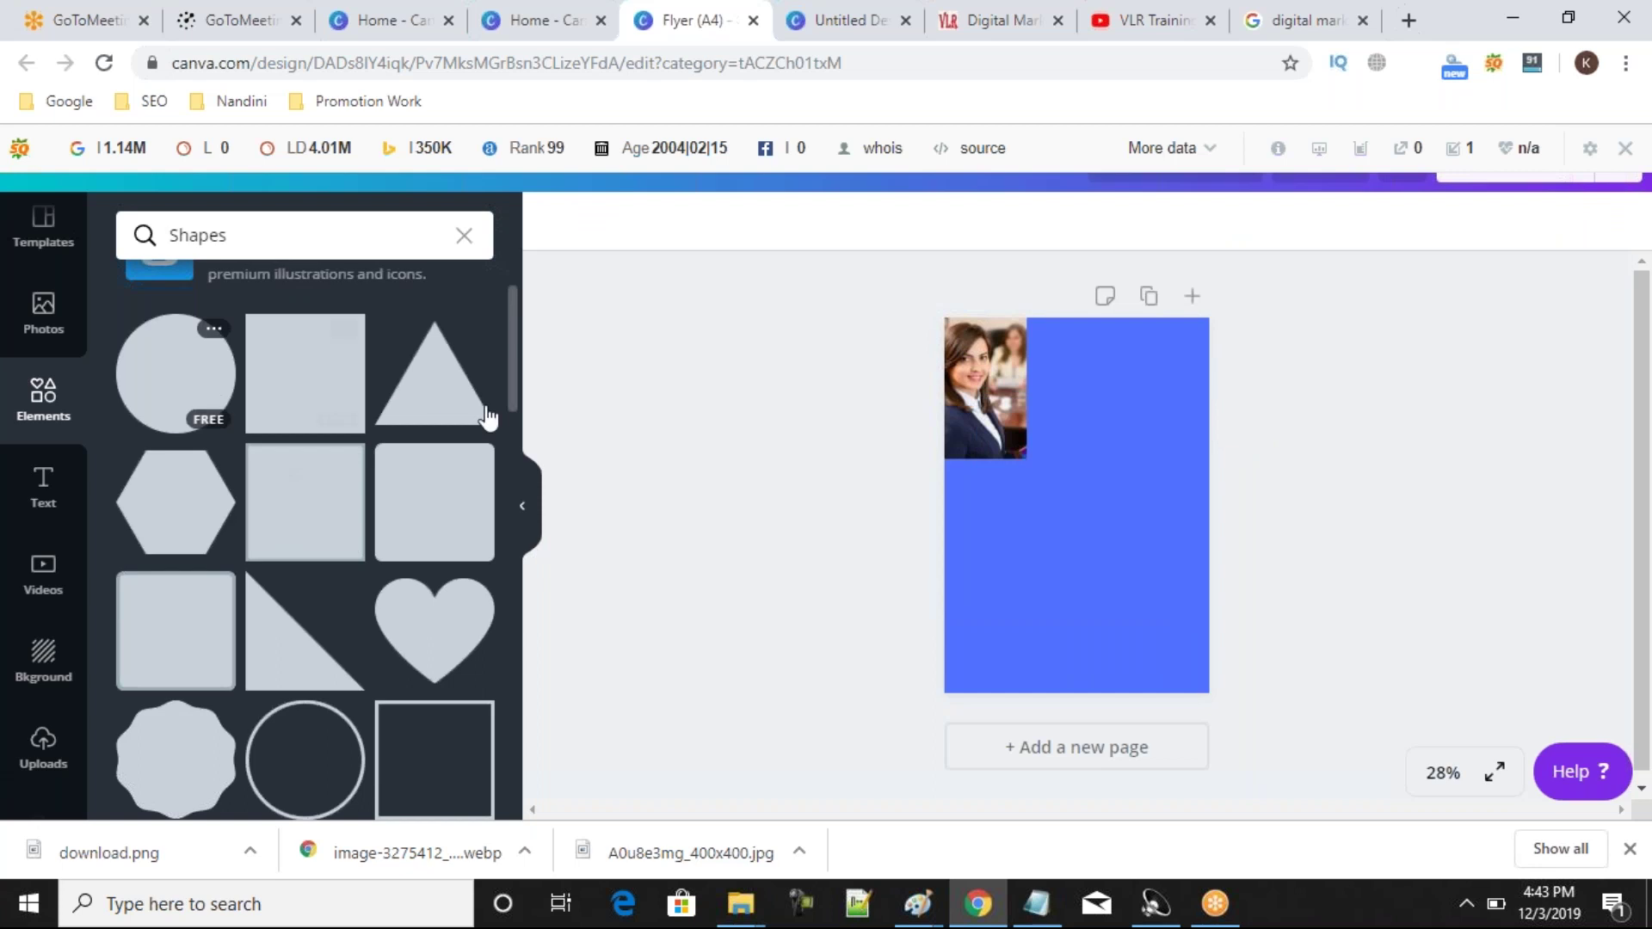
# Add a grey rounded square and stretch it into a strip across the page bottom.
pyautogui.click(425, 497)
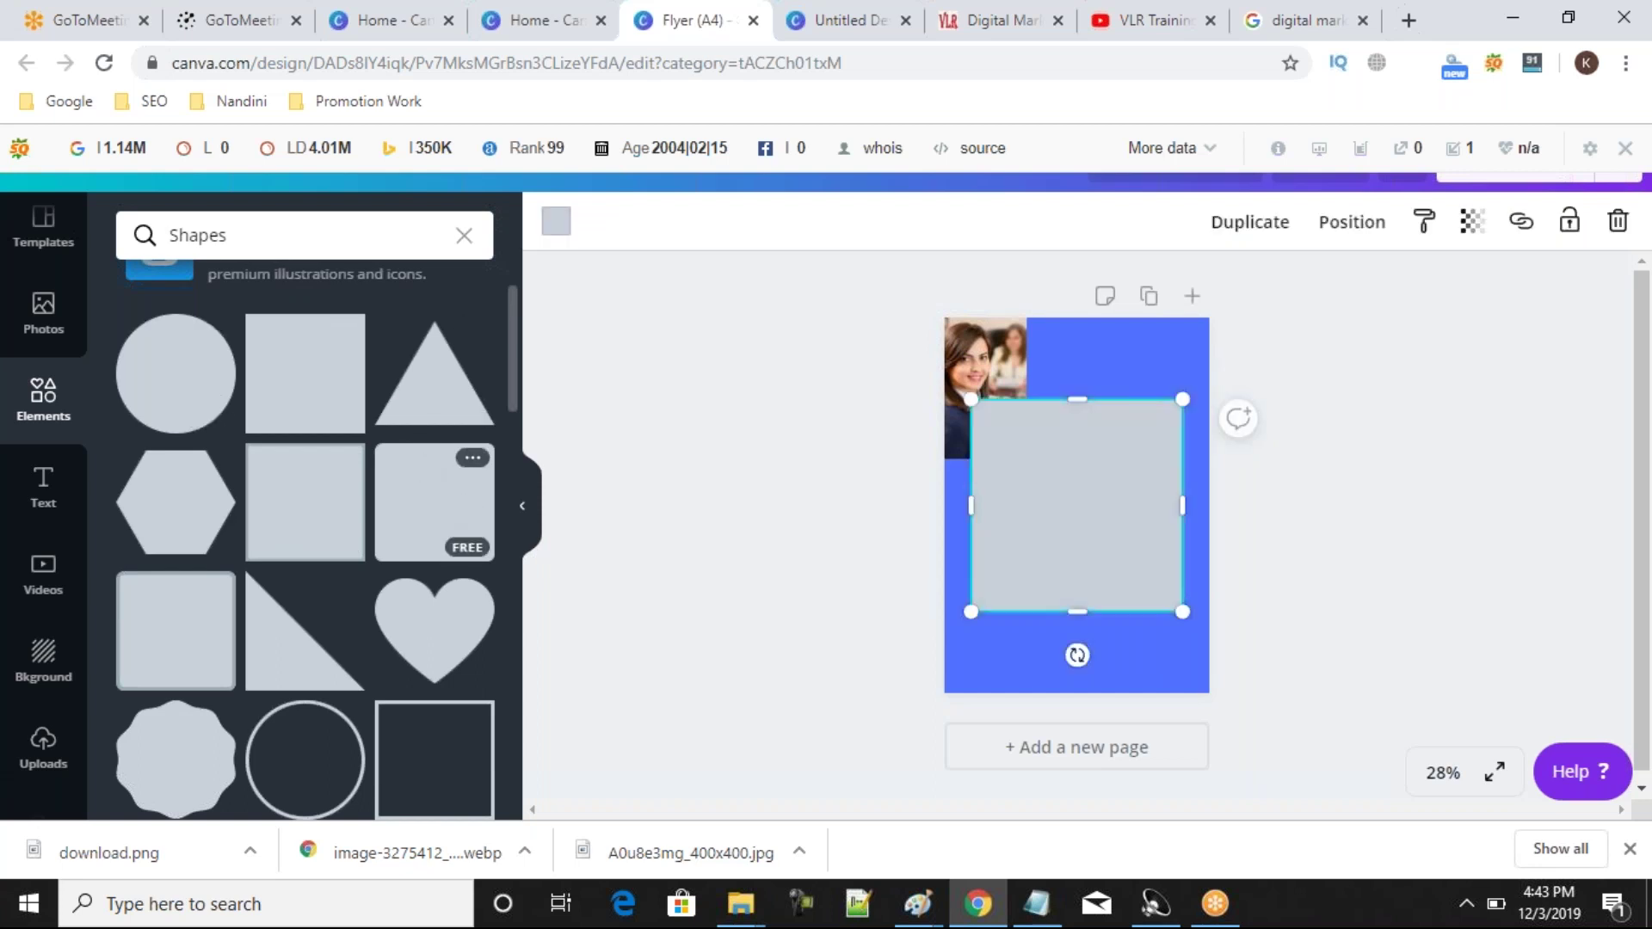
pyautogui.moveTo(1081, 495); pyautogui.dragTo(1251, 723)
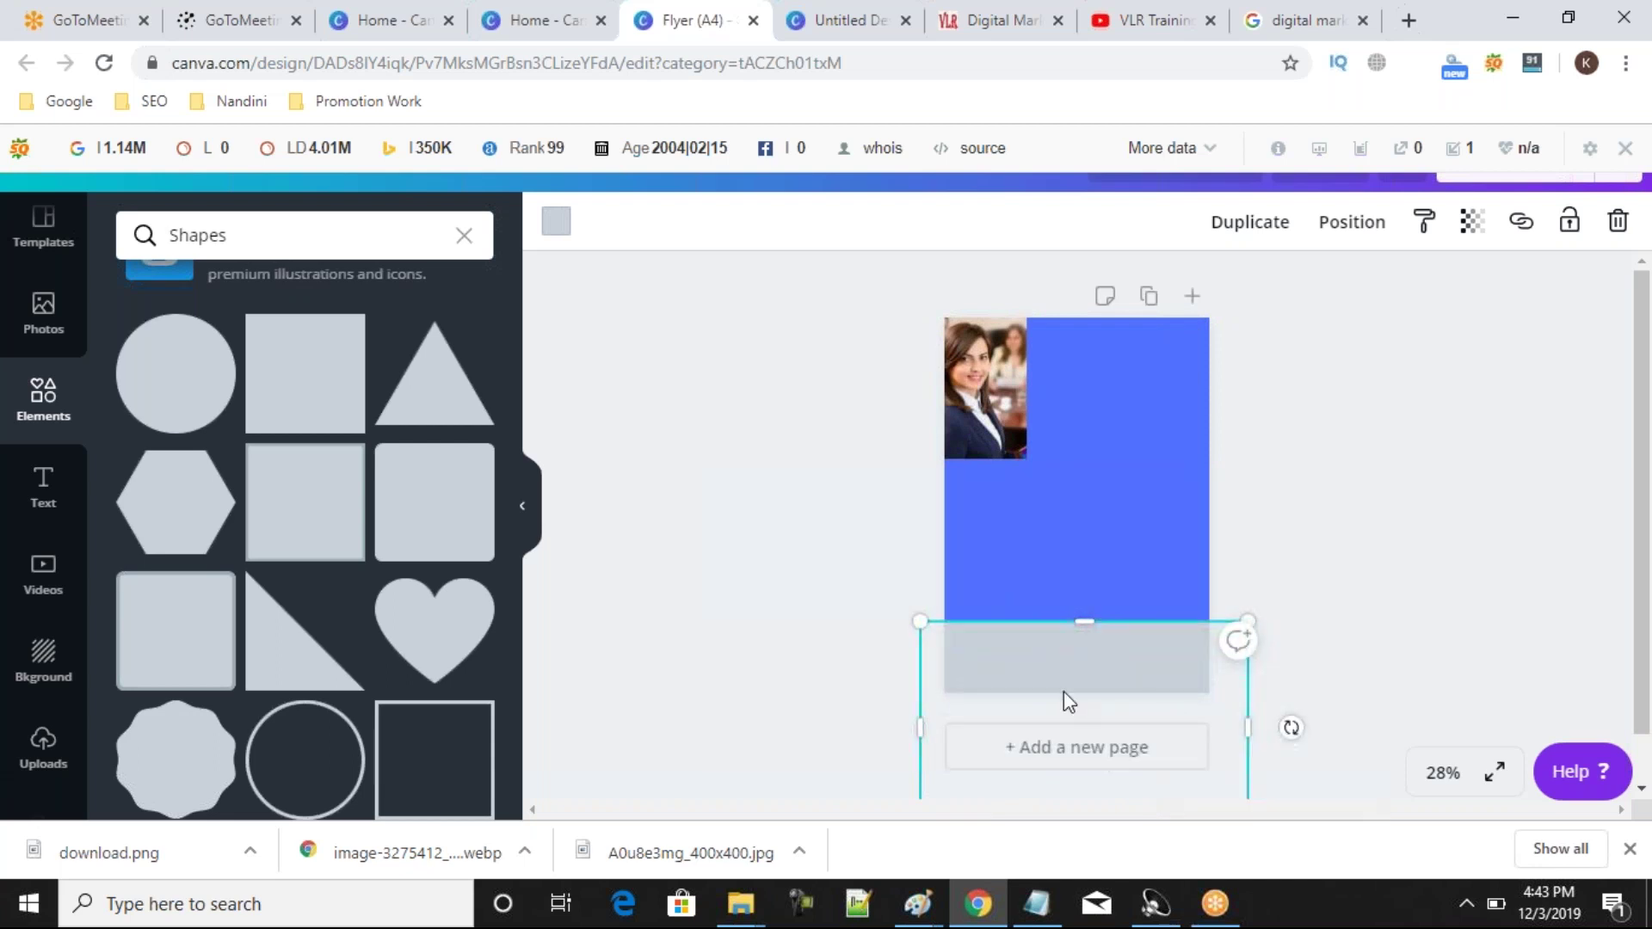
pyautogui.moveTo(1077, 660)
pyautogui.mouseDown()
pyautogui.moveTo(1113, 551)
pyautogui.moveTo(1069, 667)
pyautogui.moveTo(1191, 663)
pyautogui.moveTo(973, 651)
pyautogui.moveTo(1078, 628)
pyautogui.moveTo(1077, 669)
pyautogui.mouseUp()
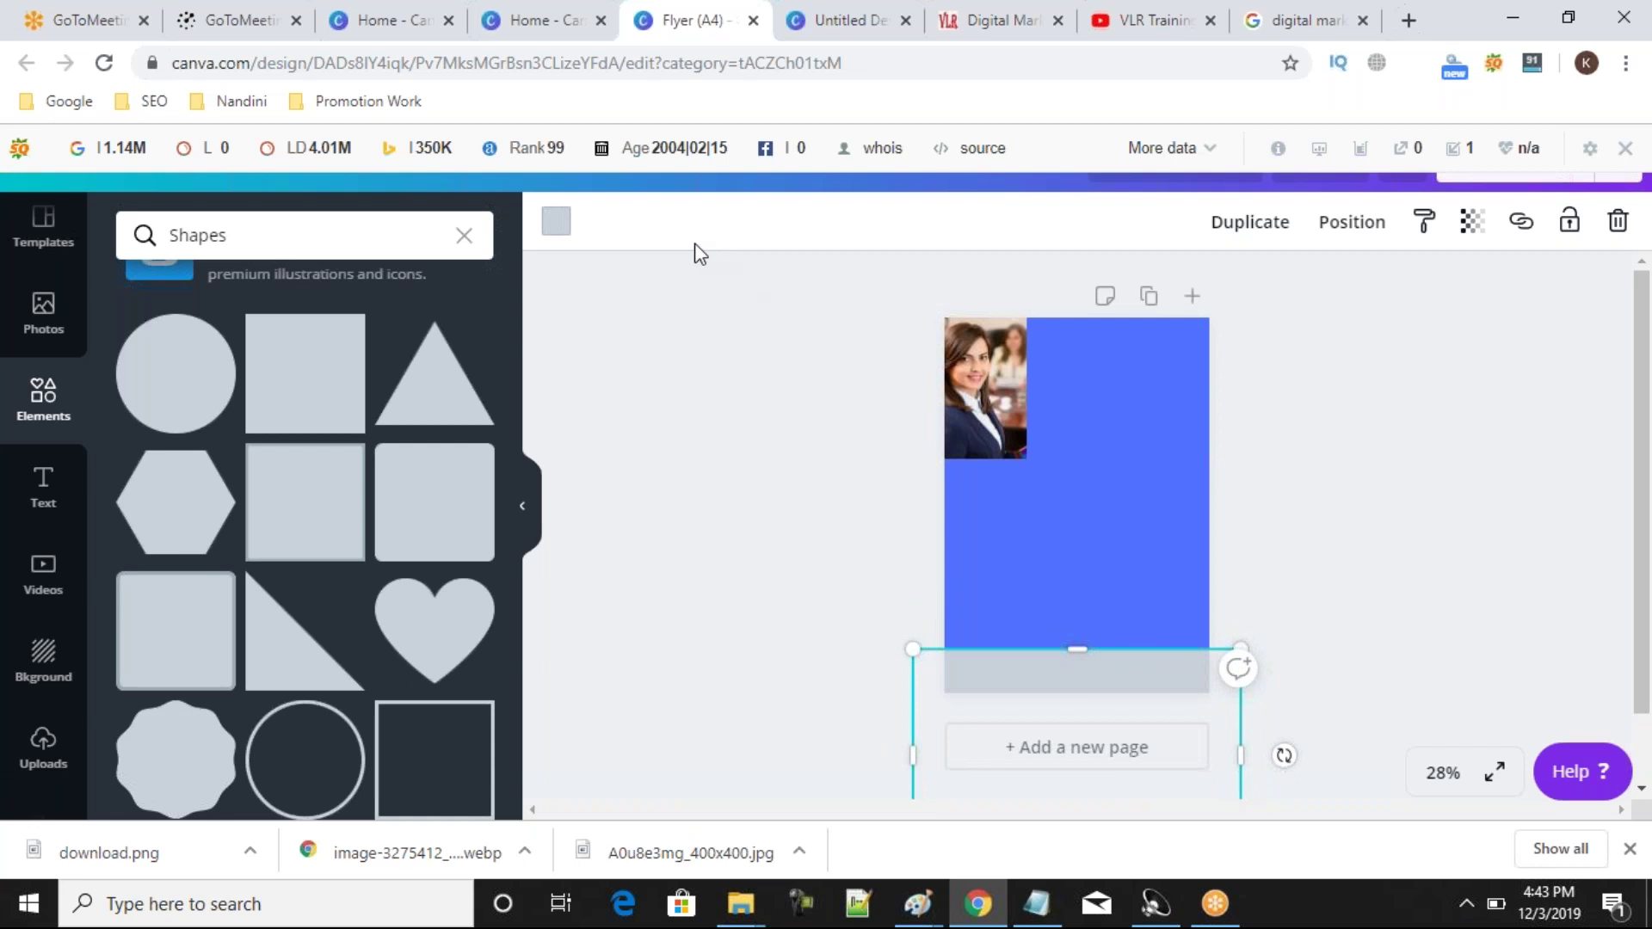
# Colour the bottom strip yellow.
pyautogui.click(561, 227)
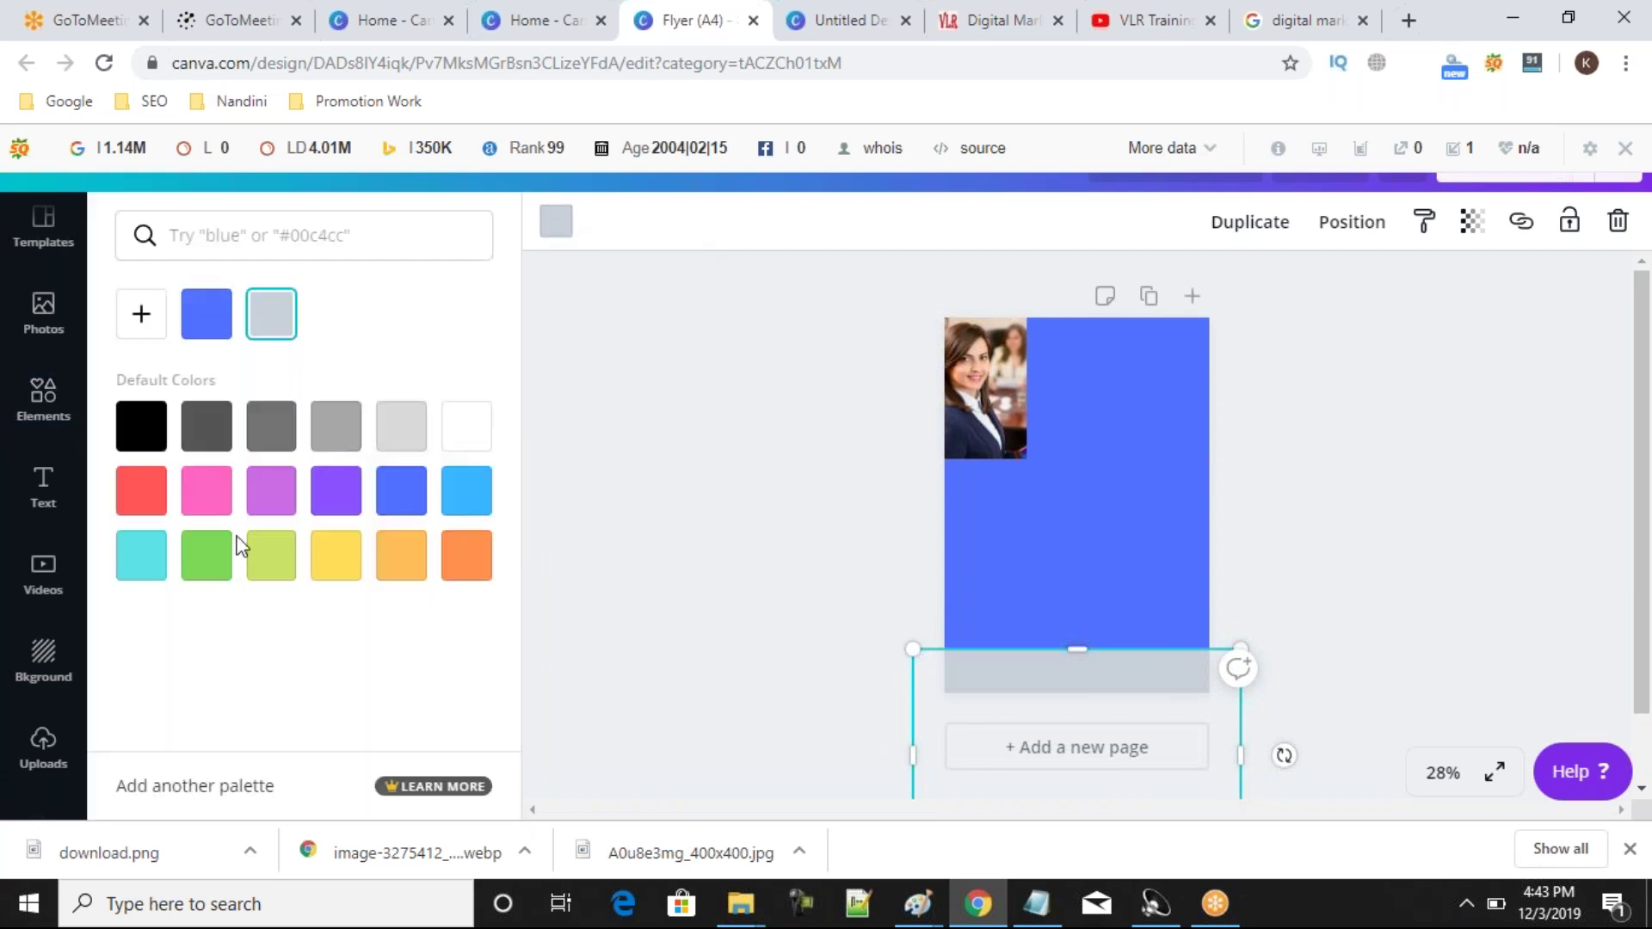
pyautogui.click(743, 503)
pyautogui.click(1025, 664)
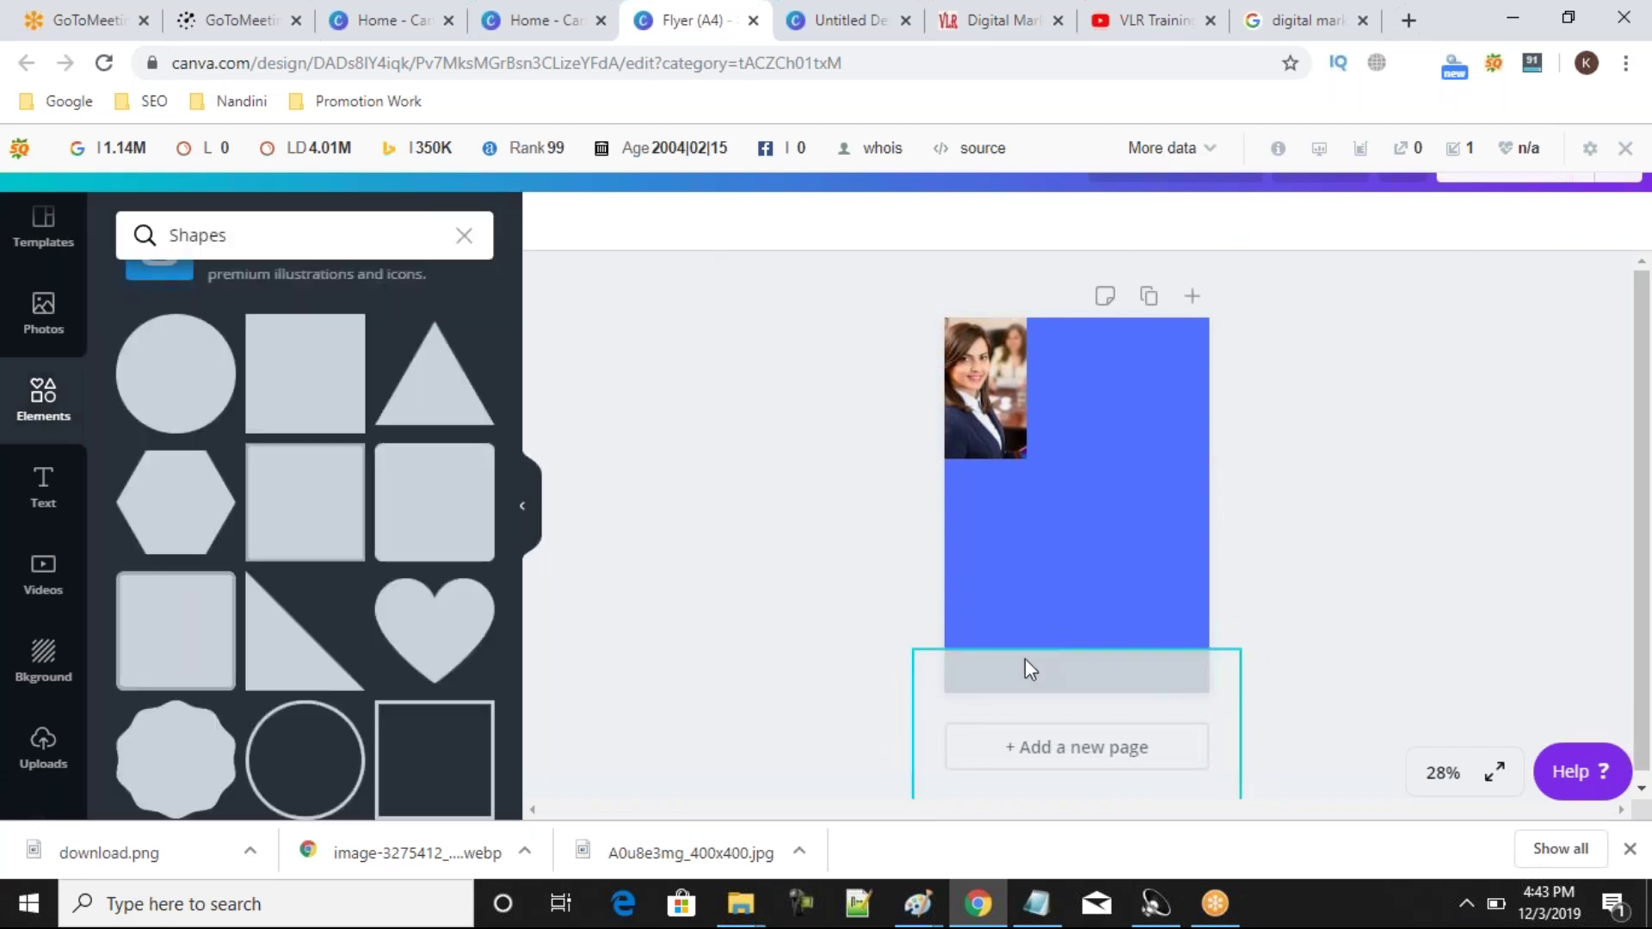
pyautogui.click(551, 226)
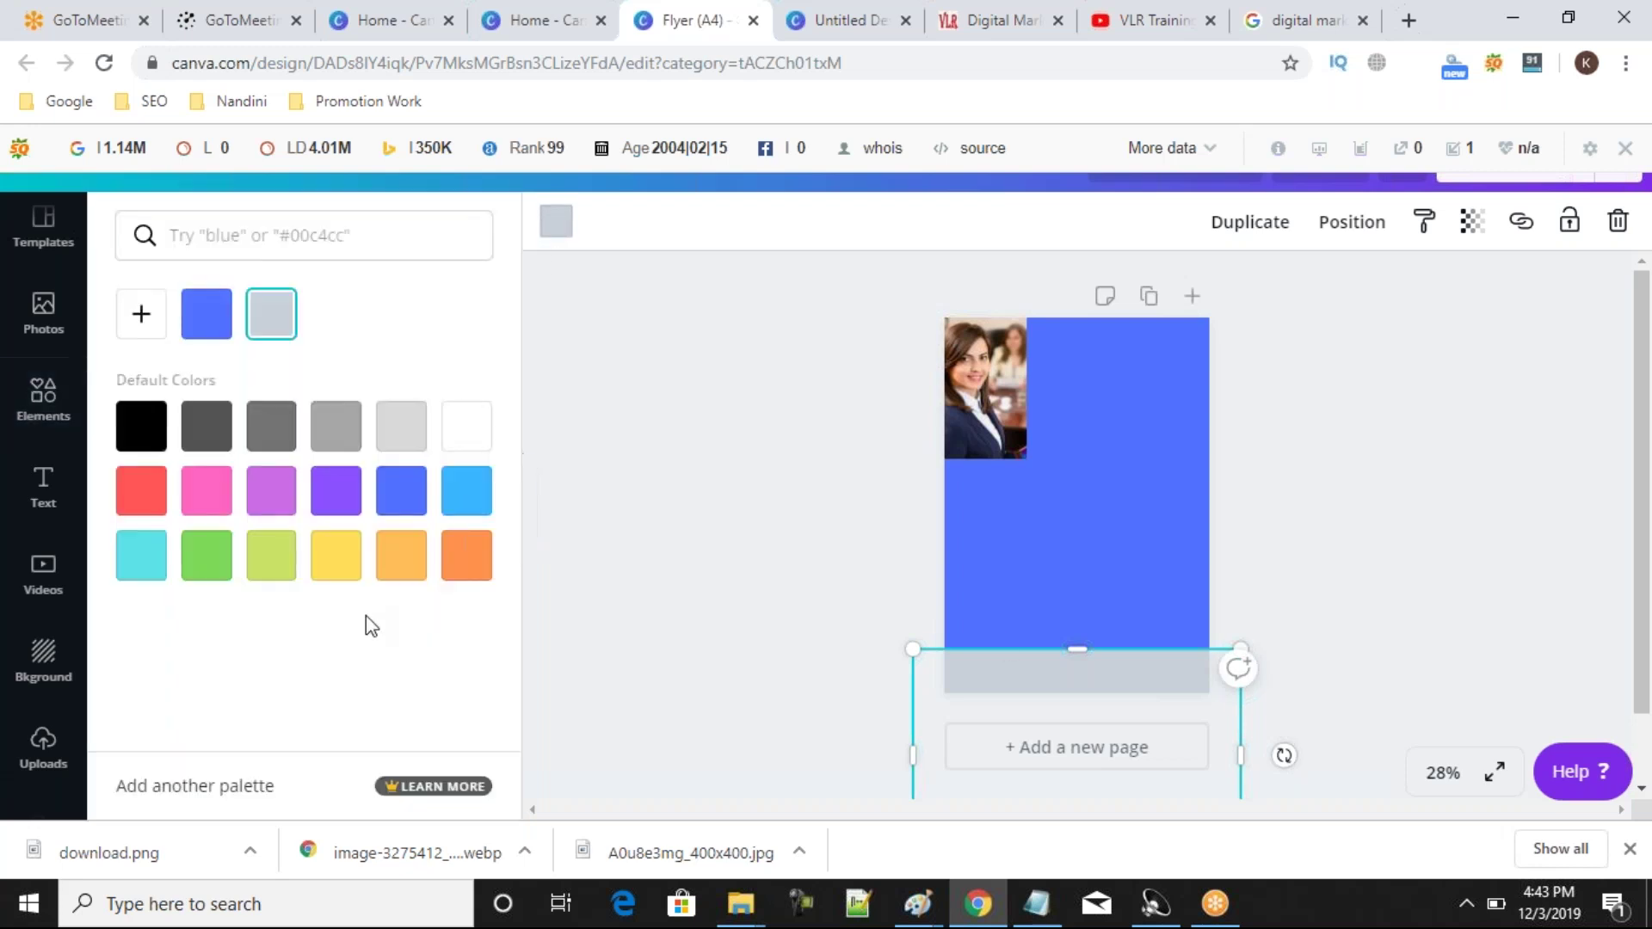
pyautogui.click(343, 566)
pyautogui.click(726, 557)
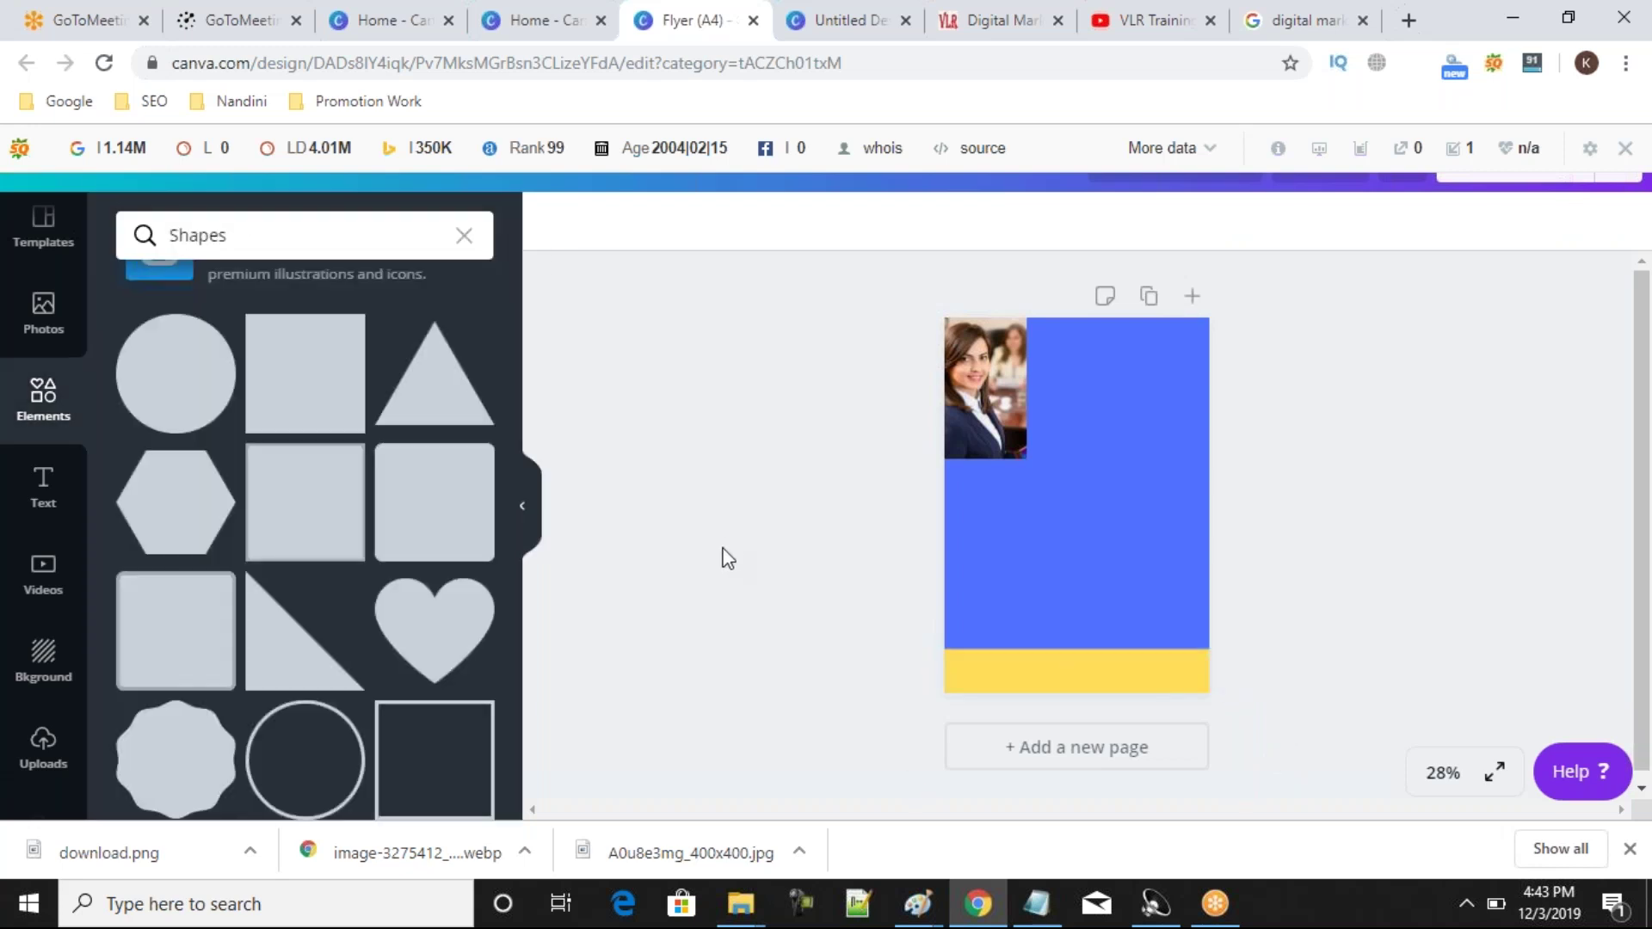
# View the VLR Training Digital Marketing banner, then switch to the Canva home page.
pyautogui.click(1011, 19)
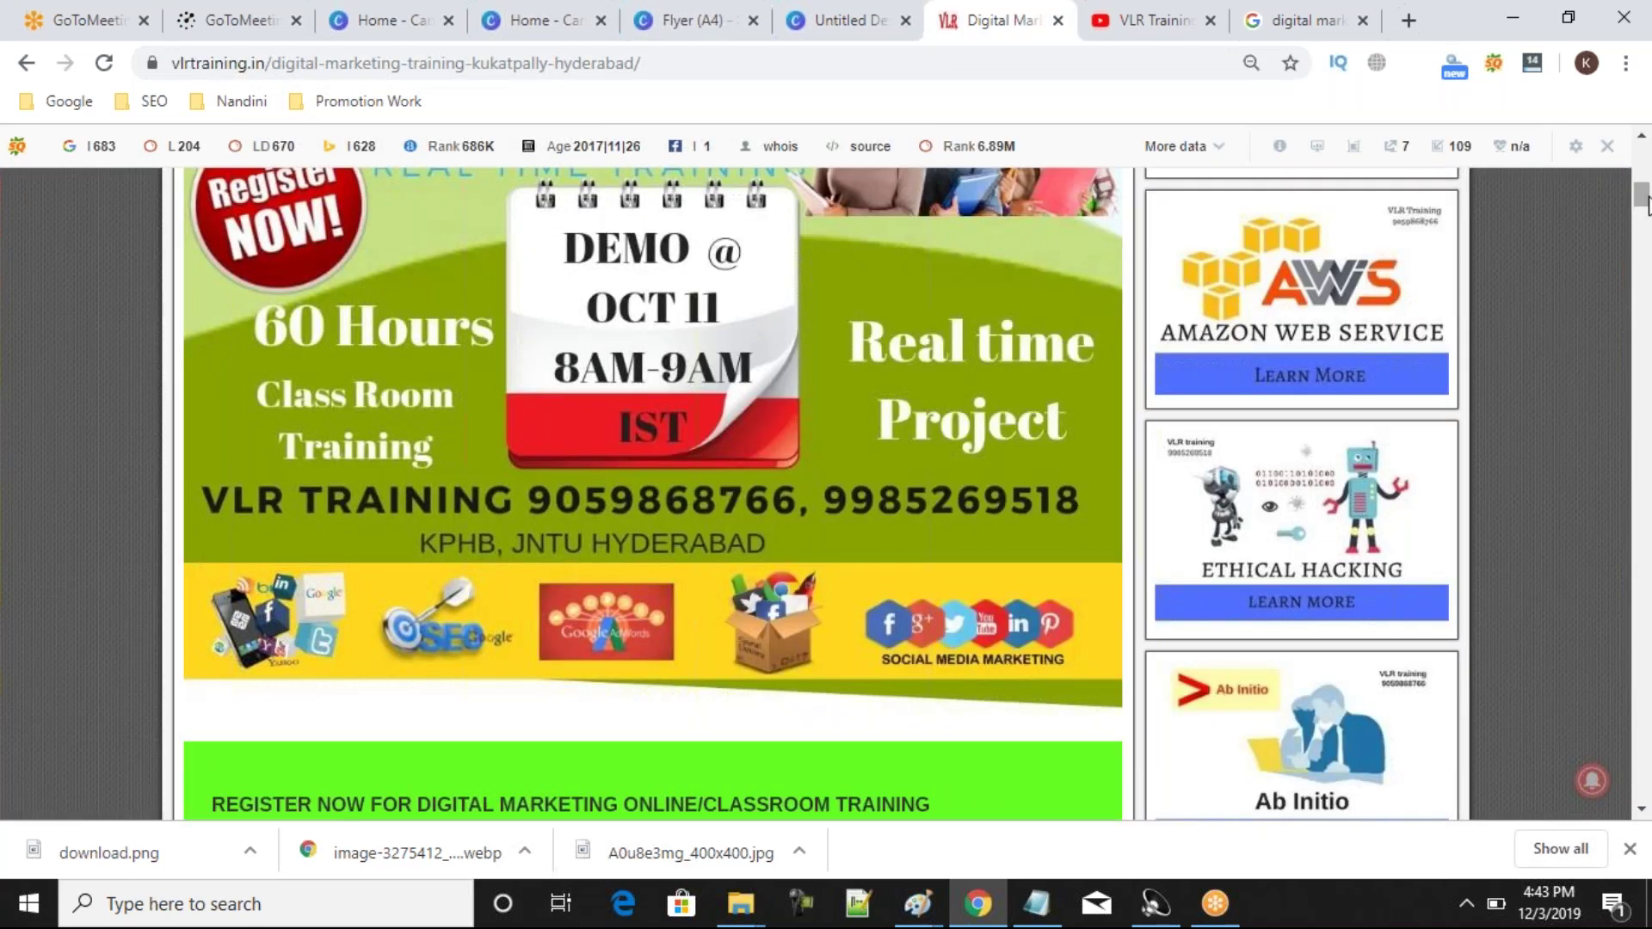
pyautogui.scroll(2, 1648, 211)
pyautogui.scroll(2, 1648, 202)
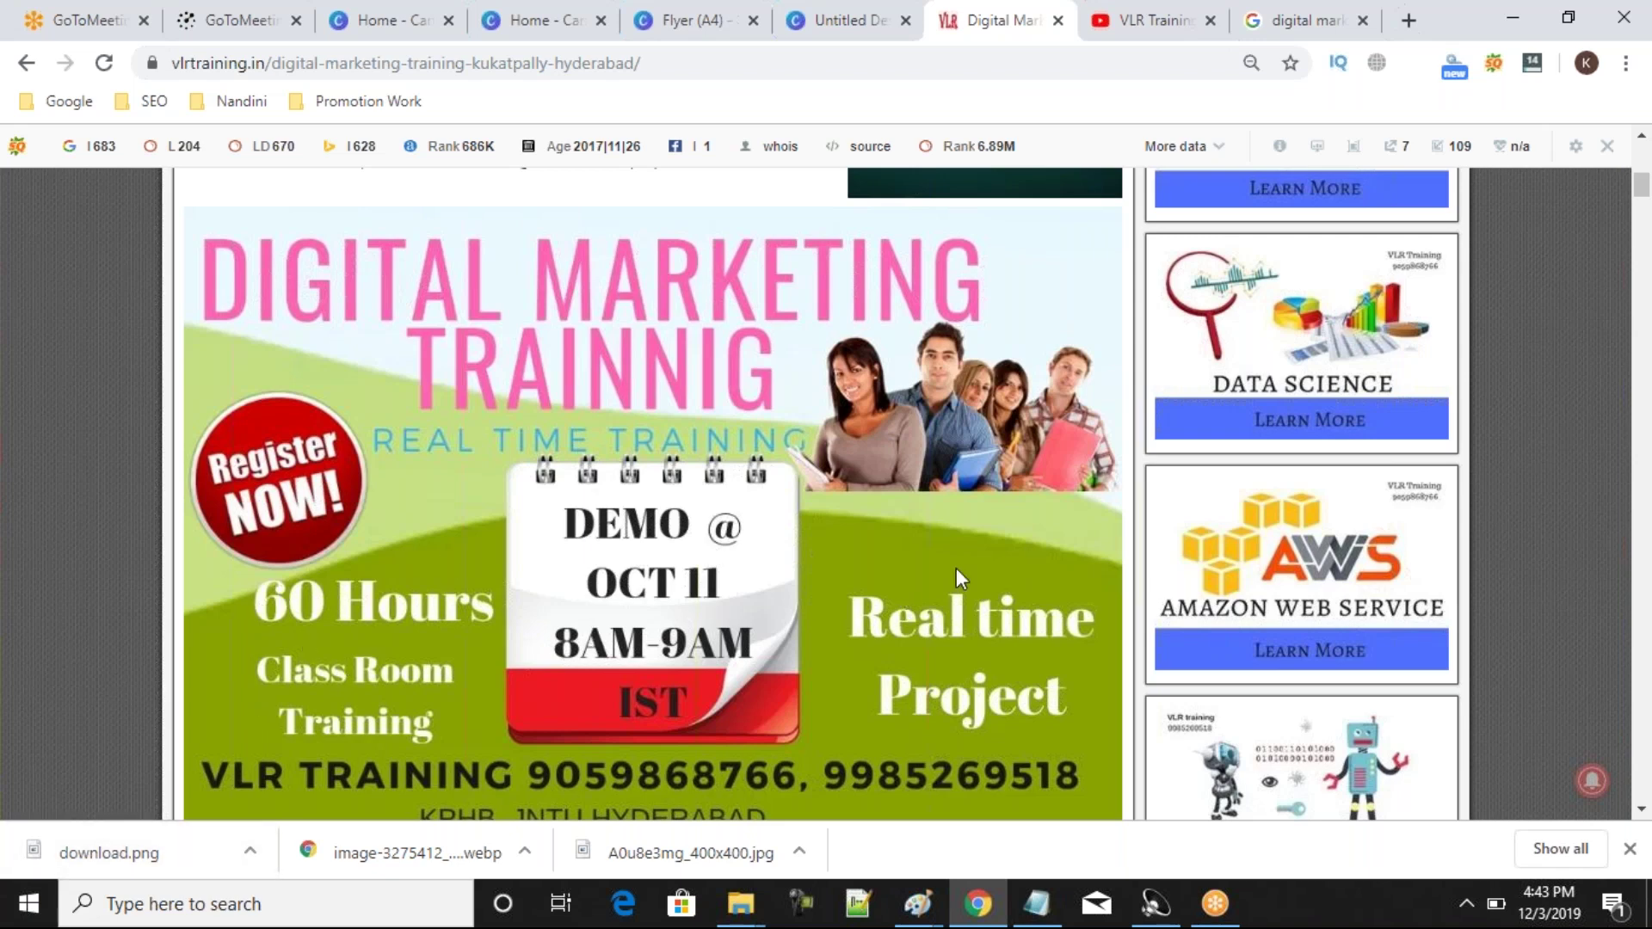
pyautogui.click(523, 23)
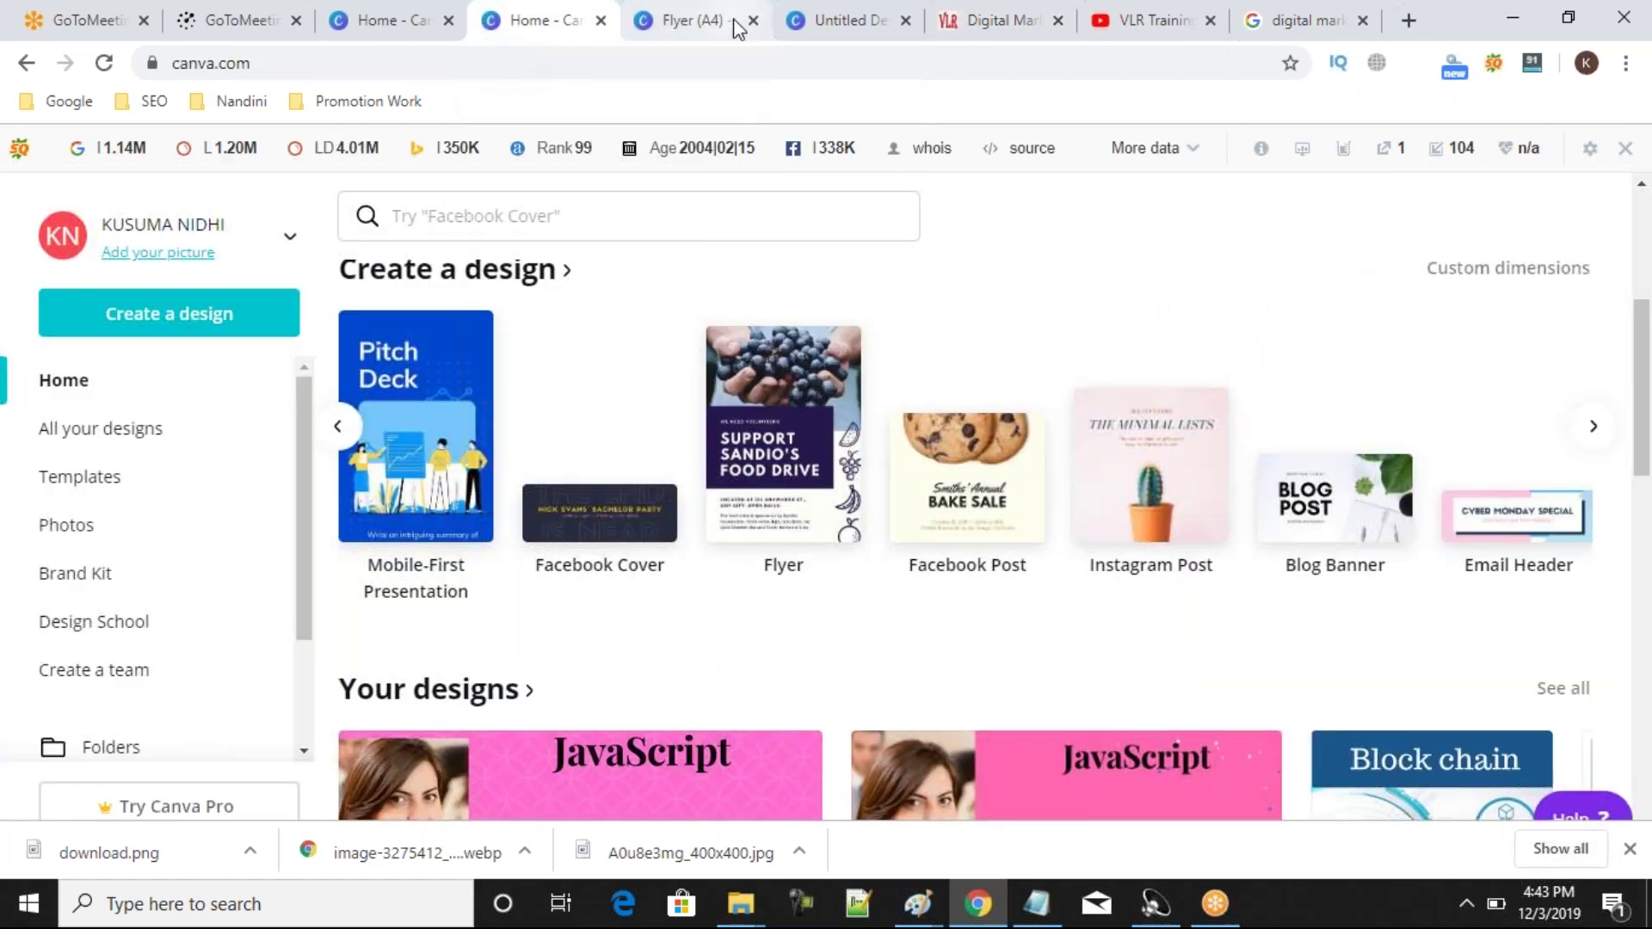
# Back in the Flyer (A4) design, add a circle and colour it purple.
pyautogui.click(736, 26)
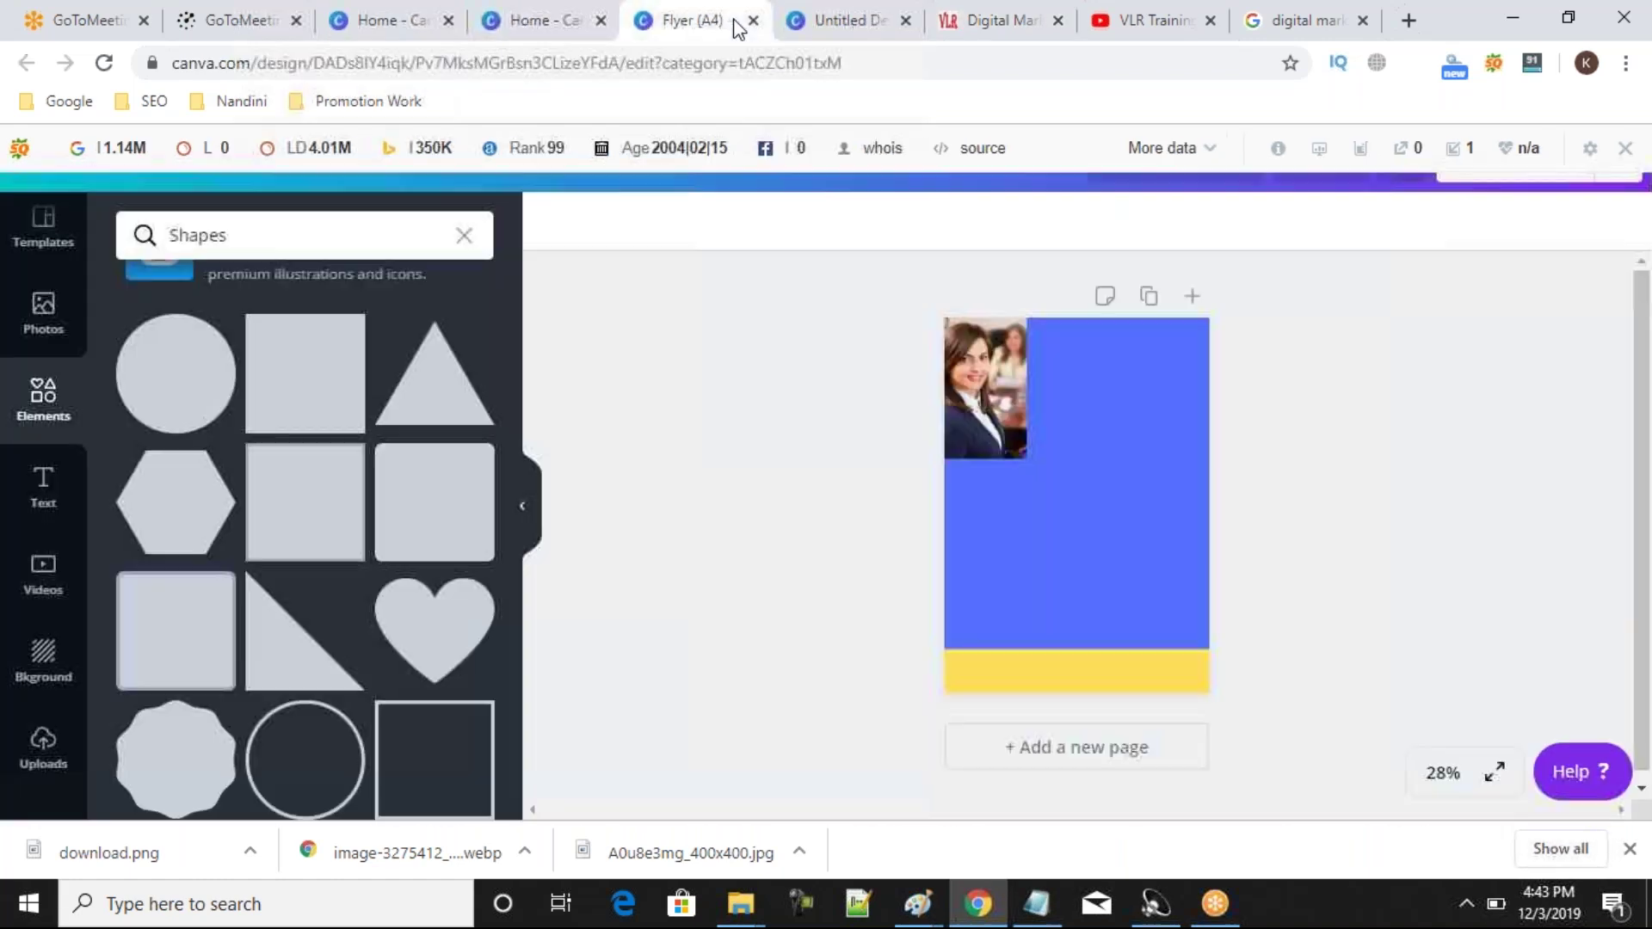
pyautogui.click(188, 426)
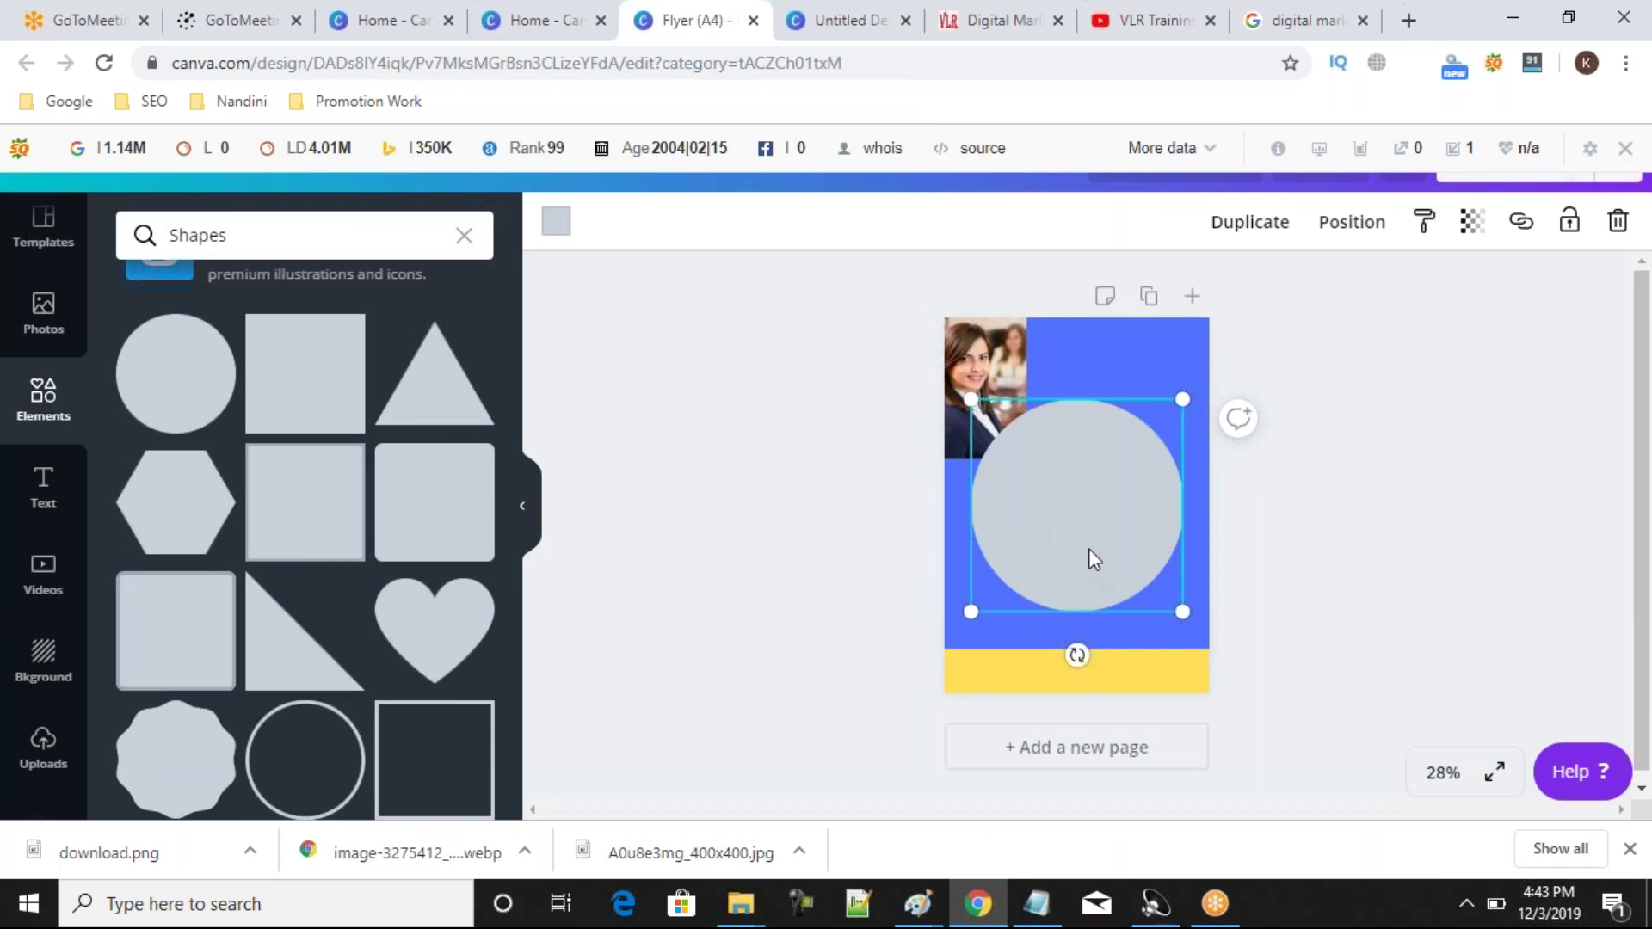
pyautogui.moveTo(1088, 550); pyautogui.dragTo(1081, 771)
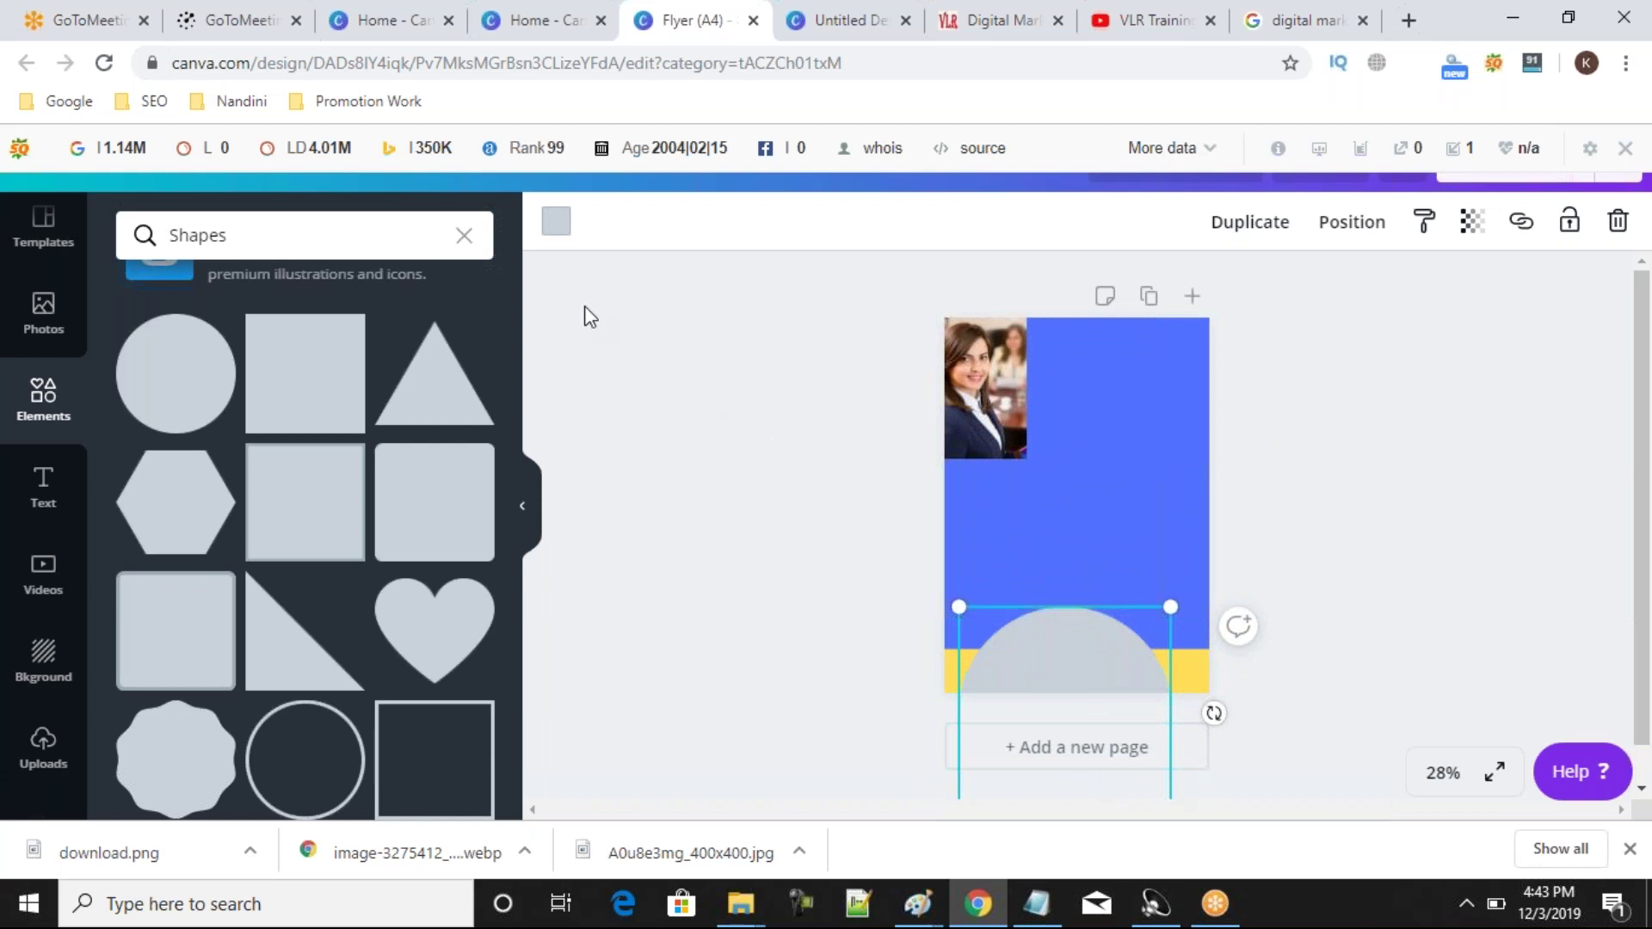
pyautogui.click(556, 222)
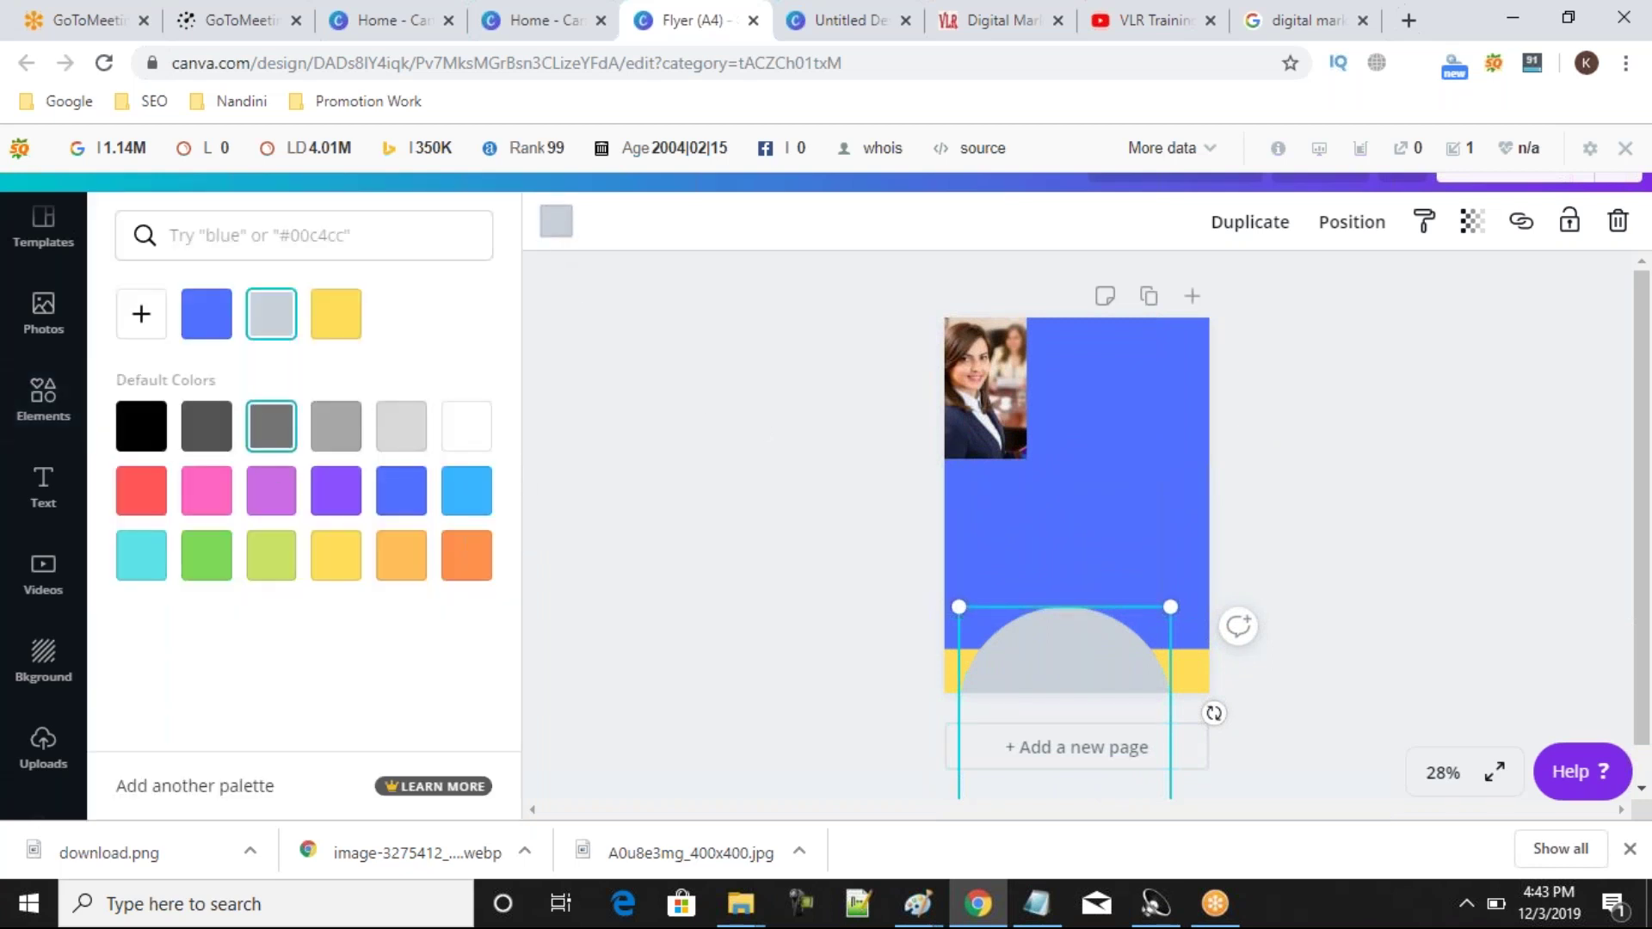
pyautogui.click(344, 495)
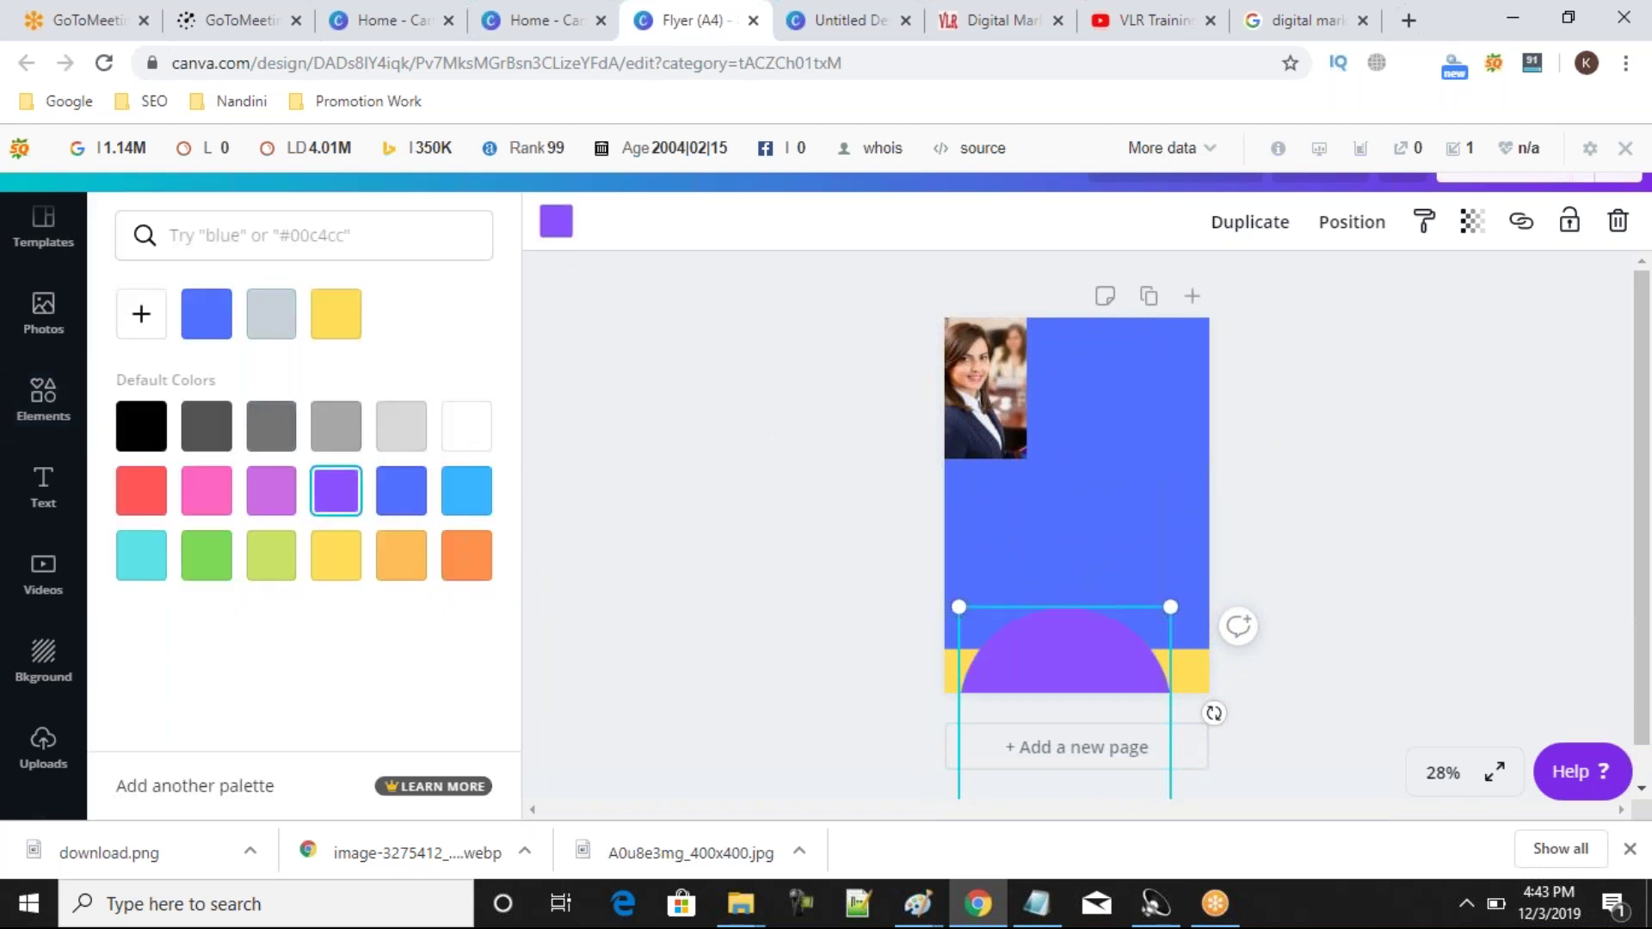
pyautogui.click(1133, 655)
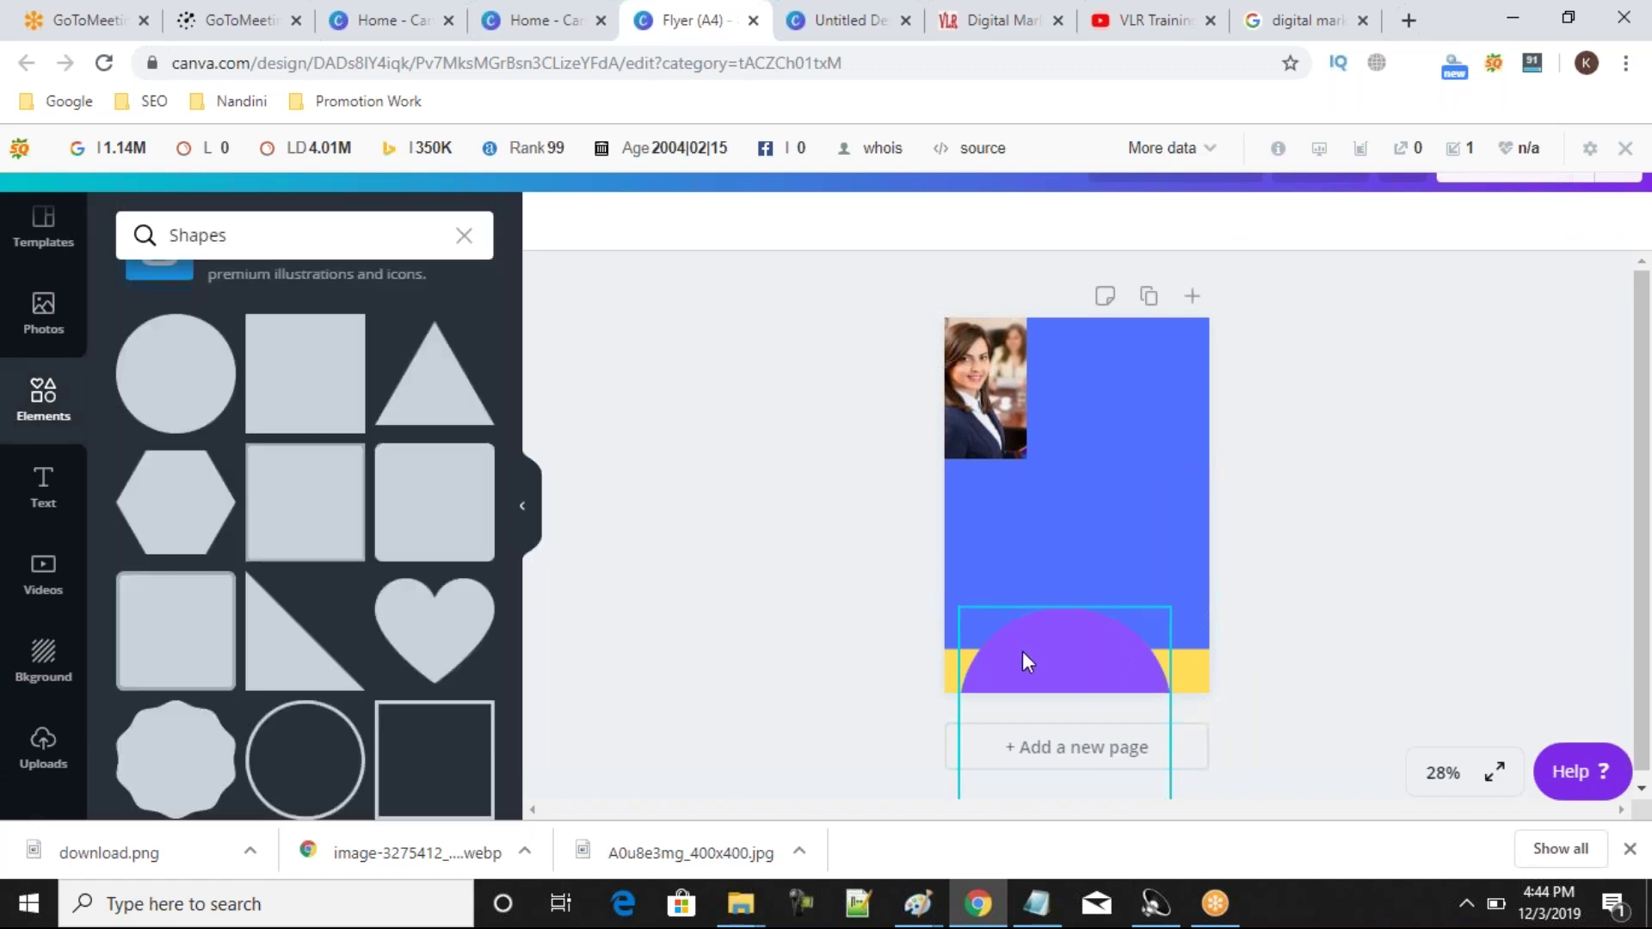
# Enlarge the purple circle to about 332.5 wide and move it over the lower half.
pyautogui.moveTo(1035, 600); pyautogui.dragTo(875, 539)
pyautogui.moveTo(1184, 490); pyautogui.dragTo(1264, 499)
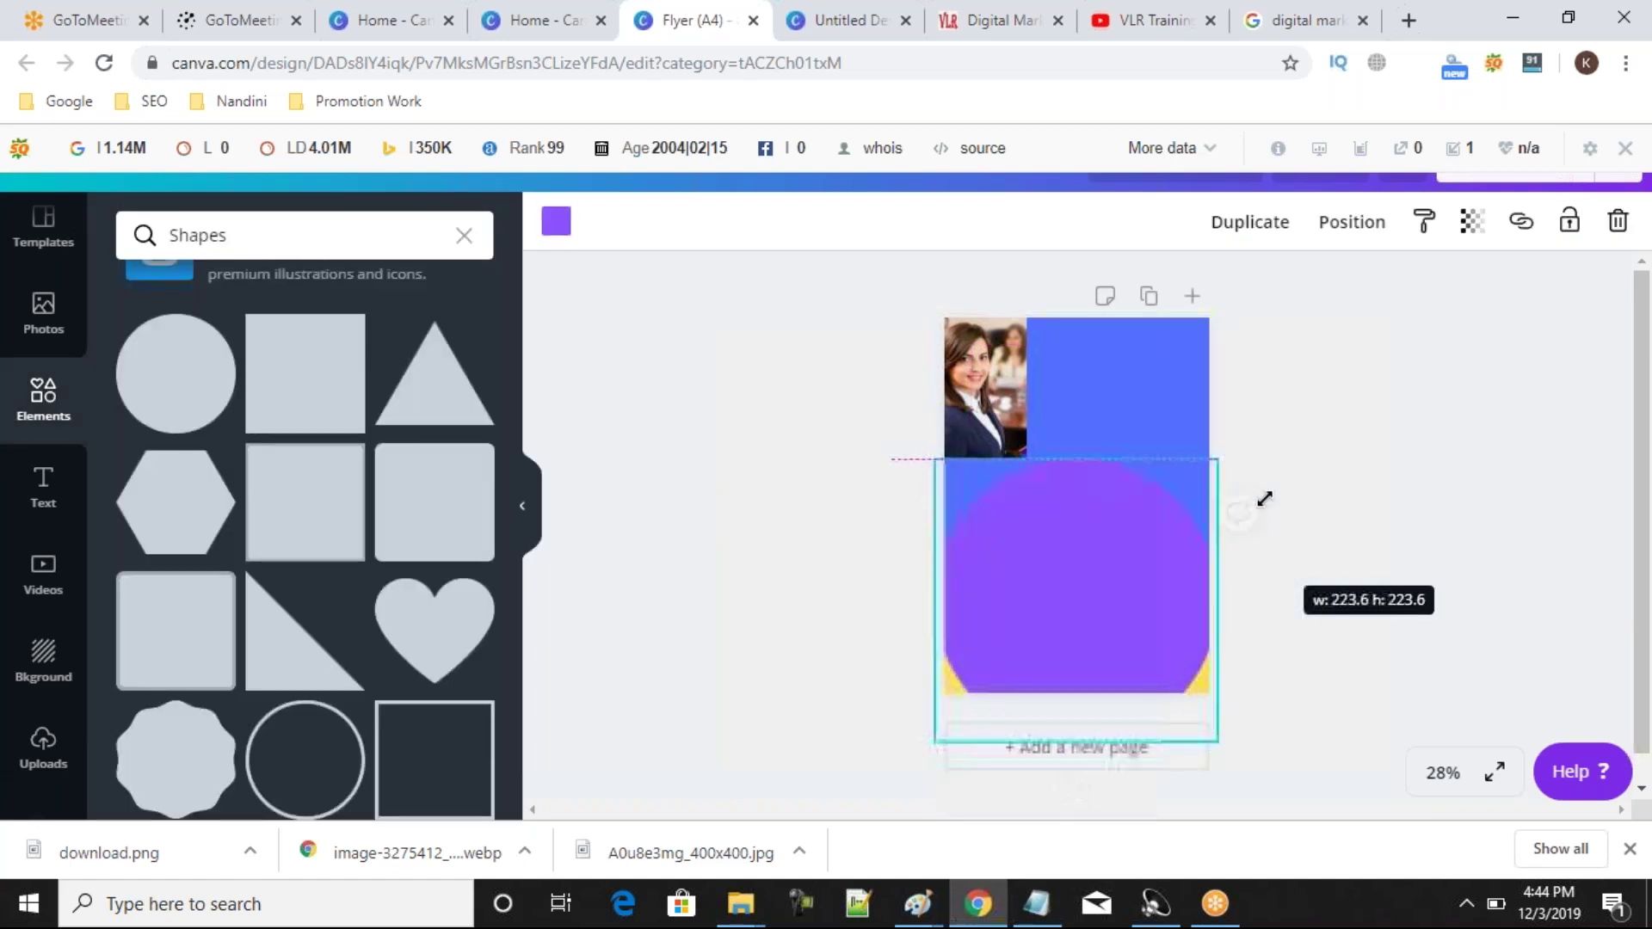
pyautogui.moveTo(1151, 556); pyautogui.dragTo(1151, 642)
pyautogui.click(1366, 614)
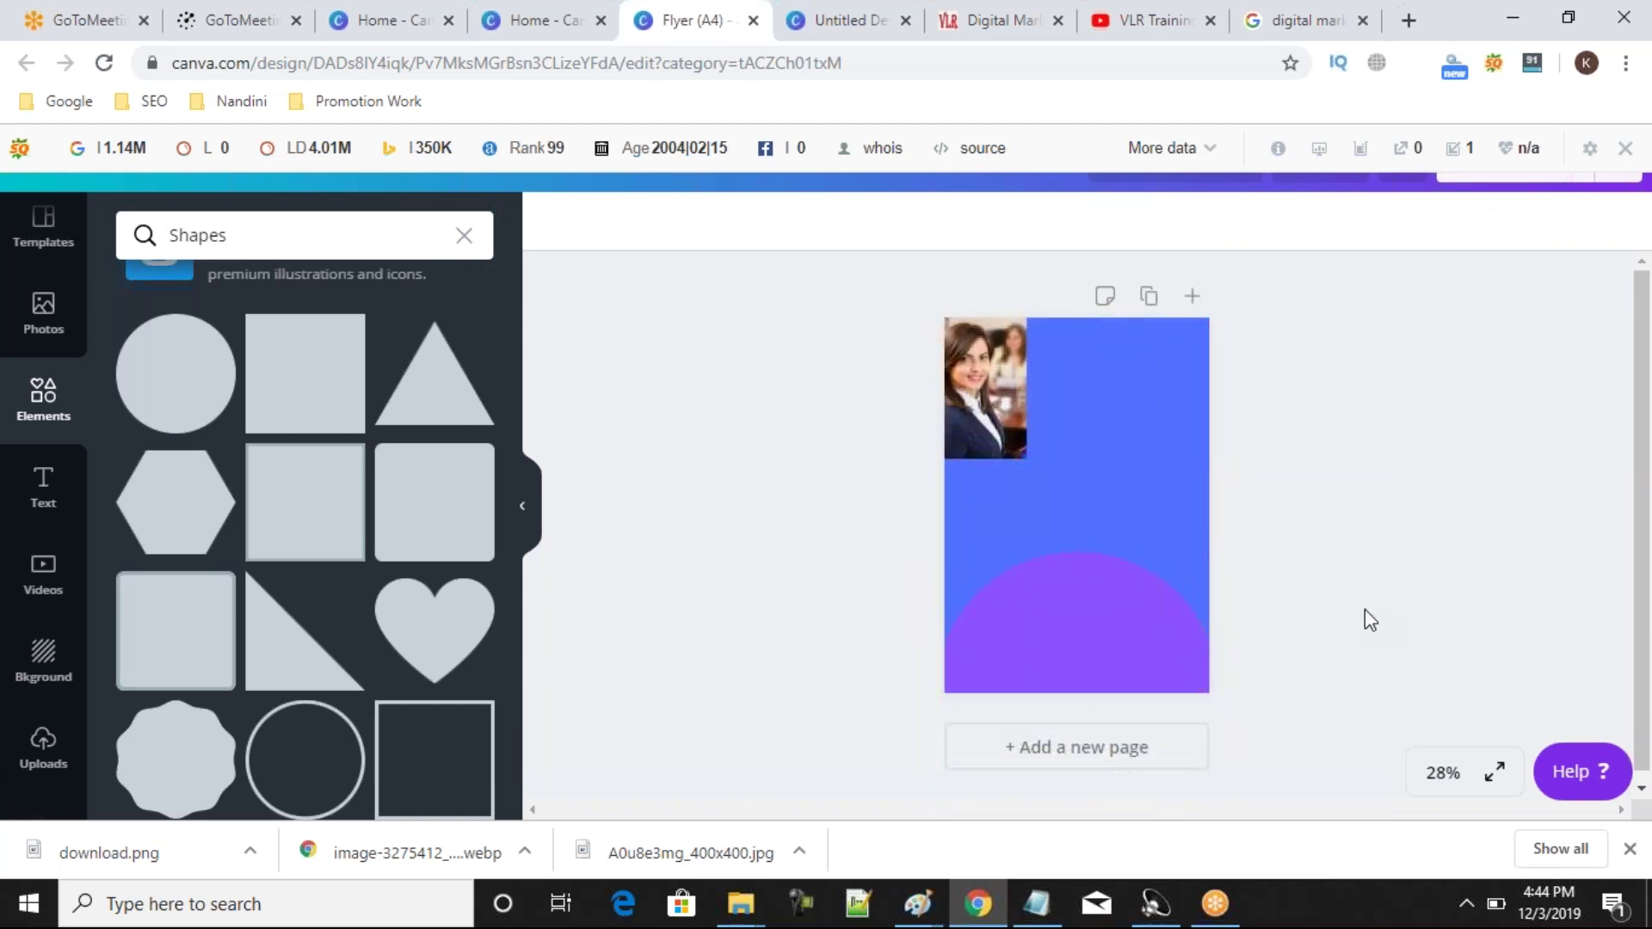
pyautogui.click(1076, 627)
pyautogui.moveTo(1221, 553); pyautogui.dragTo(1294, 302)
pyautogui.click(1423, 608)
pyautogui.moveTo(1008, 561); pyautogui.dragTo(989, 605)
pyautogui.click(729, 589)
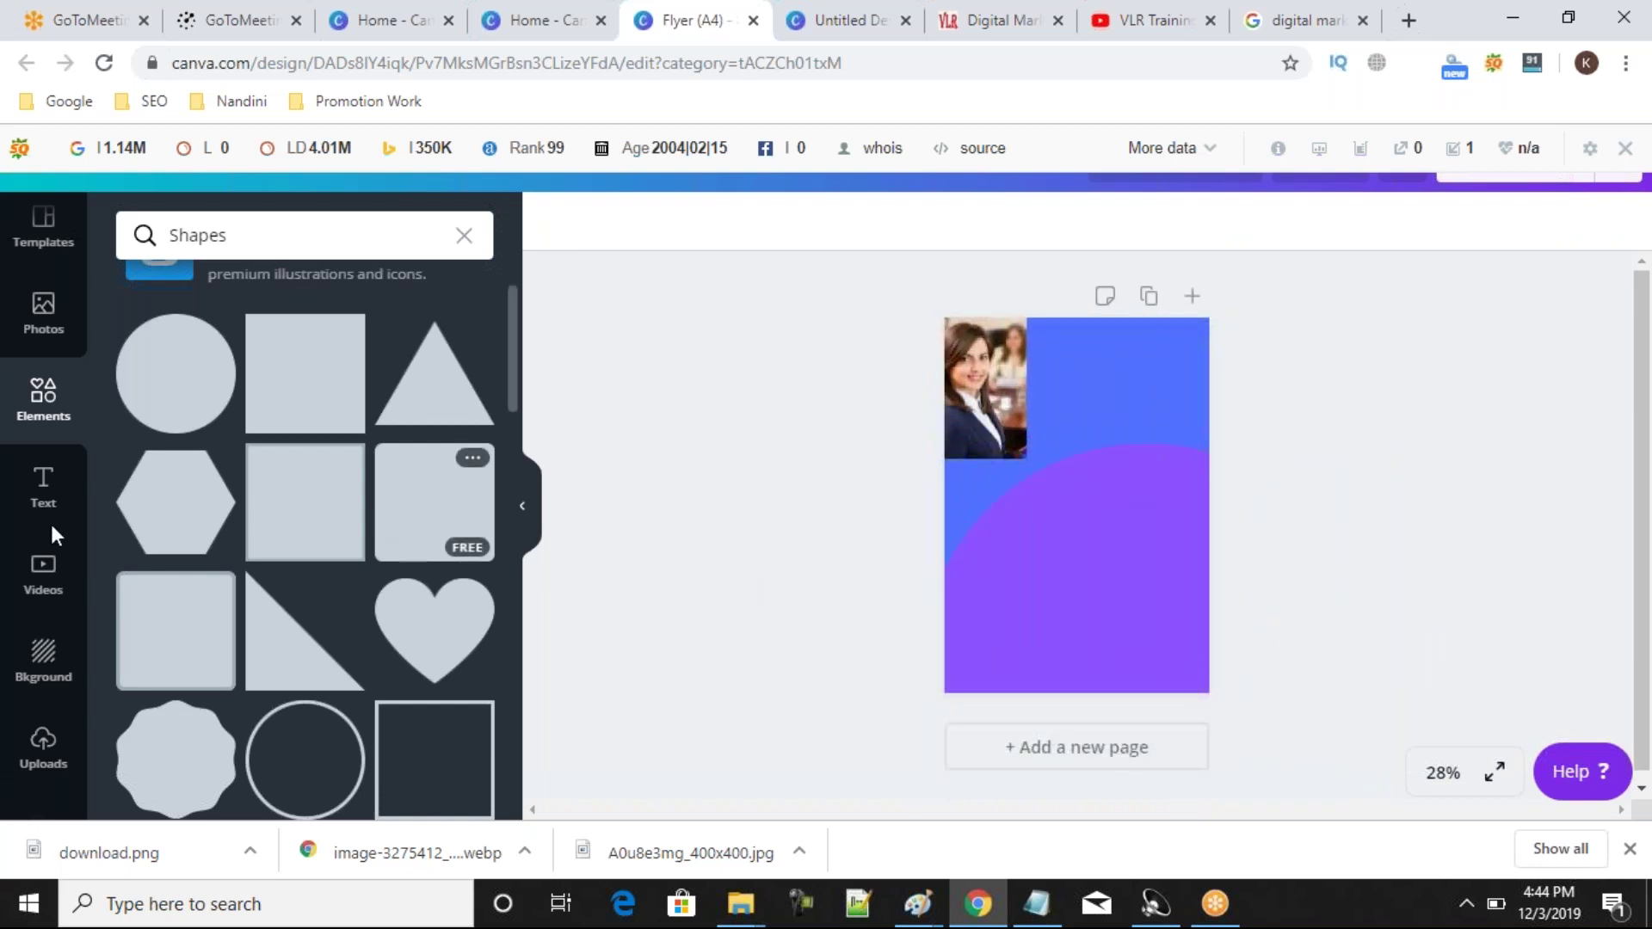
# Show the uploaded images and scroll through them.
pyautogui.click(34, 732)
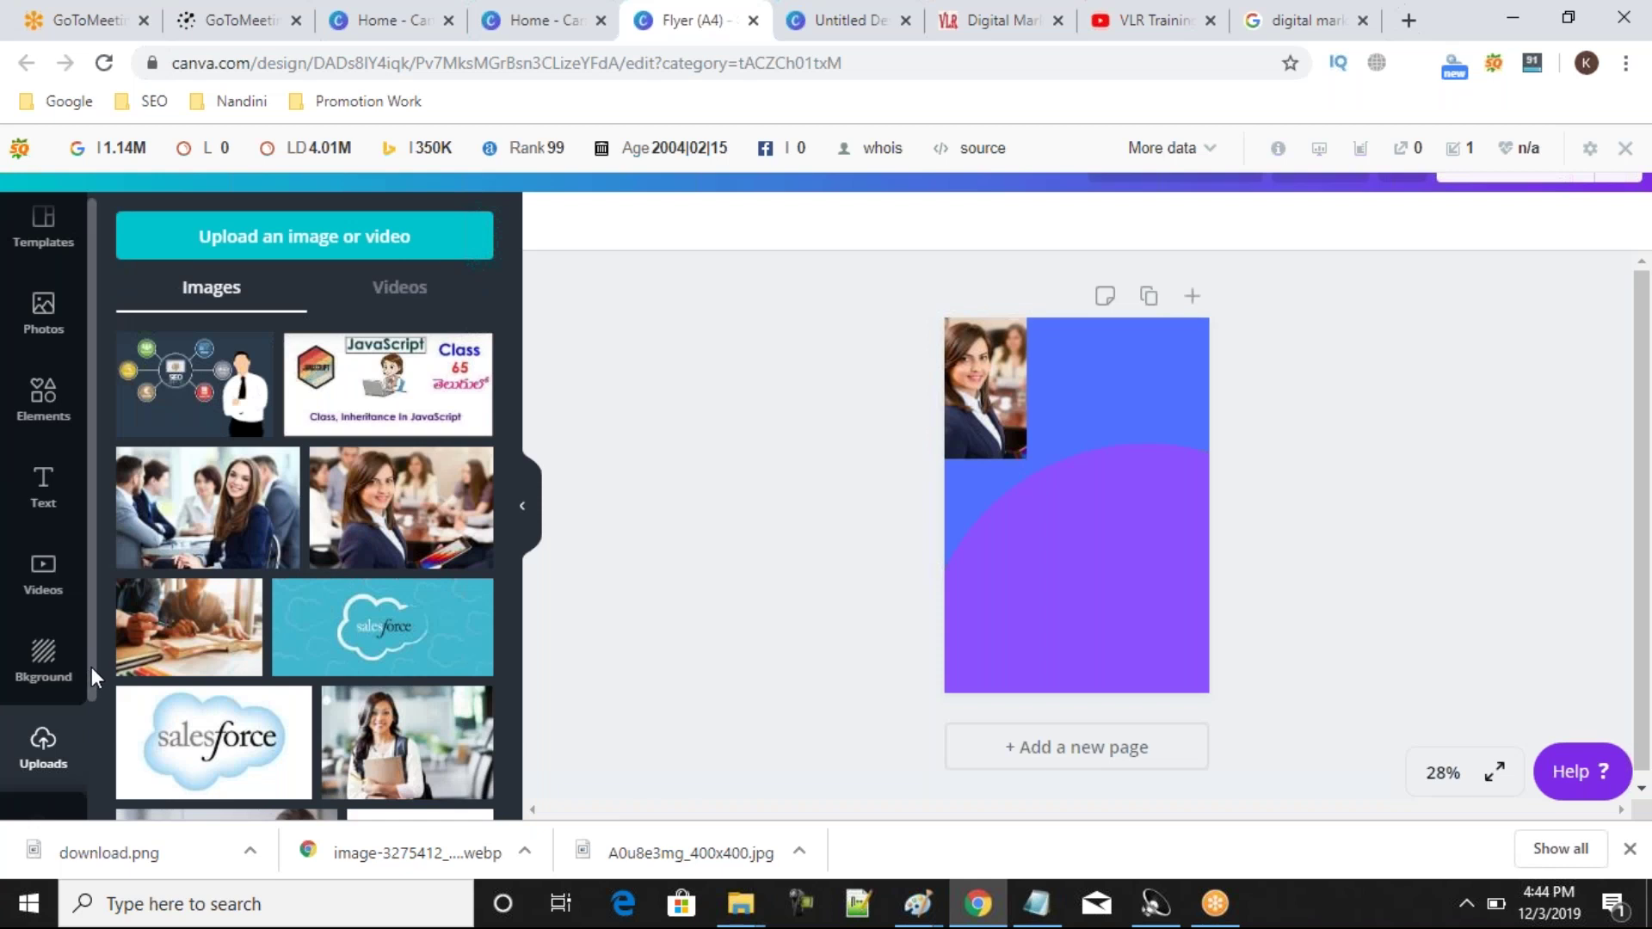
pyautogui.moveTo(90, 668); pyautogui.dragTo(89, 679)
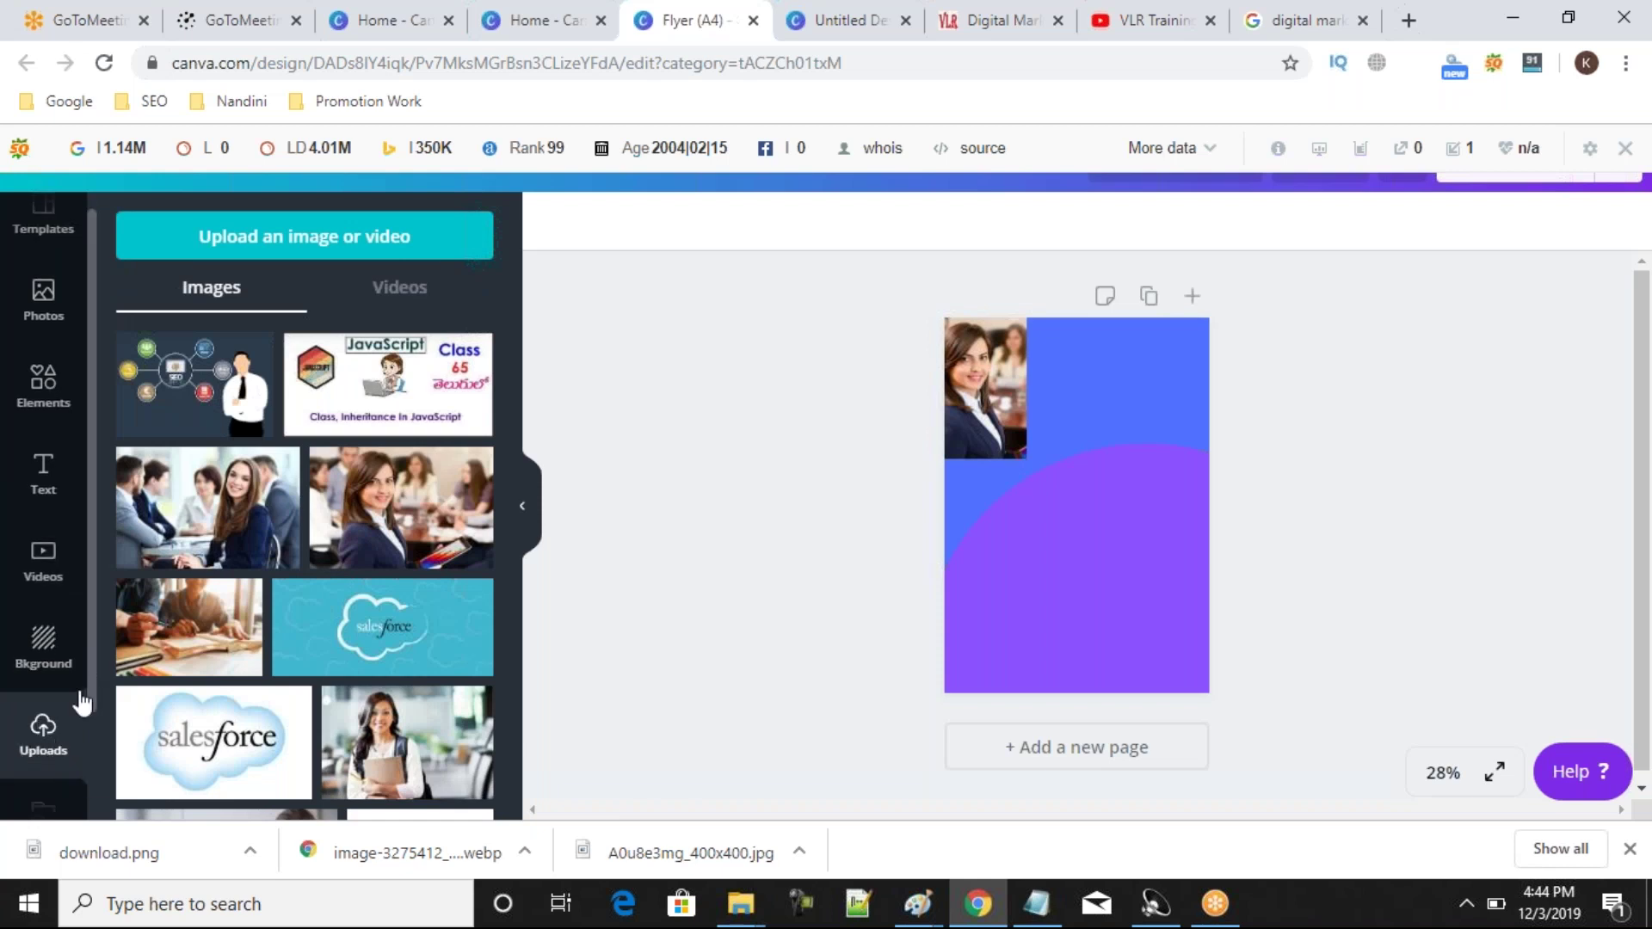
pyautogui.moveTo(90, 679); pyautogui.dragTo(89, 699)
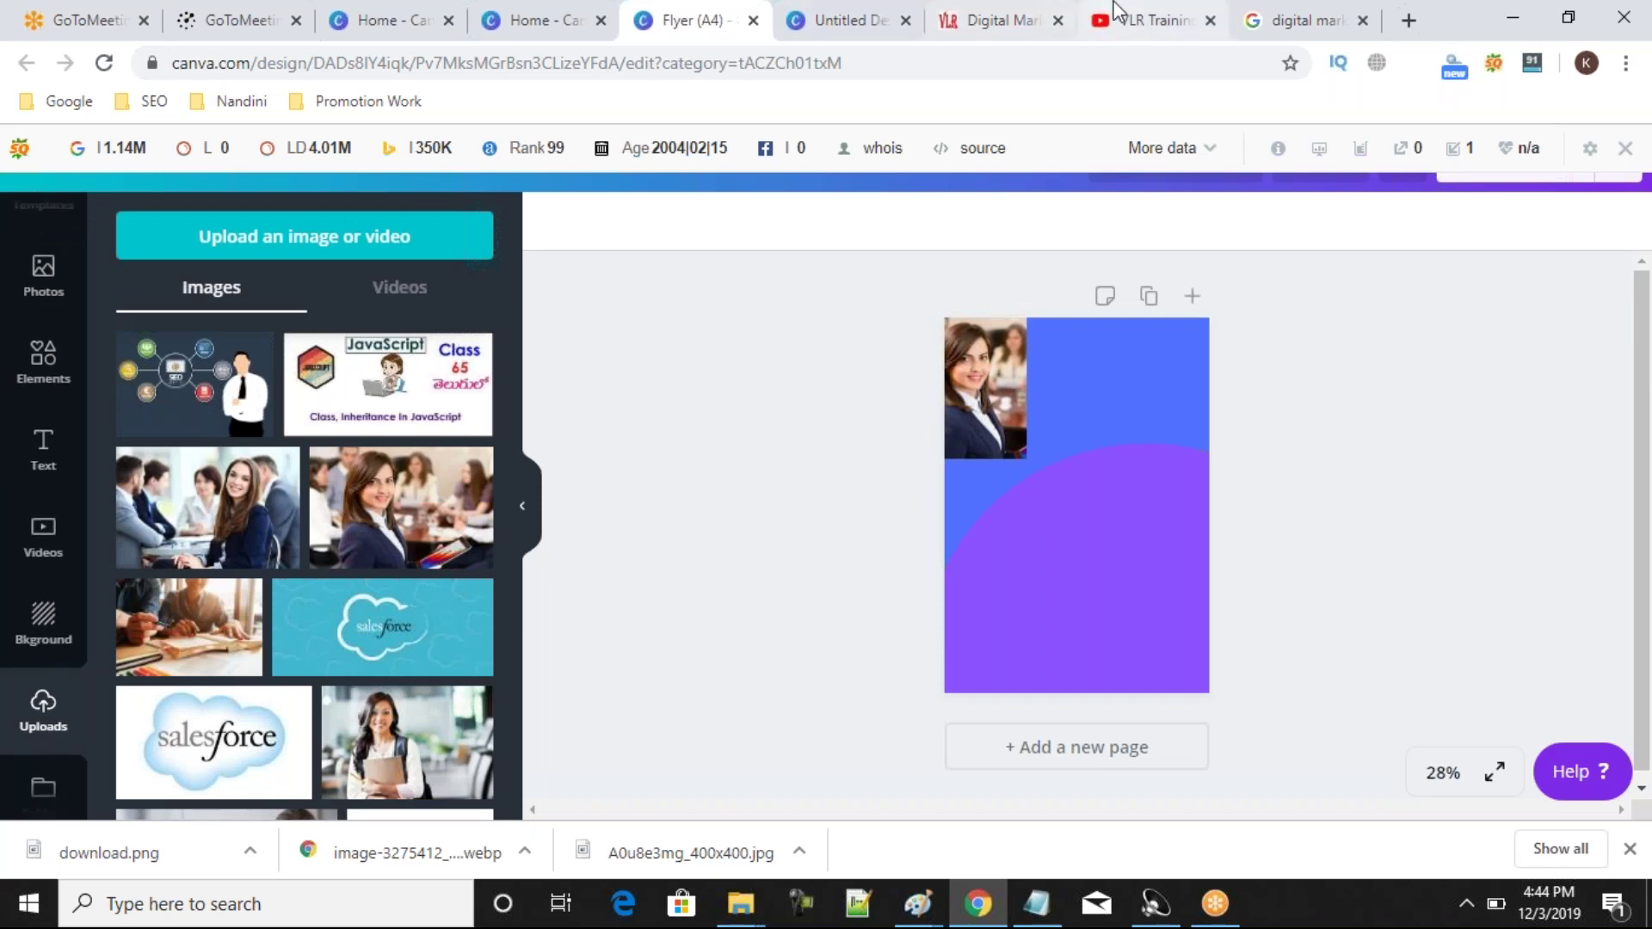
# Look over the 'digital marketing' Google Images results, then switch to the GoToMeeting meetings page.
pyautogui.click(1339, 32)
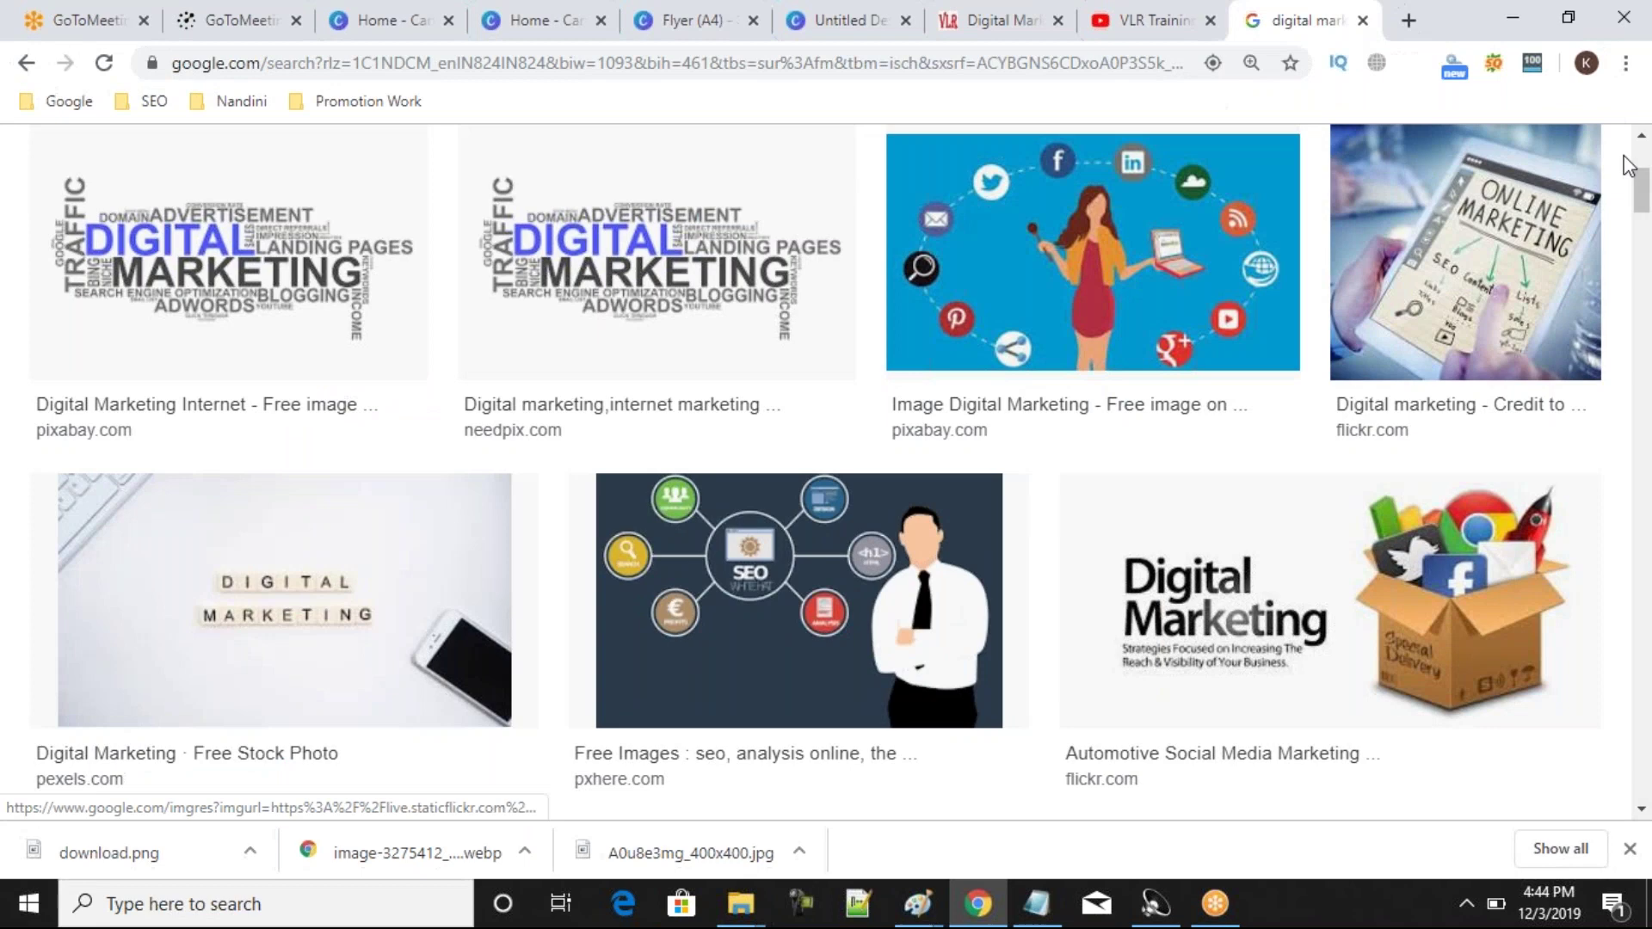
pyautogui.scroll(5, 1648, 211)
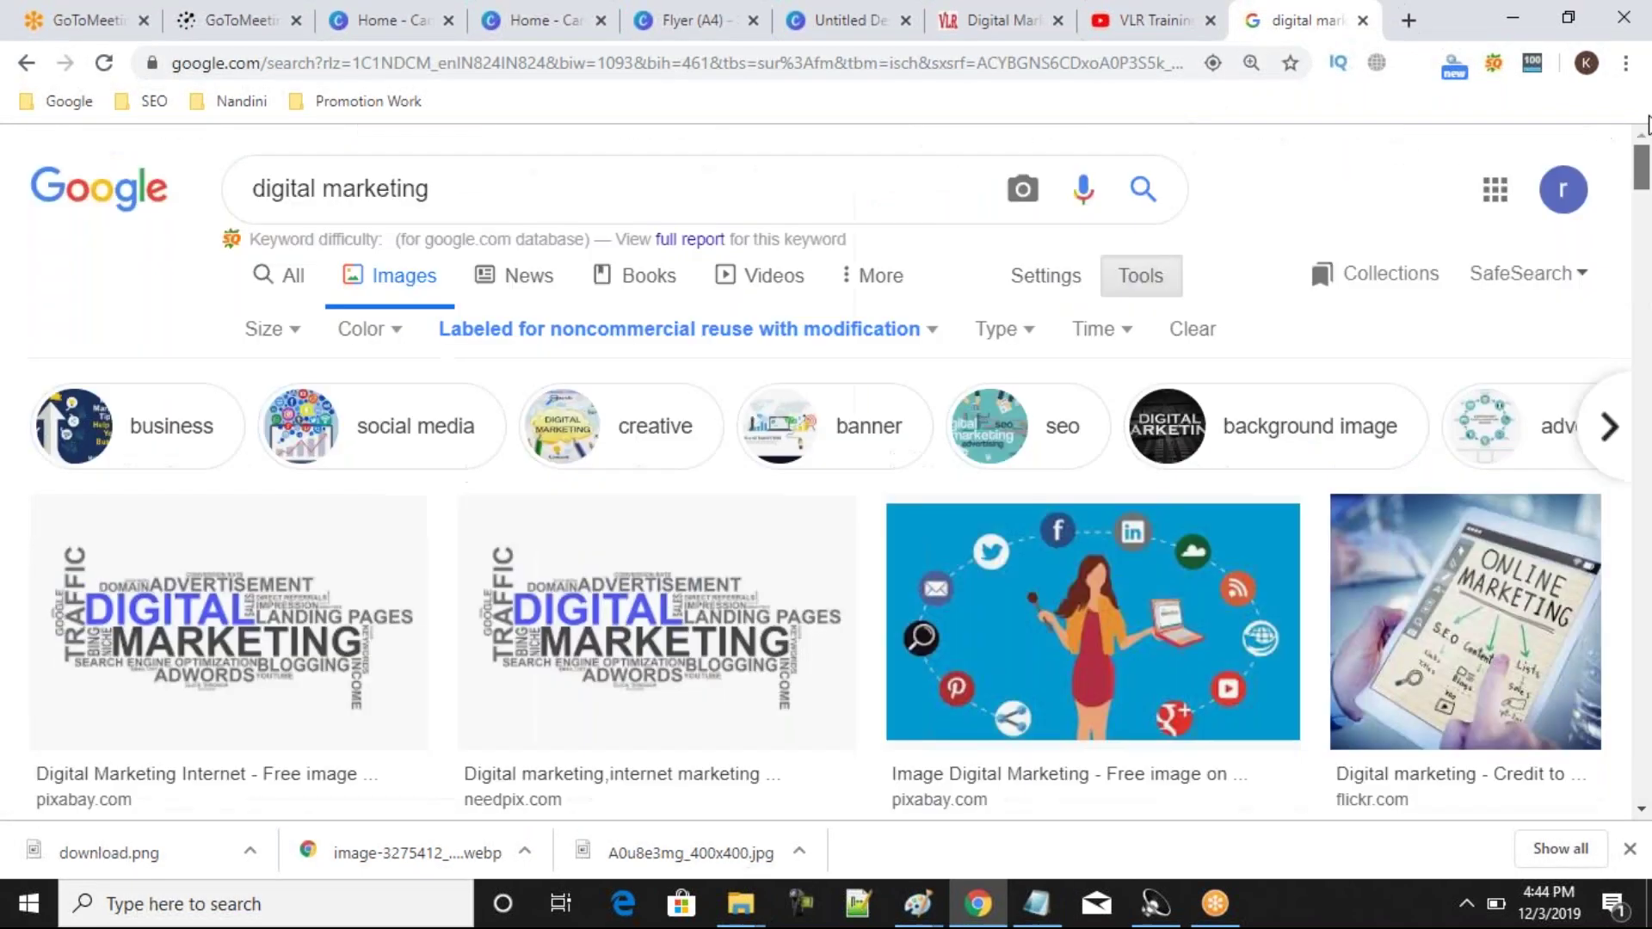
pyautogui.click(728, 194)
pyautogui.click(1222, 159)
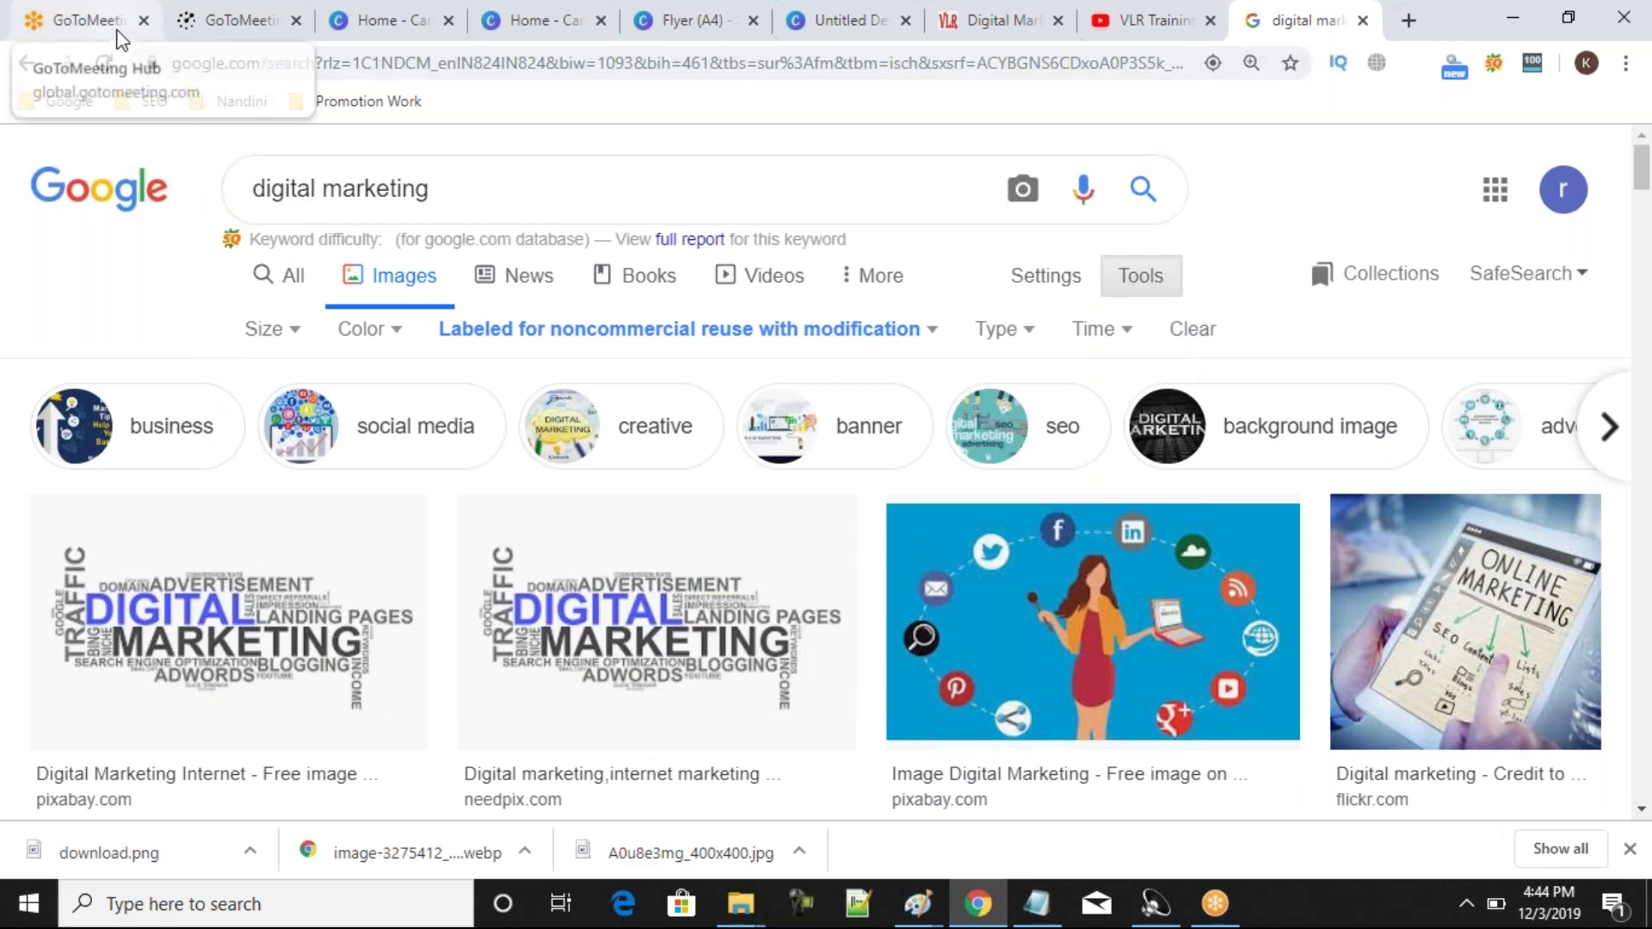
pyautogui.click(118, 32)
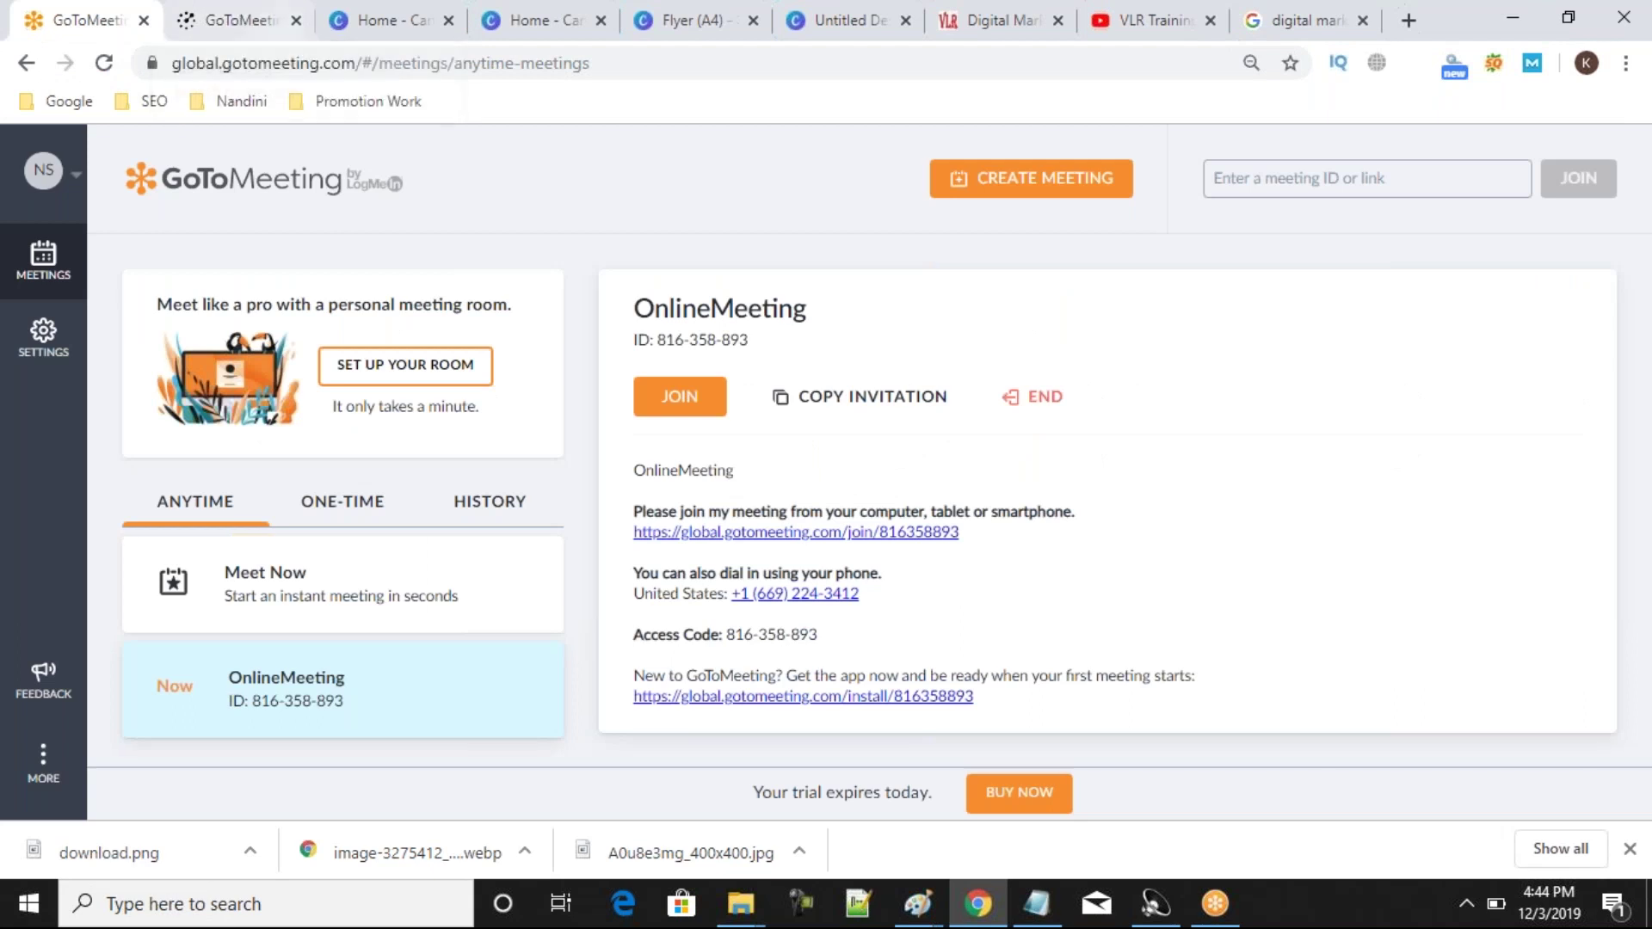